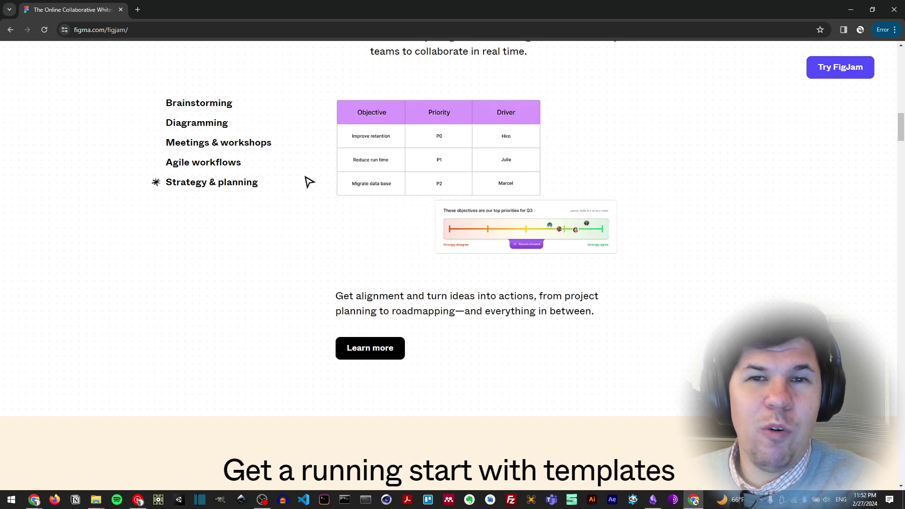
# Browse the FigJam page's template section and preview the Weekly team meeting, Customer journey map and Standup templates.
pyautogui.scroll(-3, 373, 248)
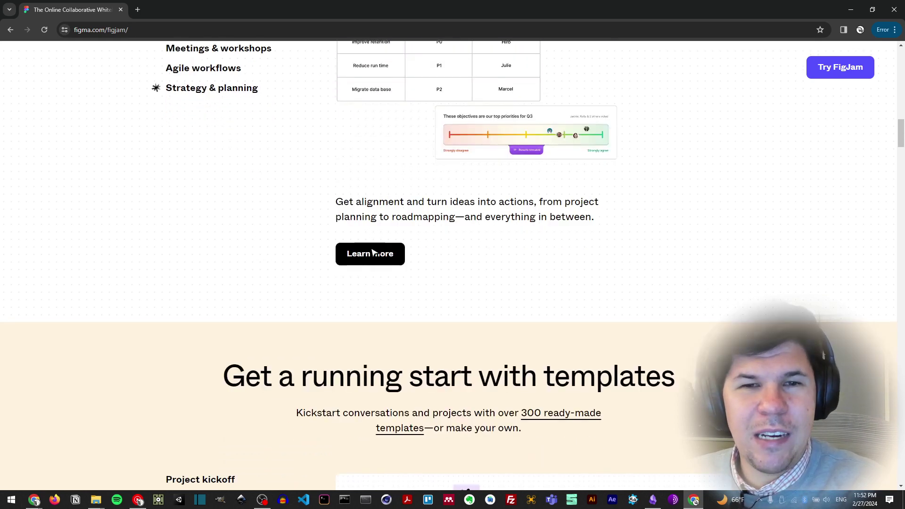
pyautogui.scroll(-5, 413, 259)
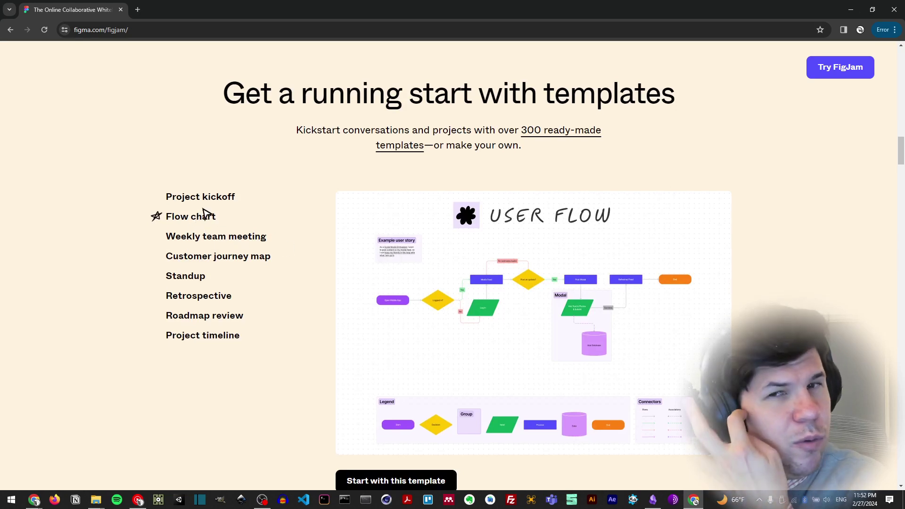
pyautogui.scroll(-3, 483, 267)
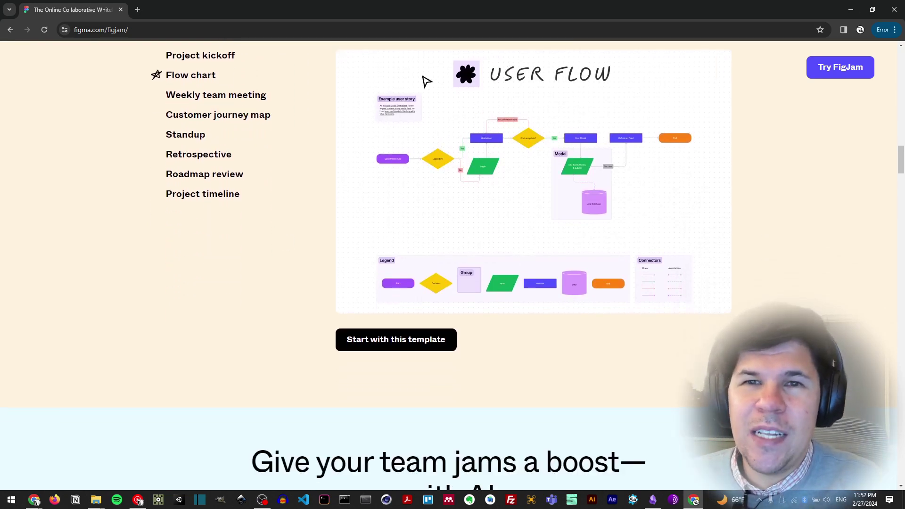
pyautogui.scroll(1, 509, 169)
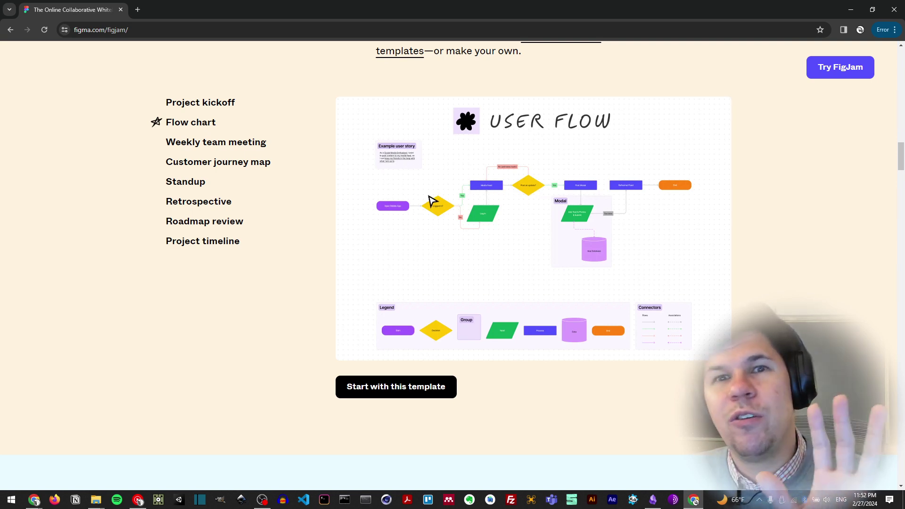
pyautogui.click(240, 144)
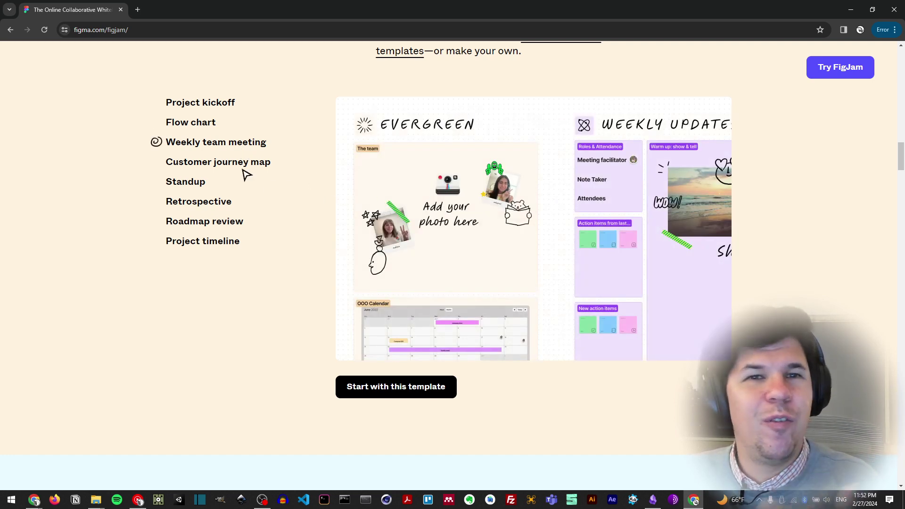
pyautogui.click(222, 166)
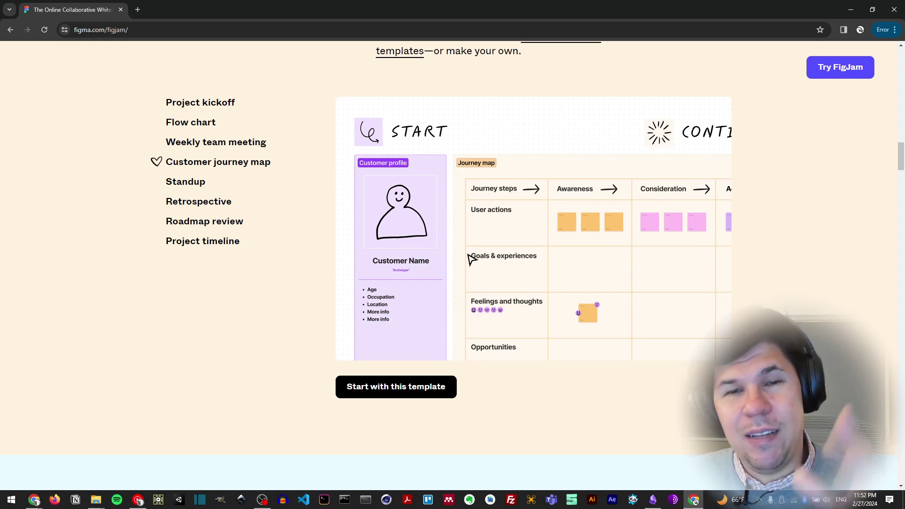
pyautogui.click(188, 184)
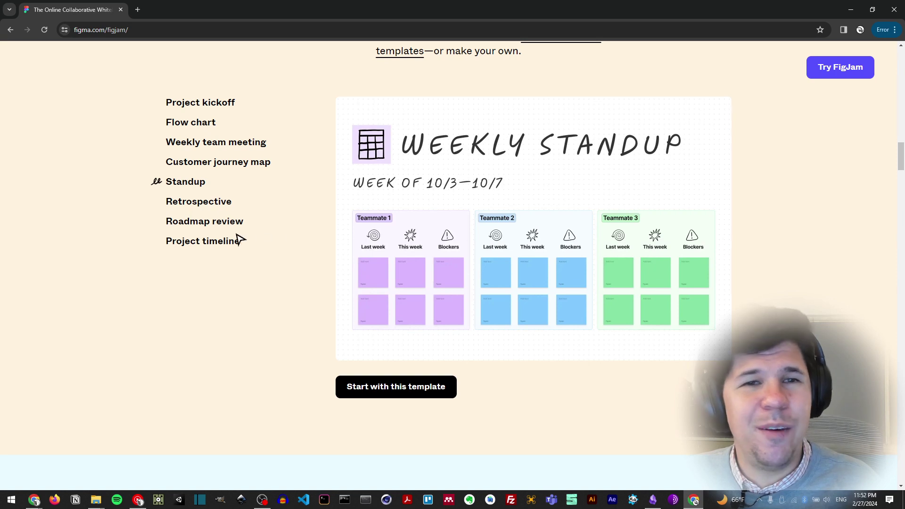
# Look over the AI features and team collaboration sections of the FigJam page.
pyautogui.scroll(-2, 474, 295)
pyautogui.scroll(-9, 474, 295)
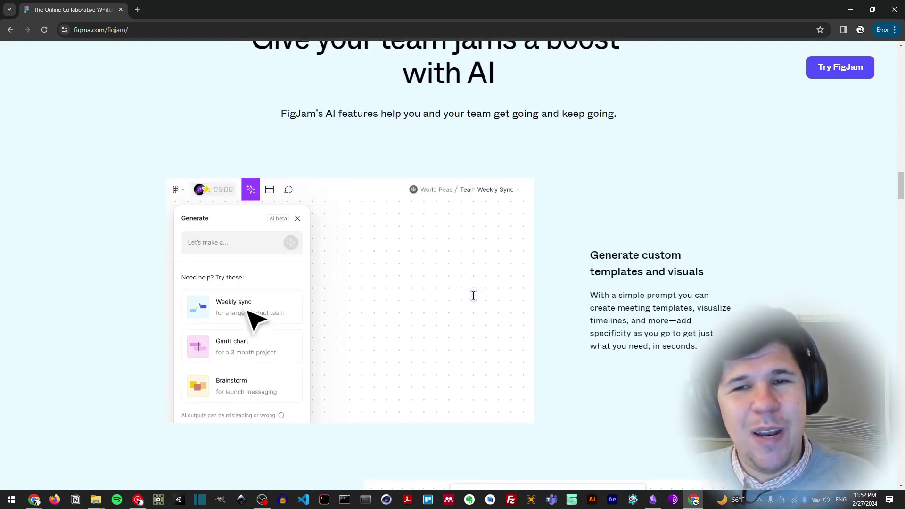
pyautogui.scroll(-8, 501, 269)
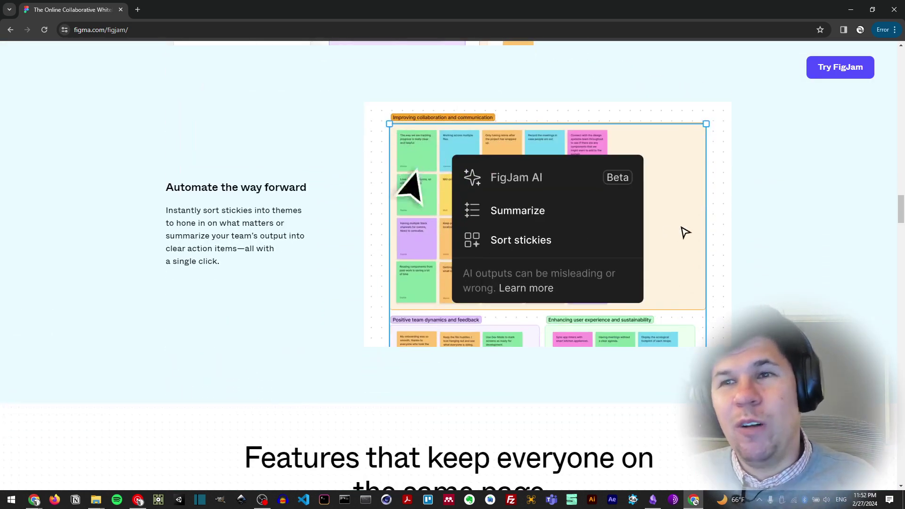
pyautogui.scroll(-5, 669, 250)
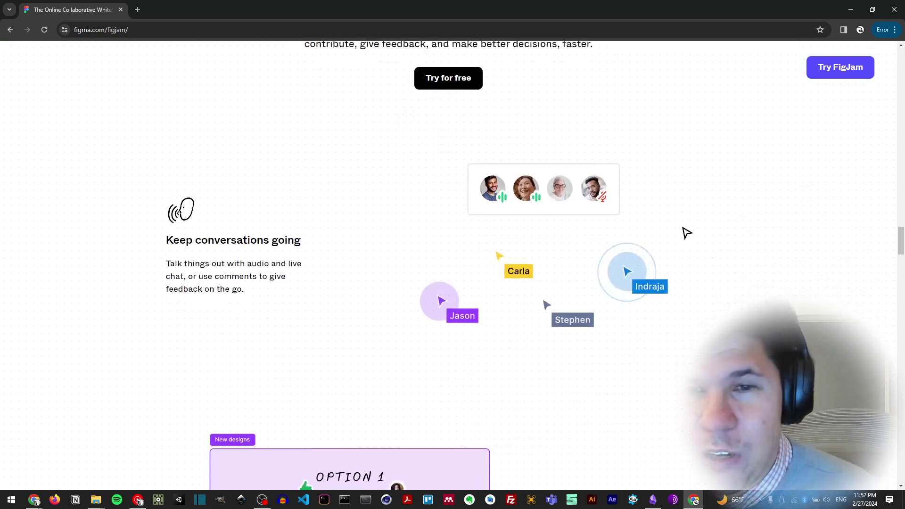
pyautogui.scroll(1, 687, 232)
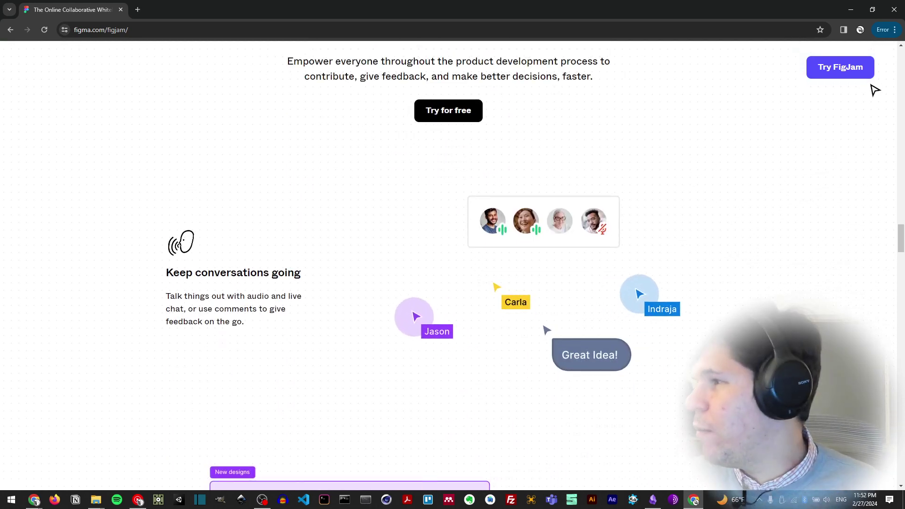
pyautogui.scroll(4, 829, 95)
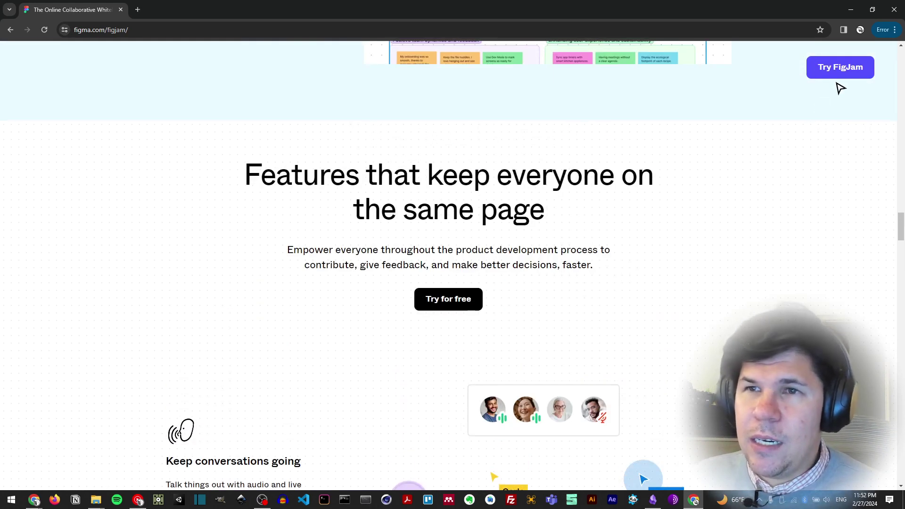
# Sign up for FigJam with the existing Google account and authorize the sign-in to Figma.
pyautogui.click(843, 68)
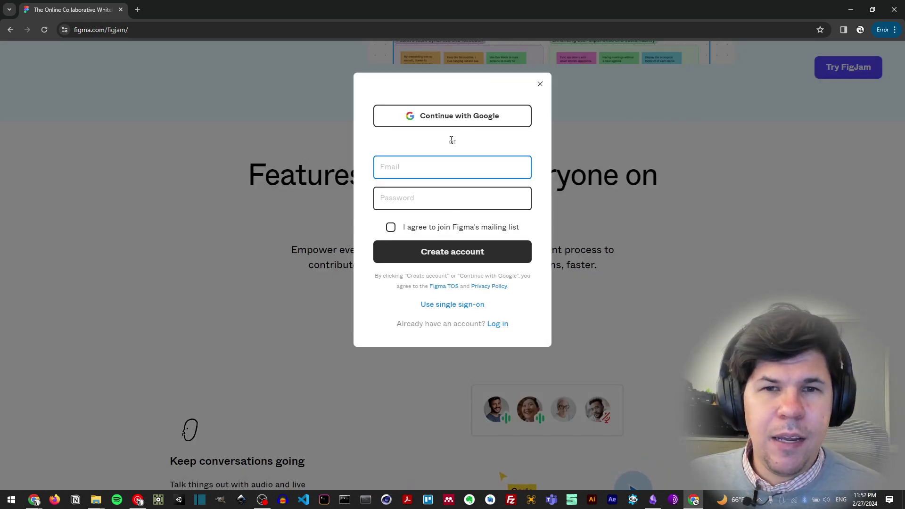
pyautogui.click(453, 121)
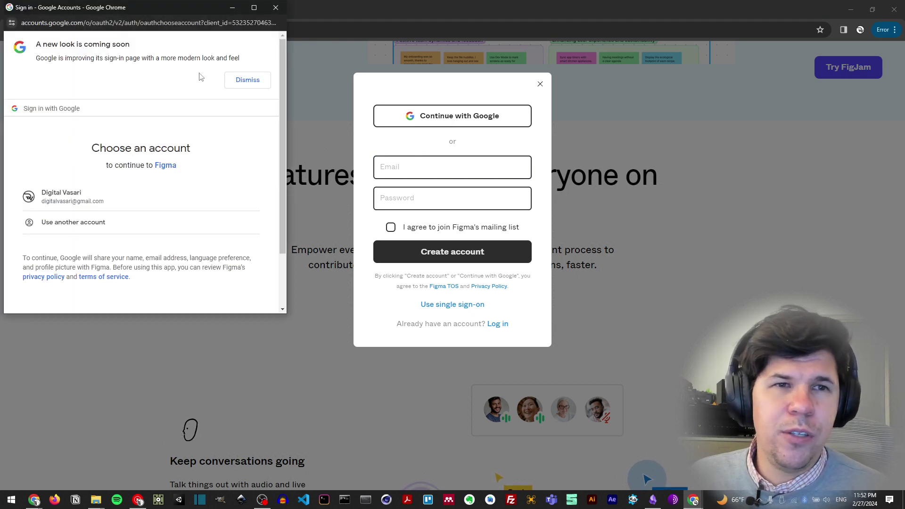
pyautogui.moveTo(138, 9); pyautogui.dragTo(260, 73)
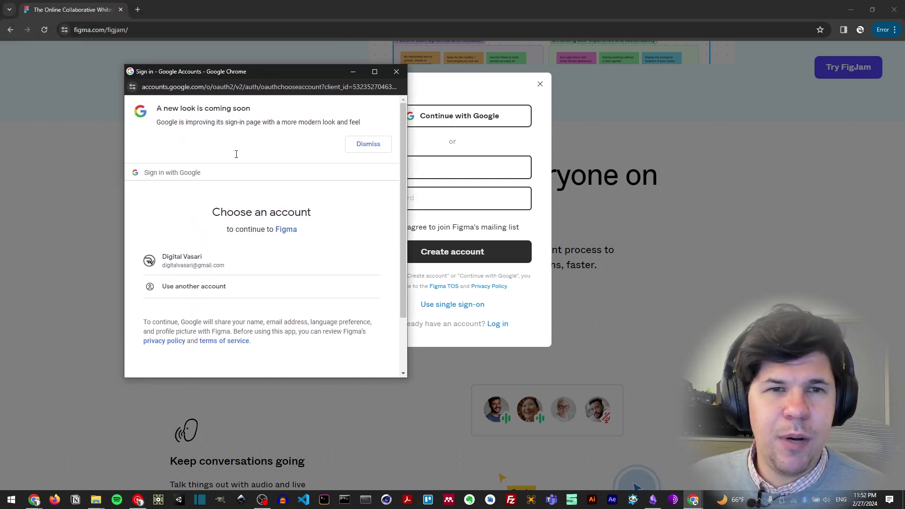
pyautogui.click(191, 265)
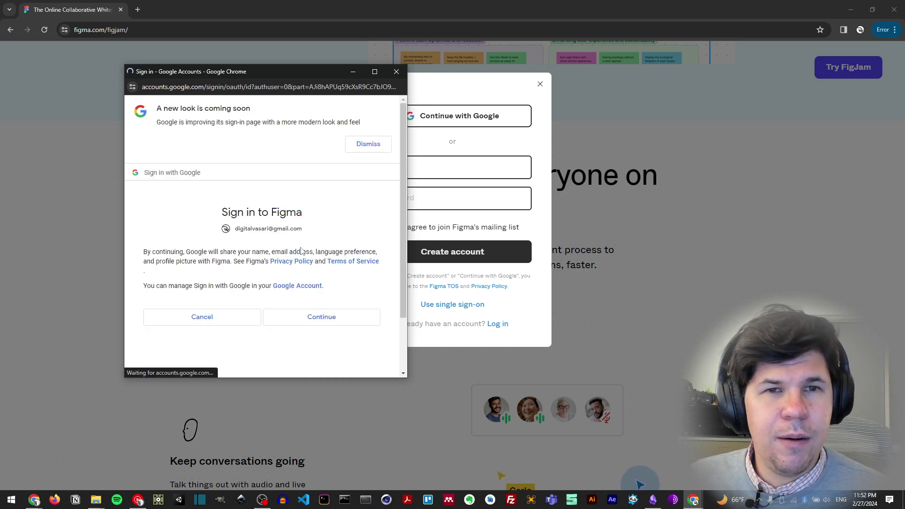
pyautogui.click(311, 322)
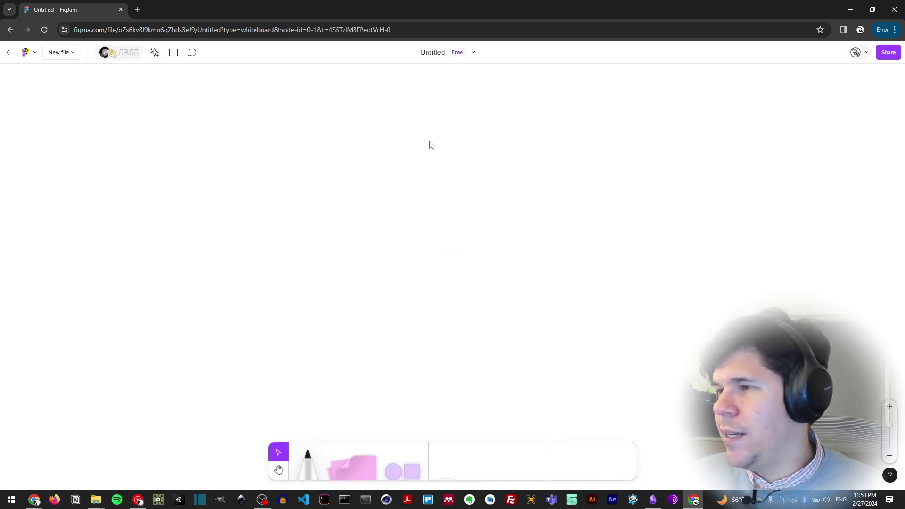
# Submit the welcome form with the user's name, User research as the work type and For teaching or taking a class as the use.
pyautogui.click(410, 232)
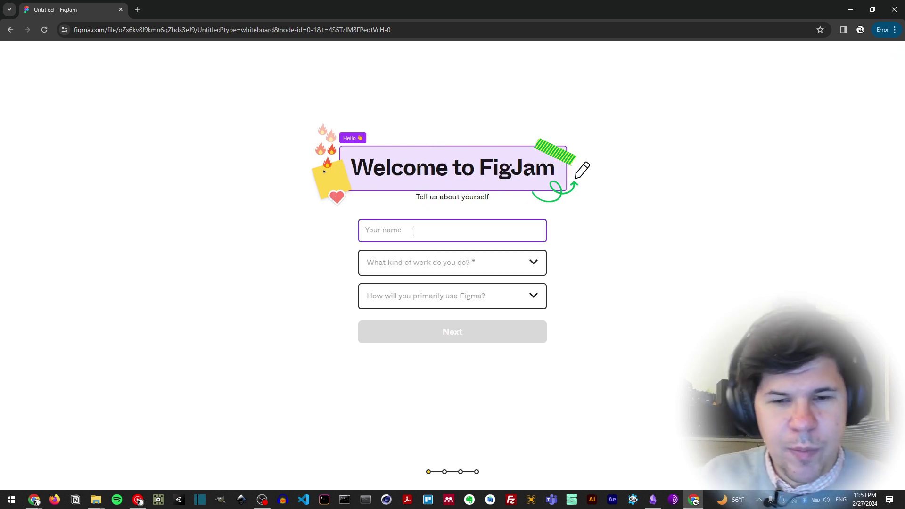
pyautogui.write('Pablo')
pyautogui.click(412, 261)
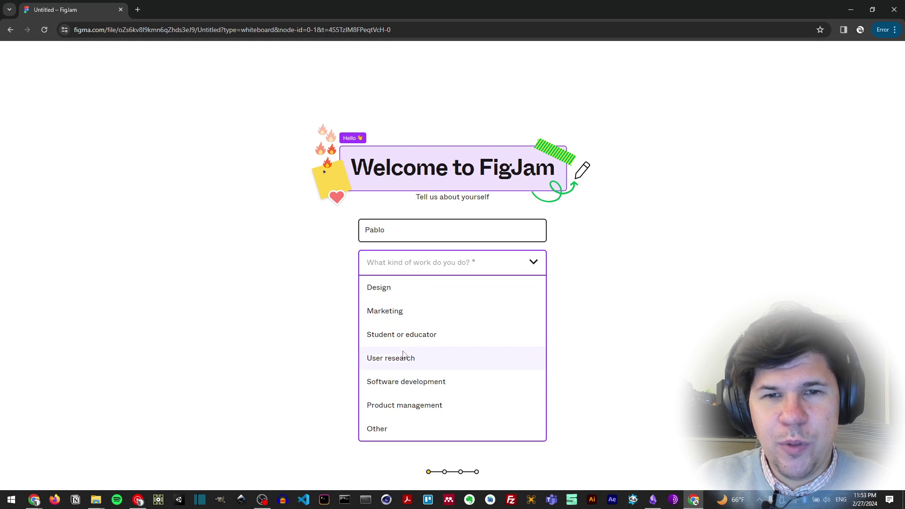
pyautogui.click(404, 367)
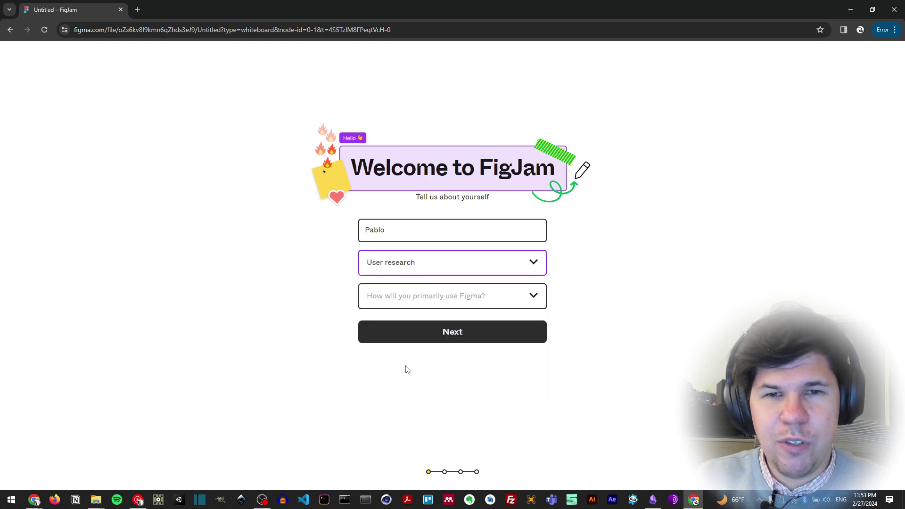
pyautogui.click(418, 295)
pyautogui.click(410, 321)
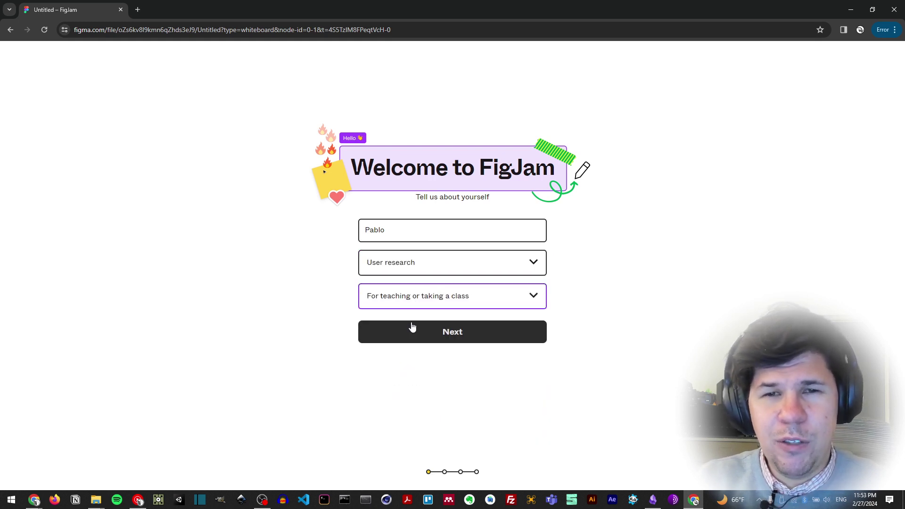
pyautogui.click(430, 335)
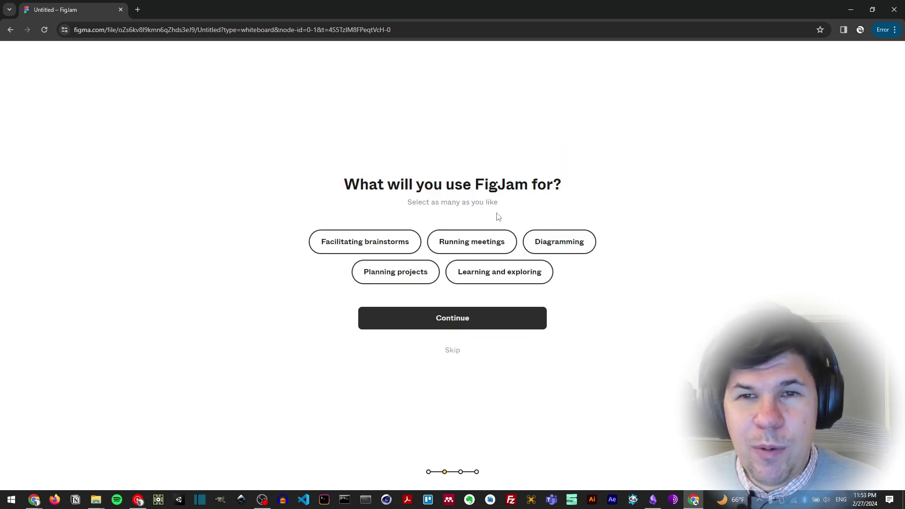
# Answer the onboarding questions with Diagramming and "Yes, many times", and choose the free Starter plan.
pyautogui.click(551, 248)
pyautogui.click(461, 317)
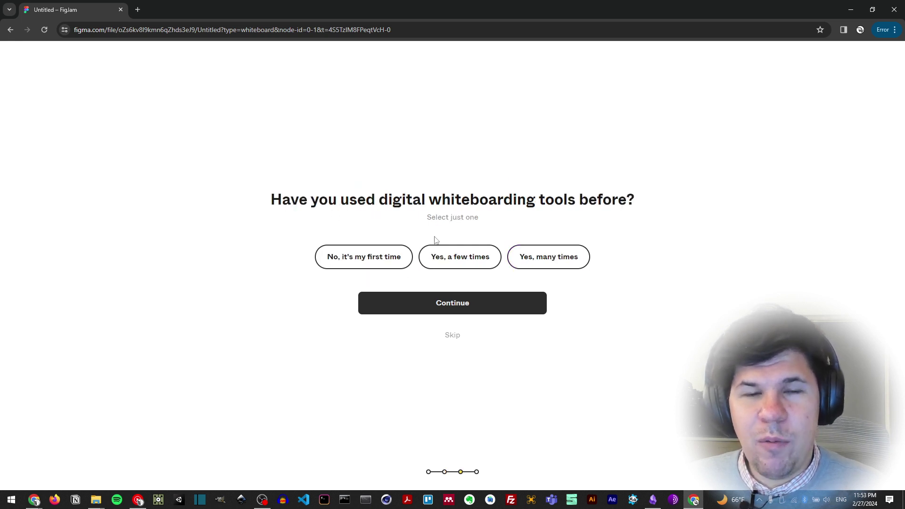
pyautogui.click(540, 262)
pyautogui.click(491, 302)
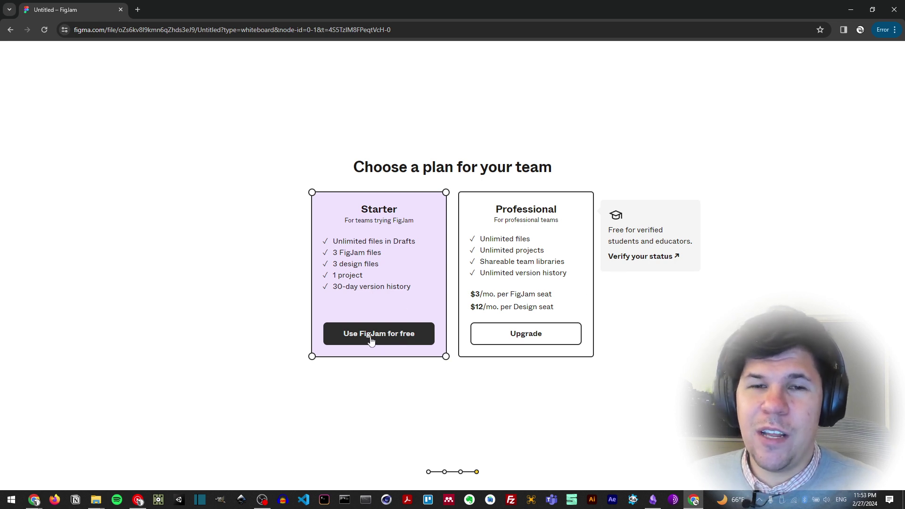
pyautogui.click(396, 339)
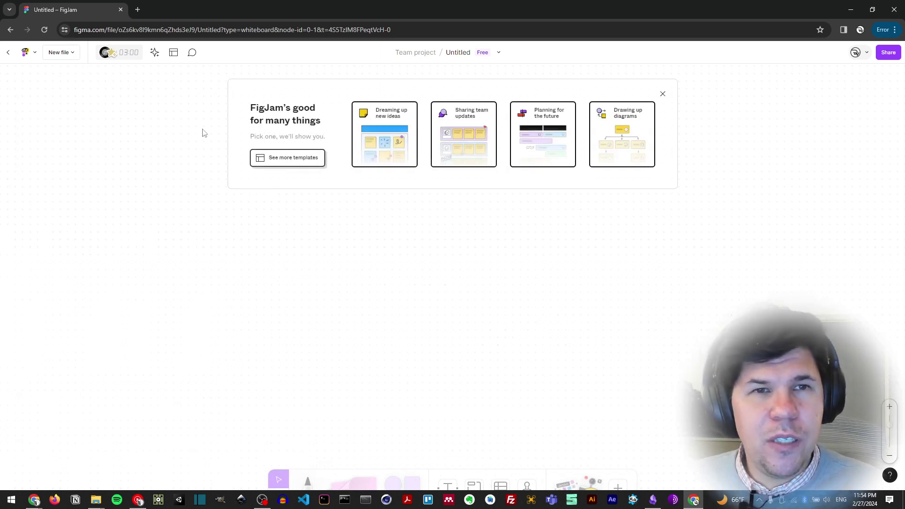
# Search all templates for "flow" and add the Code Flowchart template to the board.
pyautogui.click(283, 155)
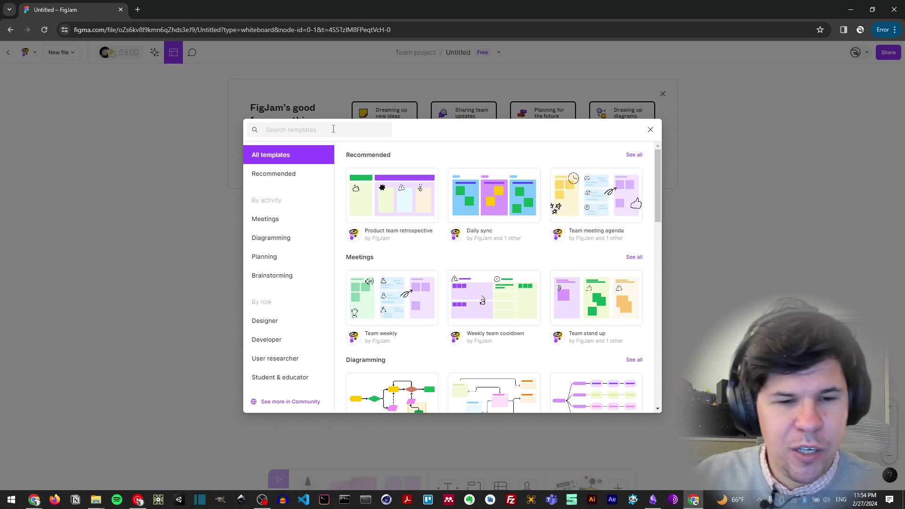
pyautogui.write('flow')
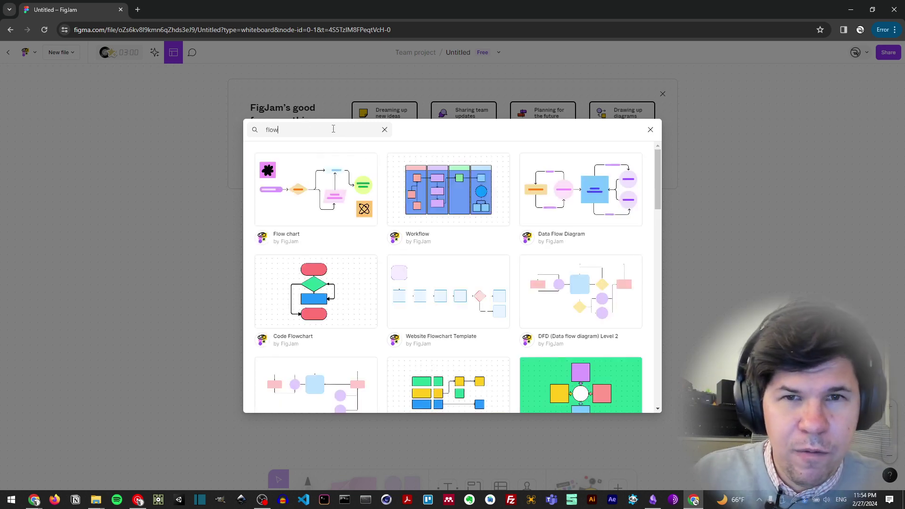
pyautogui.moveTo(313, 205)
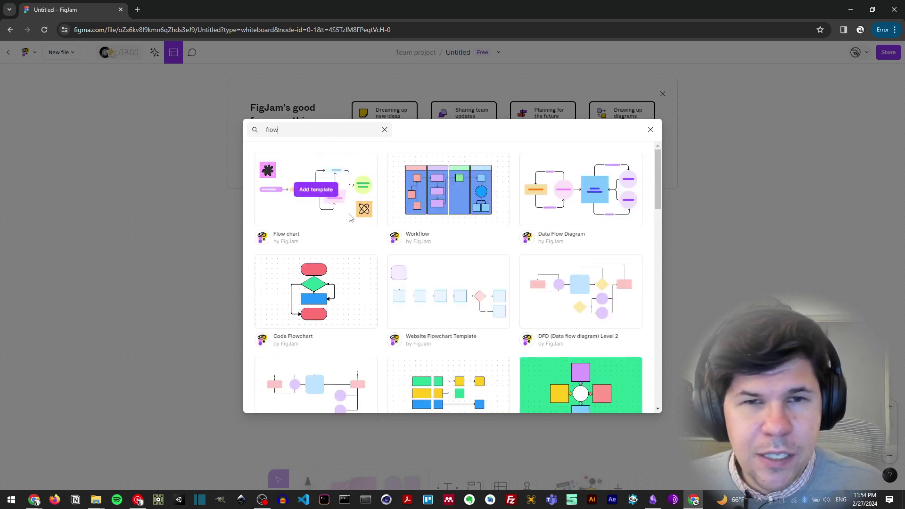
pyautogui.click(322, 294)
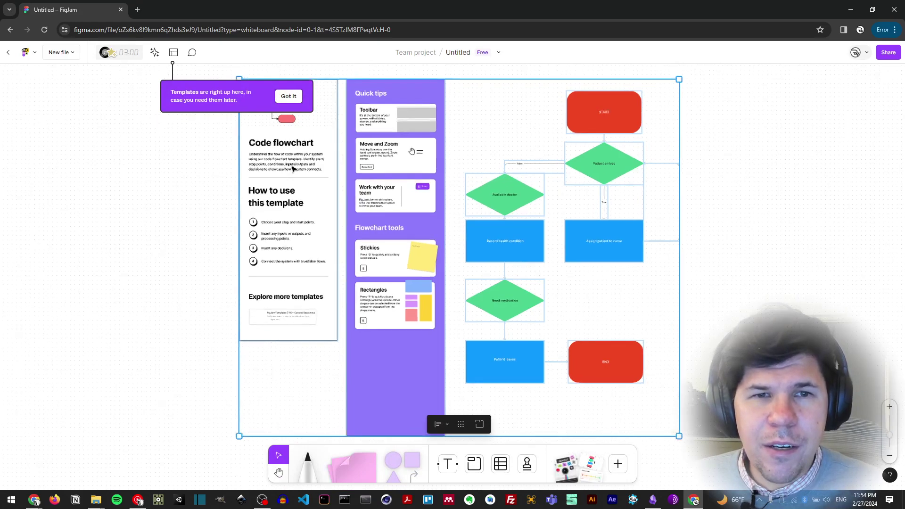
# Dismiss the Templates tip and look over the Code flowchart template's instructions and patient flow shapes.
pyautogui.scroll(5, 293, 168)
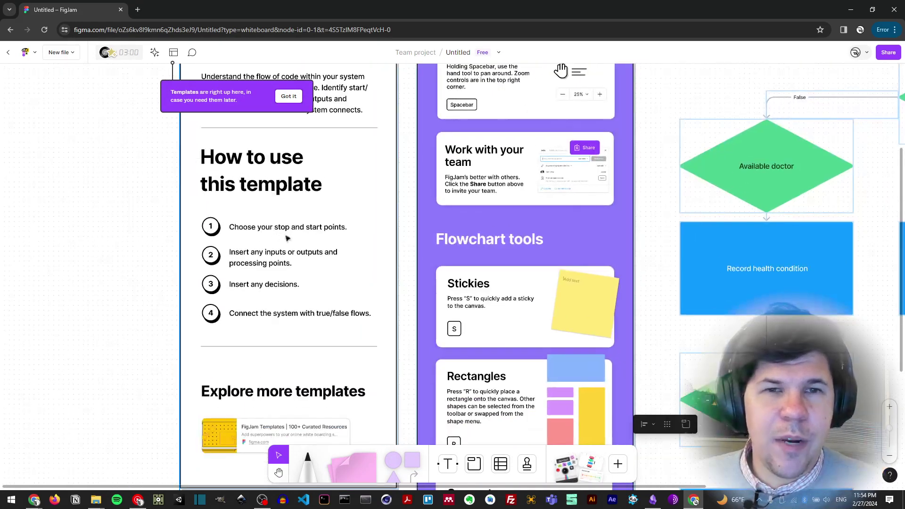
pyautogui.hscroll(4, 365, 238)
pyautogui.click(559, 240)
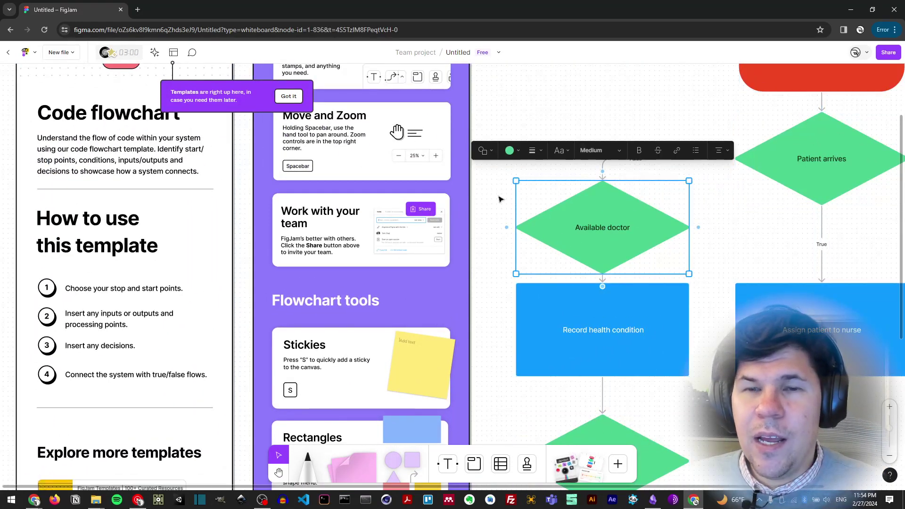
pyautogui.click(526, 114)
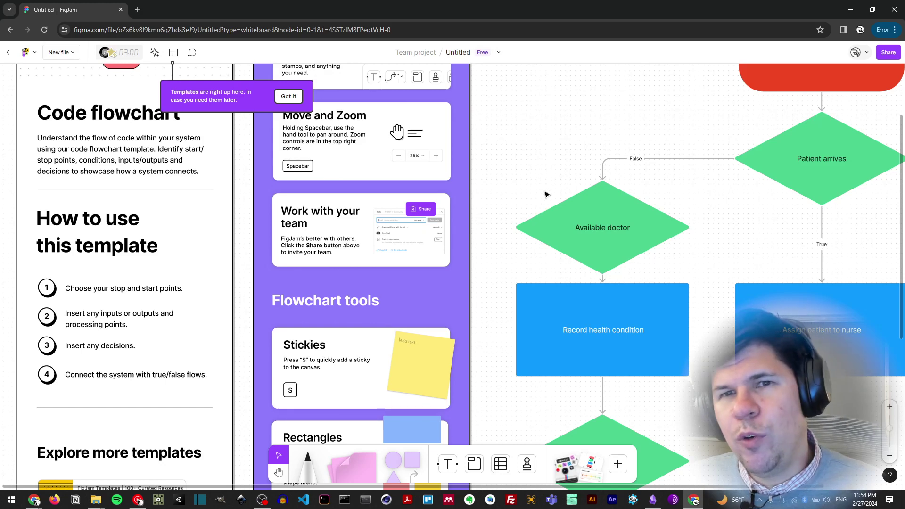
pyautogui.click(289, 96)
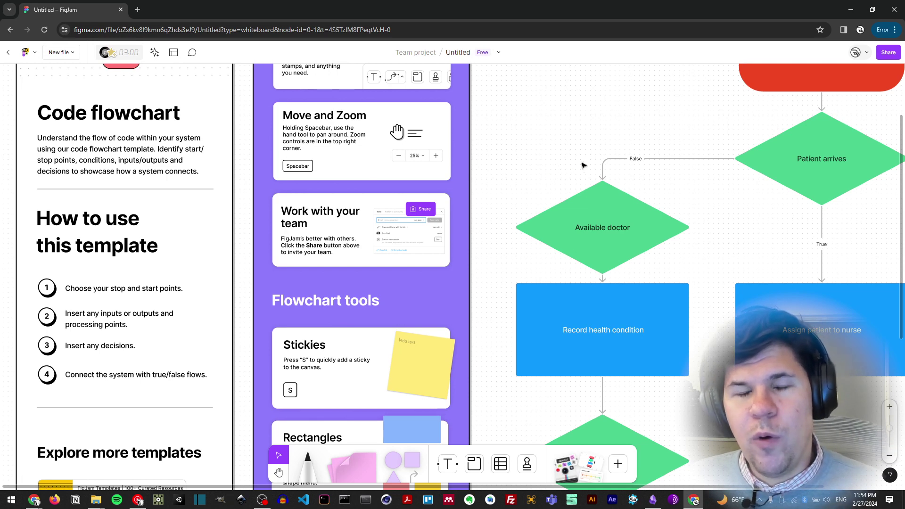
pyautogui.hscroll(5, 582, 165)
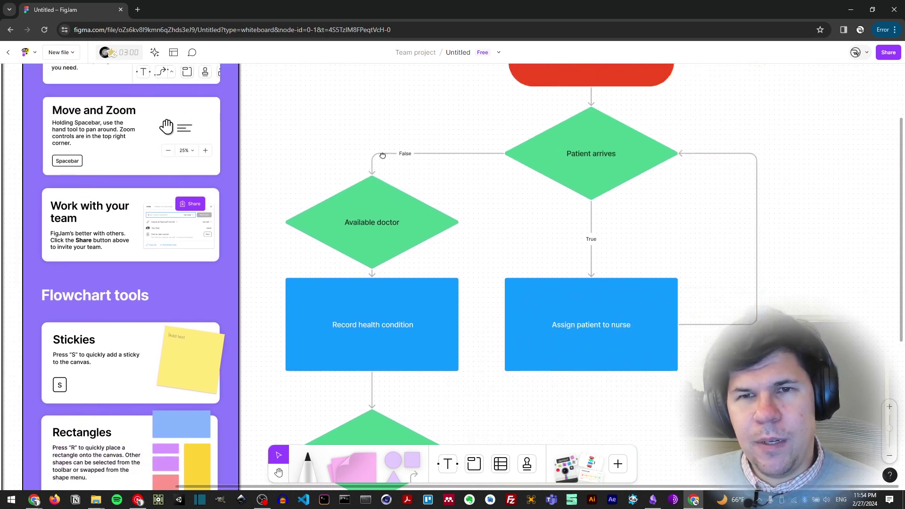
pyautogui.moveTo(493, 163); pyautogui.dragTo(519, 191)
pyautogui.hscroll(-1, 519, 191)
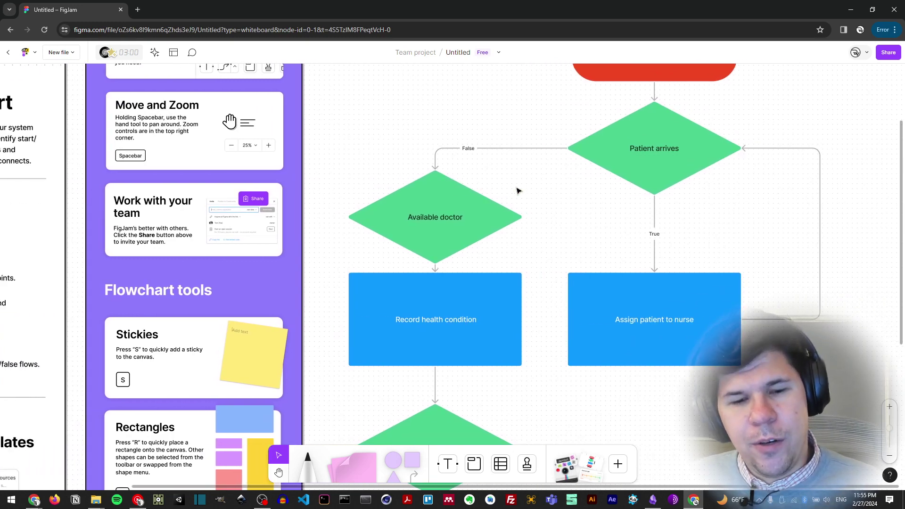
# Look over the template's instruction cards and upper flowchart shapes, checking that the Available doctor diamond can be selected.
pyautogui.hscroll(-2, 519, 191)
pyautogui.hscroll(4, 518, 191)
pyautogui.hscroll(-5, 518, 191)
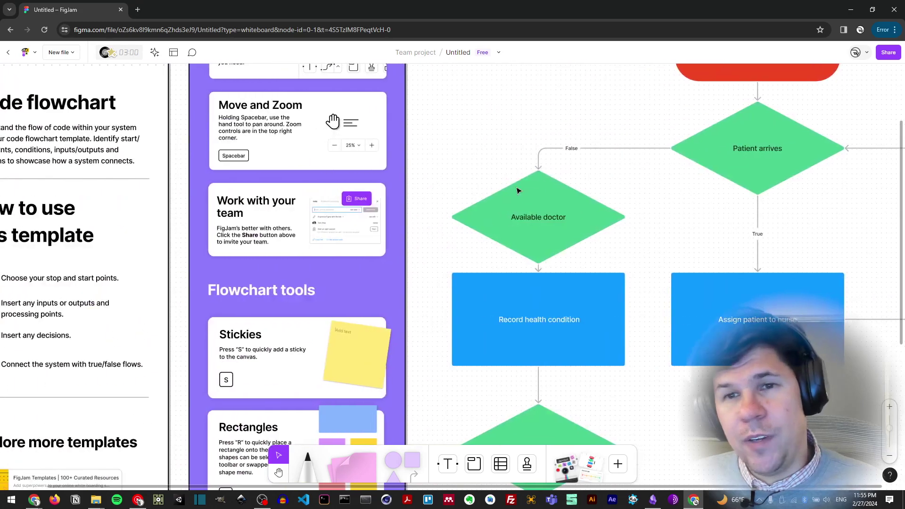
pyautogui.hscroll(-2, 519, 190)
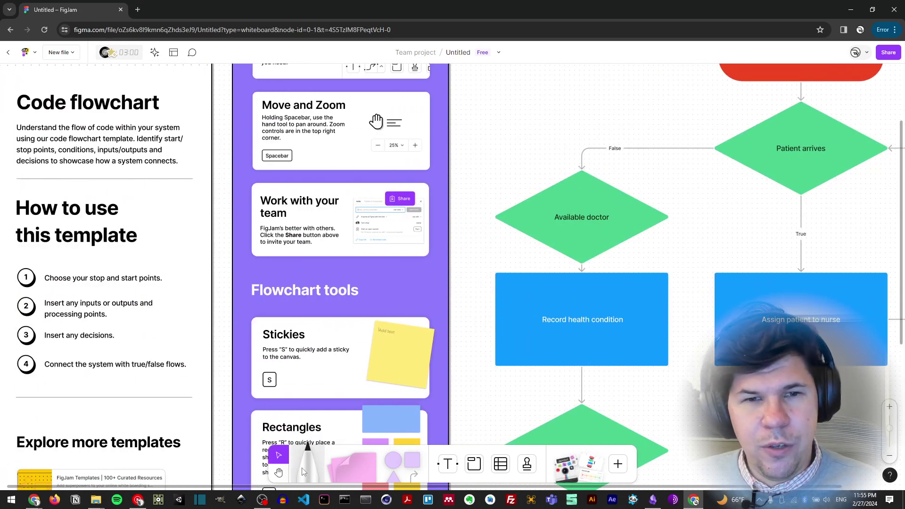
pyautogui.click(278, 472)
pyautogui.moveTo(413, 355); pyautogui.dragTo(608, 235)
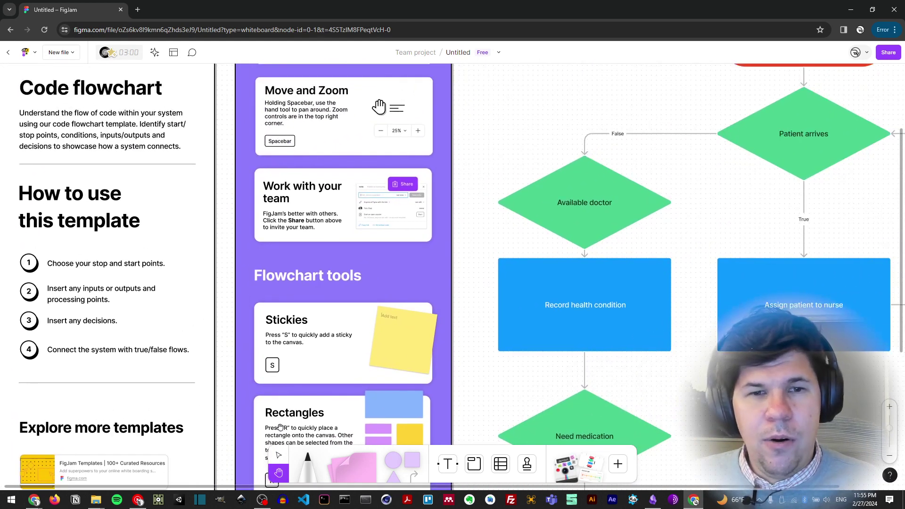
pyautogui.click(278, 455)
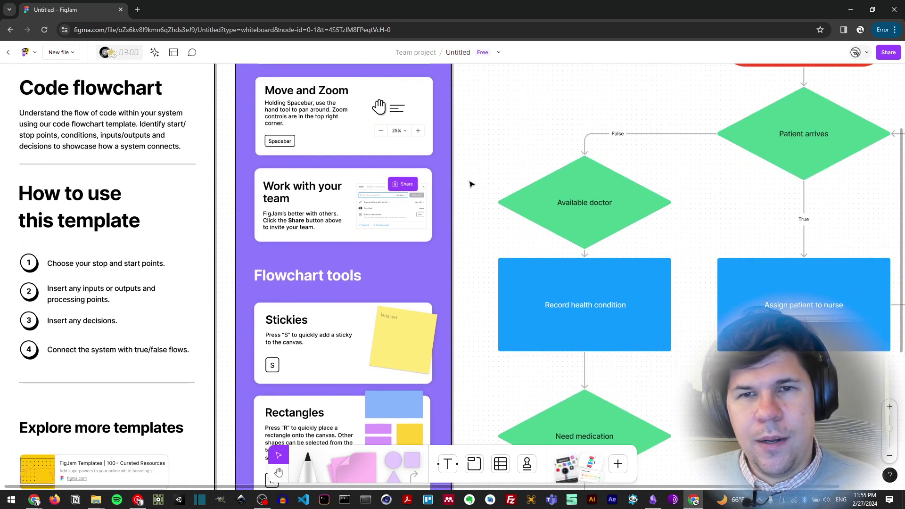
pyautogui.click(532, 218)
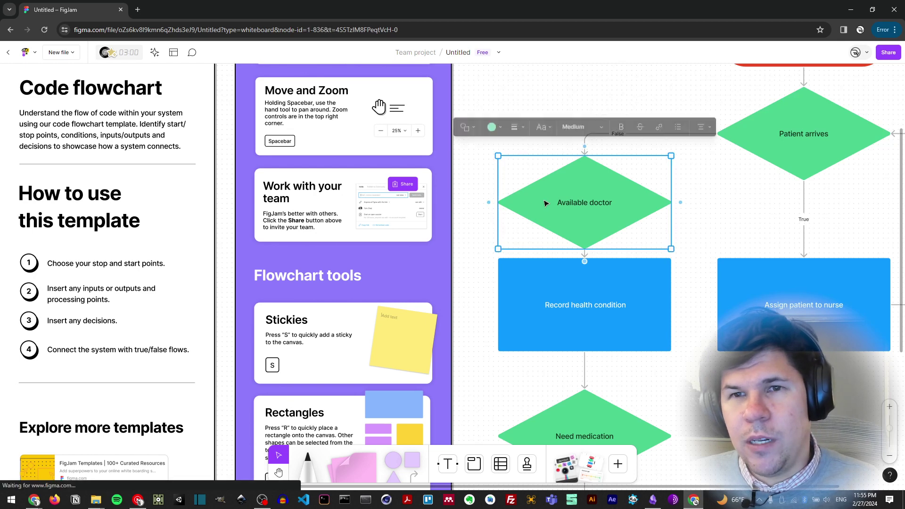
pyautogui.click(539, 96)
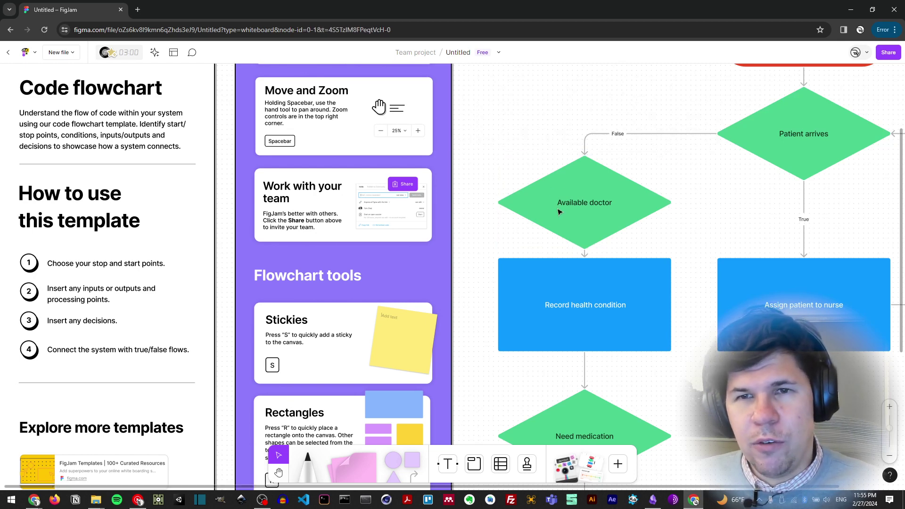
# Examine the whole template layout, from the full patient flowchart back to the Code flowchart and Quick tips cards.
pyautogui.scroll(-5, 559, 212)
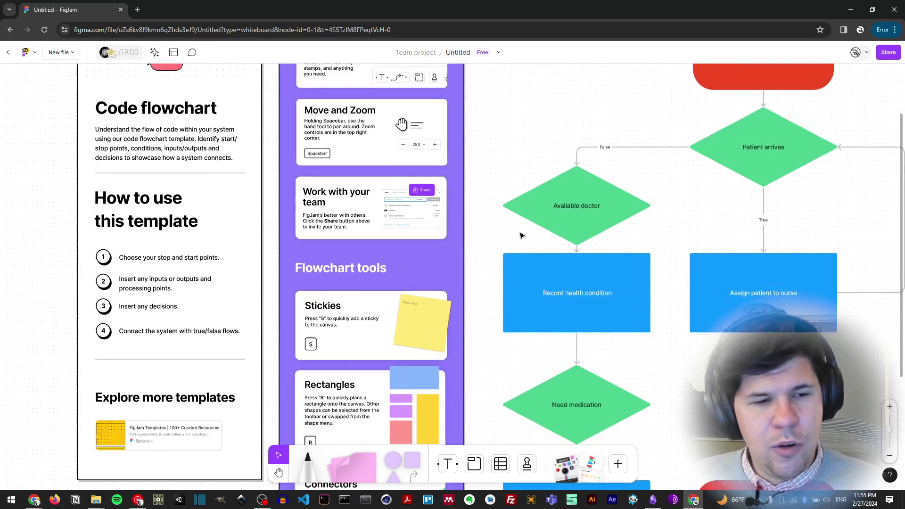
pyautogui.scroll(-5, 520, 236)
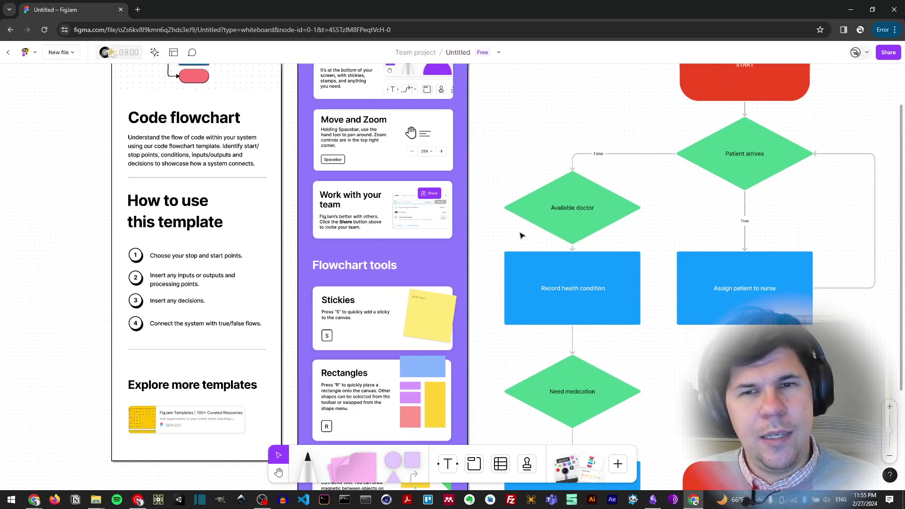
pyautogui.scroll(-3, 520, 253)
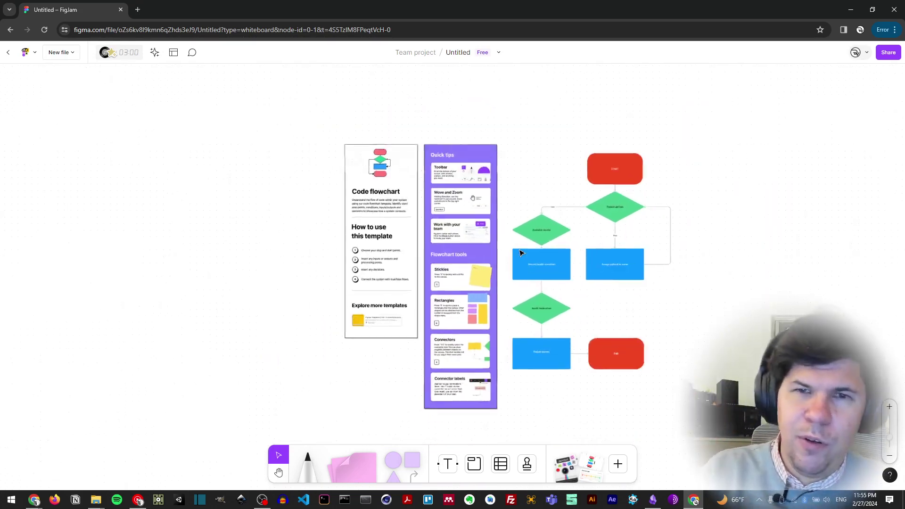
pyautogui.scroll(8, 520, 253)
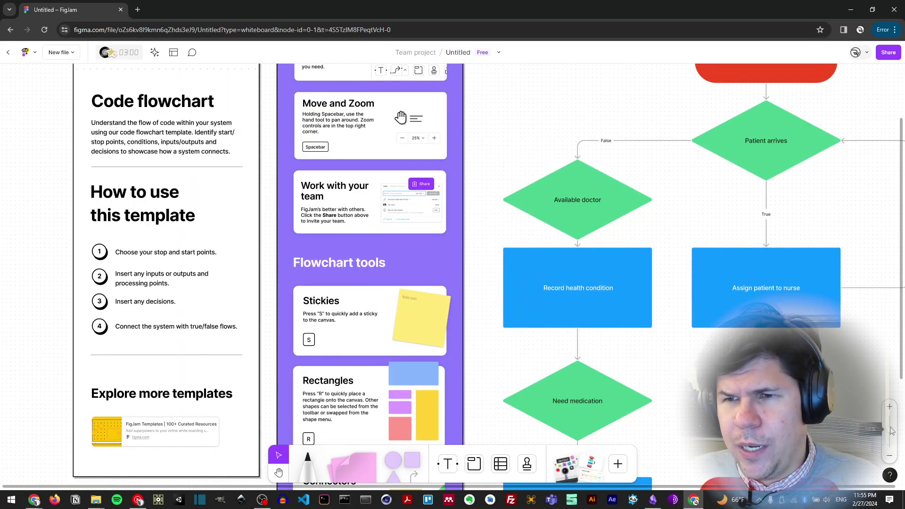
pyautogui.scroll(-4, 447, 292)
pyautogui.scroll(8, 390, 330)
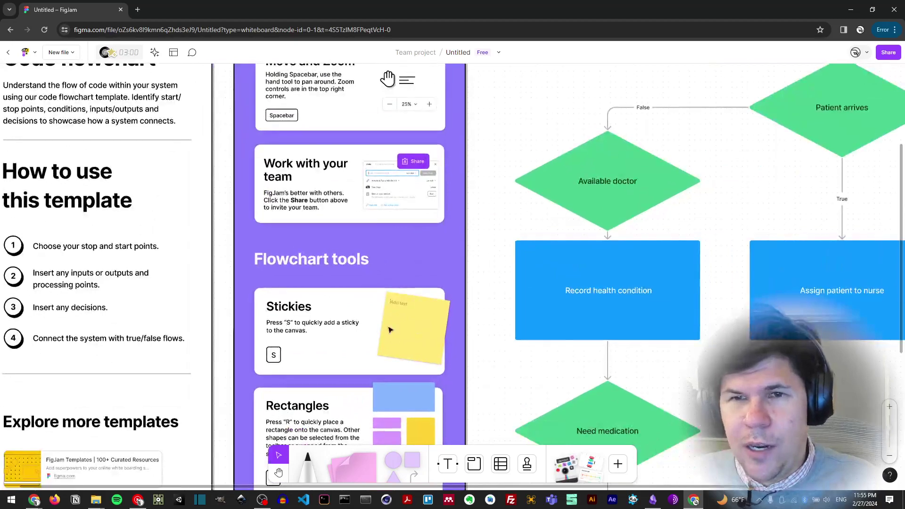
pyautogui.click(278, 472)
pyautogui.moveTo(661, 250); pyautogui.dragTo(493, 321)
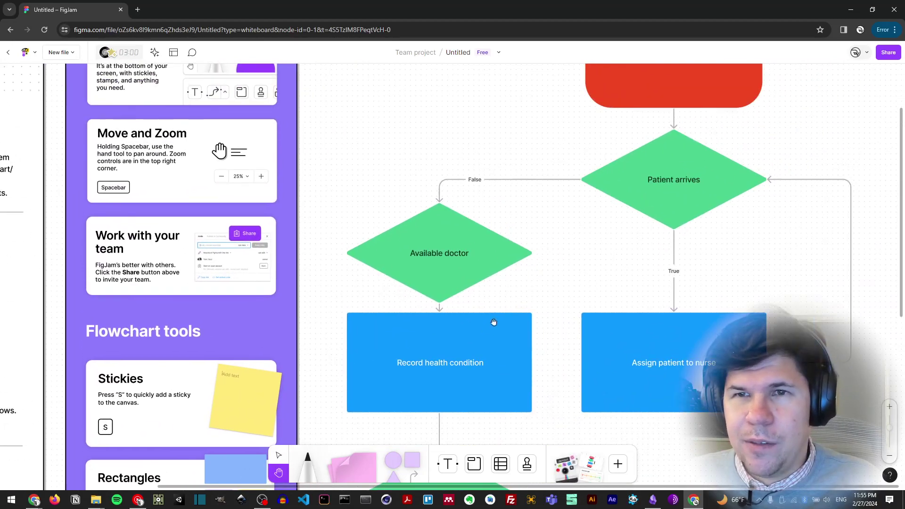
pyautogui.scroll(2, 494, 322)
pyautogui.hscroll(-8, 448, 269)
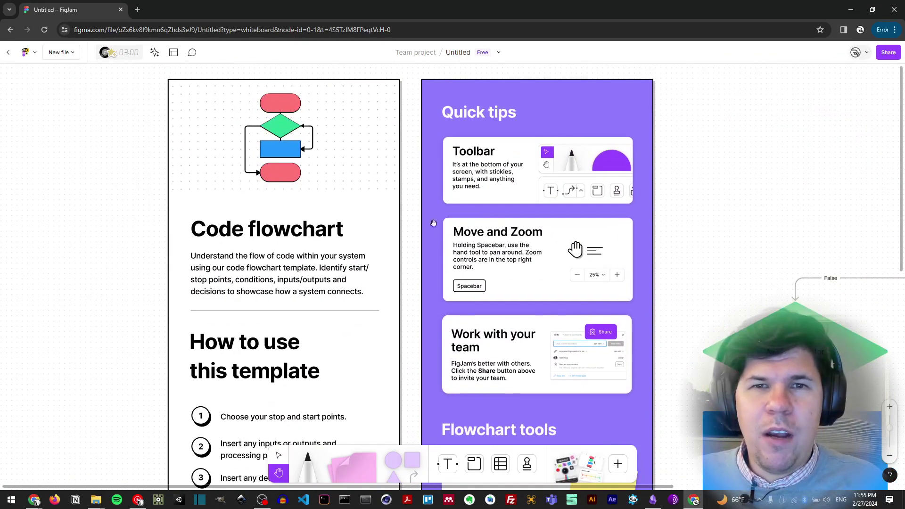
# Replace the text in the Available doctor diamond with "Edit everything".
pyautogui.press('v')
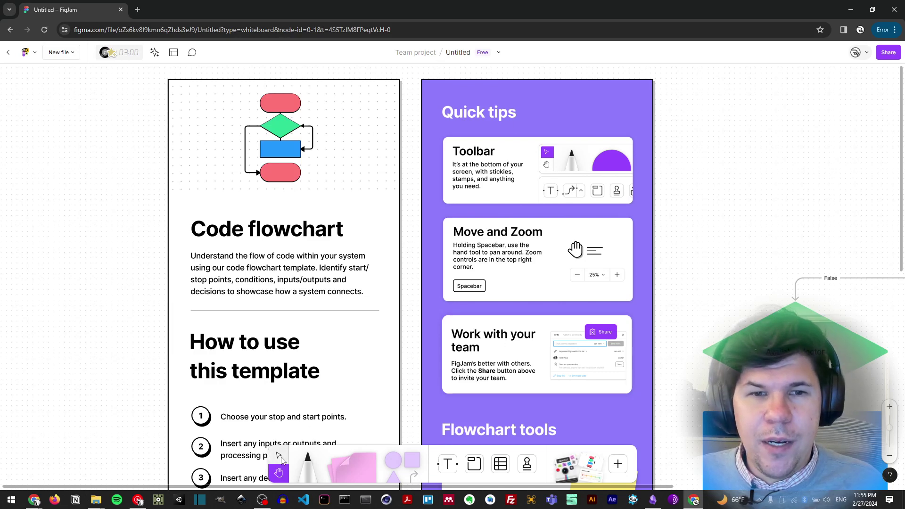
pyautogui.hscroll(10, 751, 277)
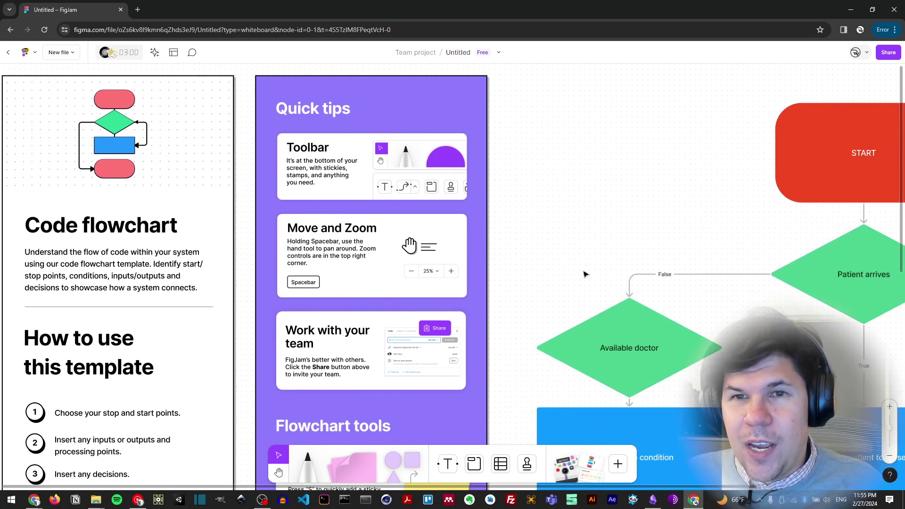
pyautogui.scroll(-2, 613, 274)
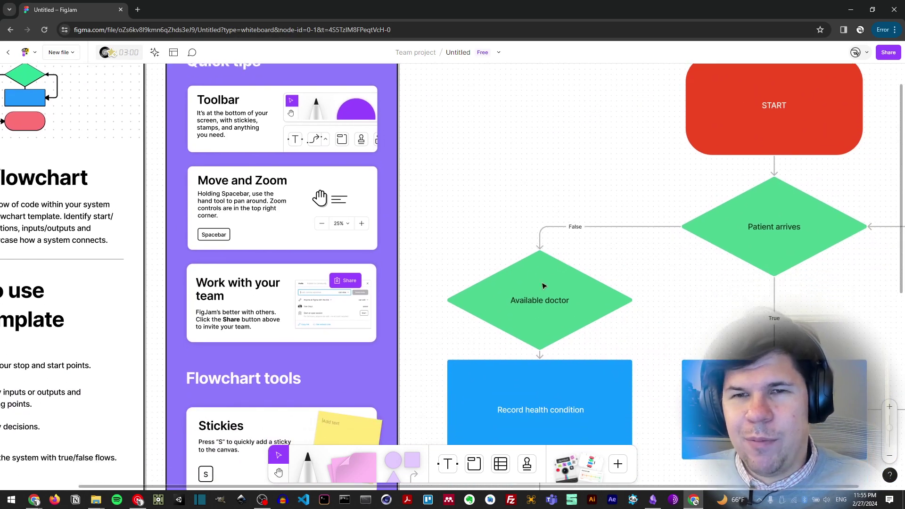
pyautogui.click(536, 280)
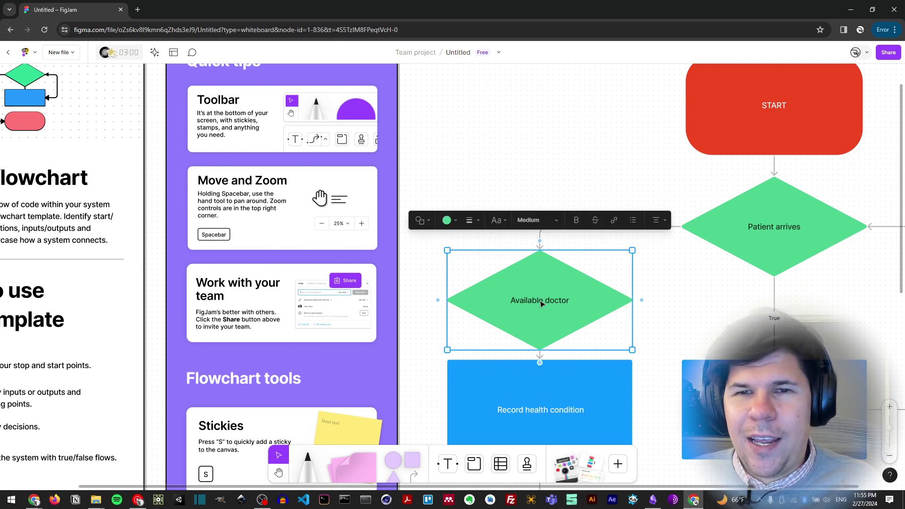
pyautogui.doubleClick(524, 300)
pyautogui.click(545, 301)
pyautogui.tripleClick(546, 300)
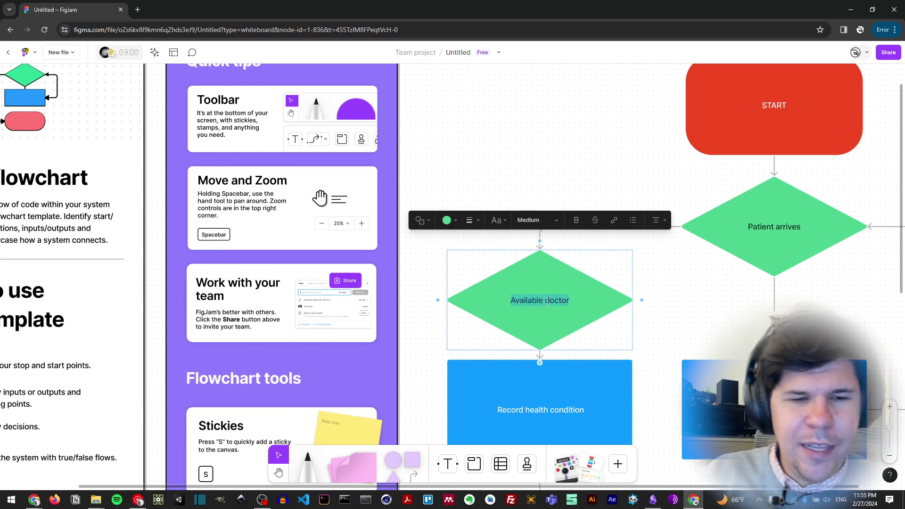
pyautogui.write('Edit wveryh')
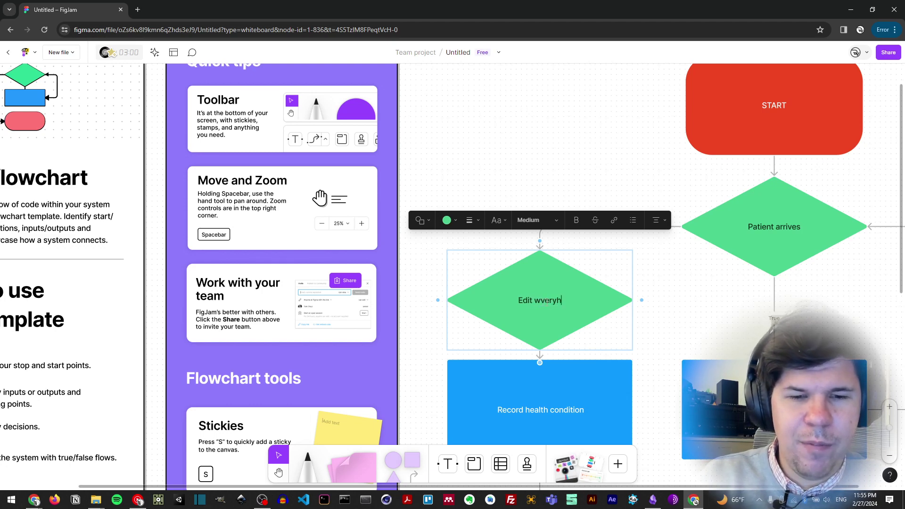
pyautogui.press('BackSpace')
pyautogui.write('th')
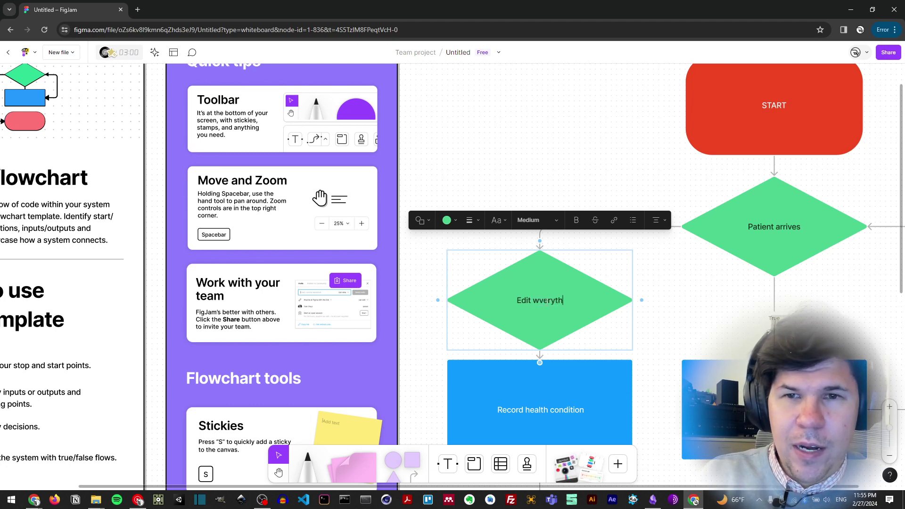
pyautogui.write('yn')
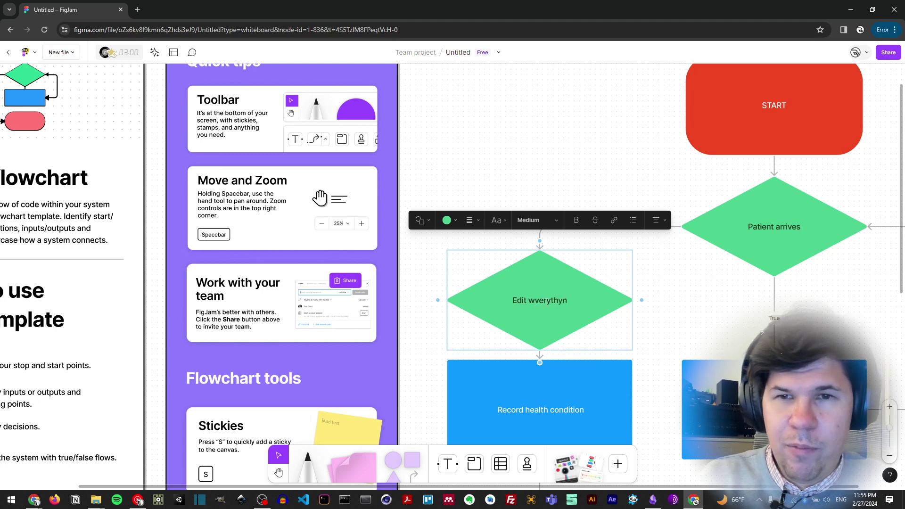
pyautogui.press('BackSpace')
pyautogui.press('BackSpace')
pyautogui.press('BackSpace')
pyautogui.press('BackSpace')
pyautogui.press('BackSpace')
pyautogui.press('BackSpace')
pyautogui.press('BackSpace')
pyautogui.press('BackSpace')
pyautogui.press('BackSpace')
pyautogui.write('e')
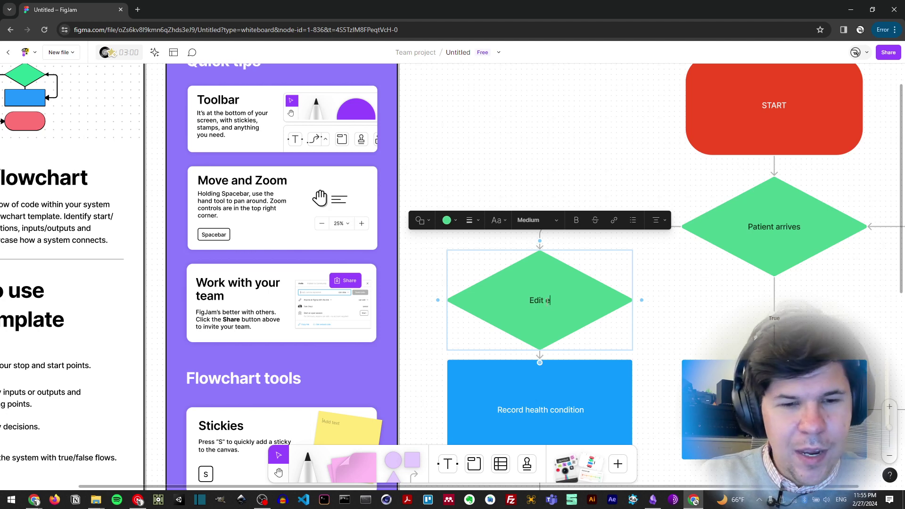
pyautogui.write('verything')
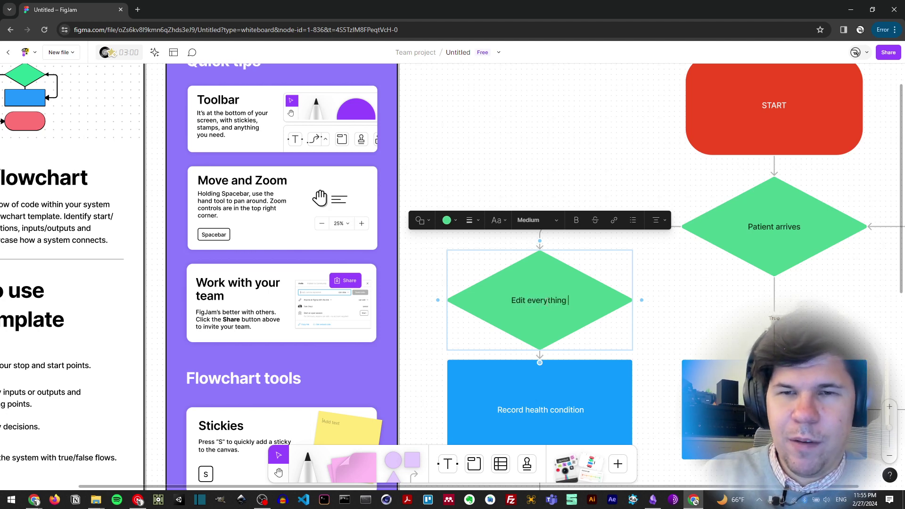
pyautogui.click(541, 156)
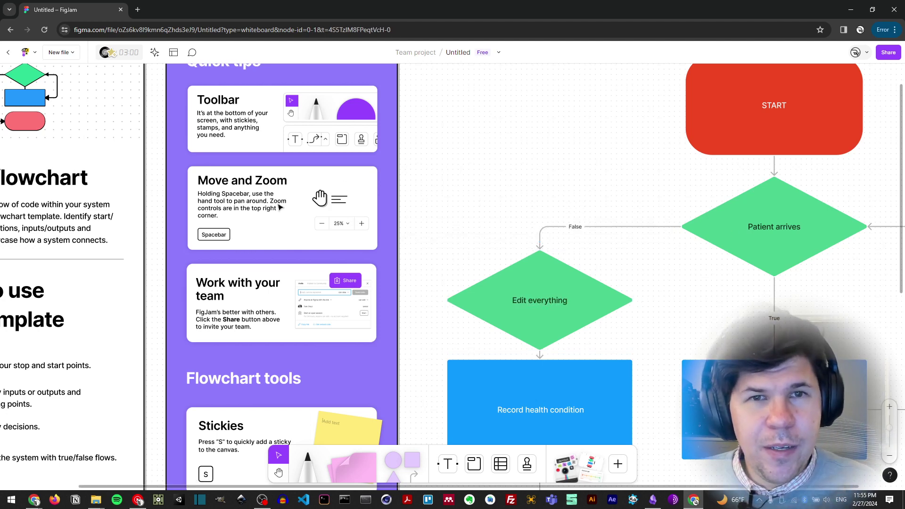
# Draw a black smiley face with the marker in the empty area beside the START shape.
pyautogui.scroll(-5, 372, 257)
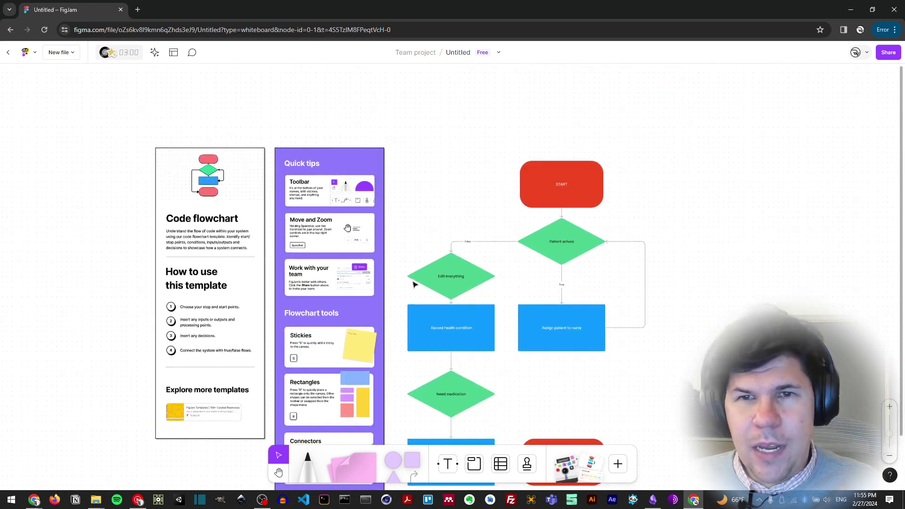
pyautogui.moveTo(414, 285); pyautogui.dragTo(431, 232)
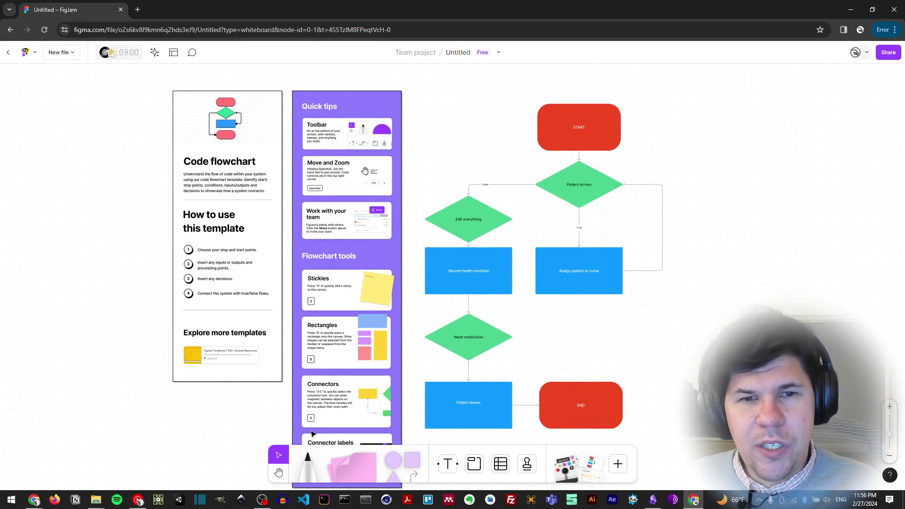
pyautogui.click(306, 471)
pyautogui.moveTo(705, 138); pyautogui.dragTo(706, 170)
pyautogui.moveTo(721, 128); pyautogui.dragTo(727, 177)
pyautogui.moveTo(675, 146)
pyautogui.mouseDown()
pyautogui.moveTo(703, 190)
pyautogui.moveTo(764, 161)
pyautogui.mouseUp()
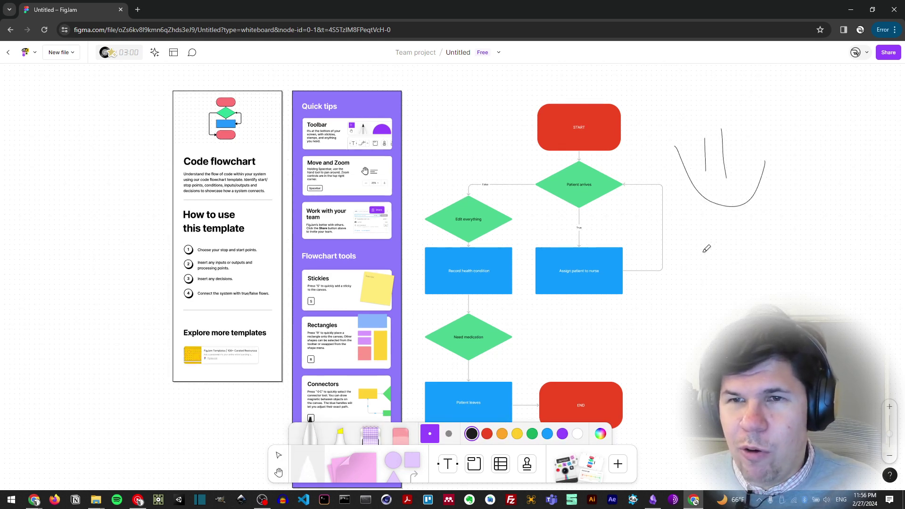
# Sketch a page wireframe below the smiley with the marker, with a small corner mark, text lines and a box labelled "Button".
pyautogui.moveTo(706, 249)
pyautogui.mouseDown()
pyautogui.moveTo(708, 373)
pyautogui.moveTo(820, 377)
pyautogui.moveTo(808, 228)
pyautogui.moveTo(710, 221)
pyautogui.moveTo(702, 271)
pyautogui.mouseUp()
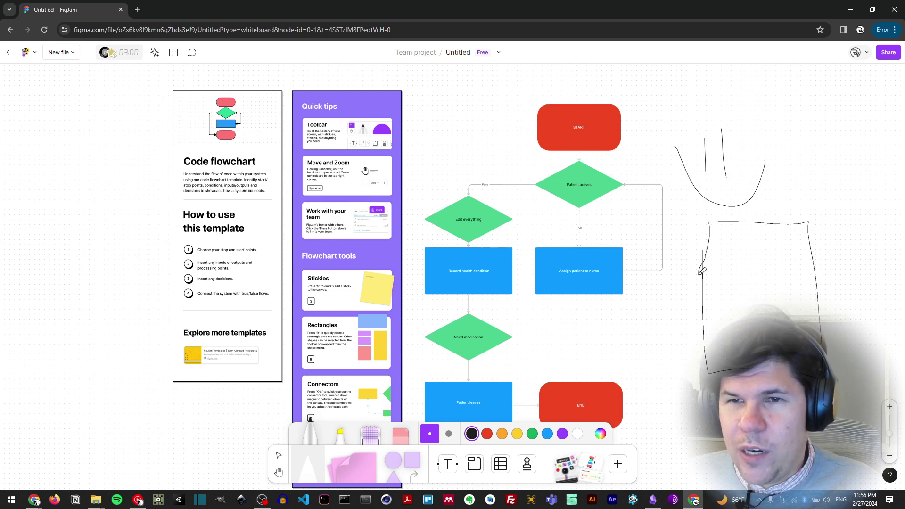
pyautogui.moveTo(715, 230); pyautogui.dragTo(721, 227)
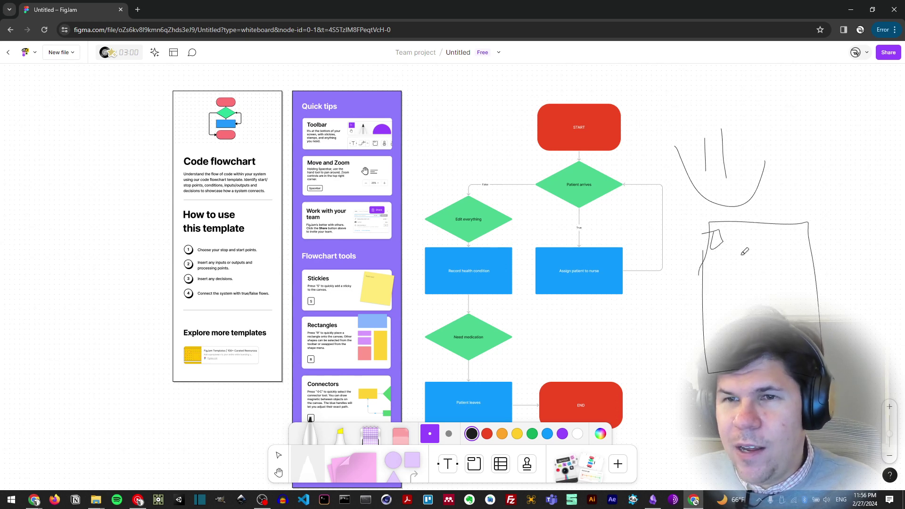
pyautogui.moveTo(736, 262); pyautogui.dragTo(786, 259)
pyautogui.moveTo(736, 280); pyautogui.dragTo(784, 279)
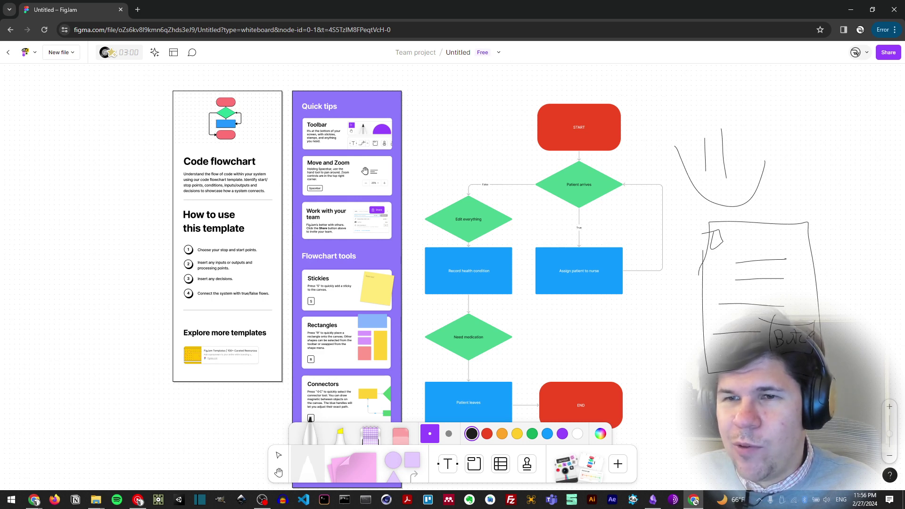
pyautogui.moveTo(801, 336); pyautogui.dragTo(815, 330)
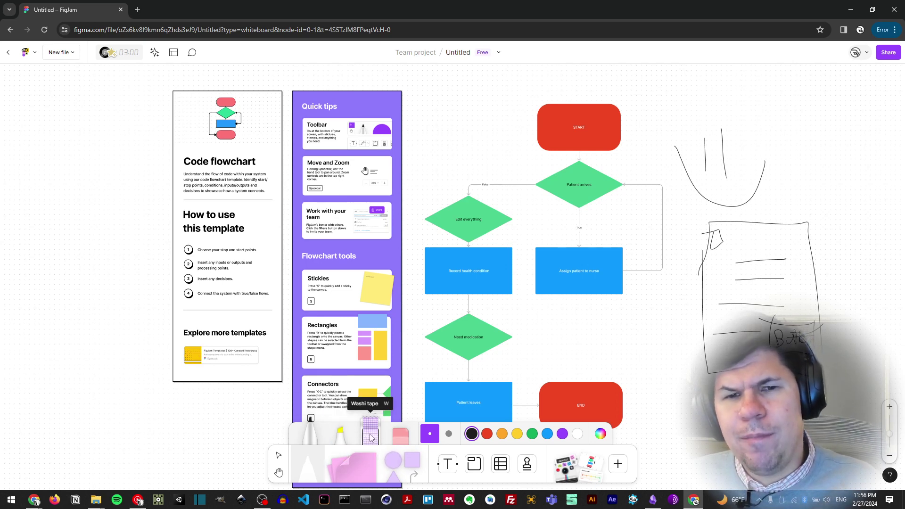
# Draw a second smiley face in yellow with the highlighter, just above the black one.
pyautogui.click(340, 433)
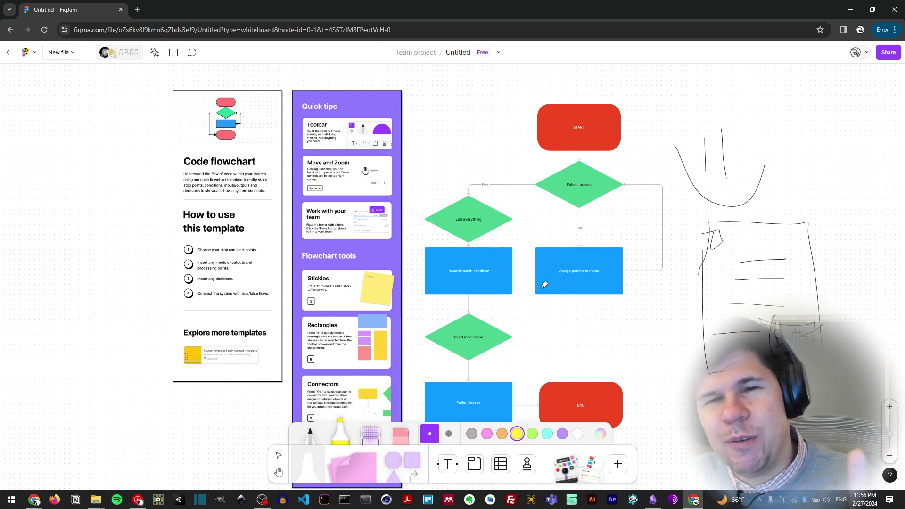
pyautogui.moveTo(735, 100); pyautogui.dragTo(749, 133)
pyautogui.moveTo(772, 93); pyautogui.dragTo(780, 126)
pyautogui.moveTo(711, 129)
pyautogui.mouseDown()
pyautogui.moveTo(787, 140)
pyautogui.moveTo(803, 114)
pyautogui.mouseUp()
# Place purple washi tape strips diagonally beside the wireframe sketch and across both upper corners of the Code flowchart card.
pyautogui.click(373, 440)
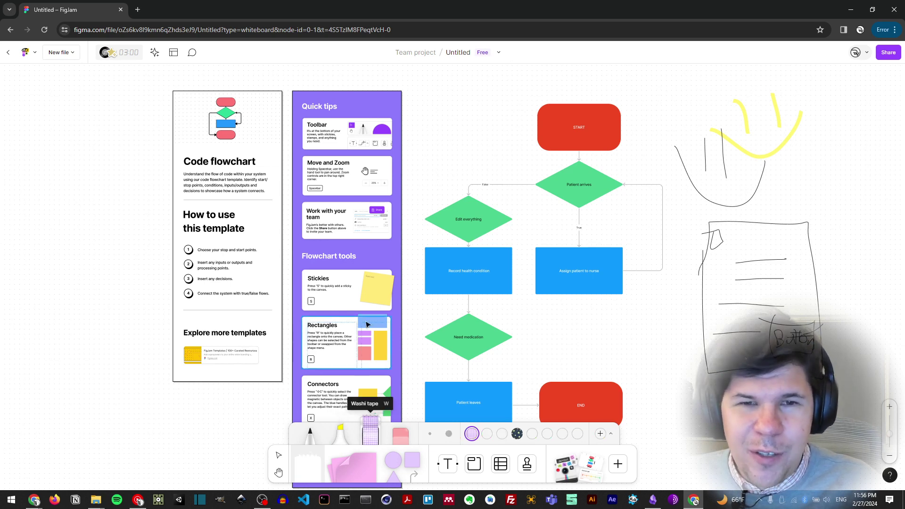
pyautogui.moveTo(640, 225)
pyautogui.mouseDown()
pyautogui.moveTo(696, 261)
pyautogui.moveTo(708, 301)
pyautogui.mouseUp()
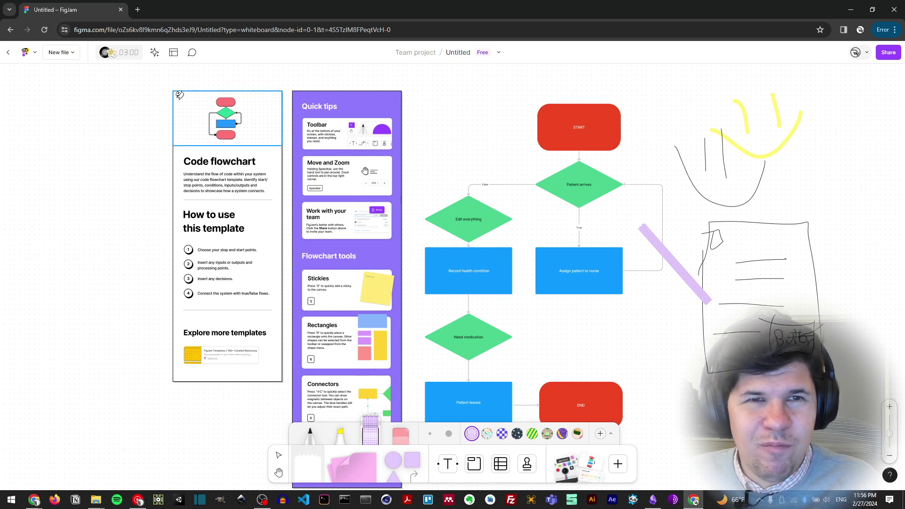
pyautogui.moveTo(184, 85); pyautogui.dragTo(150, 121)
pyautogui.moveTo(260, 76); pyautogui.dragTo(281, 89)
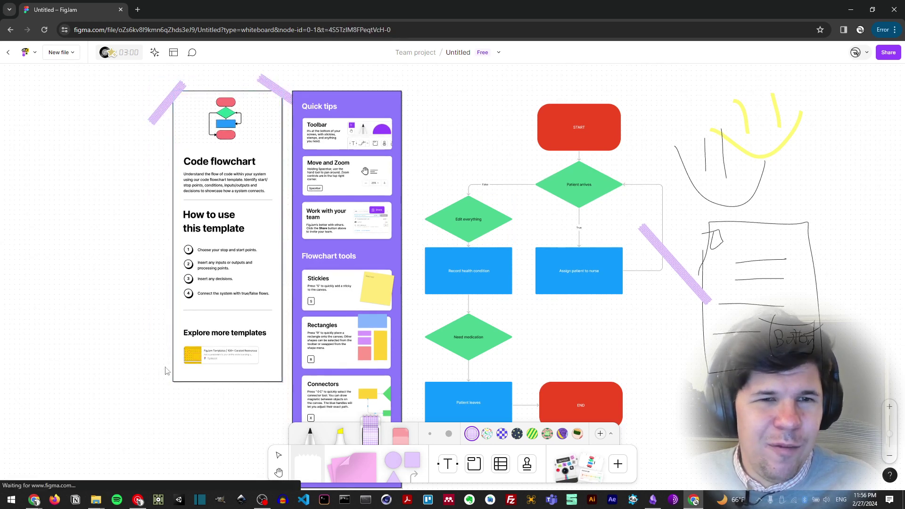
# Place purple washi tape strips diagonally across both lower corners of the Code flowchart card.
pyautogui.moveTo(159, 362); pyautogui.dragTo(192, 395)
pyautogui.moveTo(254, 395); pyautogui.dragTo(289, 371)
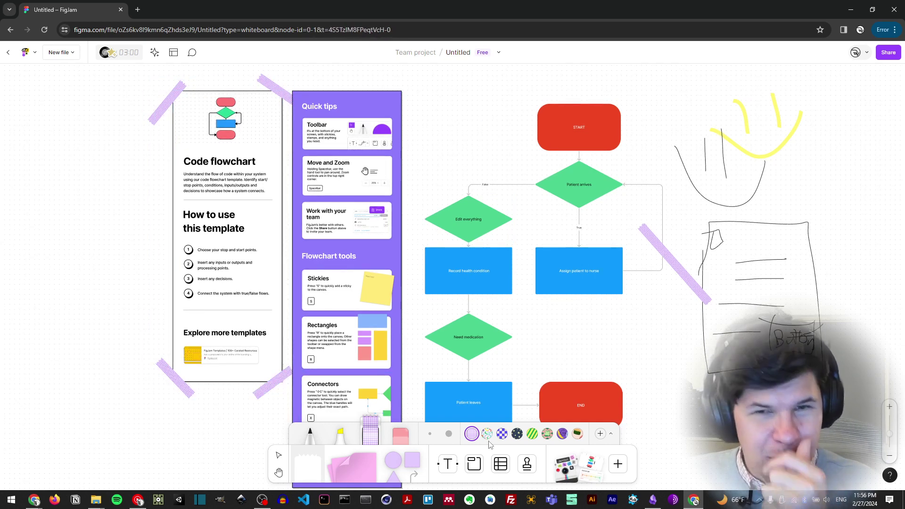
# Erase the black and yellow smiley faces above the wireframe sketch.
pyautogui.click(395, 438)
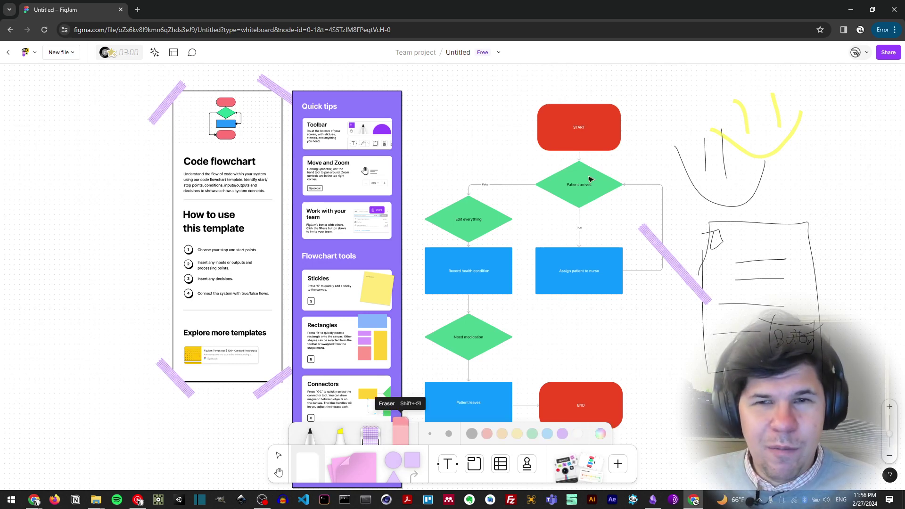
pyautogui.moveTo(797, 118)
pyautogui.mouseDown()
pyautogui.moveTo(721, 178)
pyautogui.moveTo(690, 188)
pyautogui.moveTo(766, 112)
pyautogui.moveTo(767, 123)
pyautogui.mouseUp()
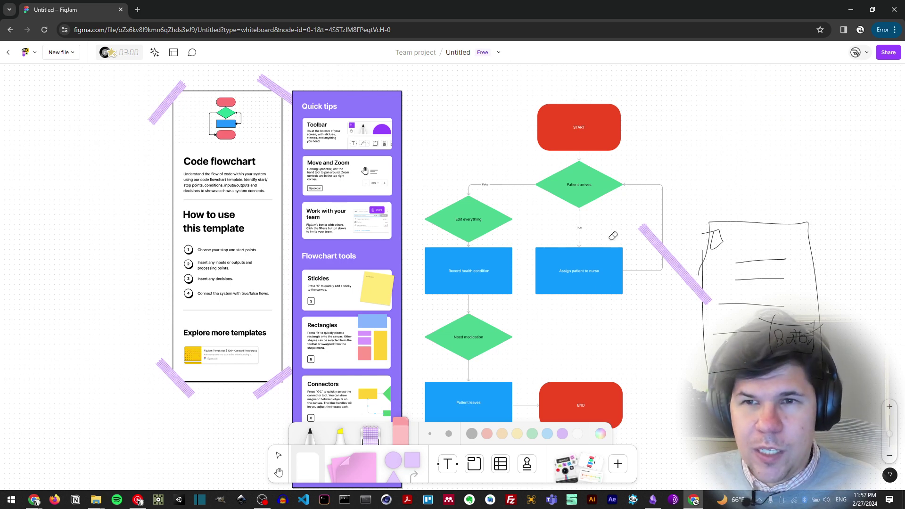
pyautogui.click(279, 455)
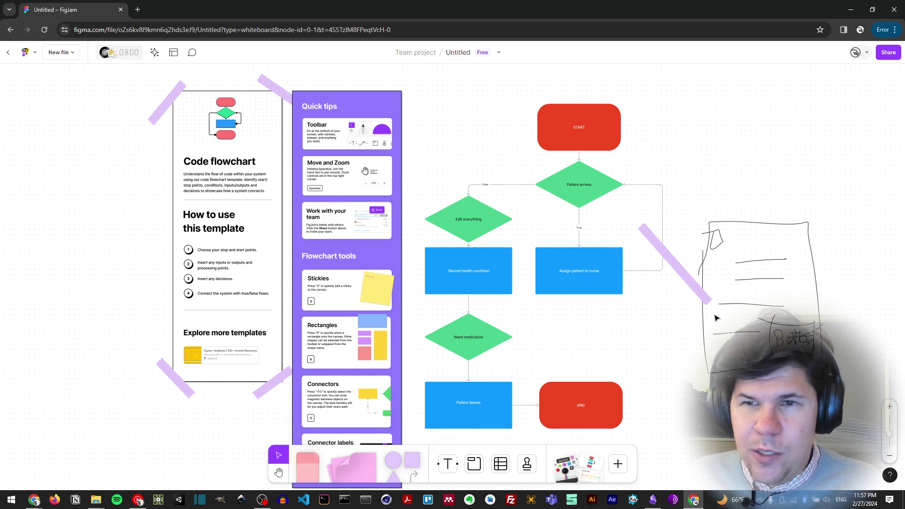
# Recolor the third text line of the wireframe sketch orange.
pyautogui.click(739, 303)
pyautogui.scroll(5, 740, 306)
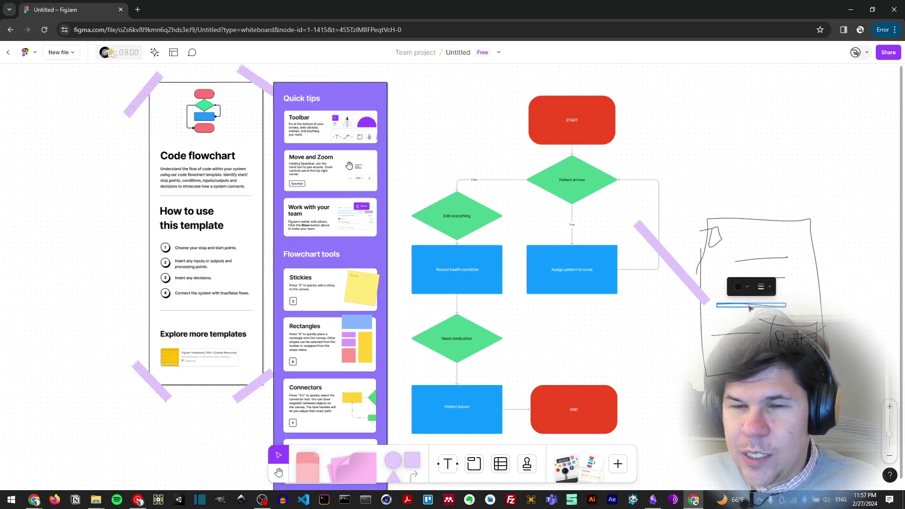
pyautogui.scroll(4, 743, 310)
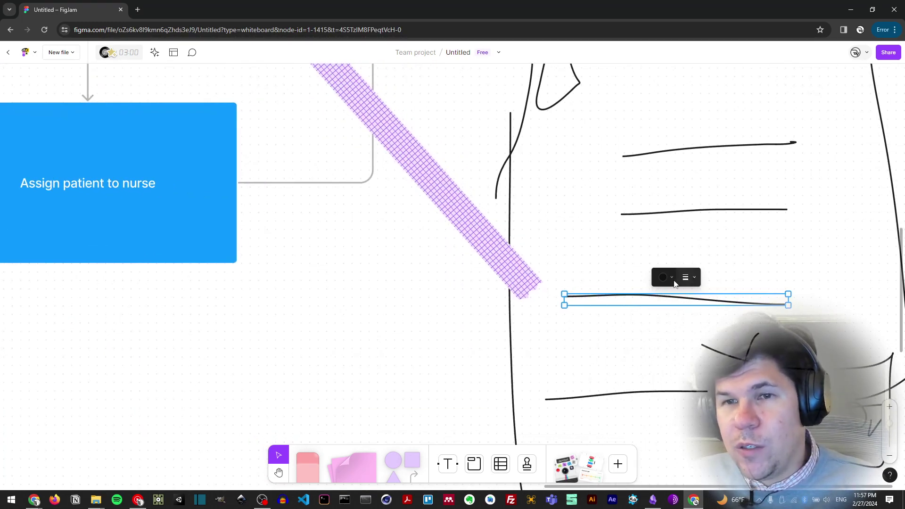
pyautogui.click(667, 278)
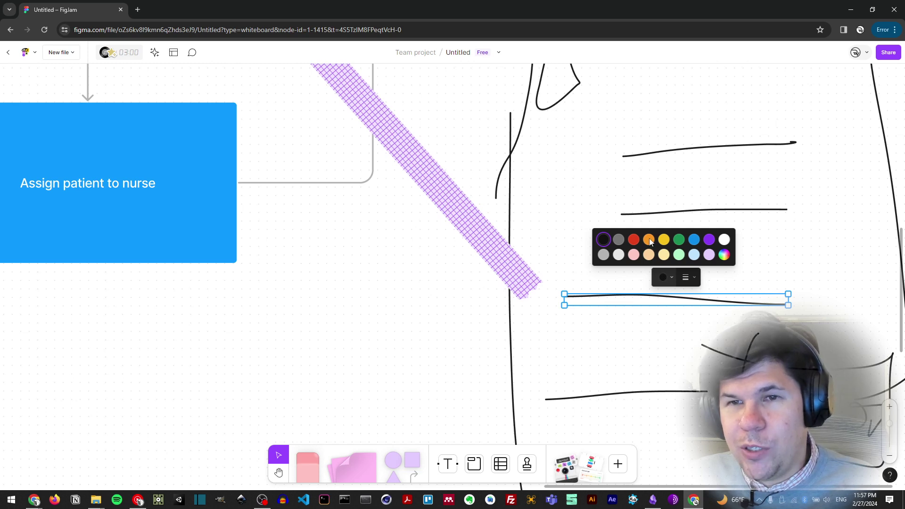
pyautogui.click(650, 241)
pyautogui.click(697, 267)
pyautogui.scroll(-6, 697, 315)
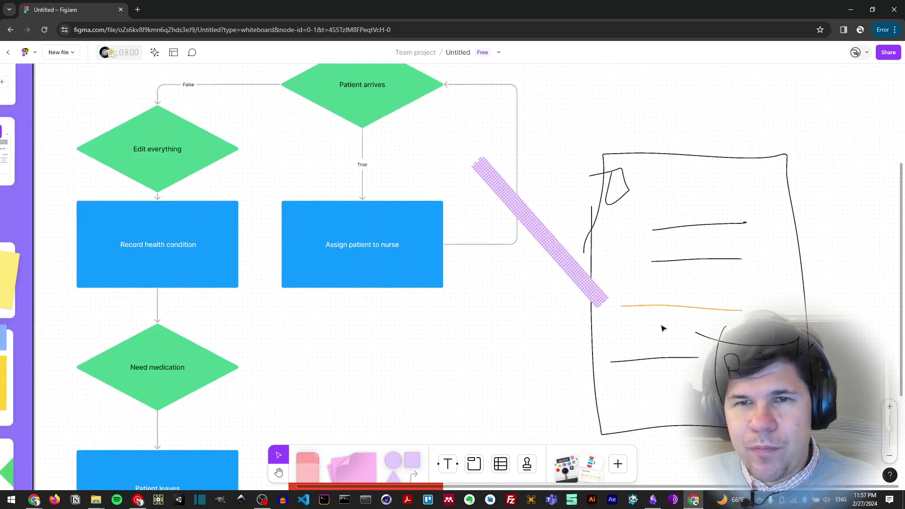
# Draw a black smiley face above the wireframe sketch with the marker at its thick stroke size.
pyautogui.scroll(-2, 663, 329)
pyautogui.click(307, 466)
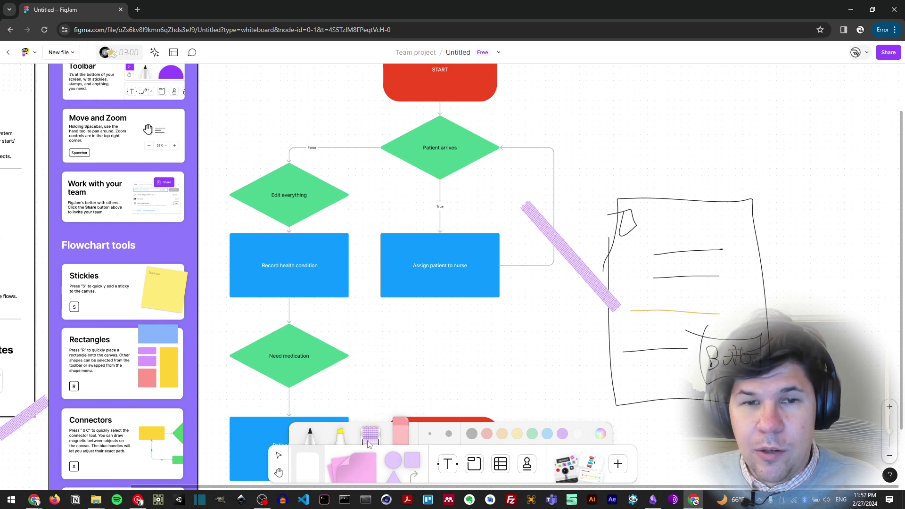
pyautogui.click(473, 433)
pyautogui.click(448, 433)
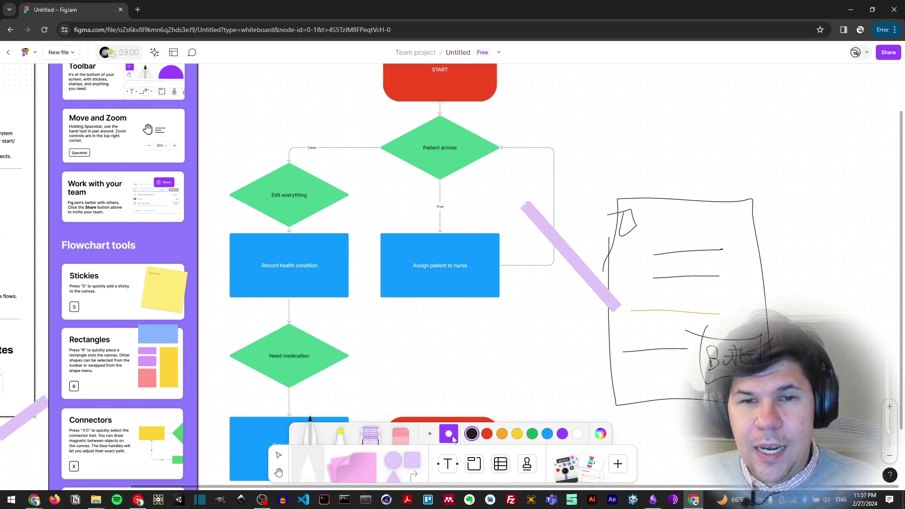
pyautogui.moveTo(624, 133); pyautogui.dragTo(639, 169)
pyautogui.moveTo(666, 127); pyautogui.dragTo(679, 150)
pyautogui.moveTo(620, 157)
pyautogui.mouseDown()
pyautogui.moveTo(726, 182)
pyautogui.moveTo(767, 151)
pyautogui.mouseUp()
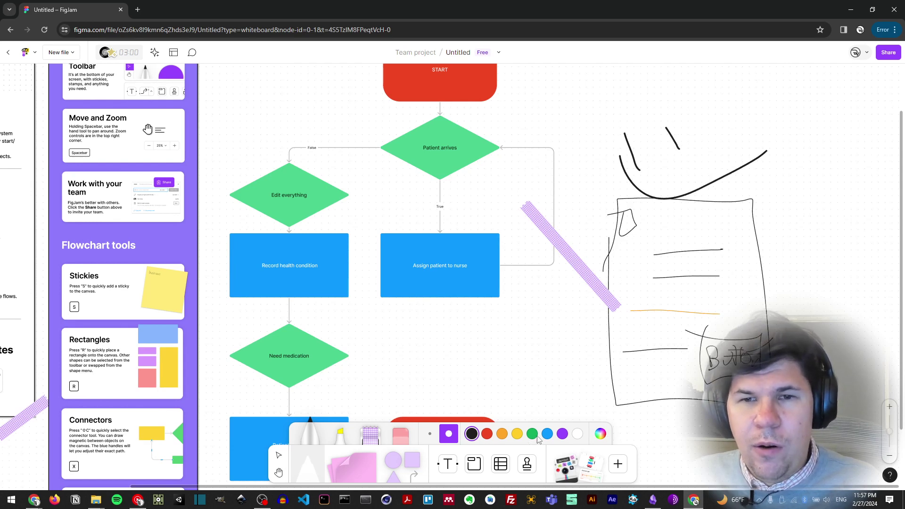
# Draw a small purple smiley beside the black one and set the marker's custom color to green #47FF86.
pyautogui.click(562, 436)
pyautogui.moveTo(764, 147)
pyautogui.mouseDown()
pyautogui.moveTo(774, 178)
pyautogui.moveTo(798, 185)
pyautogui.mouseUp()
pyautogui.moveTo(765, 188)
pyautogui.mouseDown()
pyautogui.moveTo(802, 216)
pyautogui.moveTo(832, 188)
pyautogui.mouseUp()
pyautogui.click(601, 434)
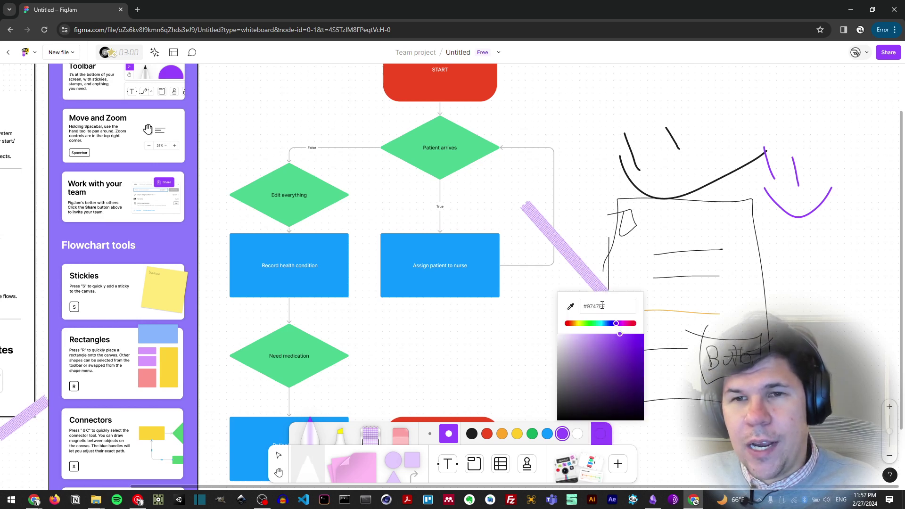
pyautogui.moveTo(608, 324); pyautogui.dragTo(589, 373)
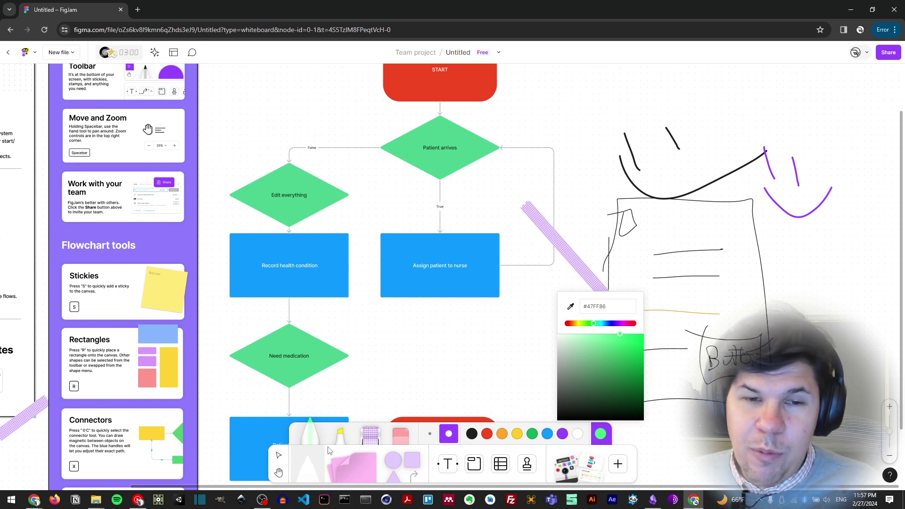
# Place a pink sticky note over the lower-right corner of the "Assign patient to nurse" box.
pyautogui.click(367, 467)
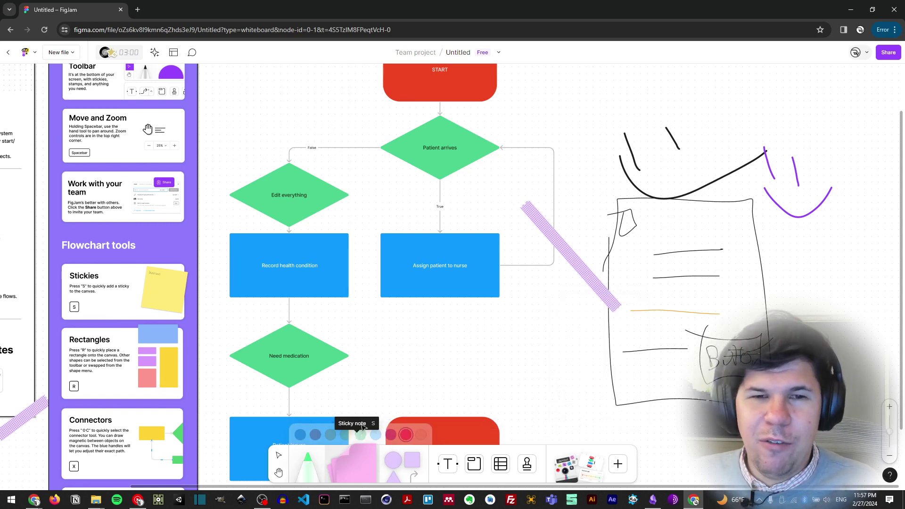
pyautogui.click(499, 308)
pyautogui.scroll(5, 493, 311)
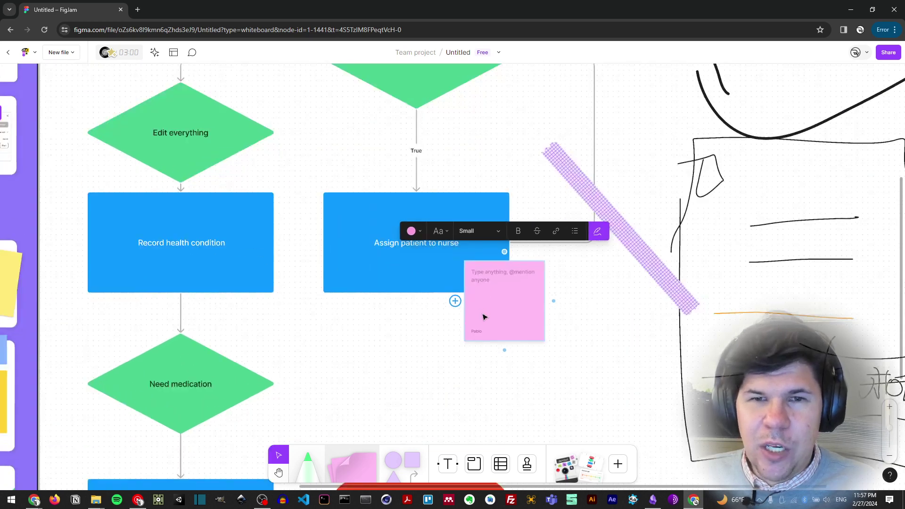
pyautogui.scroll(3, 485, 317)
pyautogui.scroll(-1, 488, 297)
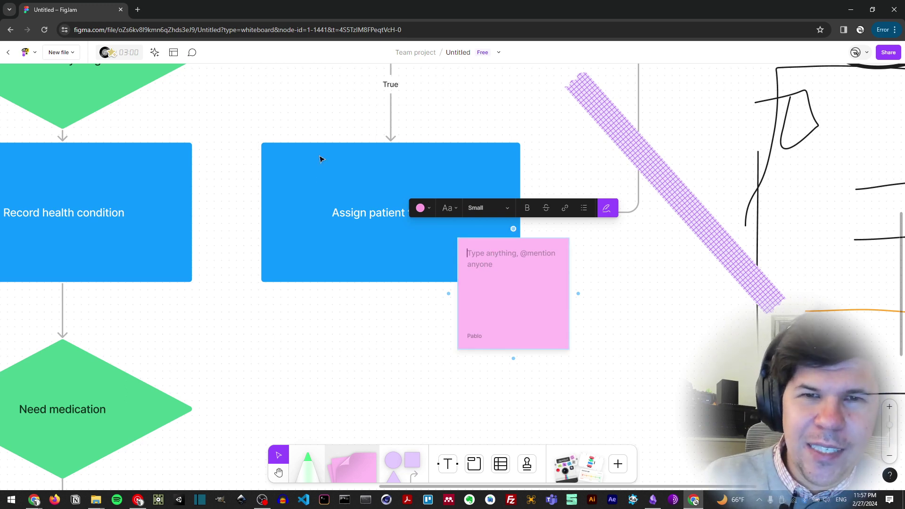
pyautogui.click(315, 172)
pyautogui.click(543, 282)
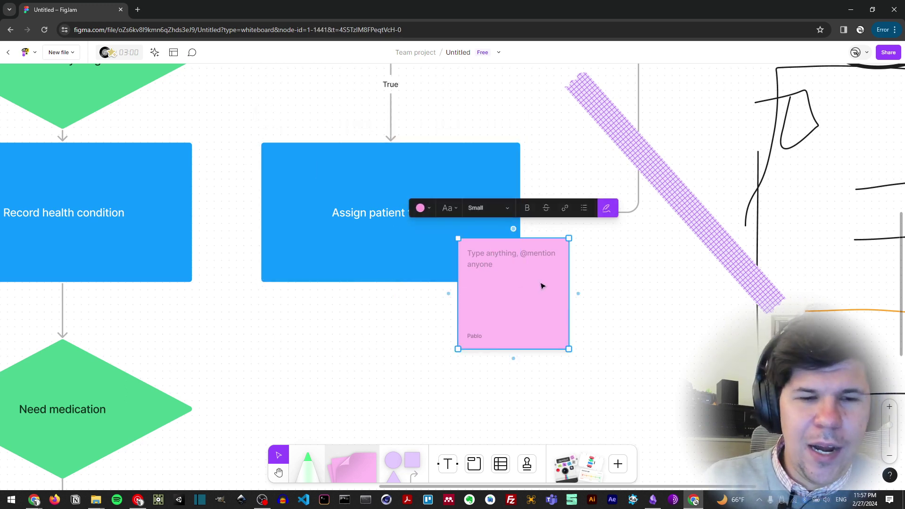
# Write "I did not liked this" on the pink sticky note.
pyautogui.click(508, 250)
pyautogui.write('I d')
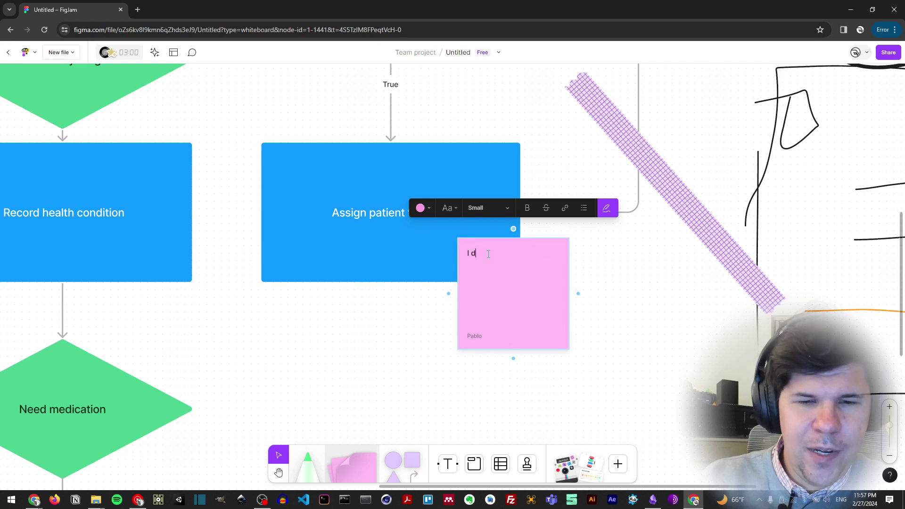
pyautogui.write('idnot')
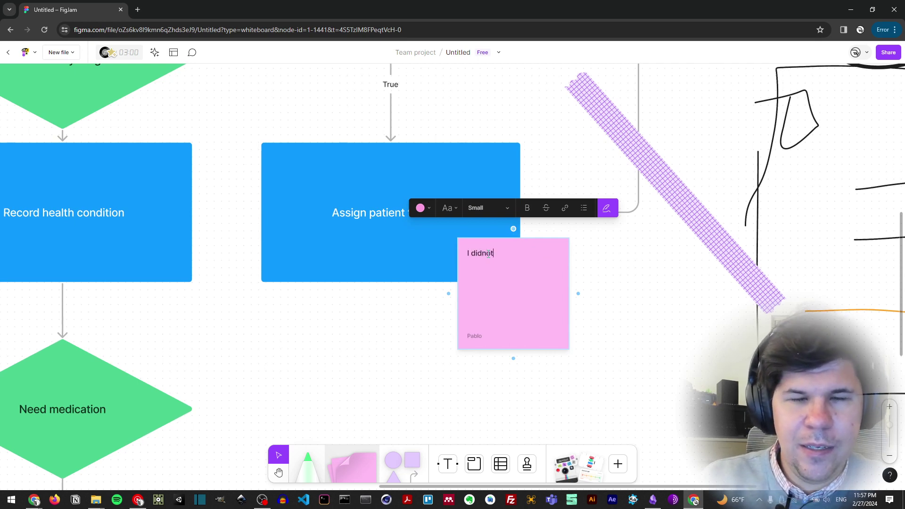
pyautogui.press('BackSpace')
pyautogui.press('BackSpace')
pyautogui.press('BackSpace')
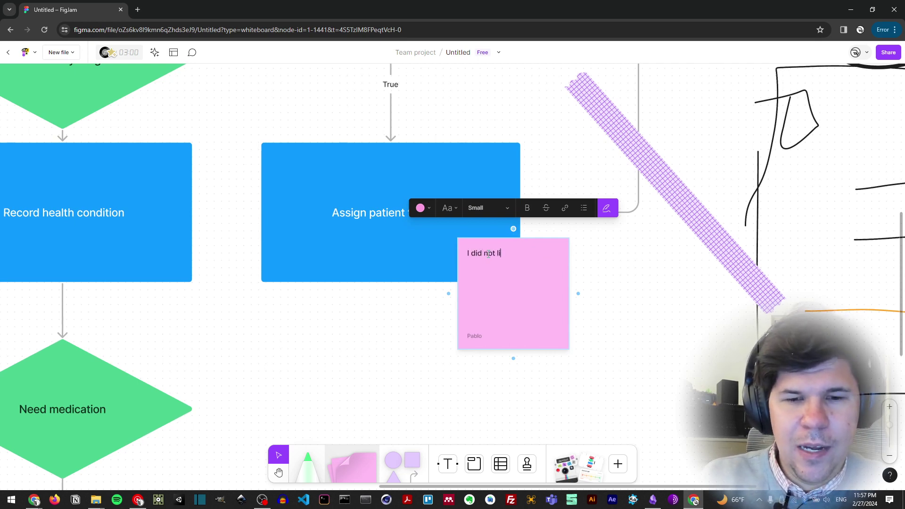
pyautogui.press('BackSpace')
pyautogui.press('BackSpace')
pyautogui.press('BackSpace')
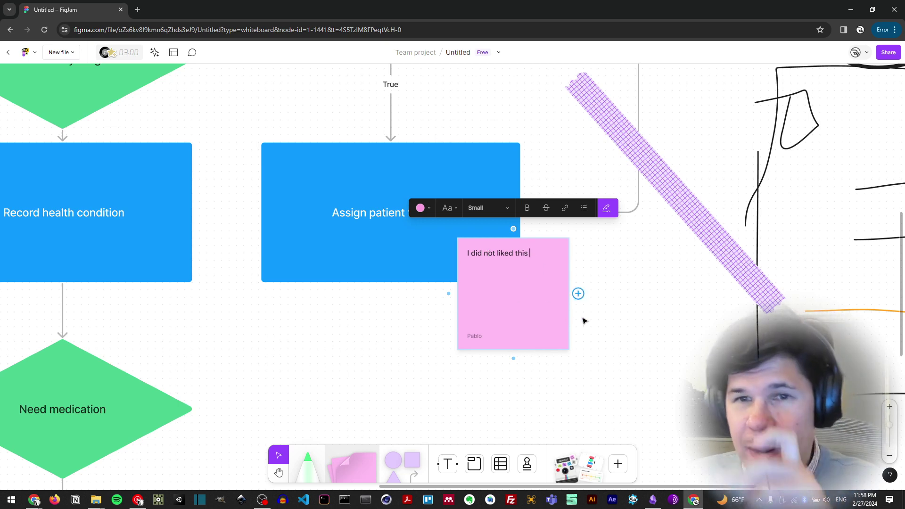
# Hide the author's name on the sticky note.
pyautogui.click(451, 290)
pyautogui.click(479, 340)
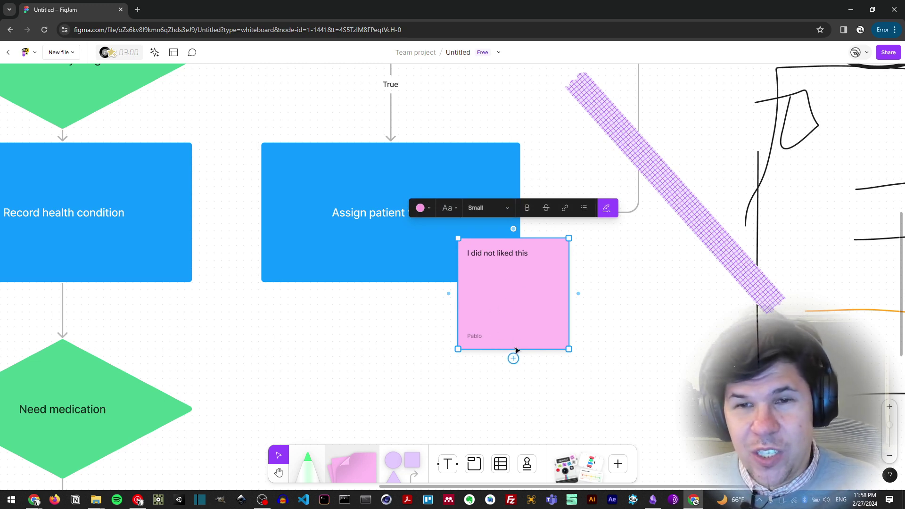
pyautogui.click(606, 208)
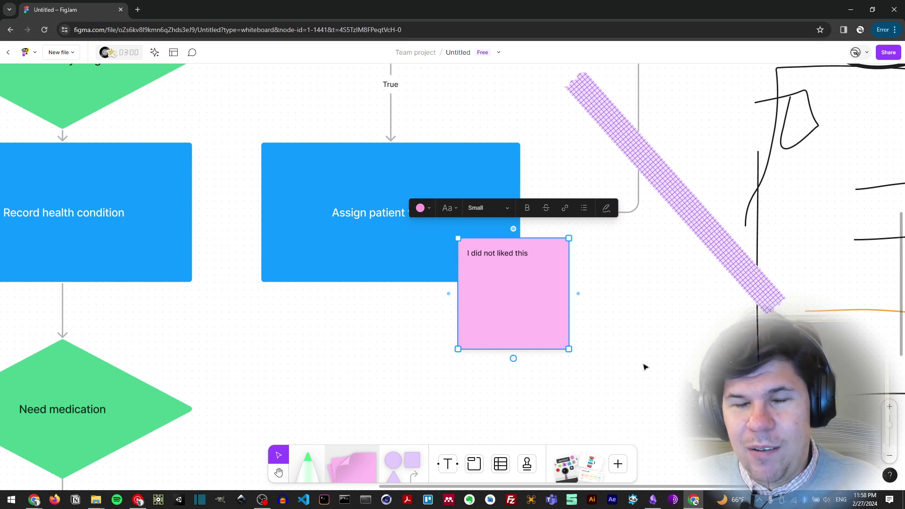
# Set all of the sticky note's text to the Scribbled font in bold.
pyautogui.press('Return')
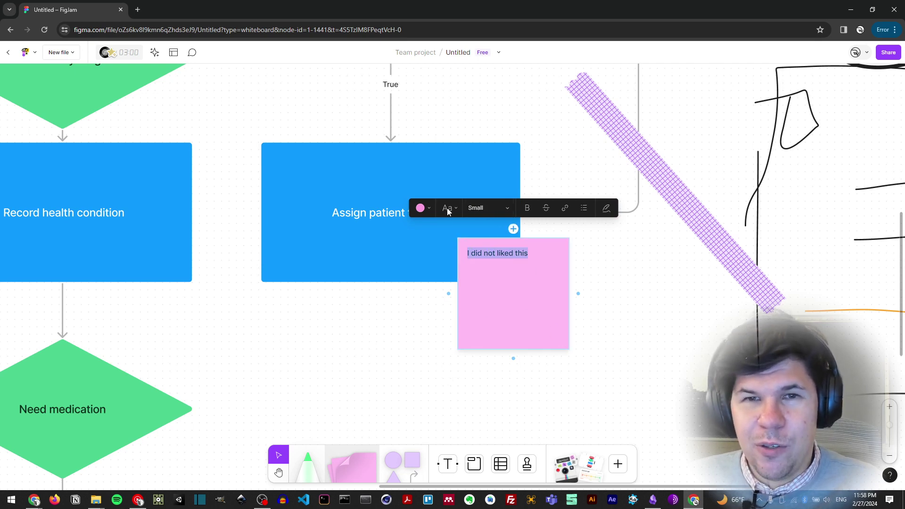
pyautogui.click(447, 207)
pyautogui.click(457, 242)
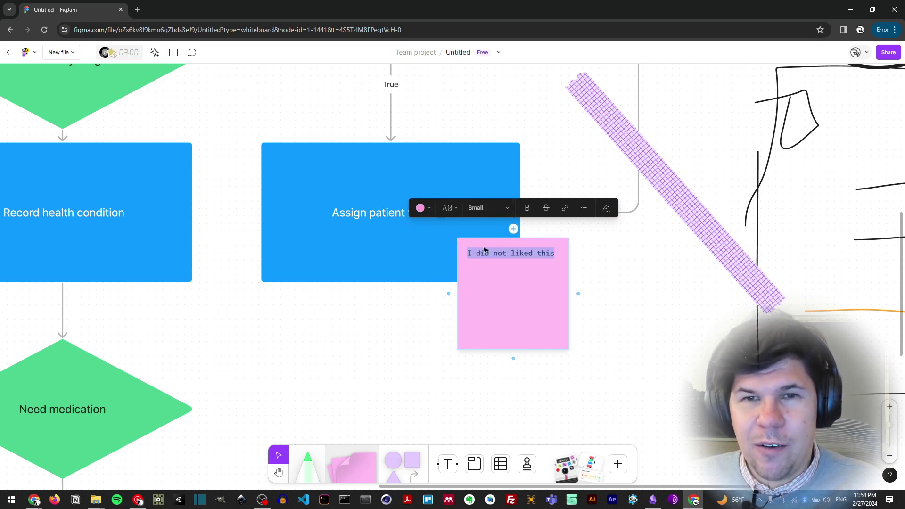
pyautogui.click(456, 209)
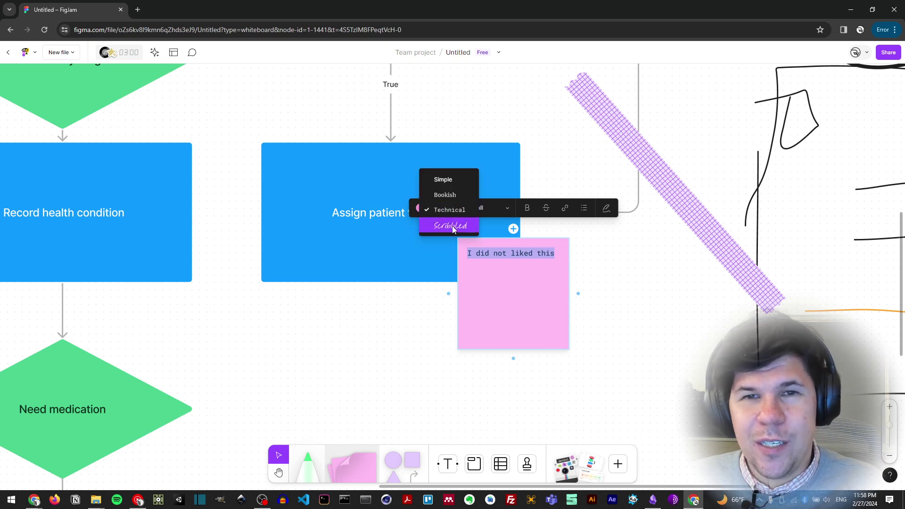
pyautogui.click(453, 227)
pyautogui.click(527, 208)
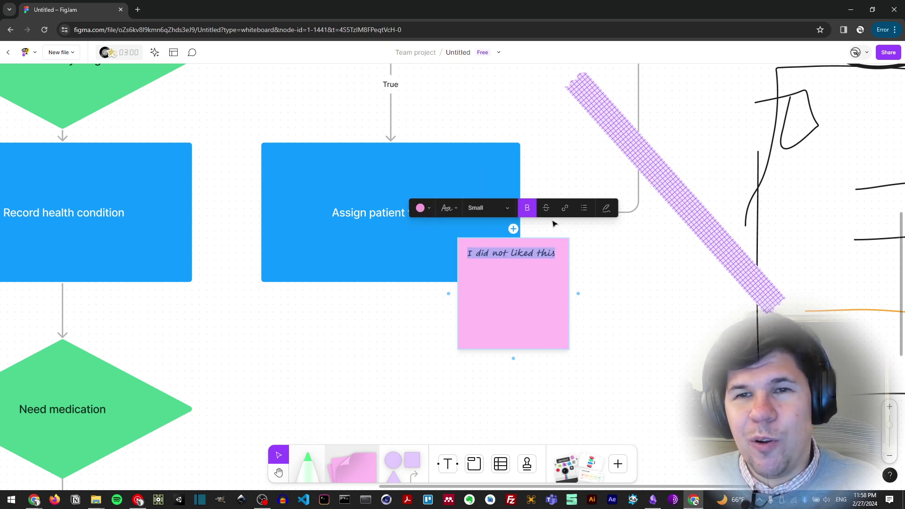
# Change the sticky note's color to yellow.
pyautogui.click(430, 208)
pyautogui.click(406, 185)
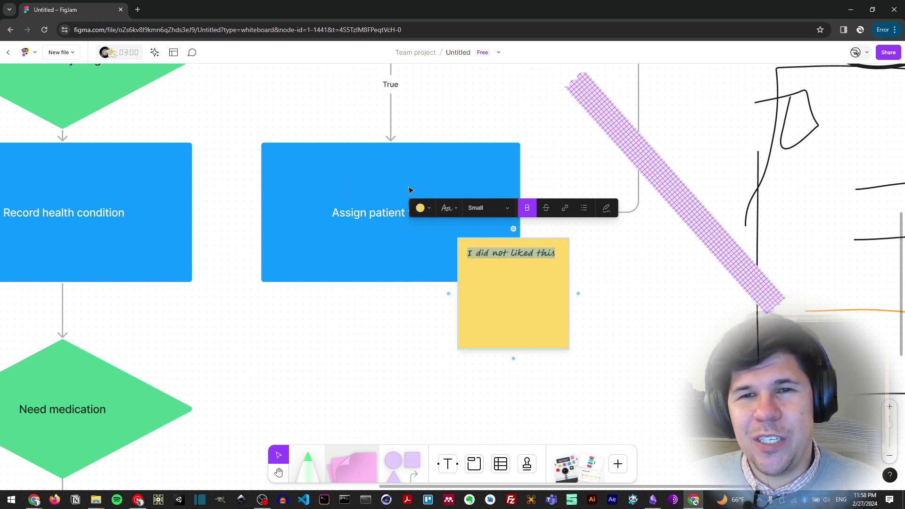
pyautogui.press('Escape')
# Reposition the sticky note so it overlaps the lower-right corner of the "Assign patient to nurse" box.
pyautogui.click(580, 278)
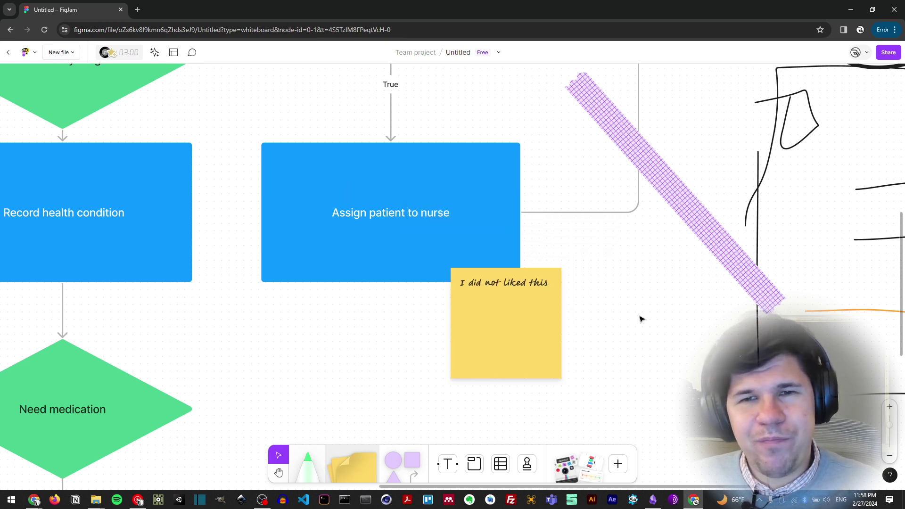
pyautogui.scroll(-2, 486, 341)
pyautogui.scroll(-3, 471, 322)
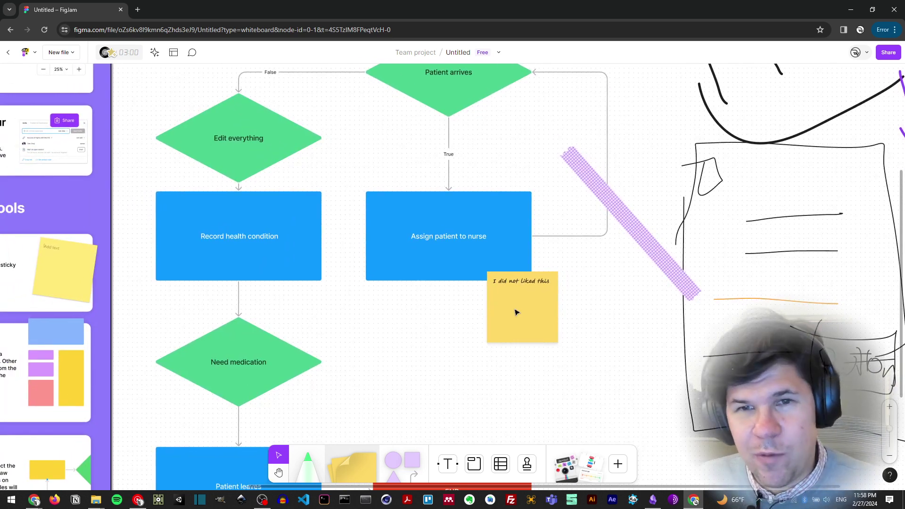
pyautogui.moveTo(517, 313)
pyautogui.mouseDown()
pyautogui.moveTo(521, 289)
pyautogui.moveTo(526, 298)
pyautogui.mouseUp()
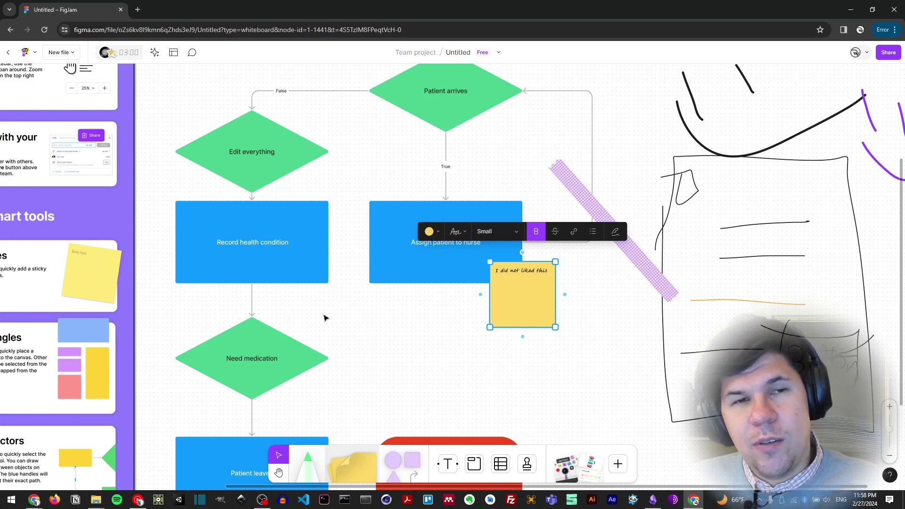
# Draw a wide light purple rectangle in the empty canvas area to the left of the Code flowchart card.
pyautogui.scroll(-5, 325, 318)
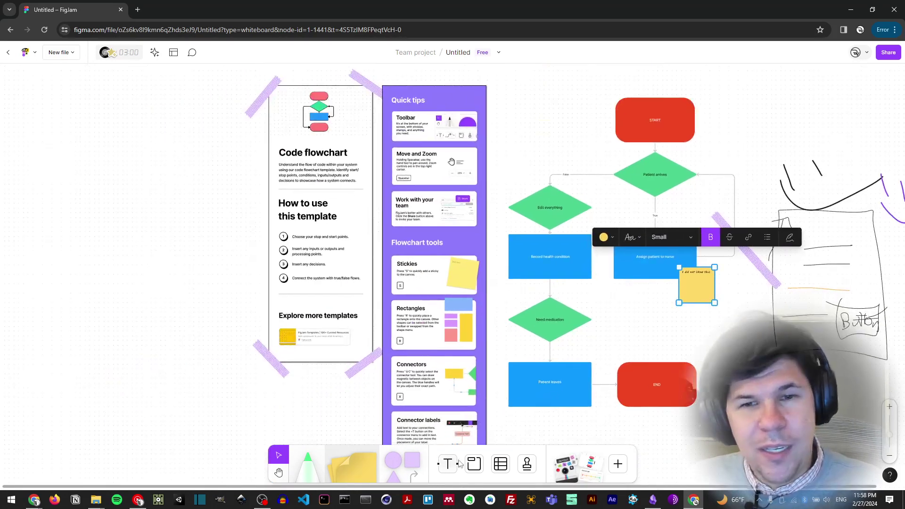
pyautogui.click(401, 461)
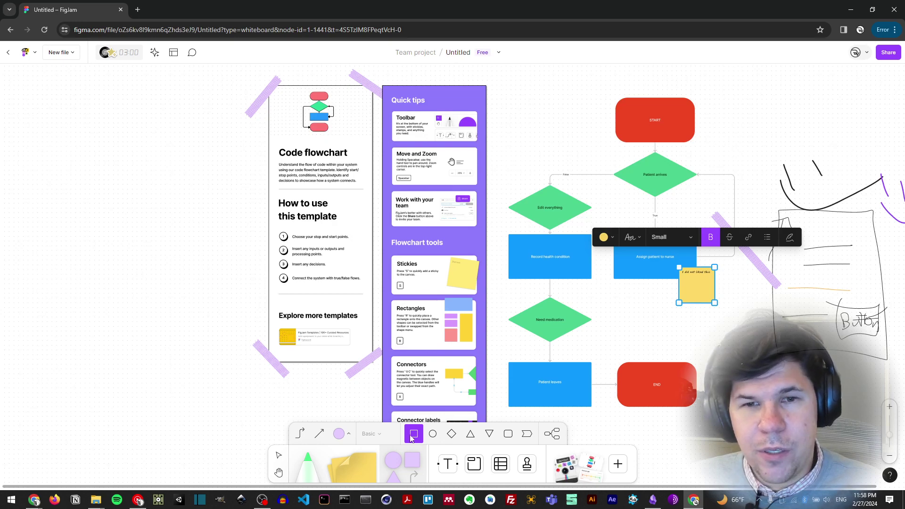
pyautogui.click(411, 437)
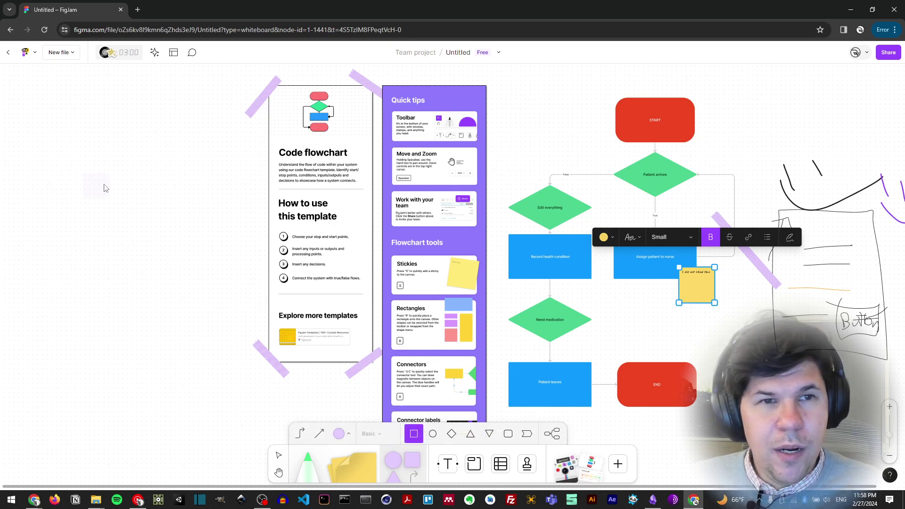
pyautogui.moveTo(80, 172); pyautogui.dragTo(234, 246)
pyautogui.scroll(2, 96, 202)
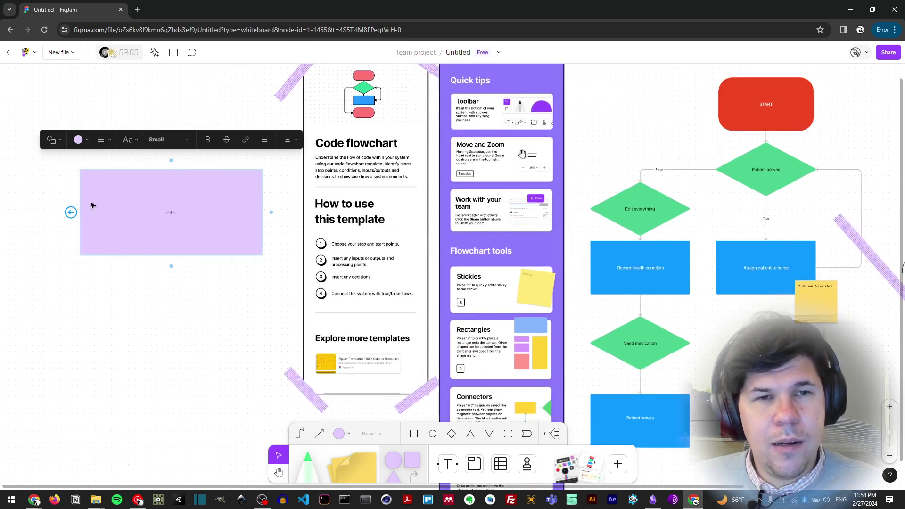
# Label the light purple rectangle to the left of the Code flowchart card "Text in here".
pyautogui.scroll(5, 93, 206)
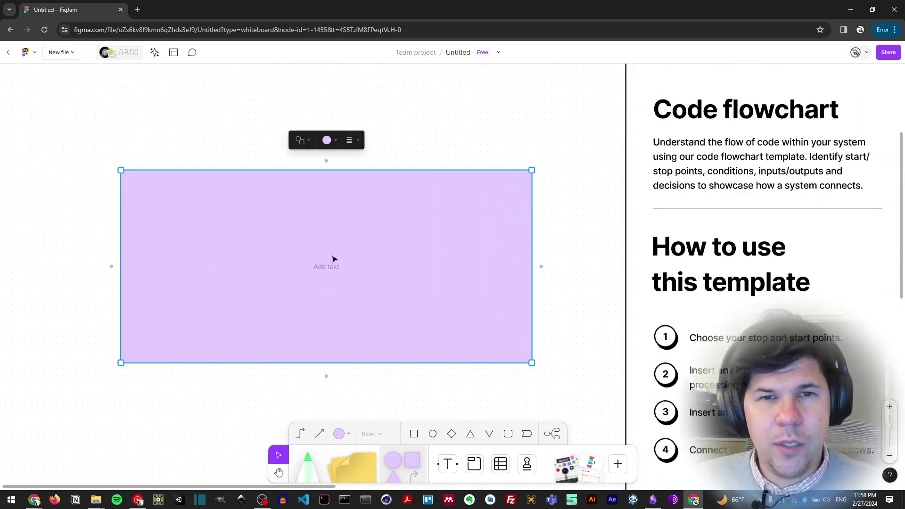
pyautogui.doubleClick(332, 264)
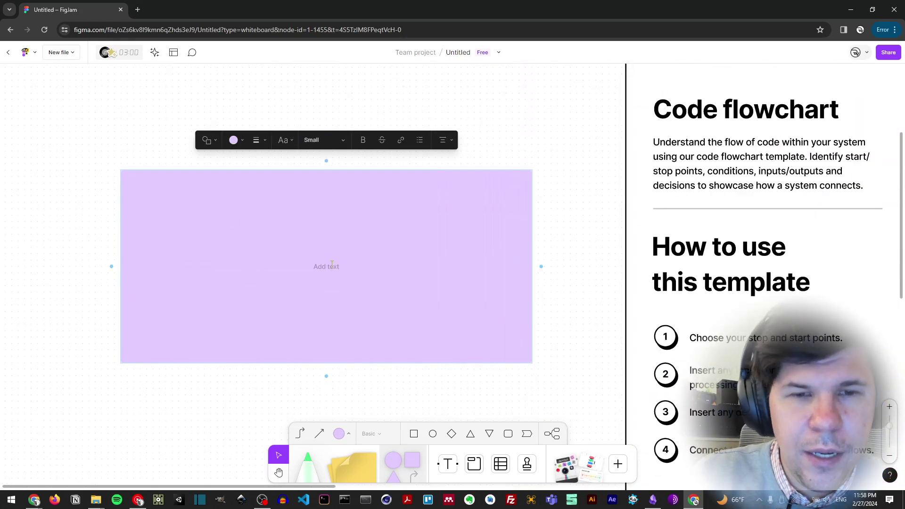
pyautogui.write('Text')
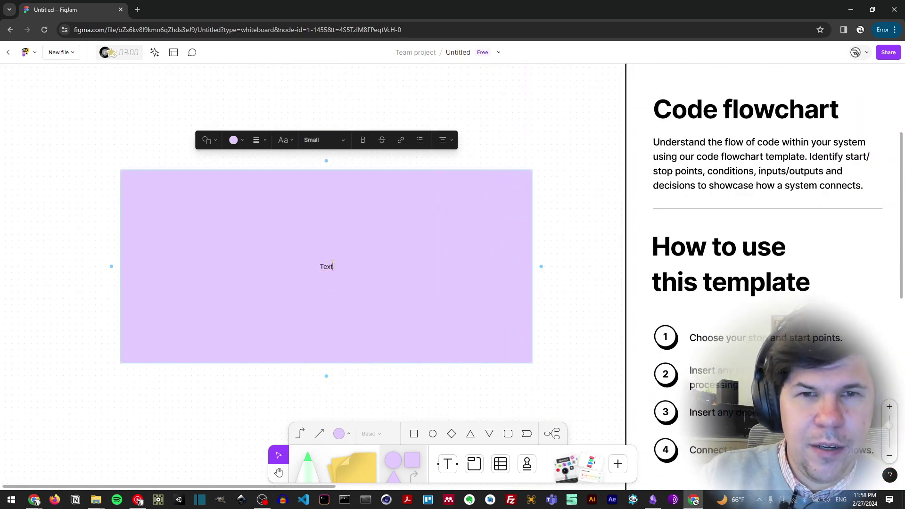
pyautogui.write(' in here')
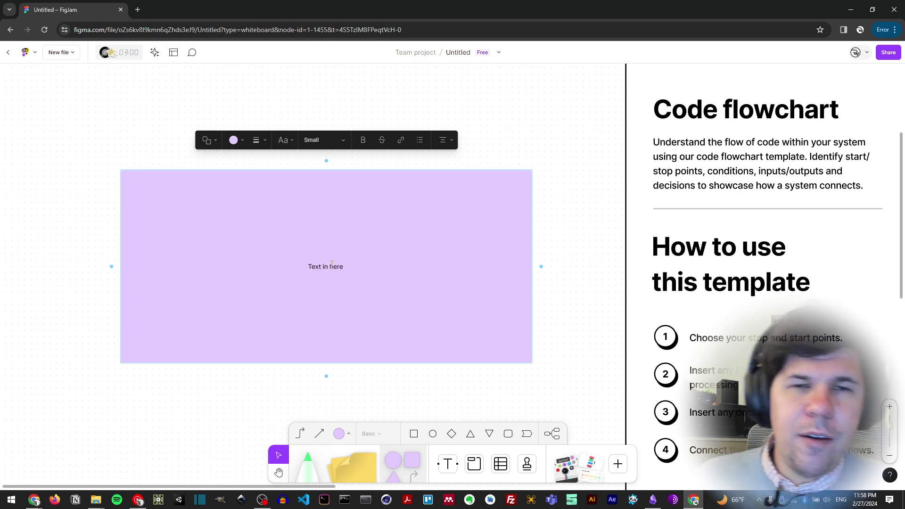
pyautogui.click(416, 373)
# Add a connected rectangle below the "Text in here" rectangle and label it "This one".
pyautogui.scroll(-3, 386, 292)
pyautogui.hscroll(-1, 386, 292)
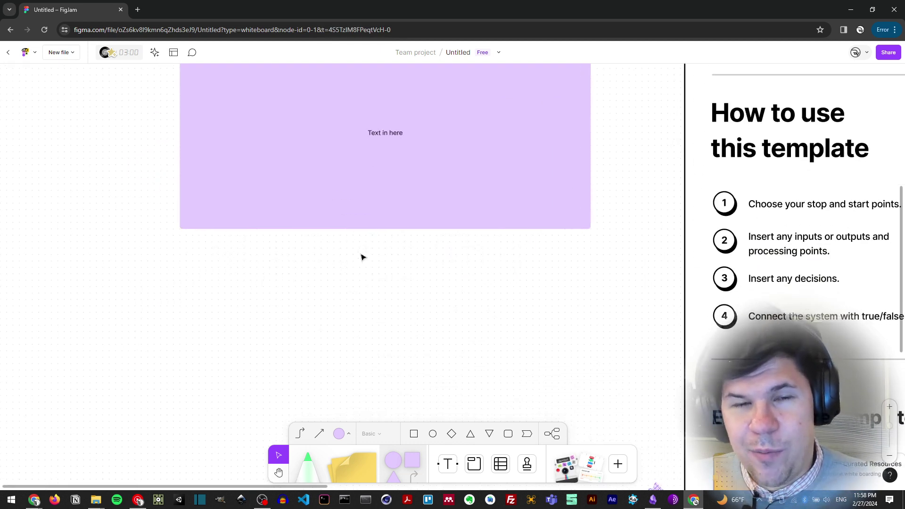
pyautogui.scroll(-2, 362, 257)
pyautogui.scroll(3, 401, 268)
pyautogui.click(389, 259)
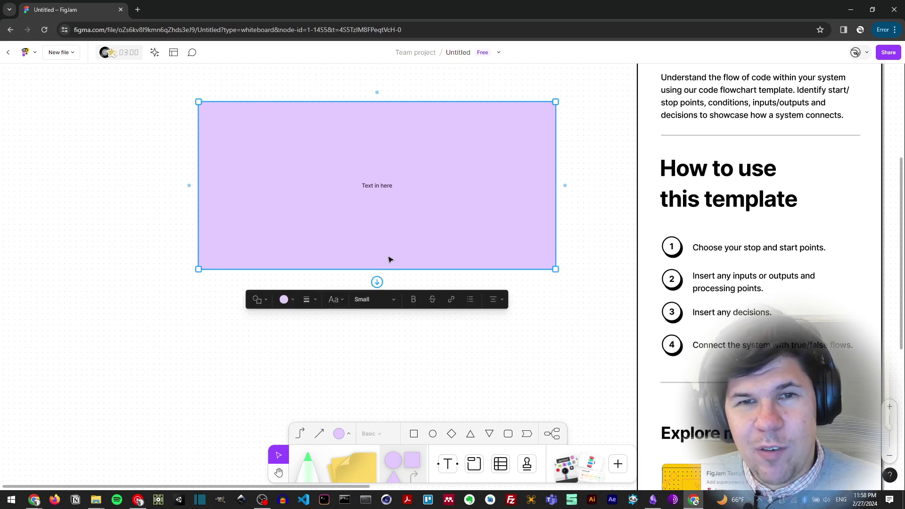
pyautogui.click(377, 283)
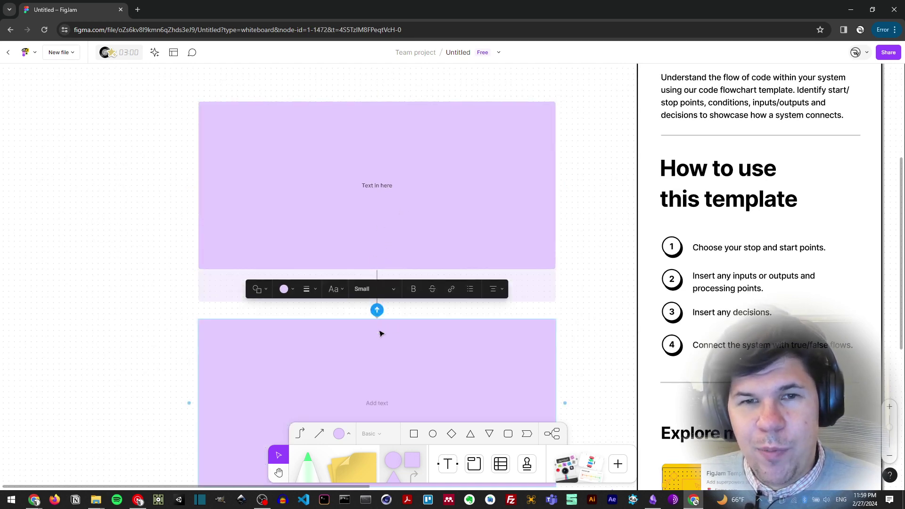
pyautogui.write('Thi')
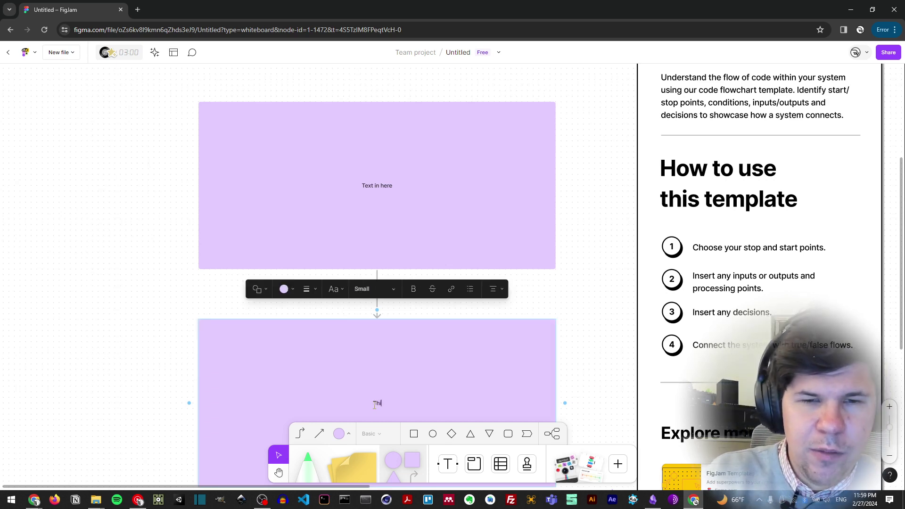
pyautogui.write('s one')
pyautogui.click(586, 416)
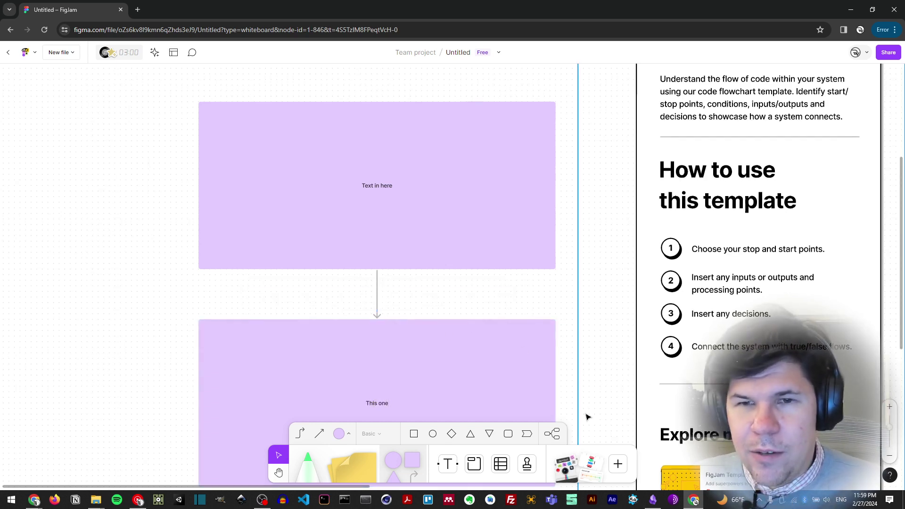
# Add a connected rectangle to the right of the "This one" rectangle and label it "Next one".
pyautogui.click(554, 409)
pyautogui.click(566, 404)
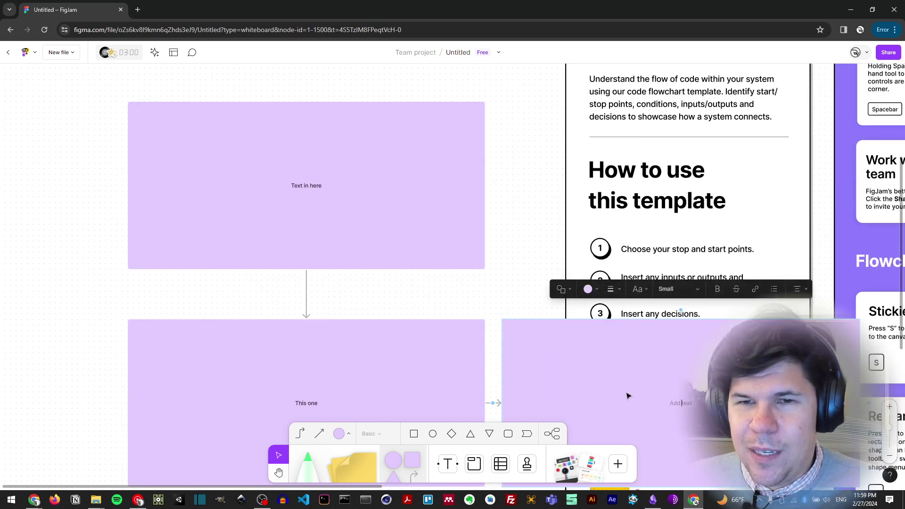
pyautogui.write('Next o')
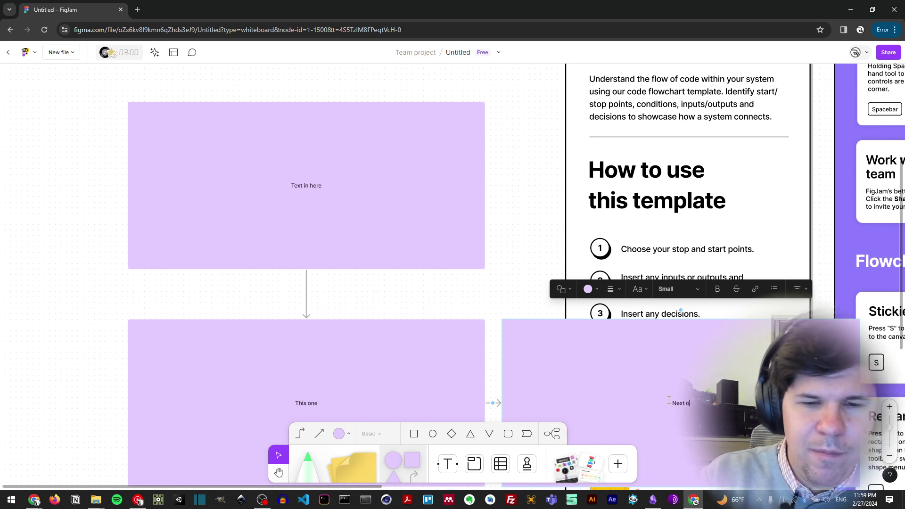
pyautogui.write('ne')
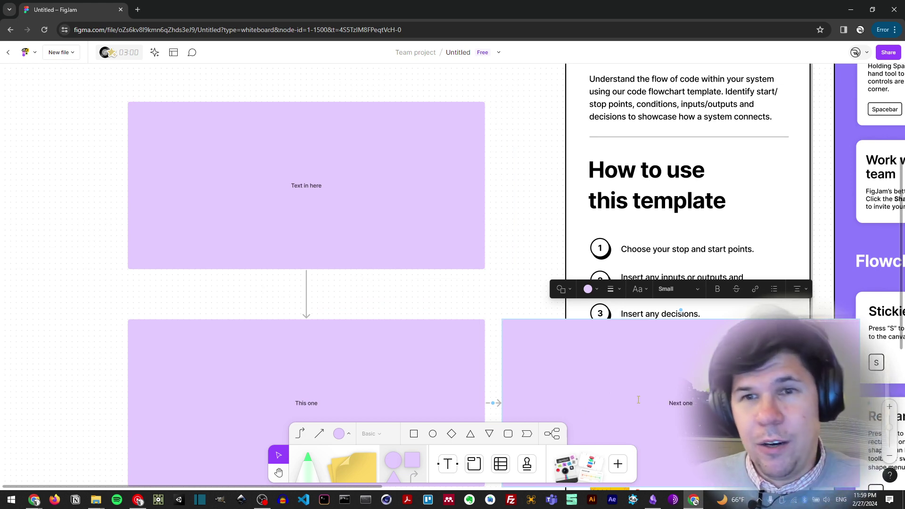
pyautogui.click(500, 297)
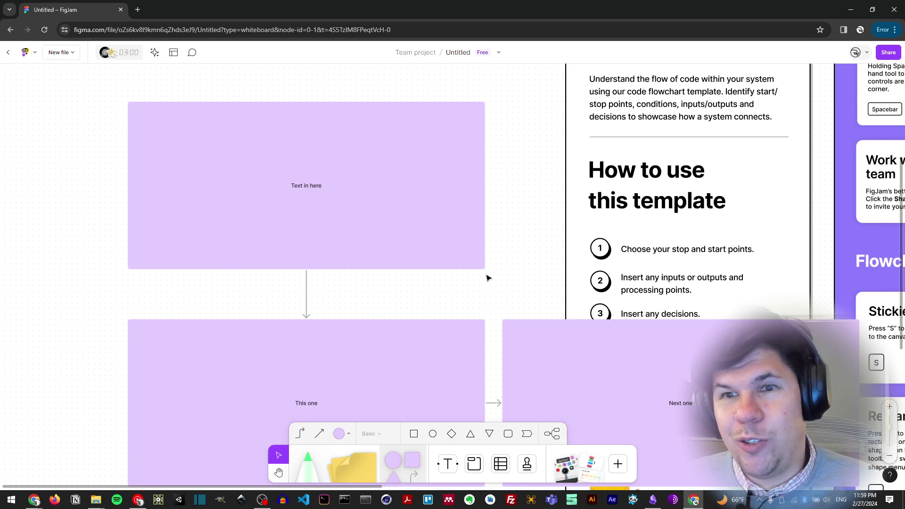
# Place a small diamond over the "How to use this template" heading and fill it orange.
pyautogui.hscroll(-3, 518, 274)
pyautogui.scroll(-3, 572, 267)
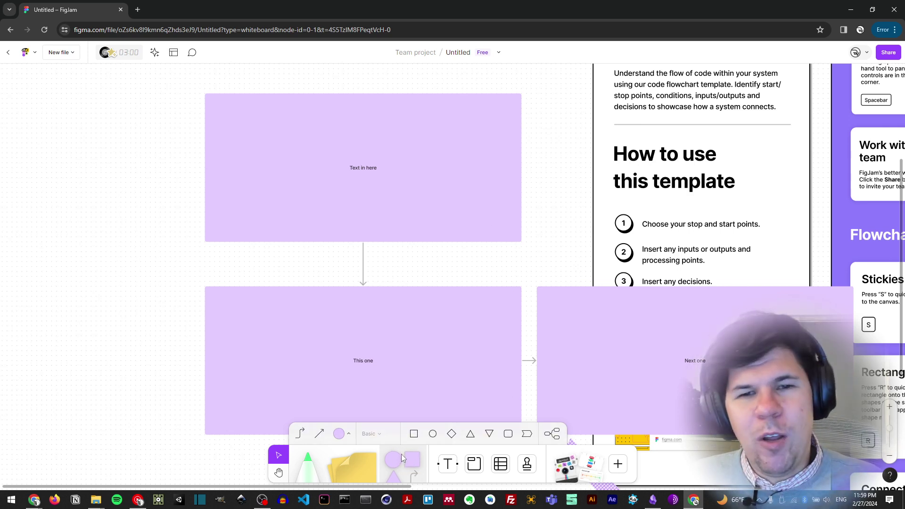
pyautogui.click(452, 432)
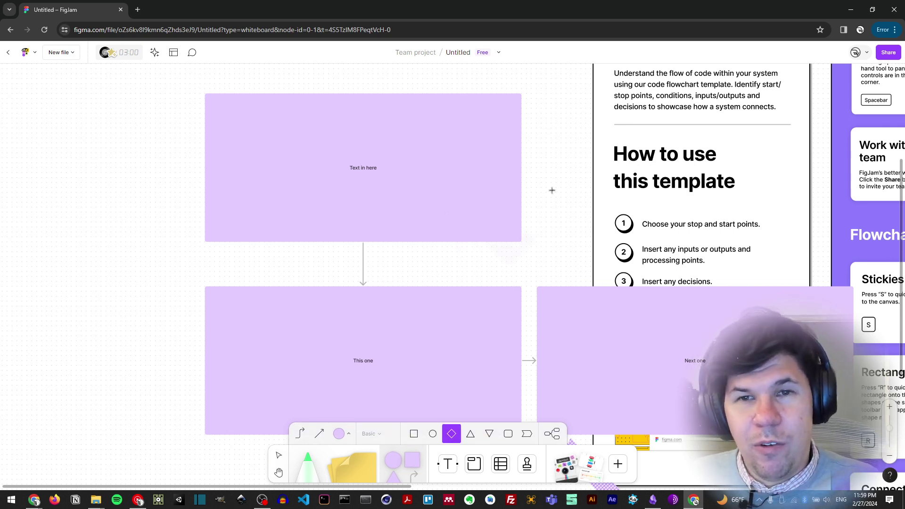
pyautogui.click(595, 159)
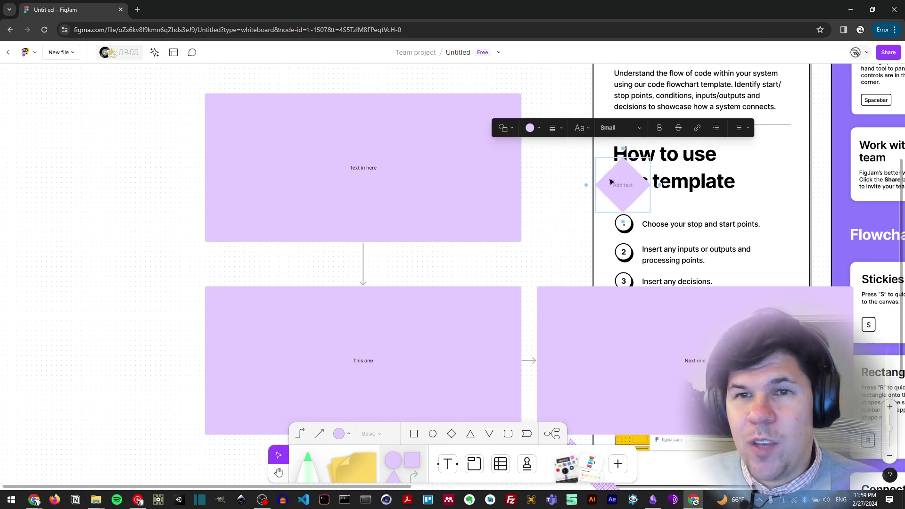
pyautogui.click(530, 128)
pyautogui.click(493, 182)
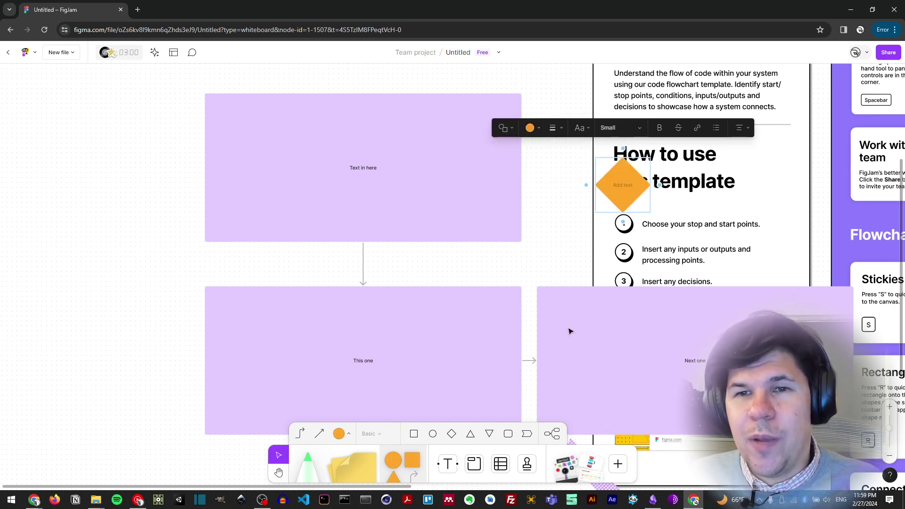
pyautogui.click(628, 189)
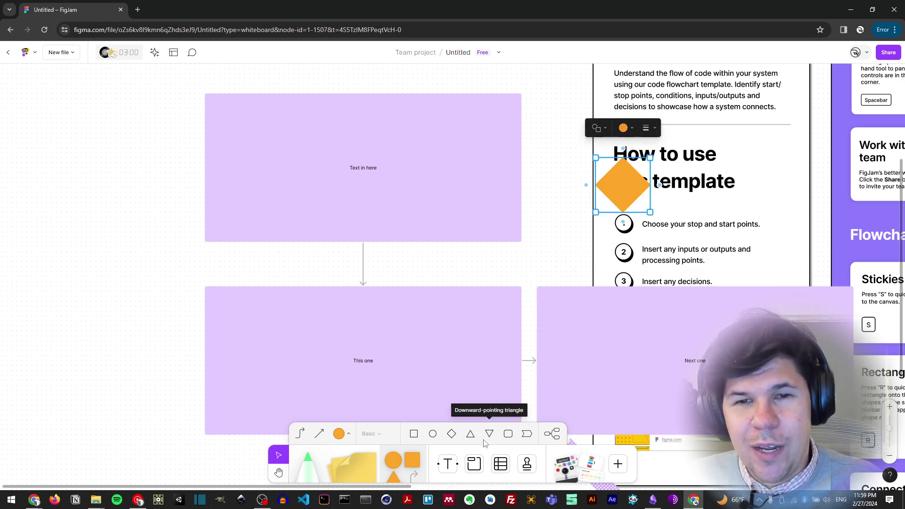
# Place an orange chevron between the diamond and the rectangles, then move it onto the lower-right edge of the "Text in here" rectangle.
pyautogui.click(528, 434)
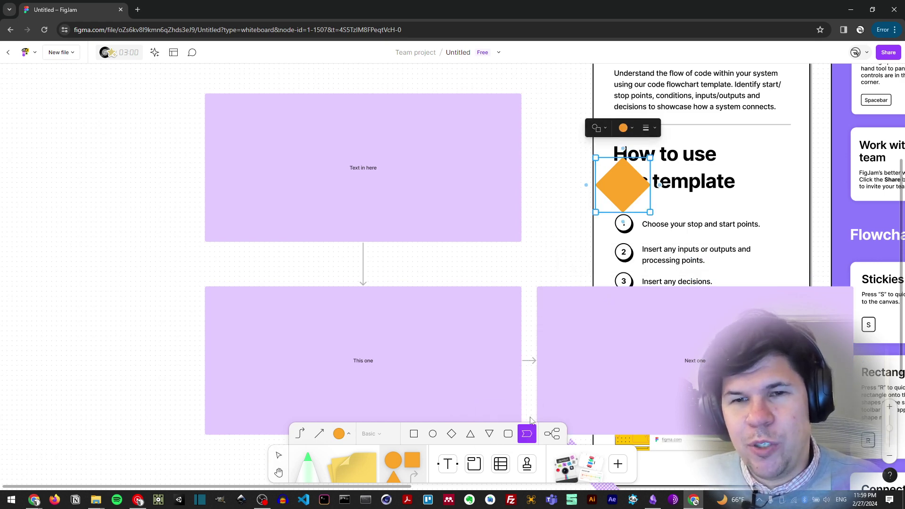
pyautogui.click(527, 223)
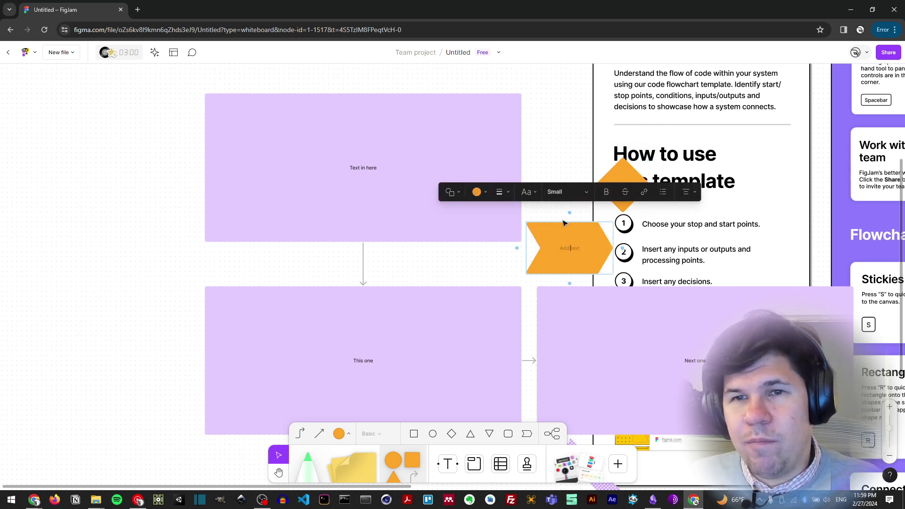
pyautogui.press('Escape')
pyautogui.moveTo(583, 258); pyautogui.dragTo(565, 224)
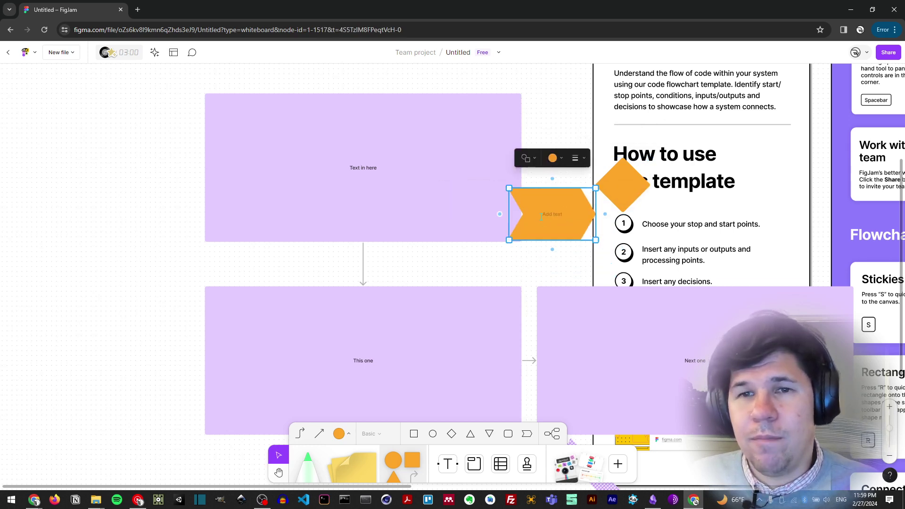
# Label the orange chevron "Whatver".
pyautogui.doubleClick(541, 217)
pyautogui.write('We')
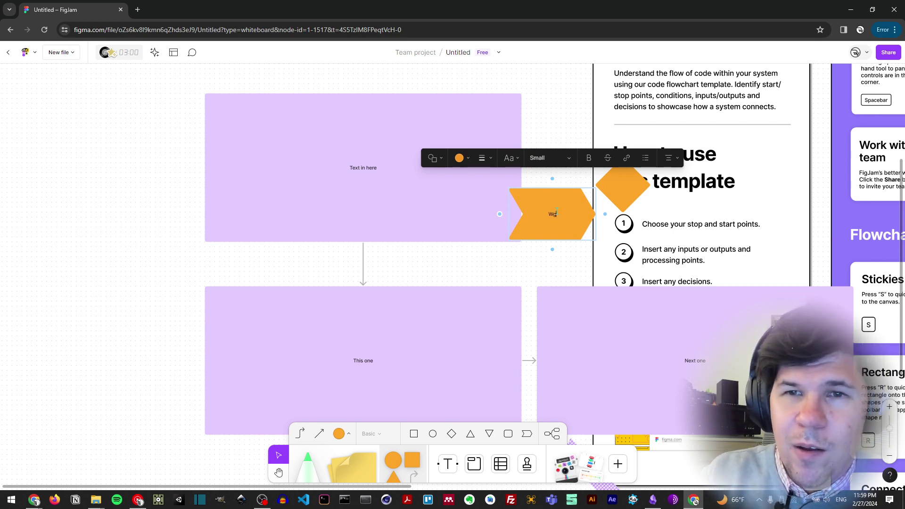
pyautogui.press('BackSpace')
pyautogui.press('BackSpace')
pyautogui.press('BackSpace')
pyautogui.press('BackSpace')
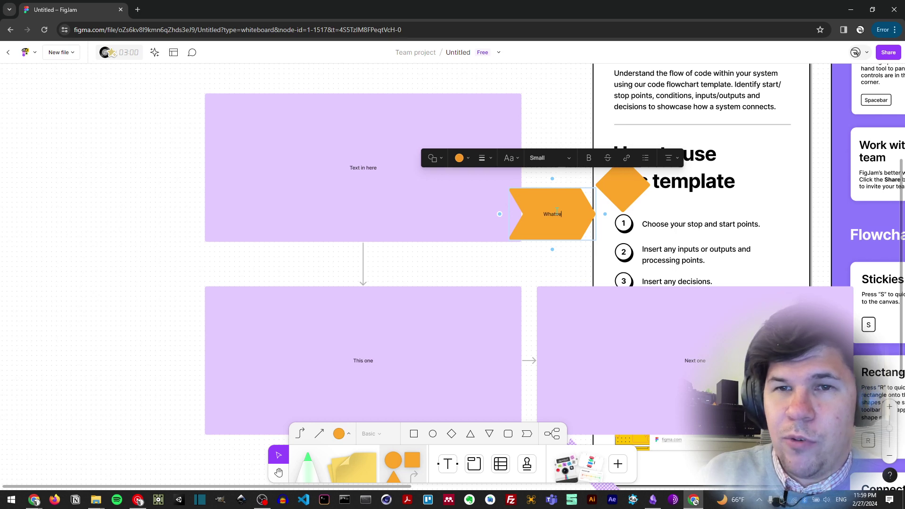
pyautogui.write('ver')
pyautogui.press('Escape')
# Move the chevron to the far left of the "This one" rectangle, with a connector running from its tip to the "Text in here" rectangle.
pyautogui.moveTo(568, 206); pyautogui.dragTo(210, 171)
pyautogui.moveTo(111, 189); pyautogui.dragTo(87, 363)
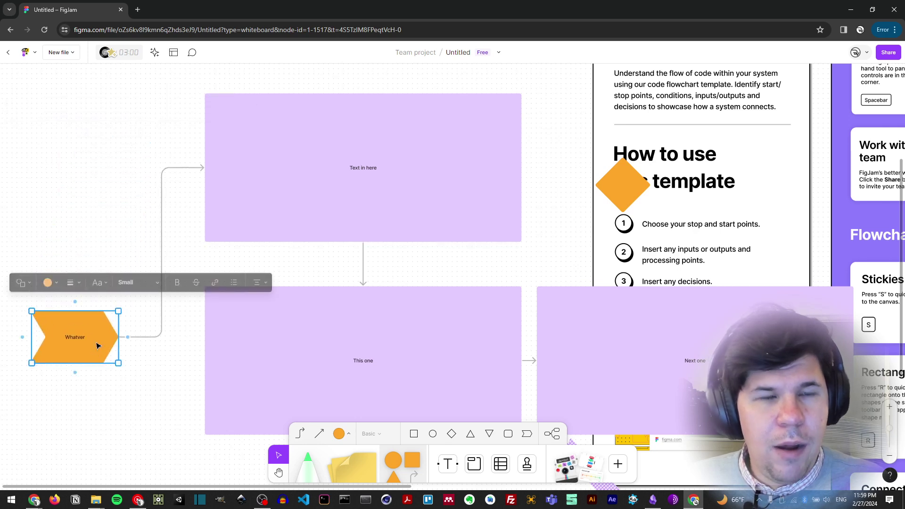
pyautogui.click(159, 376)
# Move the "Whatver" chevron up level with the "Text in here" rectangle so their connector runs straight.
pyautogui.moveTo(158, 376); pyautogui.dragTo(299, 360)
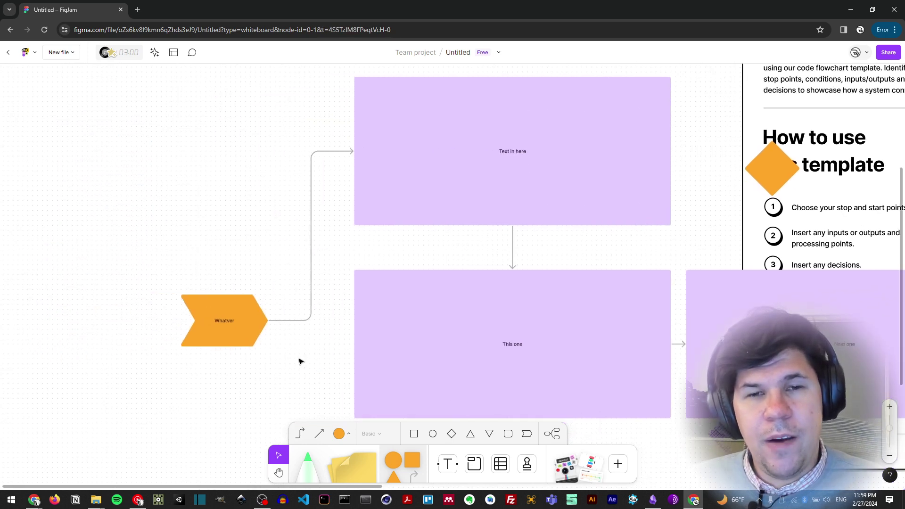
pyautogui.click(228, 338)
pyautogui.moveTo(228, 338); pyautogui.dragTo(124, 169)
pyautogui.click(128, 216)
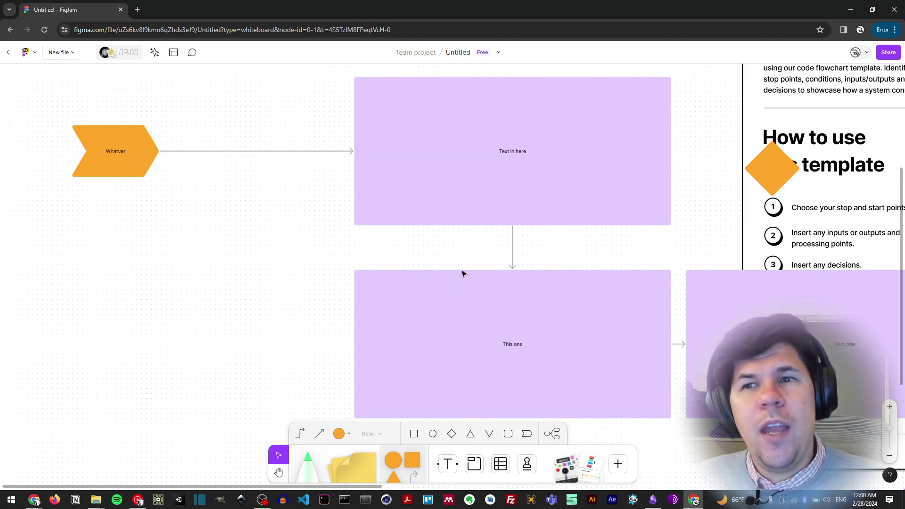
# Select everything on the board, including the template cards, flowchart, shapes and drawings, and delete it.
pyautogui.scroll(-10, 461, 273)
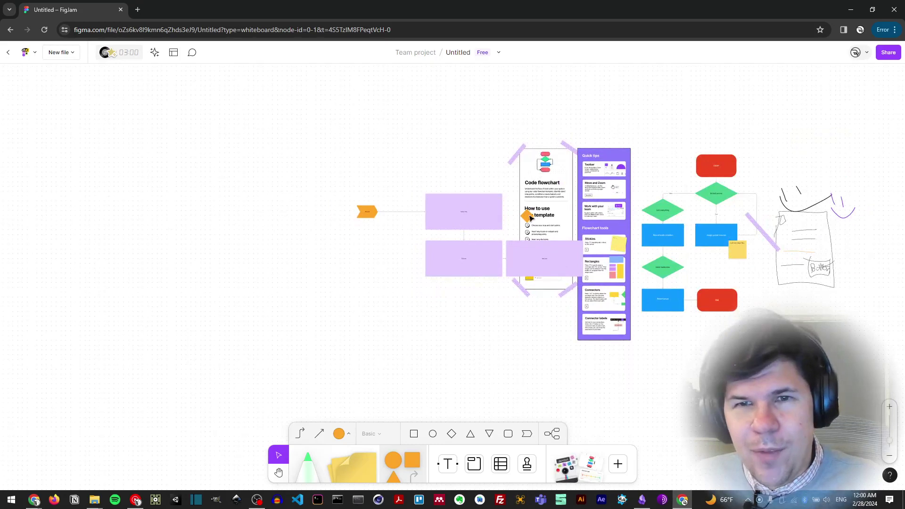
pyautogui.hscroll(5, 531, 218)
pyautogui.moveTo(137, 91); pyautogui.dragTo(784, 366)
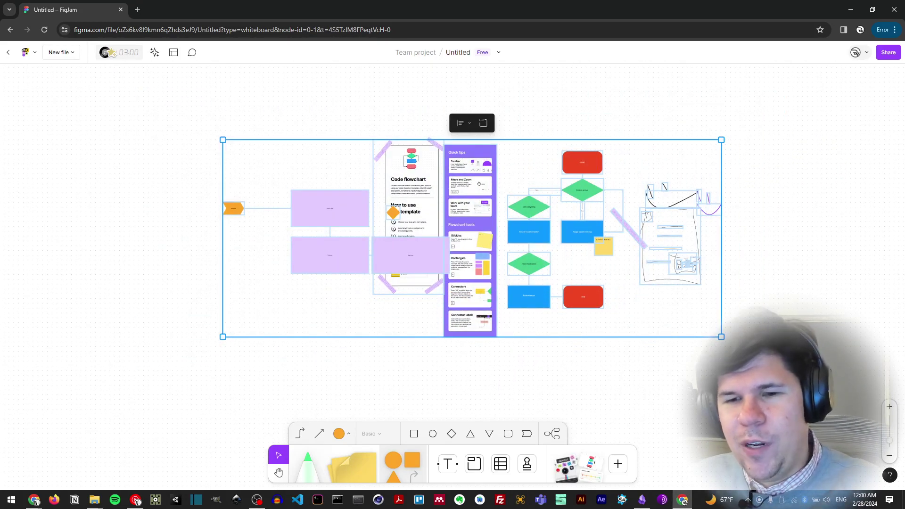
pyautogui.press('Delete')
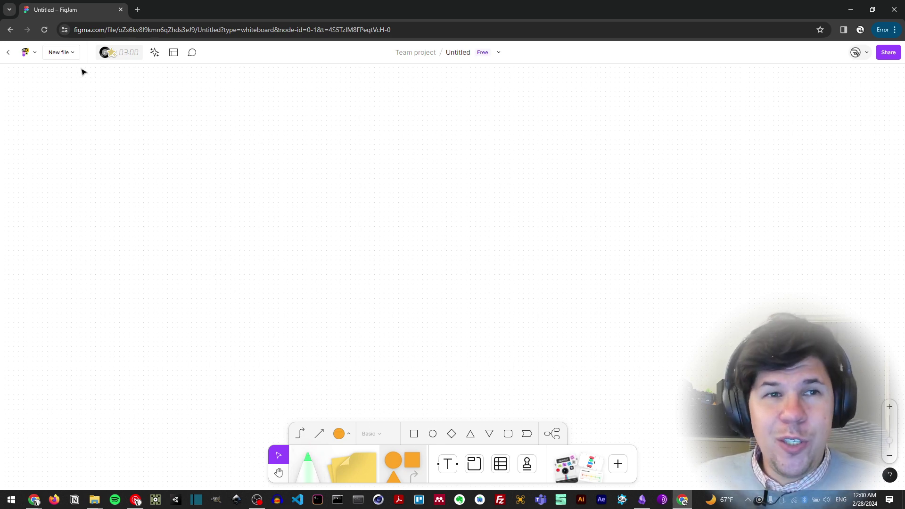
pyautogui.click(172, 53)
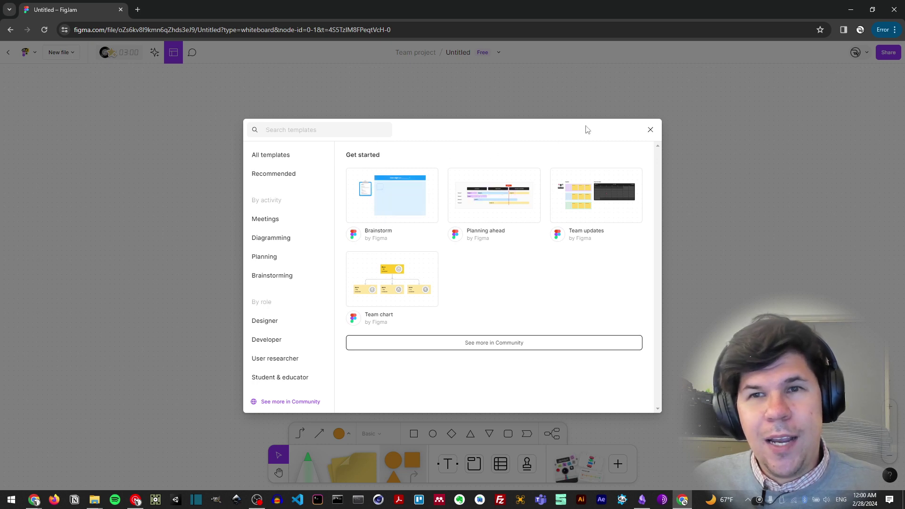
pyautogui.click(650, 130)
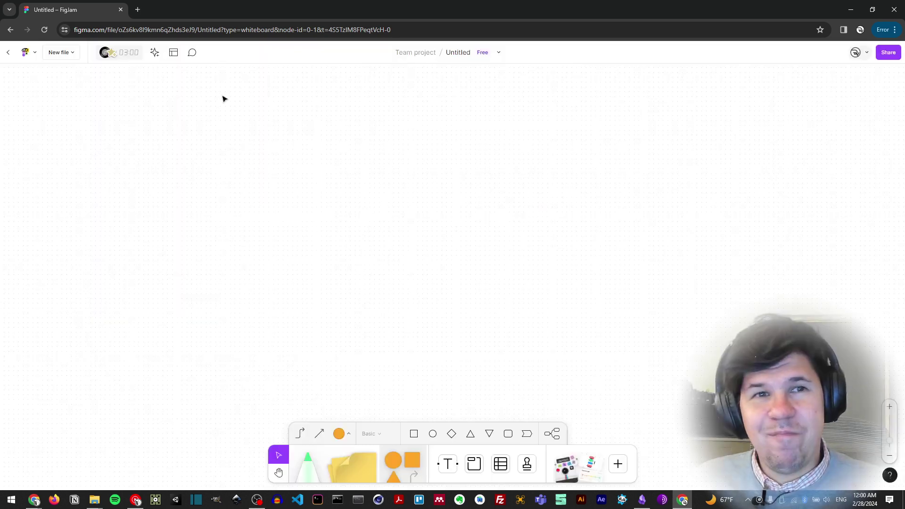
# Open the AI generator and write the prompt "Make the user journey of a toaster".
pyautogui.click(153, 54)
pyautogui.click(77, 101)
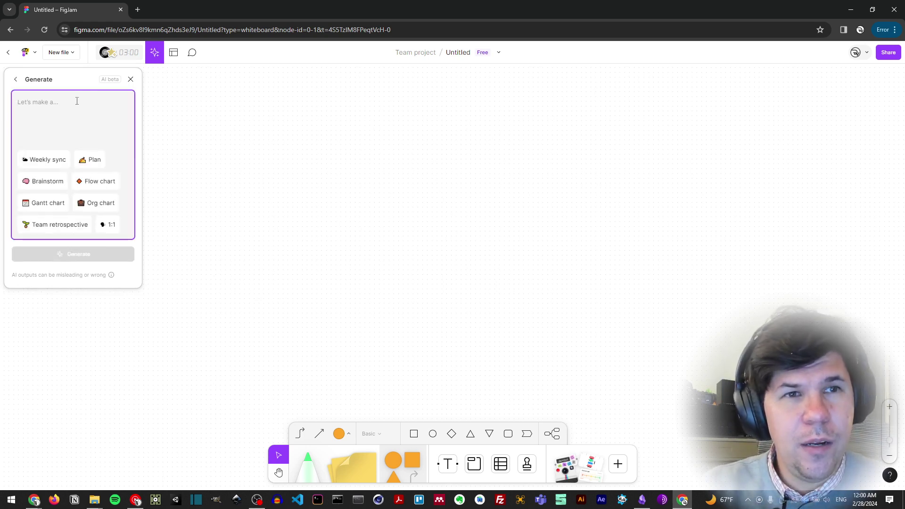
pyautogui.write('Ma')
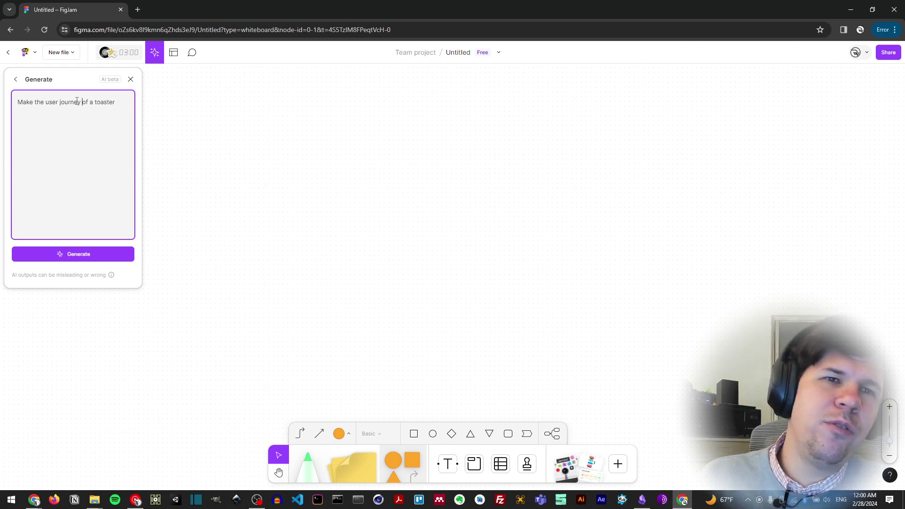
# Reword the prompt as "Make the user journey for putting a toast on the toaster" and generate the diagram.
pyautogui.write('for ')
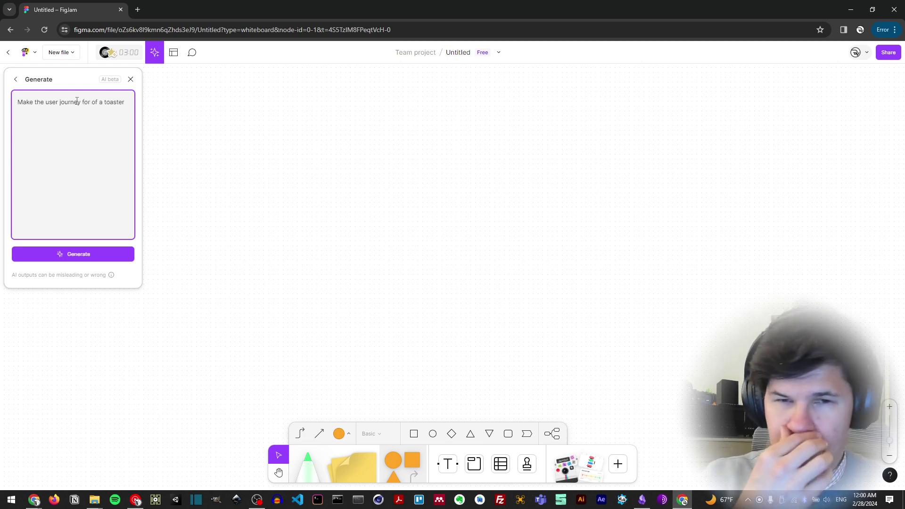
pyautogui.write('p')
pyautogui.press('BackSpace')
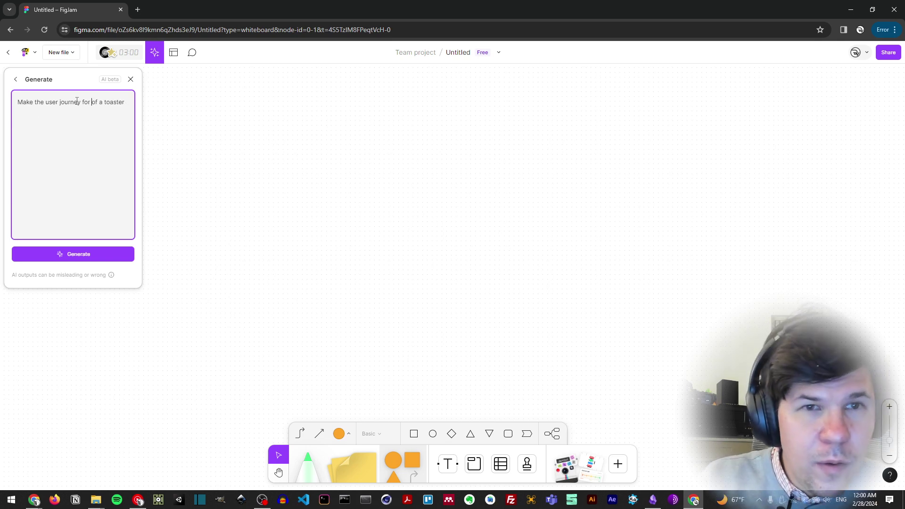
pyautogui.write('putting a tp')
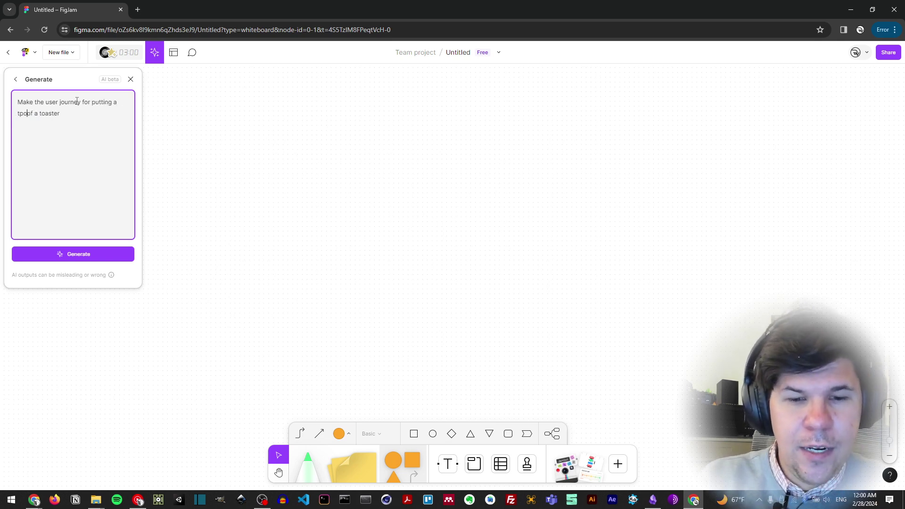
pyautogui.press('BackSpace')
pyautogui.write('oast o')
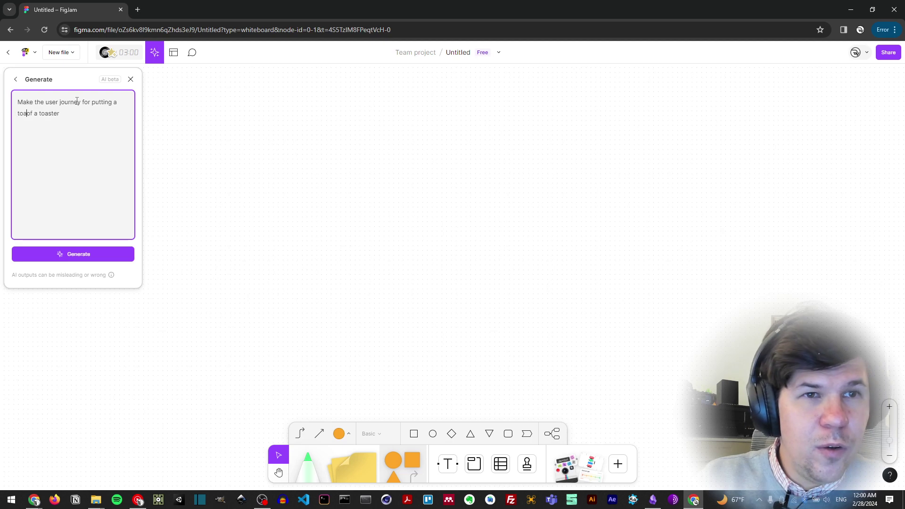
pyautogui.write('n the')
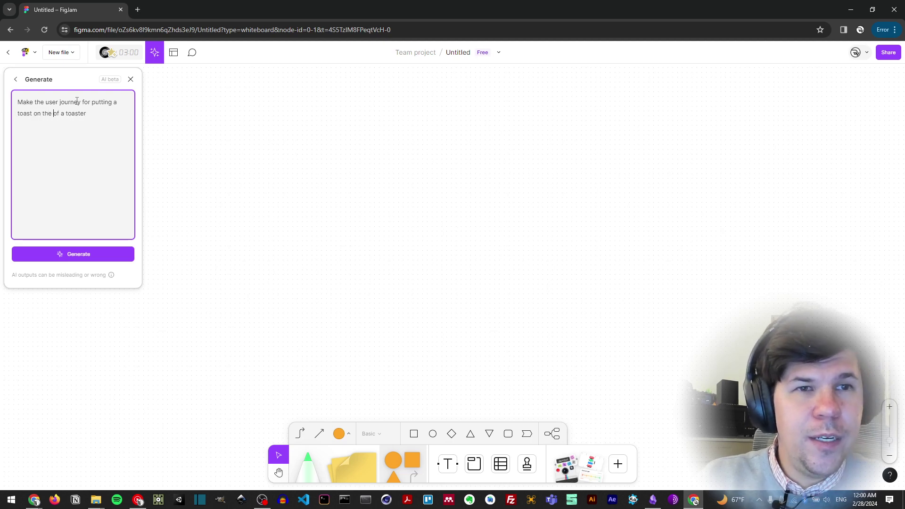
pyautogui.press('BackSpace')
pyautogui.press('BackSpace')
pyautogui.press('BackSpace')
pyautogui.press('BackSpace')
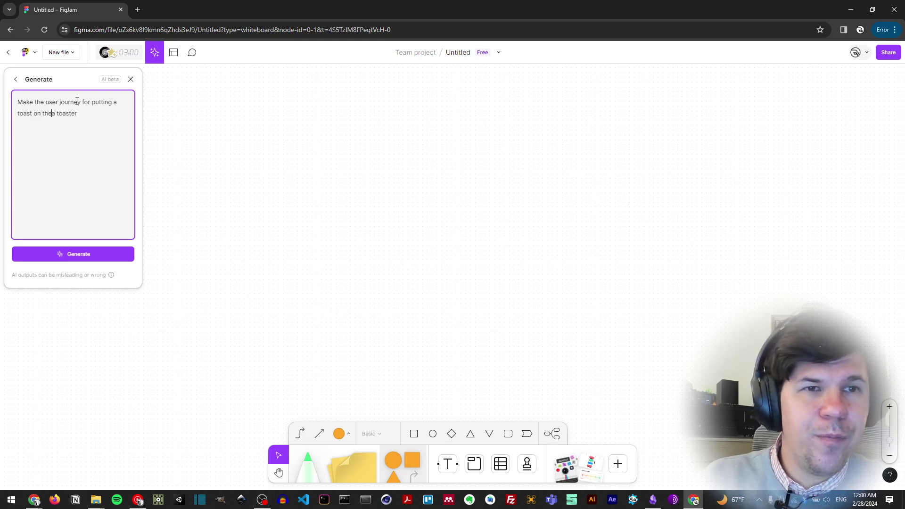
pyautogui.press('BackSpace')
pyautogui.press('BackSpace')
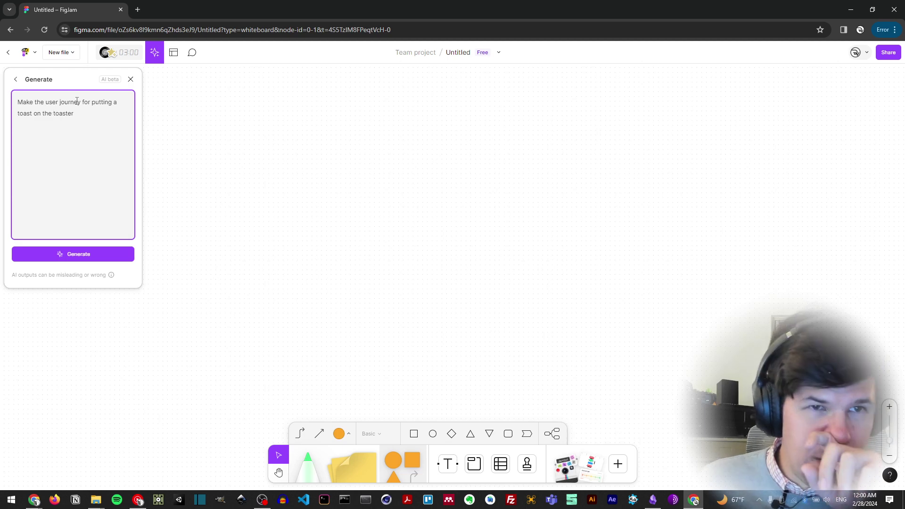
pyautogui.click(97, 258)
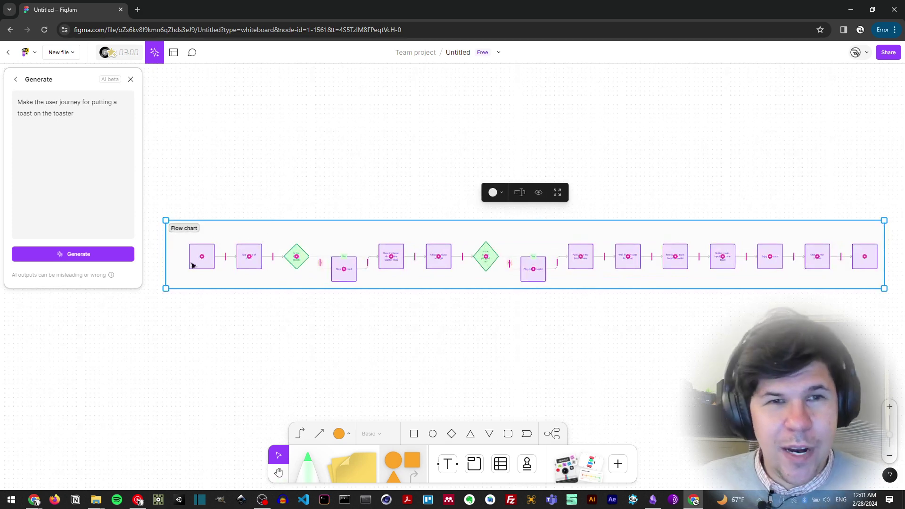
# Examine the generated flow chart from the Start box through the bread-slicing and toaster plug-in decisions to the toaster lever step.
pyautogui.scroll(3, 191, 260)
pyautogui.scroll(3, 191, 258)
pyautogui.hscroll(3, 291, 260)
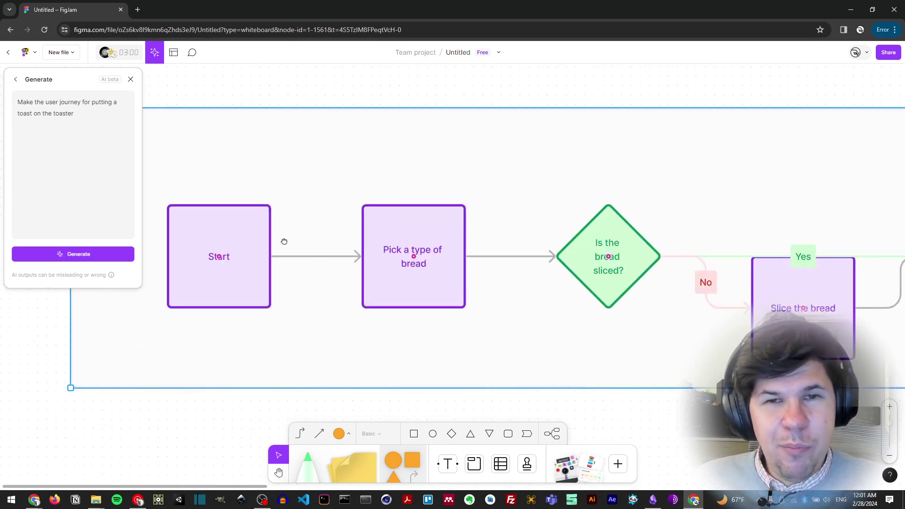
pyautogui.click(346, 164)
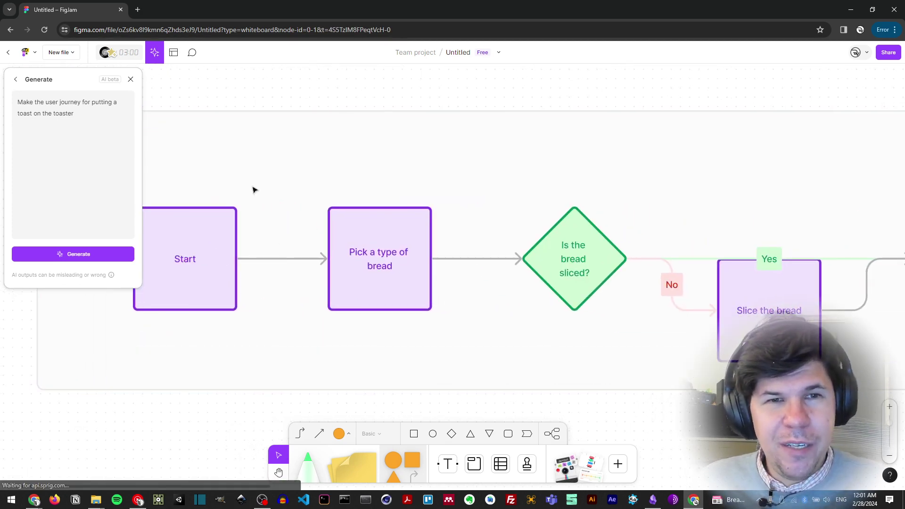
pyautogui.click(197, 264)
pyautogui.hscroll(3, 398, 274)
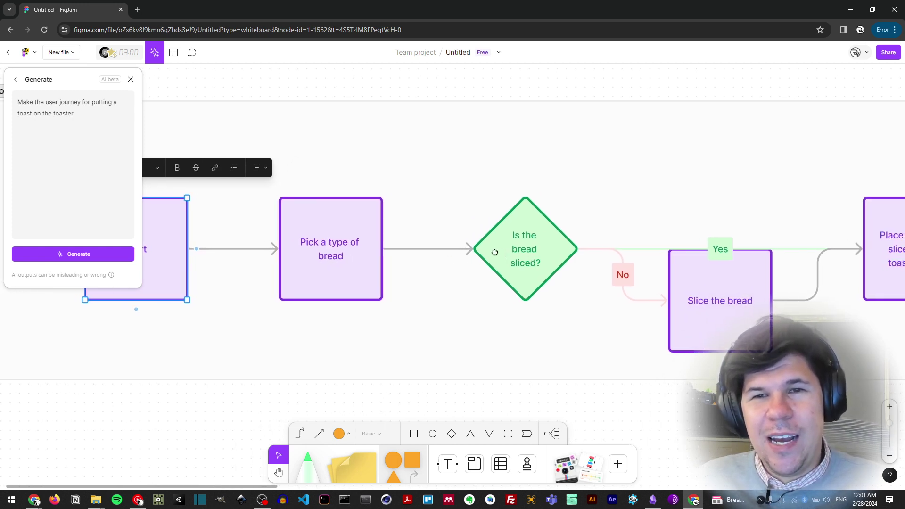
pyautogui.hscroll(6, 491, 252)
pyautogui.hscroll(4, 580, 280)
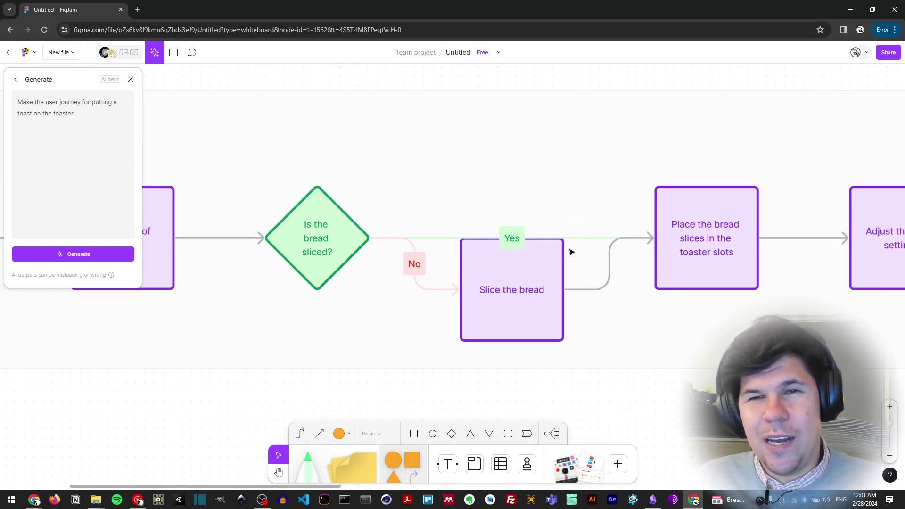
pyautogui.hscroll(6, 538, 255)
pyautogui.hscroll(1, 525, 259)
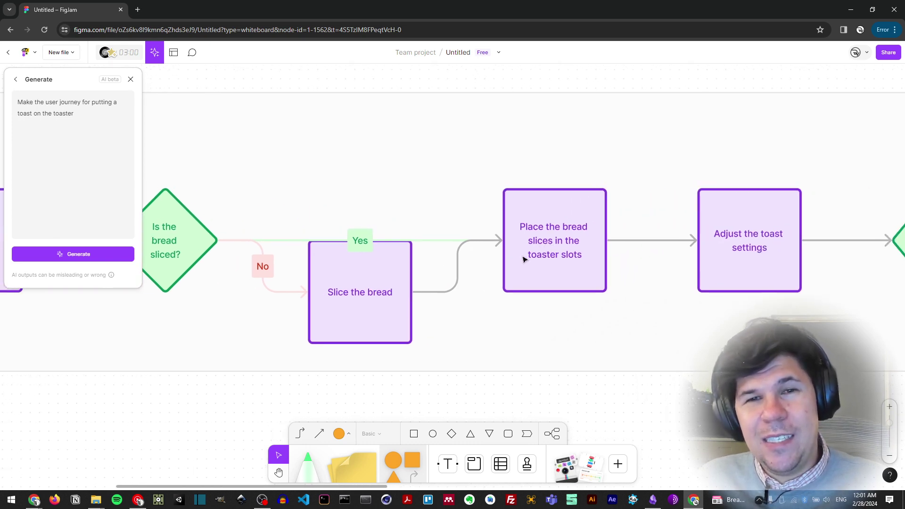
pyautogui.hscroll(3, 573, 250)
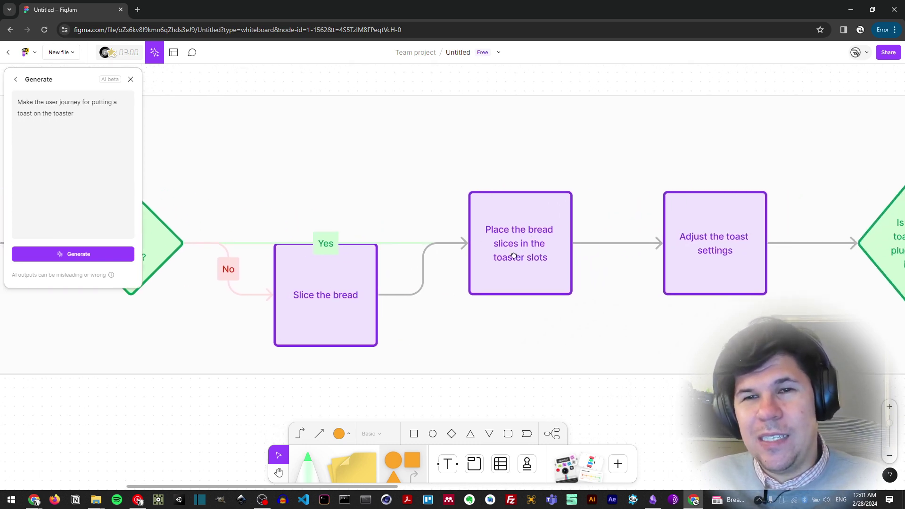
pyautogui.hscroll(16, 571, 260)
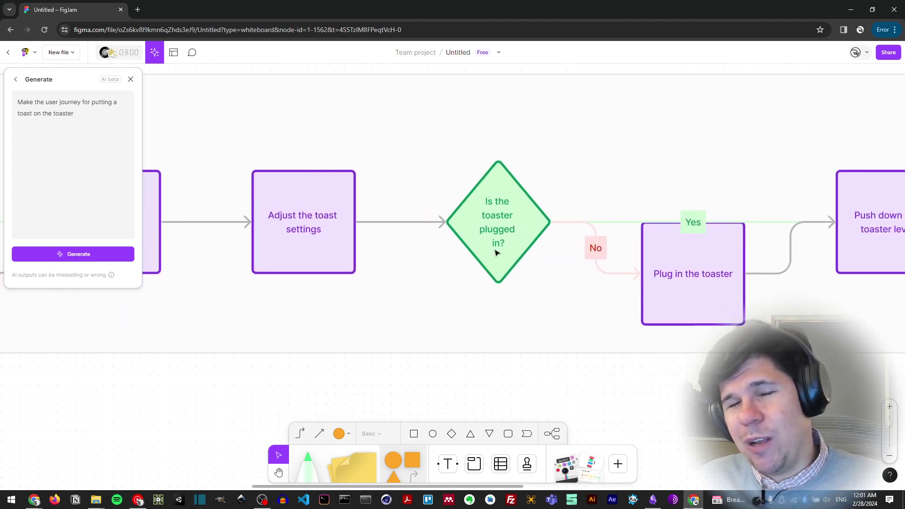
pyautogui.hscroll(10, 682, 269)
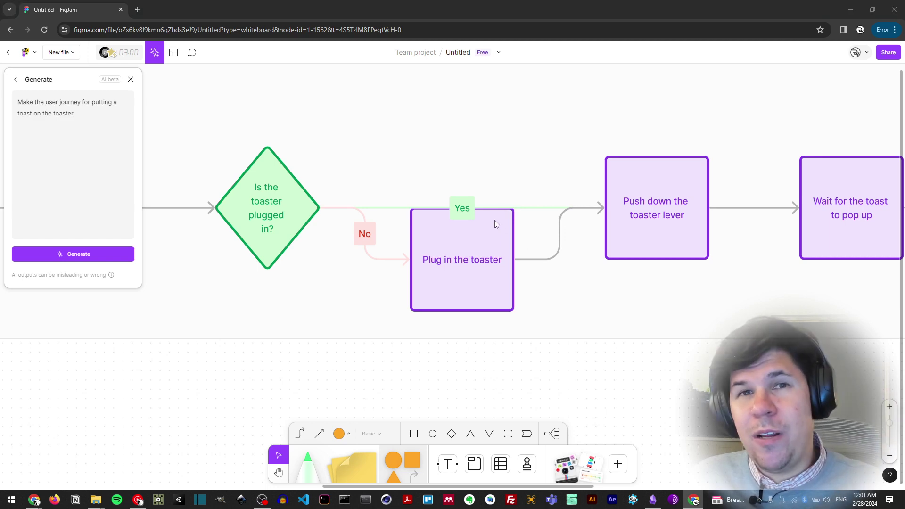
# Switch to the slide presentation and advance to the "Symbols in Flow Charts" slide.
pyautogui.press('super+Tab')
pyautogui.click(341, 151)
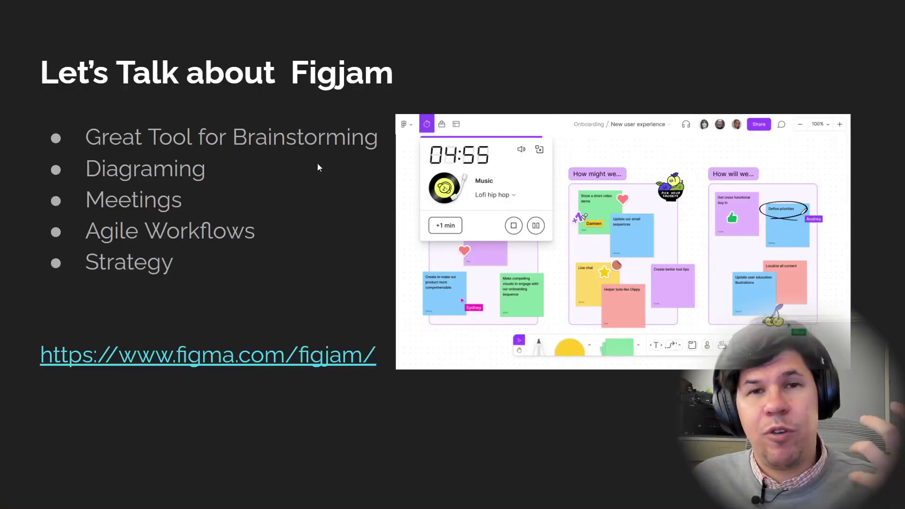
pyautogui.press('Right')
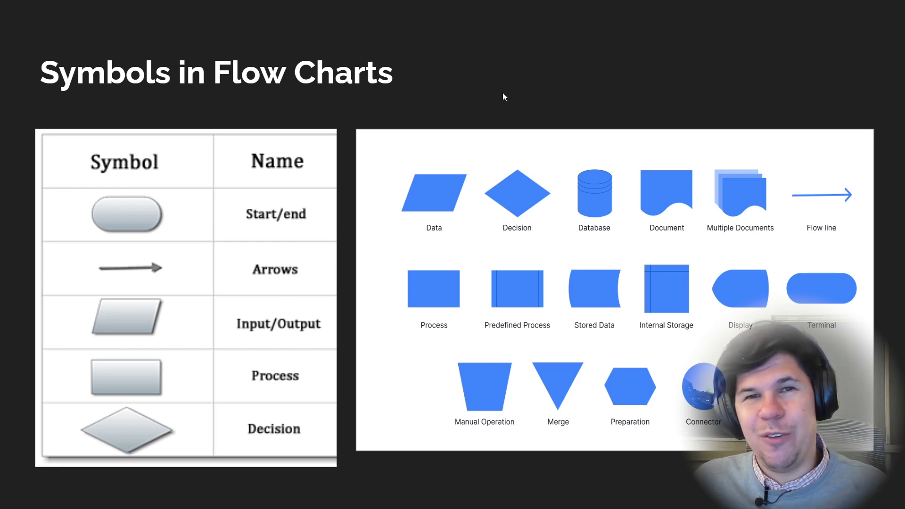
# Compare the toaster flow chart's shapes in FigJam with the symbols on the "Symbols in Flow Charts" slide.
pyautogui.press('super+Tab')
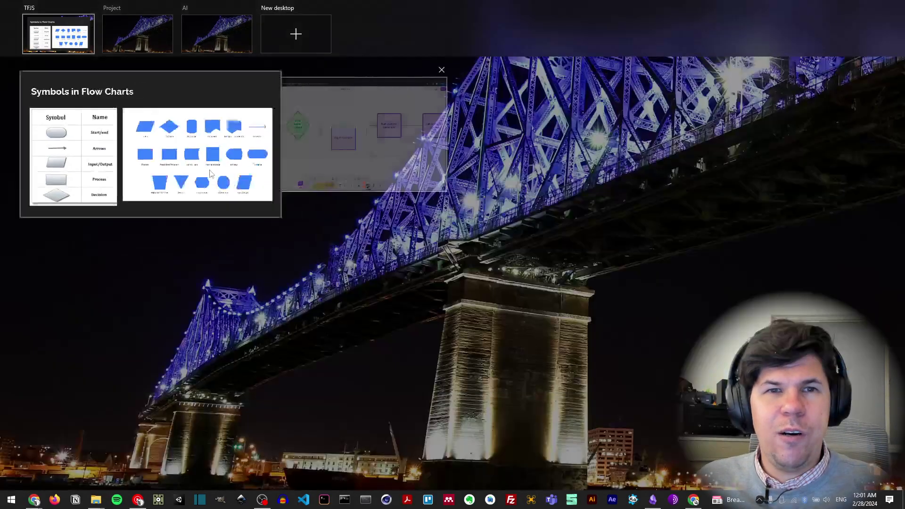
pyautogui.click(289, 139)
pyautogui.scroll(-5, 272, 222)
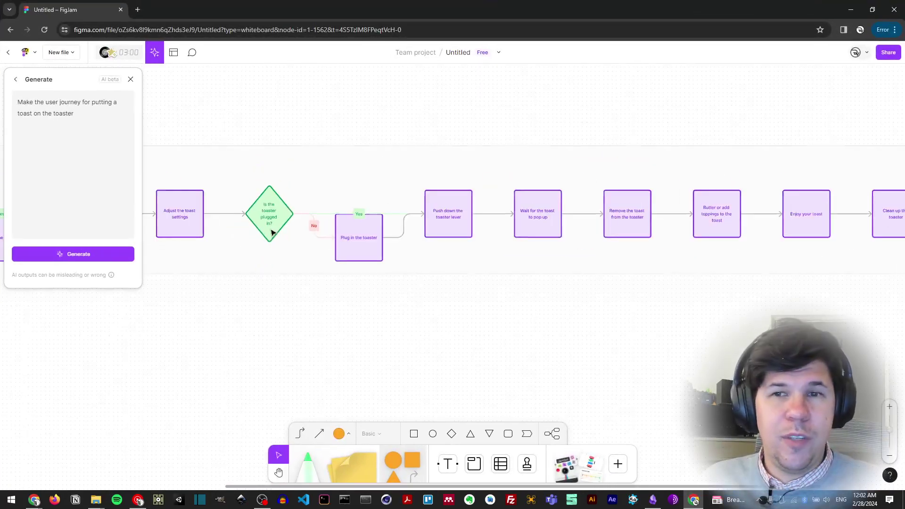
pyautogui.moveTo(259, 293); pyautogui.dragTo(489, 263)
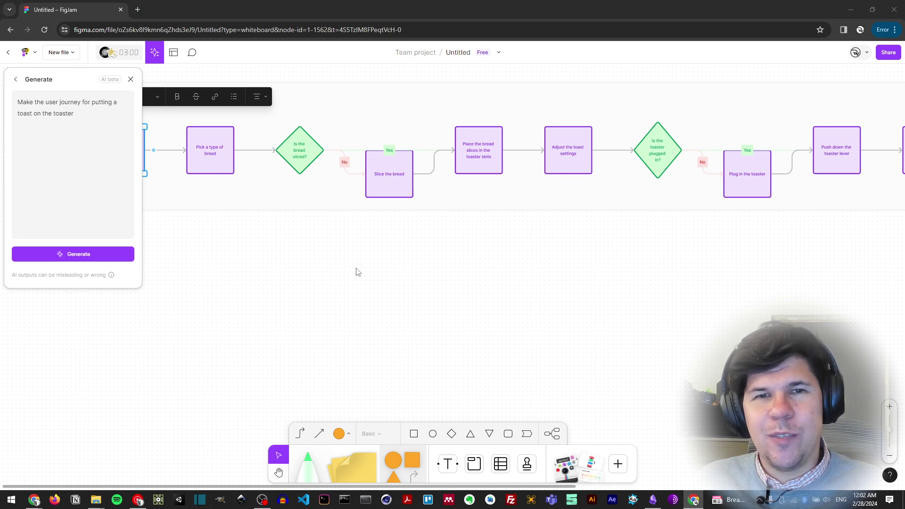
pyautogui.press('super+Tab')
pyautogui.click(308, 187)
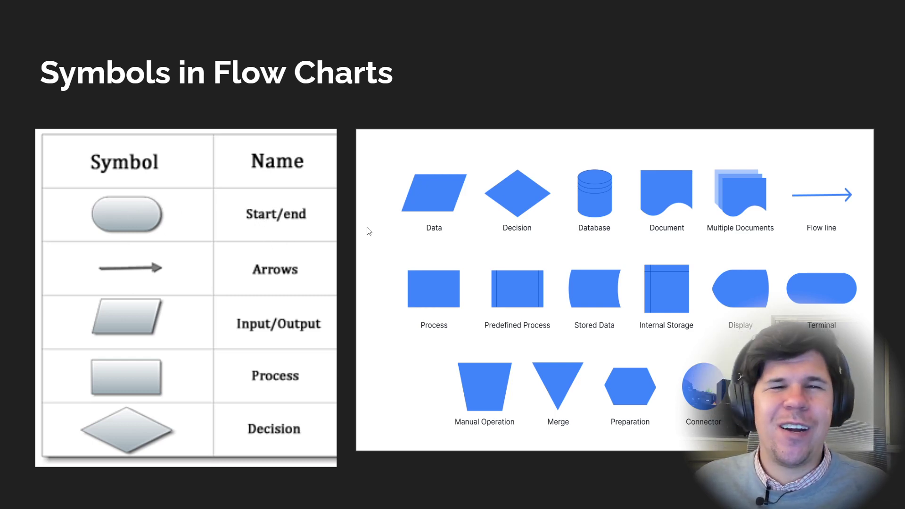
# Switch back to FigJam and place an orange circle labelled "Start" below the "Pick a type of bread" box.
pyautogui.press('super+Tab')
pyautogui.click(302, 174)
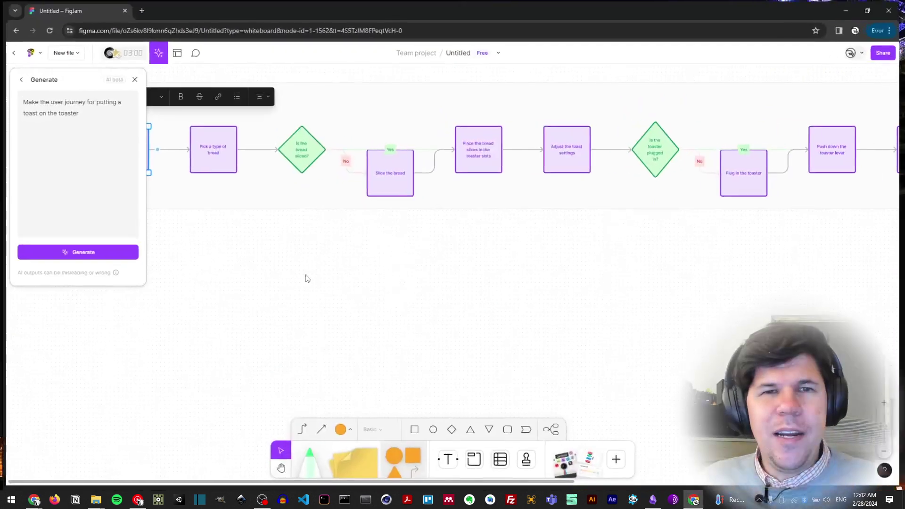
pyautogui.click(350, 439)
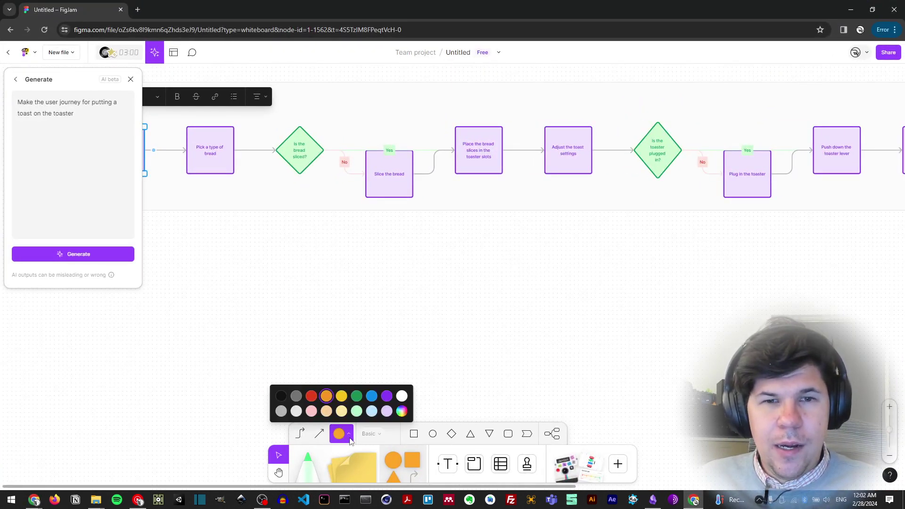
pyautogui.click(397, 463)
pyautogui.click(393, 453)
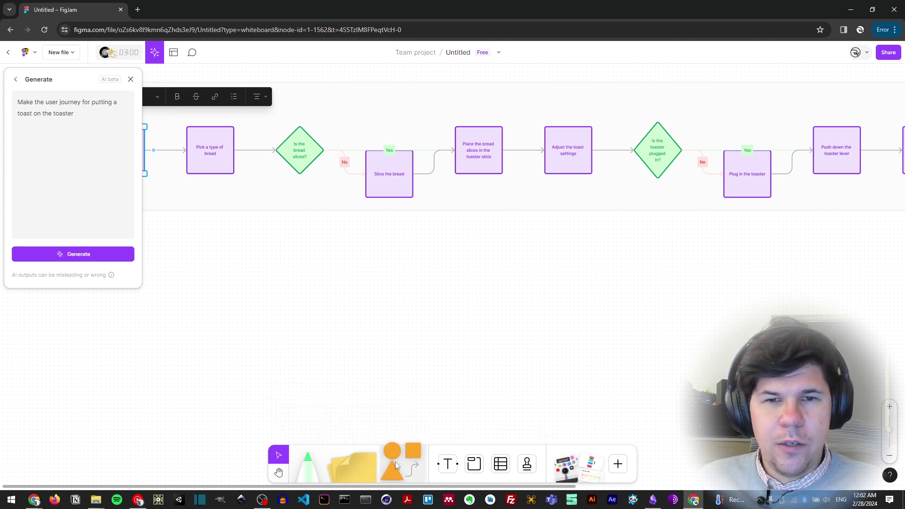
pyautogui.moveTo(393, 450); pyautogui.dragTo(231, 283)
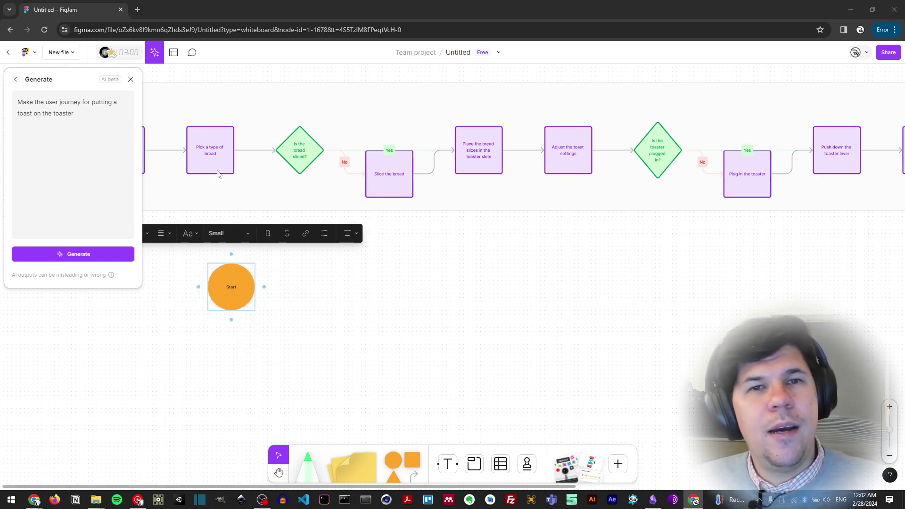
# Switch to the presentation, go to the "Steren App User Journey" slide and capture a screenshot of its whole flow chart.
pyautogui.press('super+Tab')
pyautogui.click(276, 85)
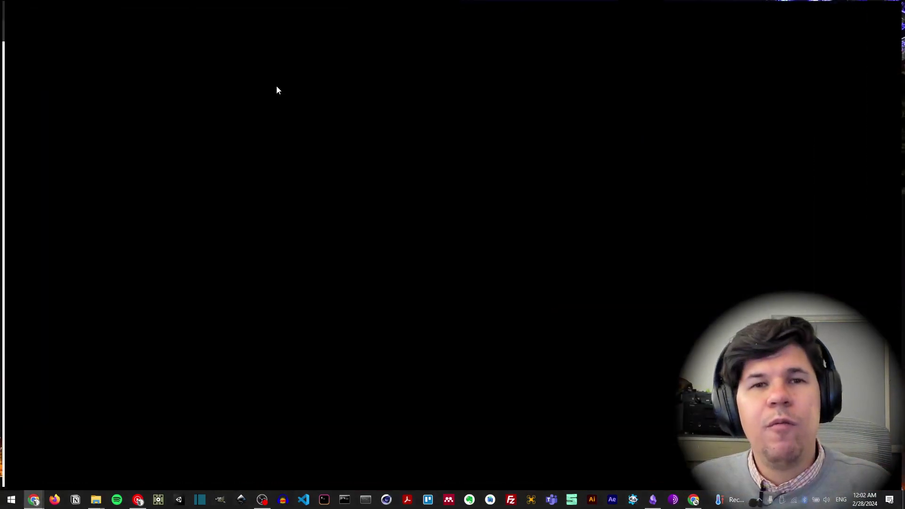
pyautogui.press('Right')
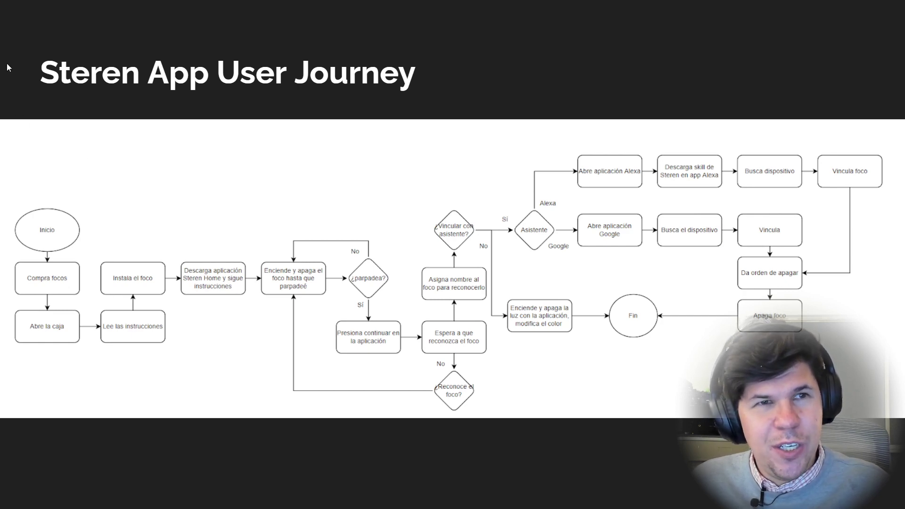
pyautogui.press('super+shift+s')
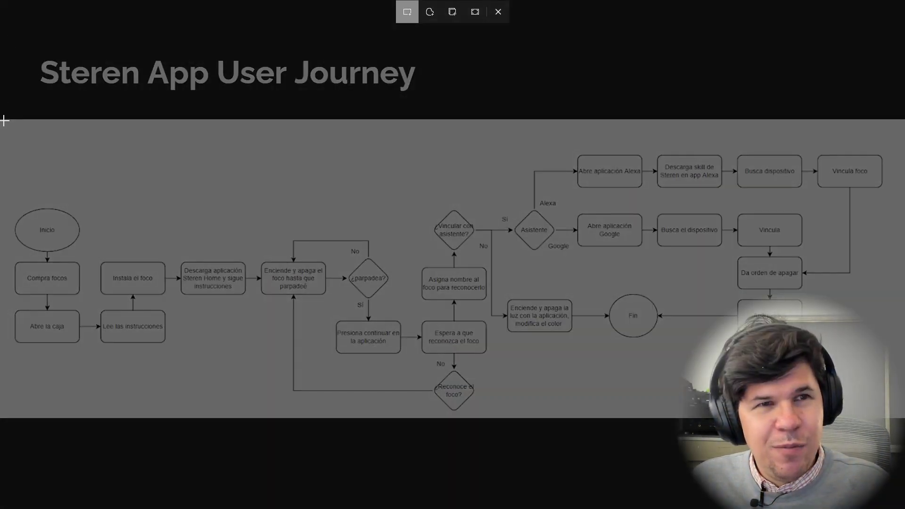
pyautogui.moveTo(4, 121); pyautogui.dragTo(900, 416)
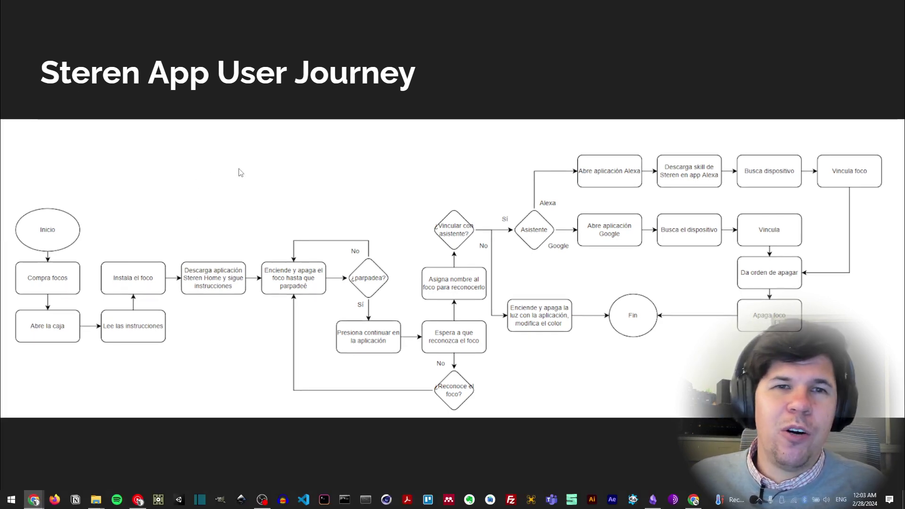
# Switch to FigJam, paste the flow chart screenshot and move it beside the orange Start circle, aligned with the circle's top edge.
pyautogui.press('super+Tab')
pyautogui.click(339, 170)
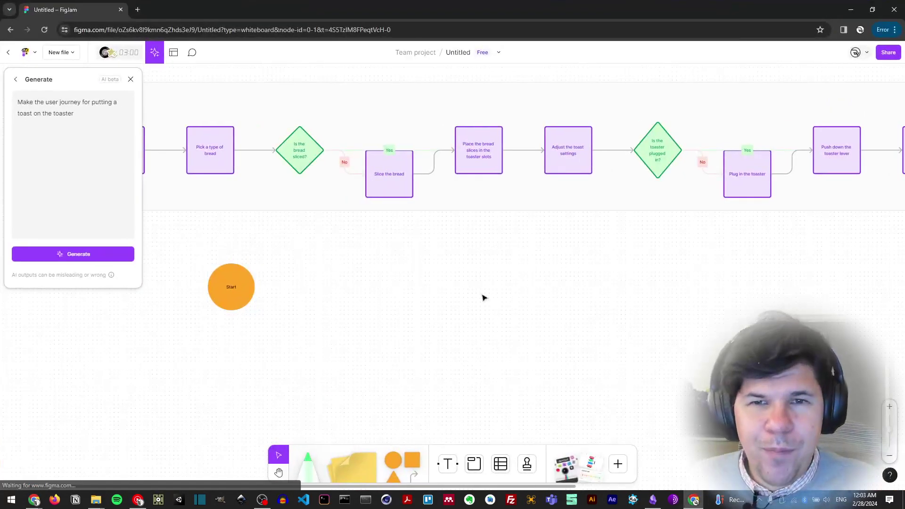
pyautogui.hotkey('ctrl', 'v')
pyautogui.moveTo(439, 256); pyautogui.dragTo(468, 348)
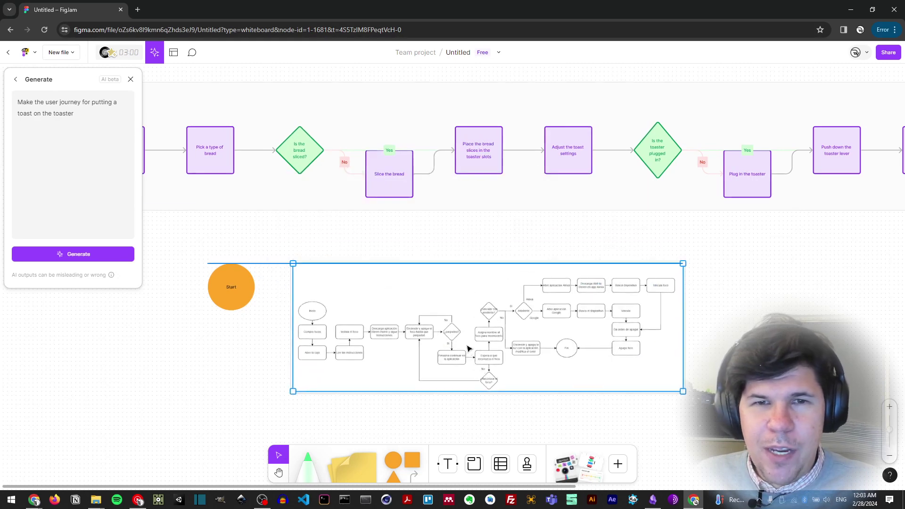
pyautogui.scroll(6, 288, 344)
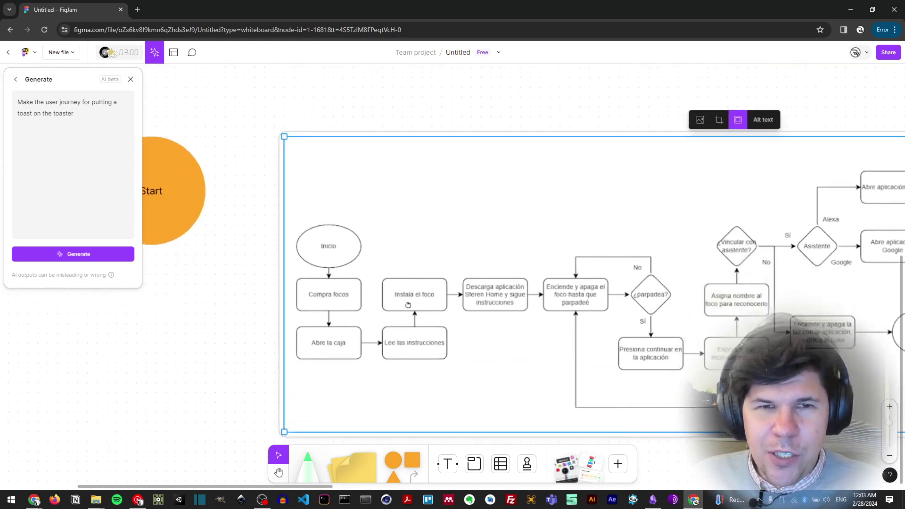
# Enlarge the pasted flow chart screenshot and reposition it so that its left edge overlaps the orange Start circle.
pyautogui.scroll(-6, 408, 305)
pyautogui.moveTo(501, 251); pyautogui.dragTo(348, 213)
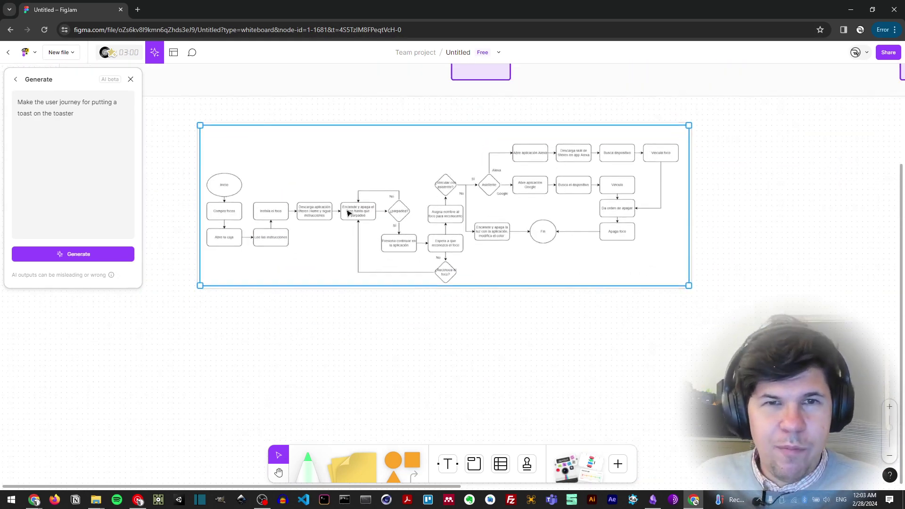
pyautogui.moveTo(688, 286); pyautogui.dragTo(895, 413)
pyautogui.moveTo(392, 242); pyautogui.dragTo(484, 258)
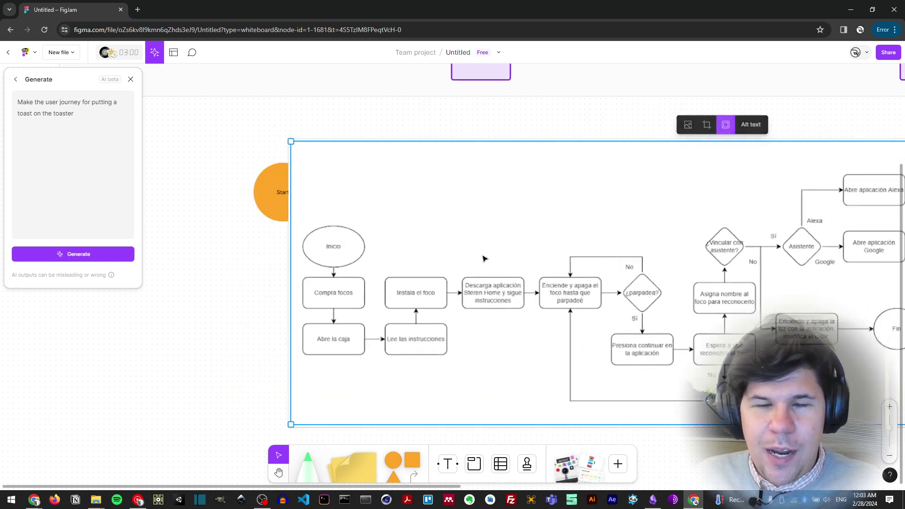
# Send the flow chart screenshot to the back and place the Start circle over its "Inicio" ellipse.
pyautogui.rightClick(450, 257)
pyautogui.click(361, 225)
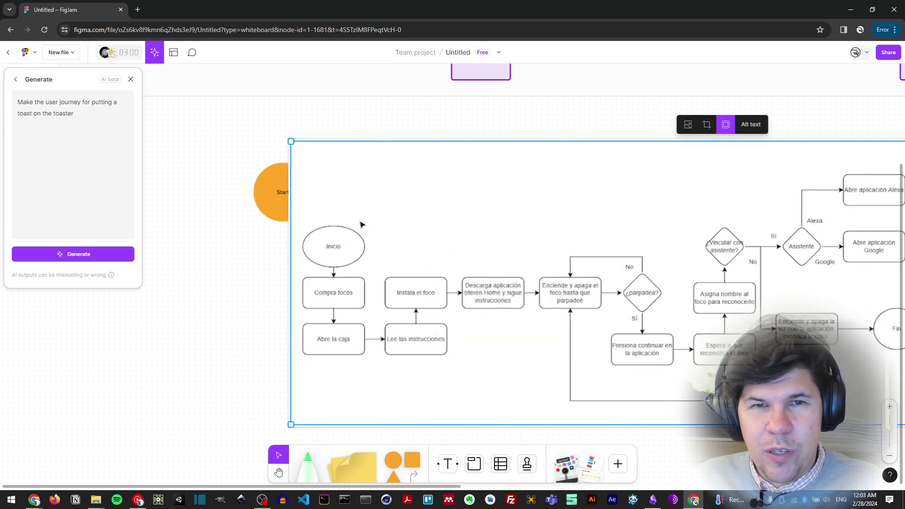
pyautogui.rightClick(415, 193)
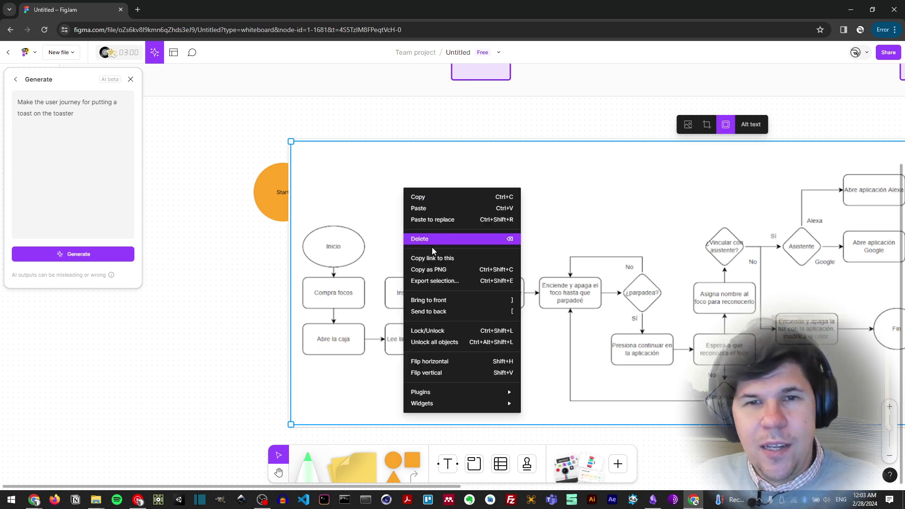
pyautogui.moveTo(442, 394)
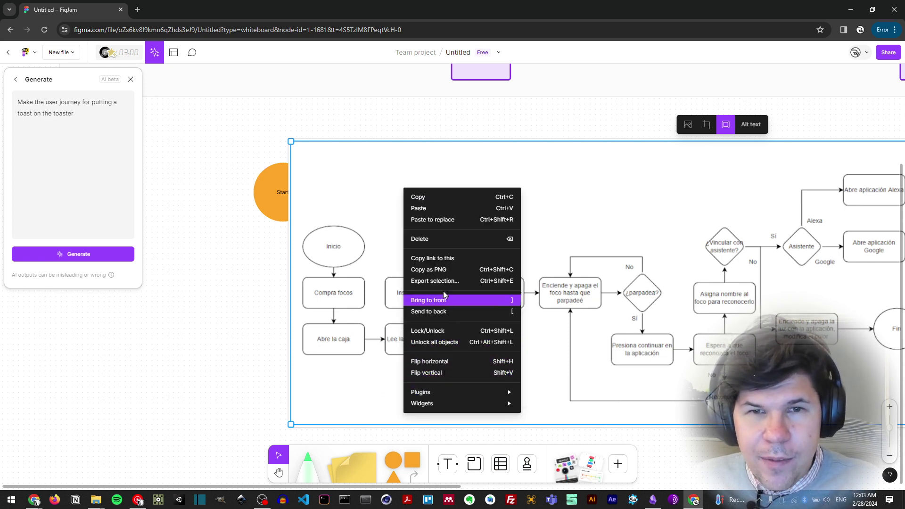
pyautogui.click(446, 311)
pyautogui.moveTo(340, 224); pyautogui.dragTo(292, 210)
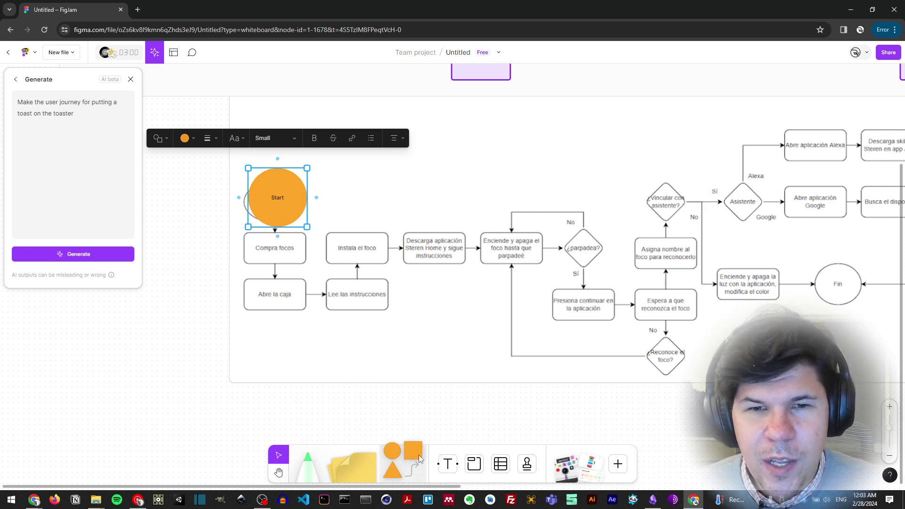
# Add an orange rectangle over the "Compra focos" box, reduce its height and label it "Buy Lightbulbs".
pyautogui.moveTo(412, 458); pyautogui.dragTo(328, 268)
pyautogui.click(277, 342)
pyautogui.click(299, 268)
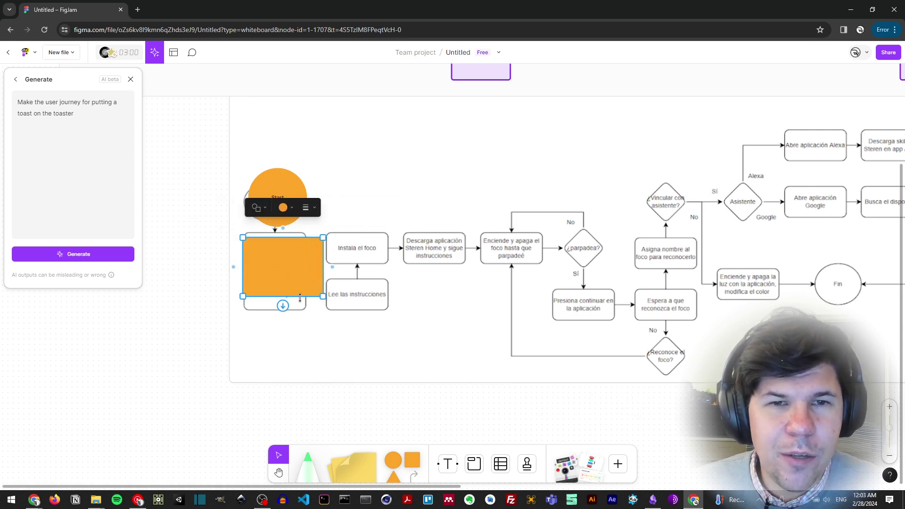
pyautogui.moveTo(300, 297); pyautogui.dragTo(293, 263)
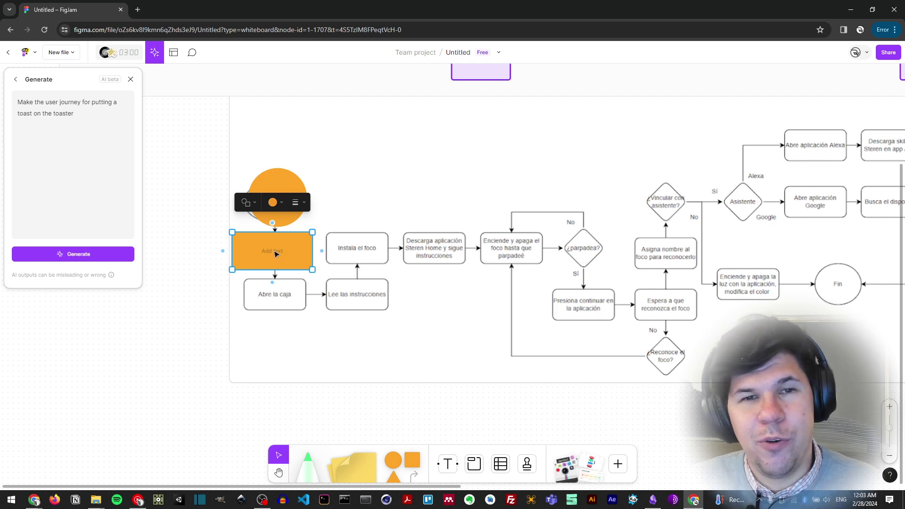
pyautogui.doubleClick(277, 254)
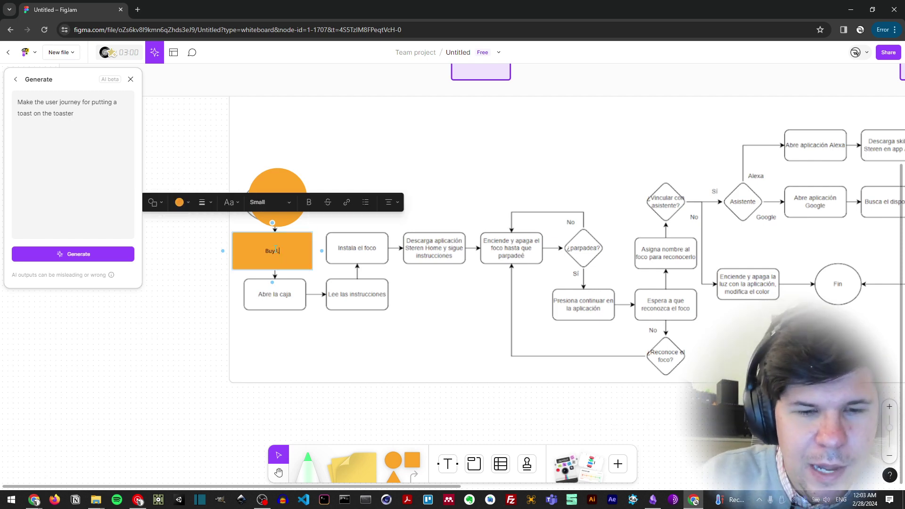
pyautogui.write('Buy Lightbulbs')
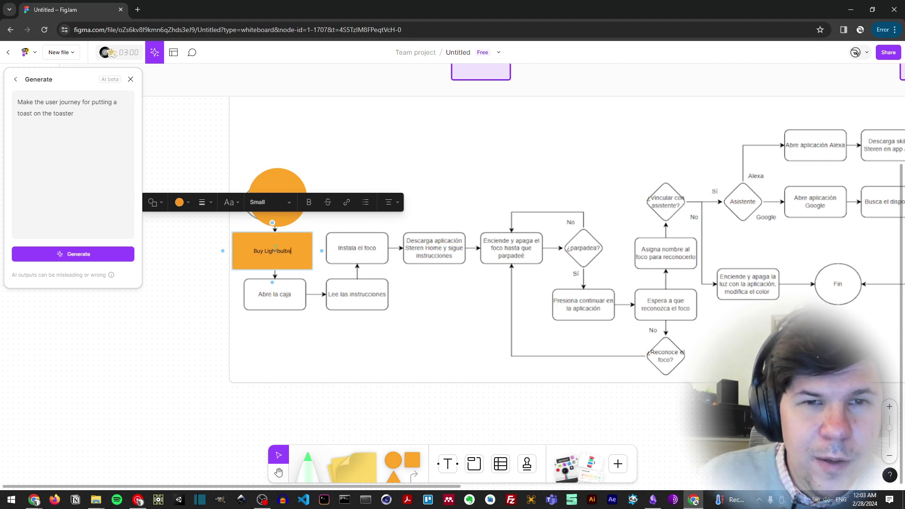
pyautogui.click(339, 291)
# Add a connected box below "Buy Lightbulbs" and centre the Start circle above the boxes.
pyautogui.click(272, 257)
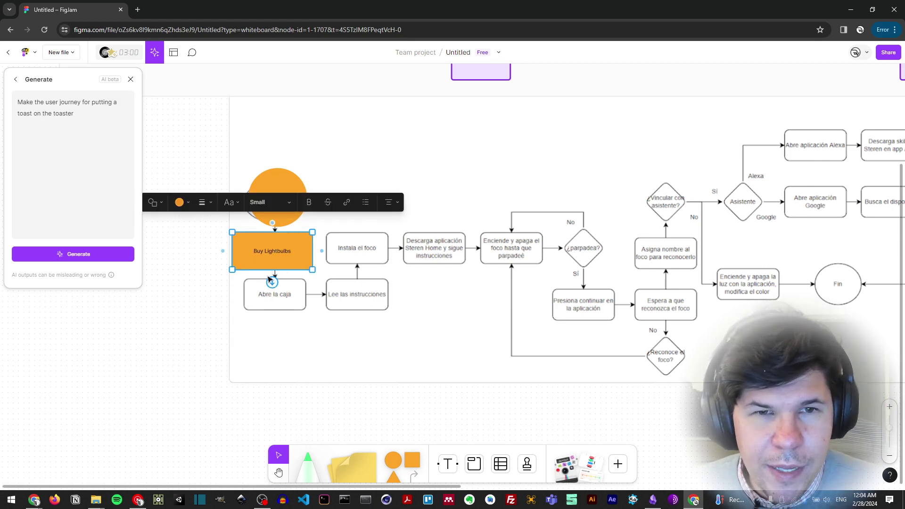
pyautogui.moveTo(271, 278); pyautogui.dragTo(303, 304)
pyautogui.press('Escape')
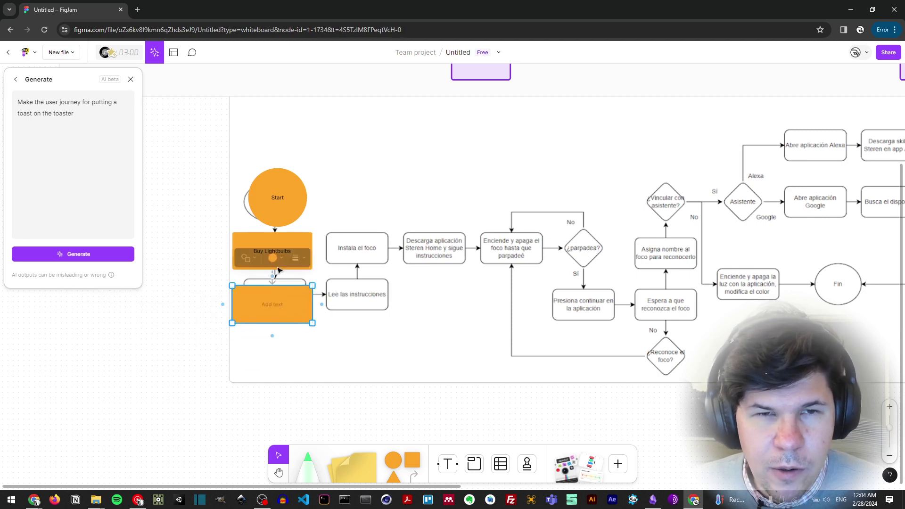
pyautogui.click(283, 215)
pyautogui.moveTo(283, 215)
pyautogui.mouseDown()
pyautogui.moveTo(280, 193)
pyautogui.moveTo(276, 216)
pyautogui.mouseUp()
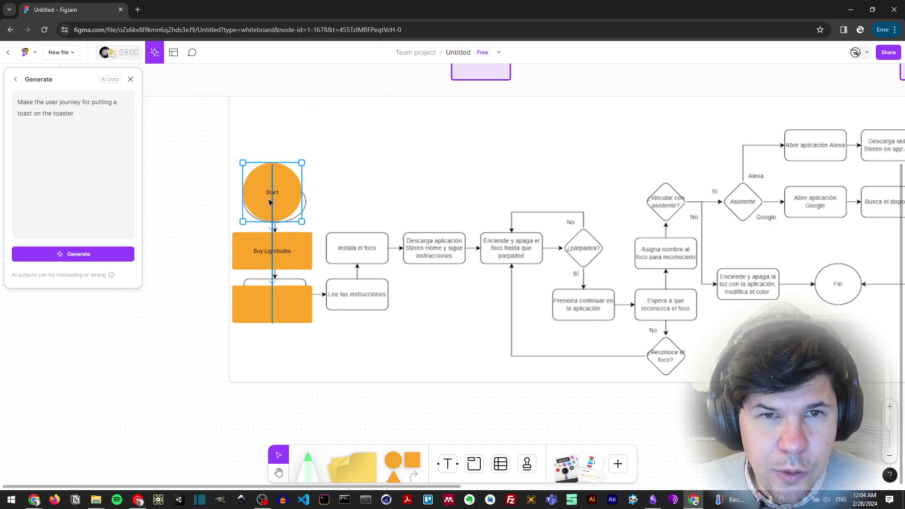
# Move the new empty box down below "Abre la caja" and label it "Open the box".
pyautogui.click(277, 304)
pyautogui.moveTo(277, 304); pyautogui.dragTo(278, 330)
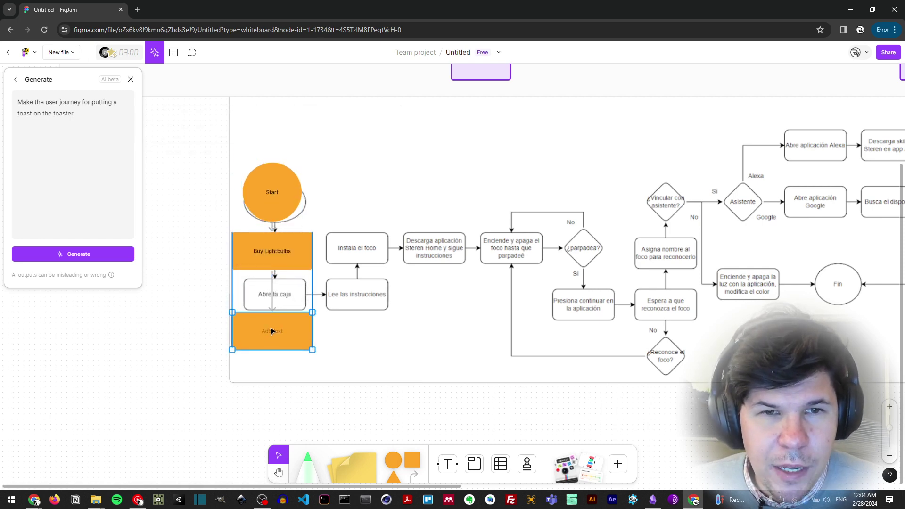
pyautogui.doubleClick(286, 330)
pyautogui.write('Open')
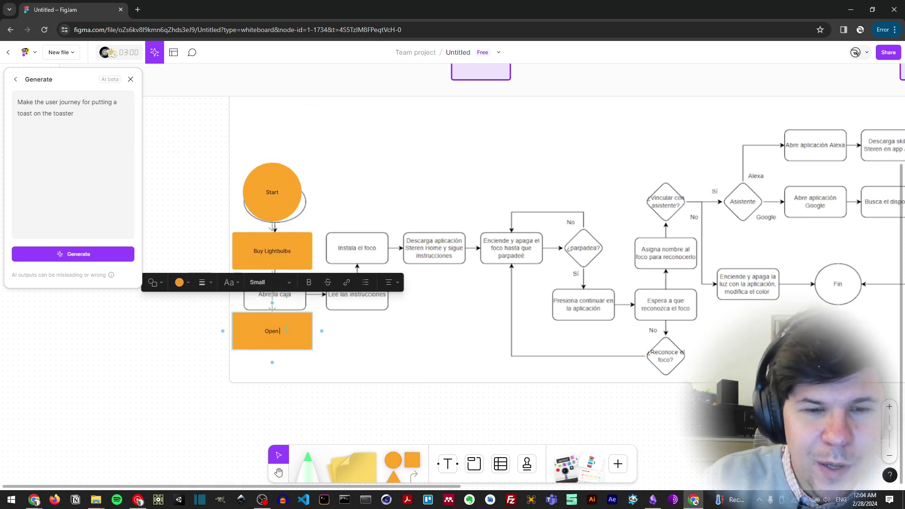
pyautogui.write(' the bo')
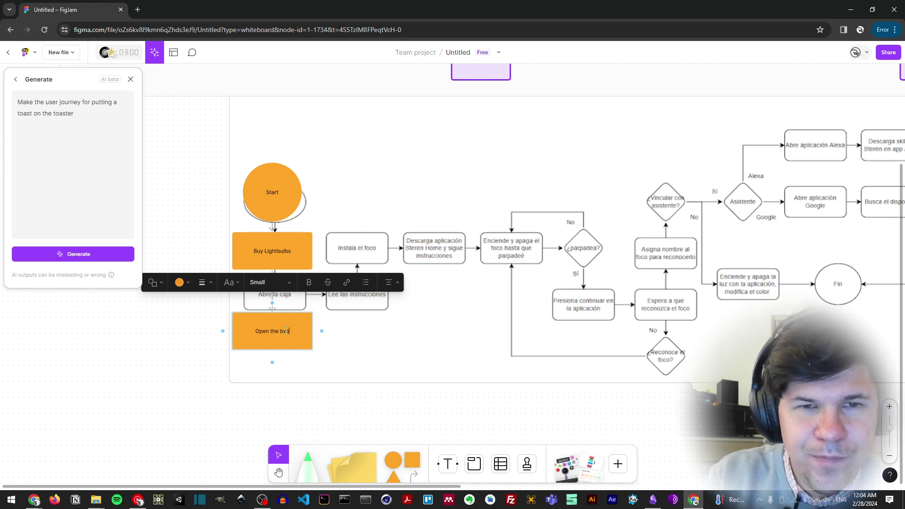
pyautogui.write('x')
pyautogui.click(330, 359)
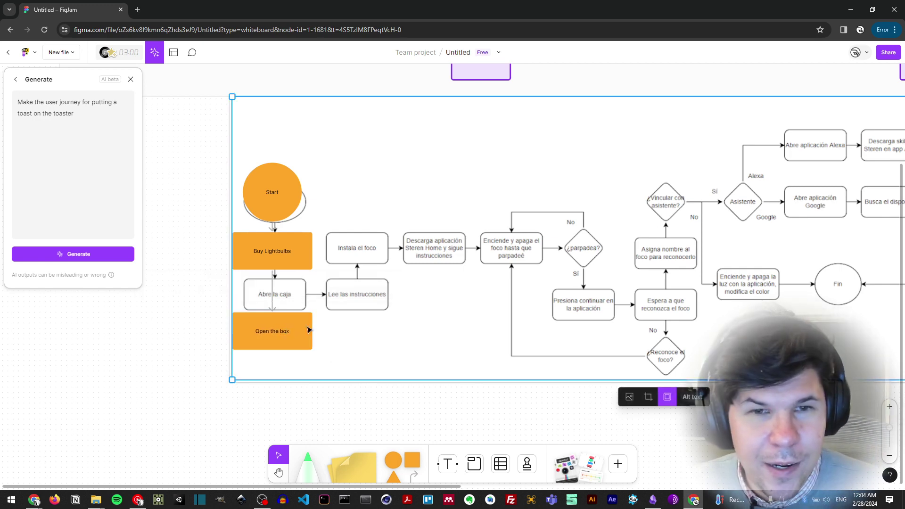
# Duplicate the "Open the box" rectangle to its right and delete the connector copied with it.
pyautogui.click(294, 343)
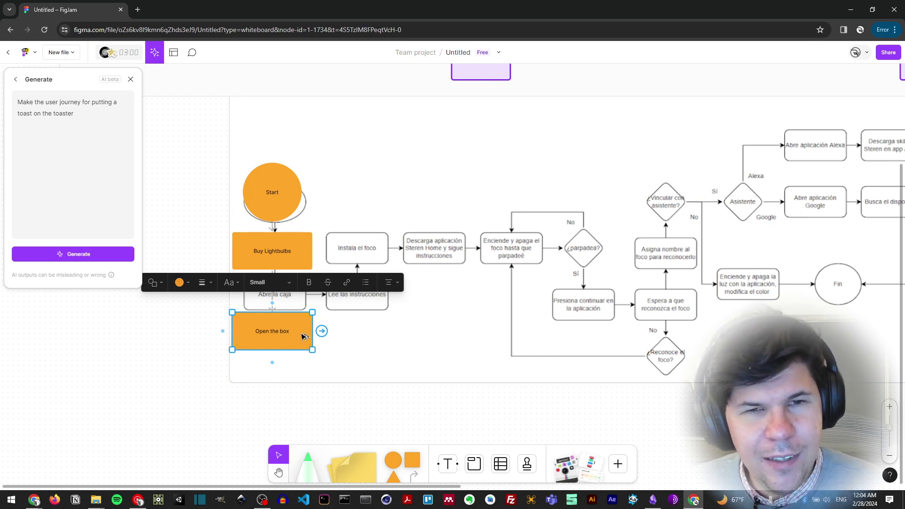
pyautogui.moveTo(304, 336); pyautogui.dragTo(411, 336)
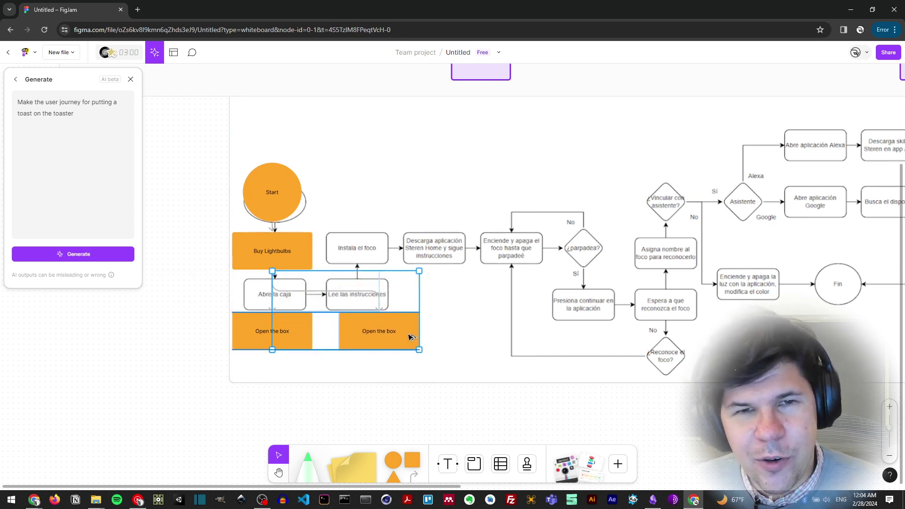
pyautogui.click(315, 295)
pyautogui.press('Escape')
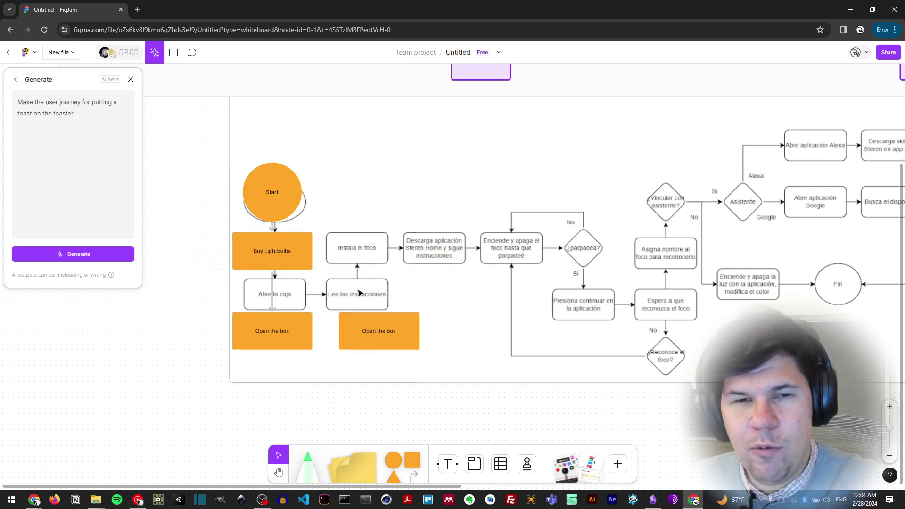
# Move the duplicated box up over "Lee las instrucciones" and relabel it "Read instructions".
pyautogui.click(370, 322)
pyautogui.moveTo(378, 336); pyautogui.dragTo(373, 314)
pyautogui.doubleClick(370, 312)
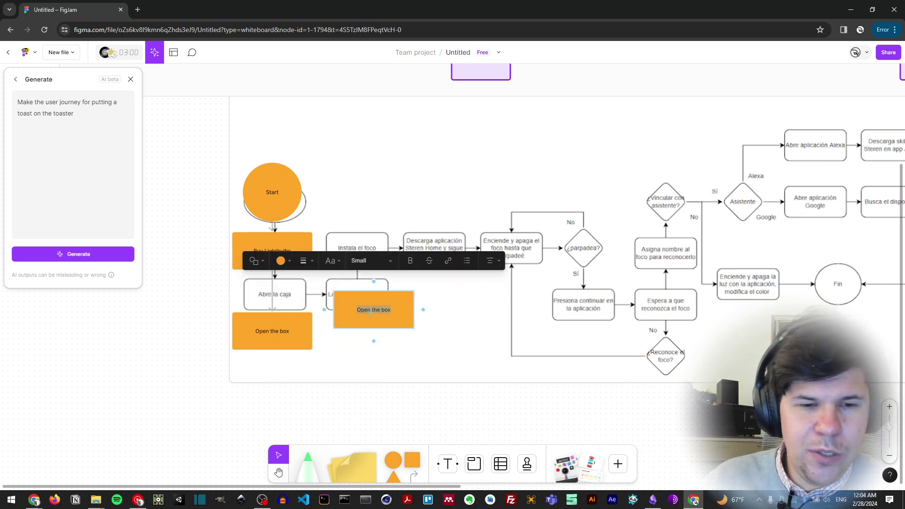
pyautogui.write('Read instructions')
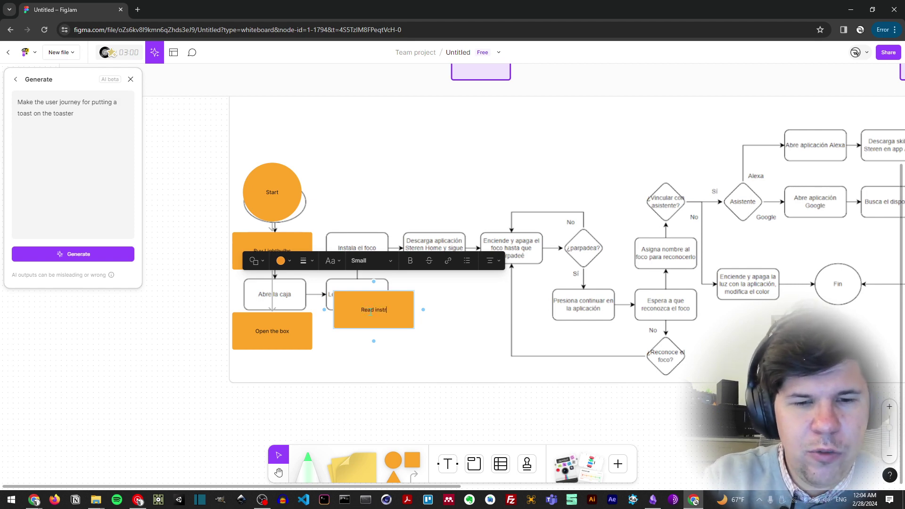
pyautogui.click(462, 348)
# Realign the flow chart screenshot behind the orange shapes and lock it in place.
pyautogui.moveTo(397, 319); pyautogui.dragTo(387, 344)
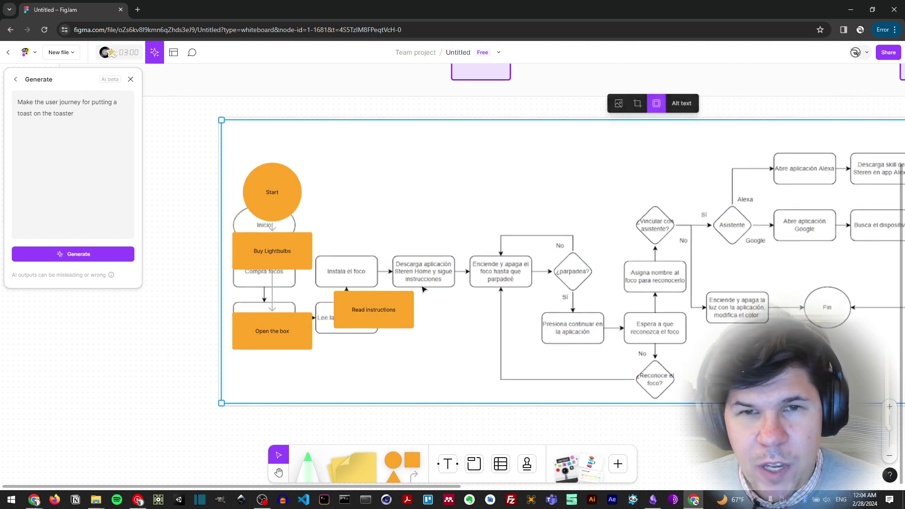
pyautogui.rightClick(432, 257)
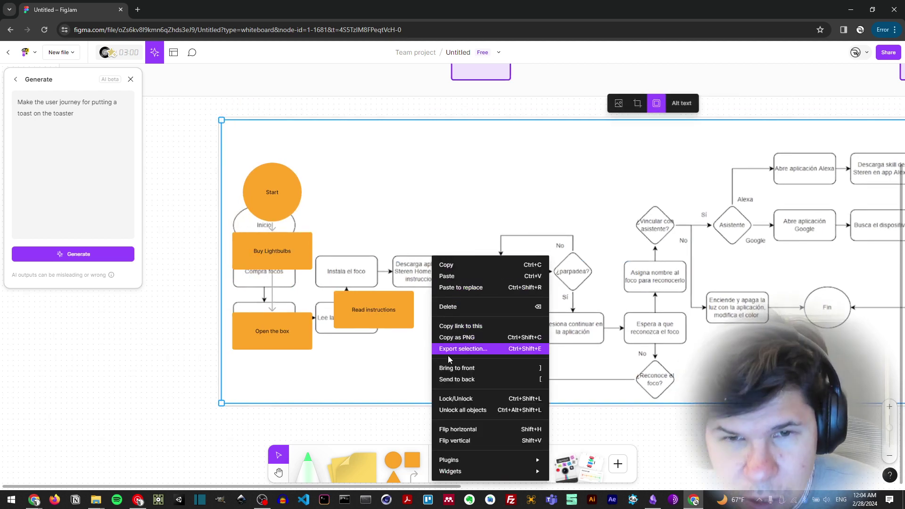
pyautogui.click(404, 231)
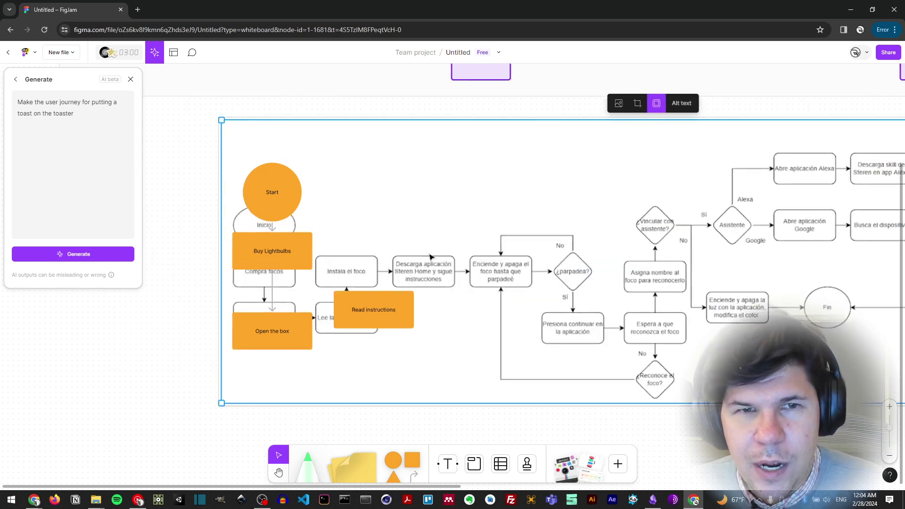
pyautogui.moveTo(426, 264); pyautogui.dragTo(432, 232)
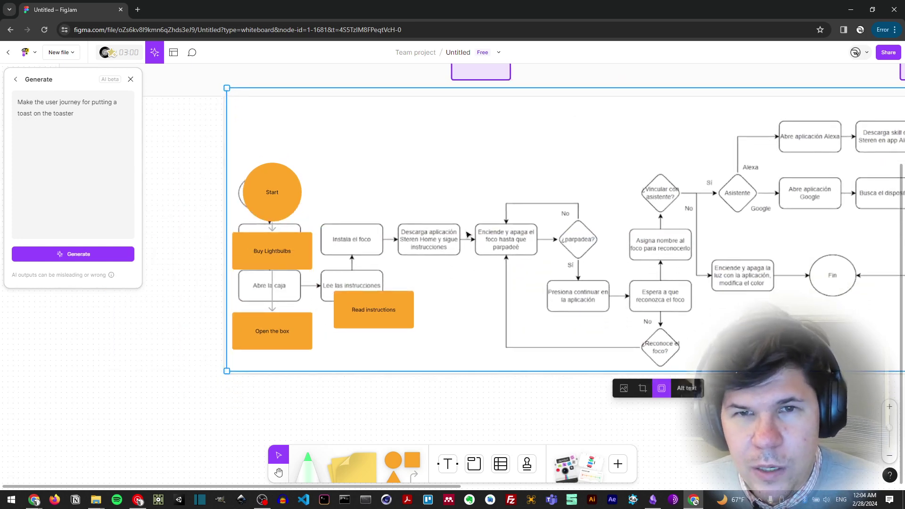
pyautogui.rightClick(458, 230)
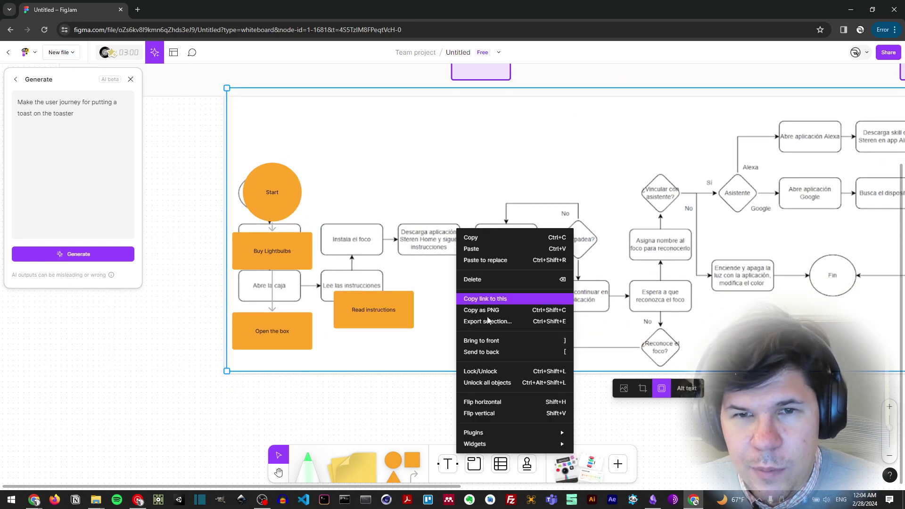
pyautogui.click(496, 372)
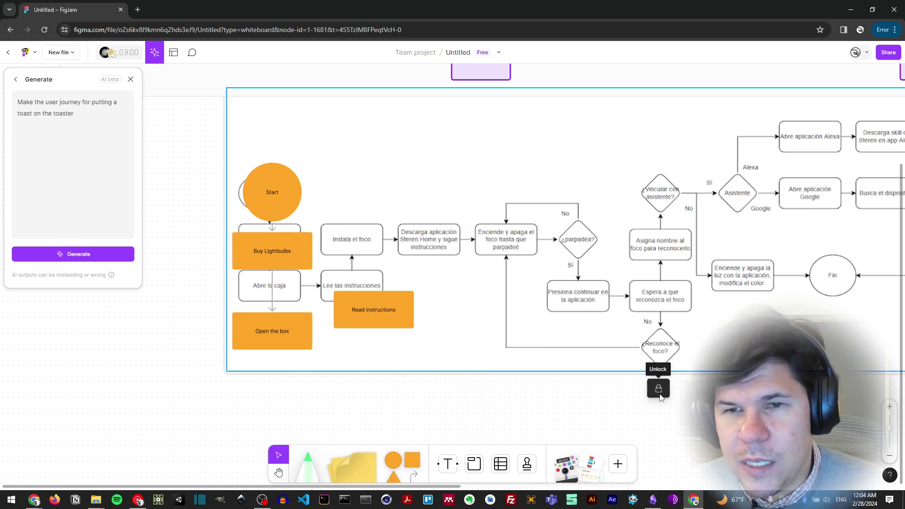
pyautogui.click(358, 260)
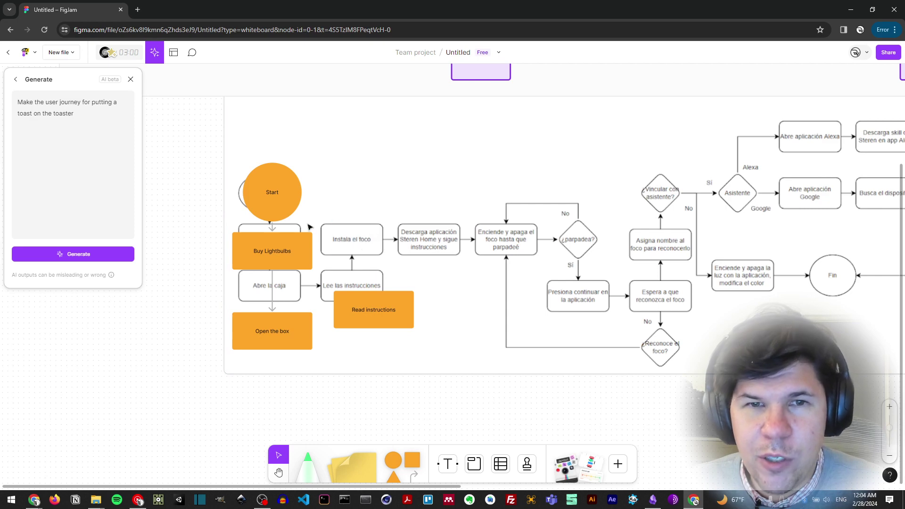
# Level "Read instructions" with "Open the box", and place a copy above it relabelled "Install lightbulb".
pyautogui.click(381, 312)
pyautogui.moveTo(381, 312); pyautogui.dragTo(367, 280)
pyautogui.doubleClick(366, 279)
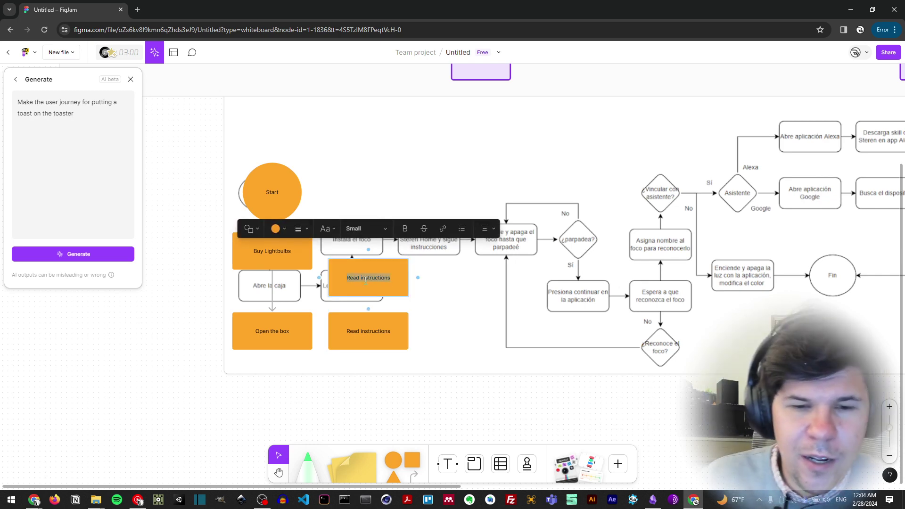
pyautogui.write('Install lig')
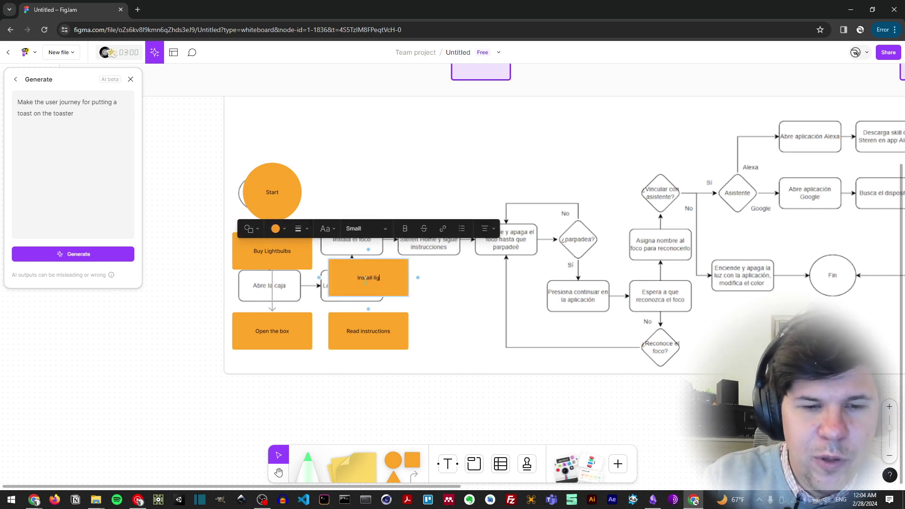
pyautogui.write('htbulb')
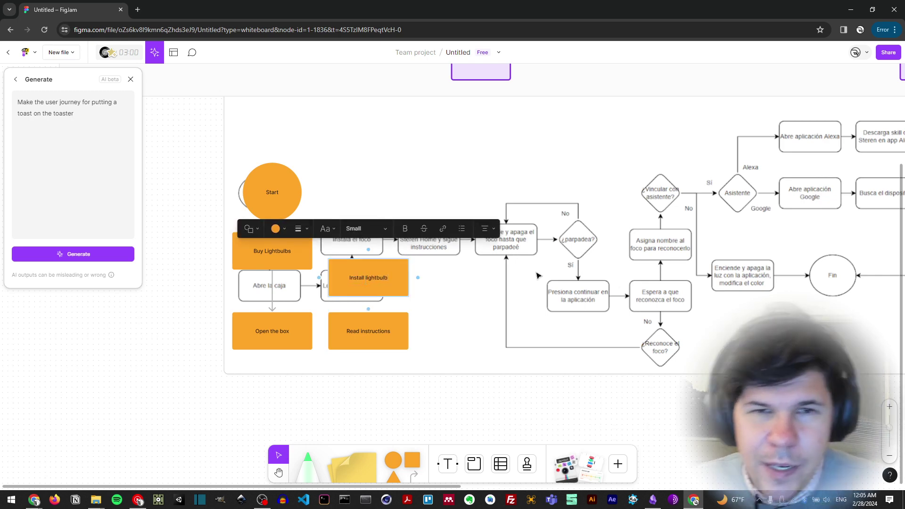
pyautogui.press('Escape')
# Connect "Read instructions" up to "Install lightbulb", and place a copy of "Install lightbulb" to its right without the copied connector.
pyautogui.click(373, 324)
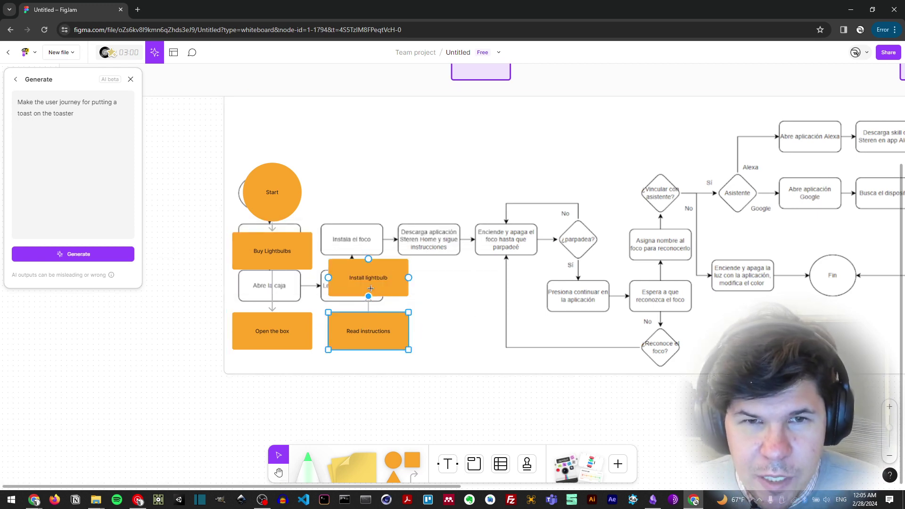
pyautogui.click(384, 277)
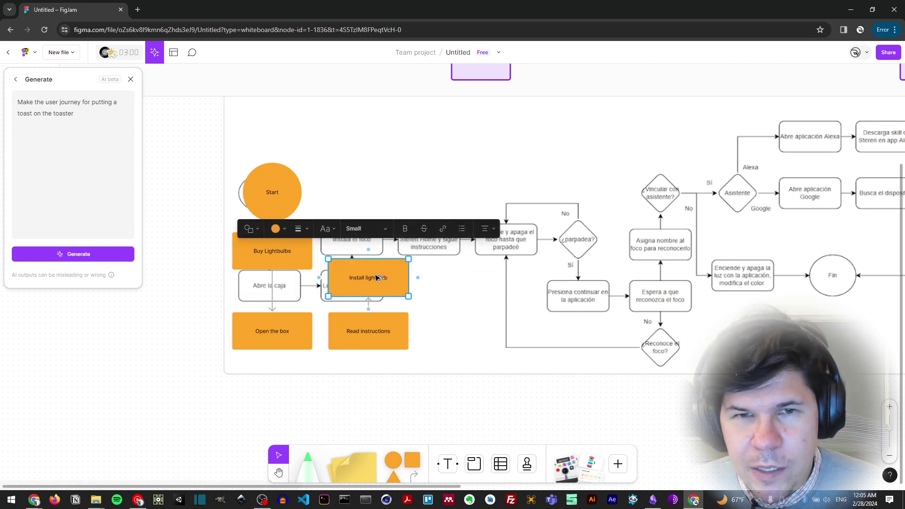
pyautogui.moveTo(384, 277); pyautogui.dragTo(470, 278)
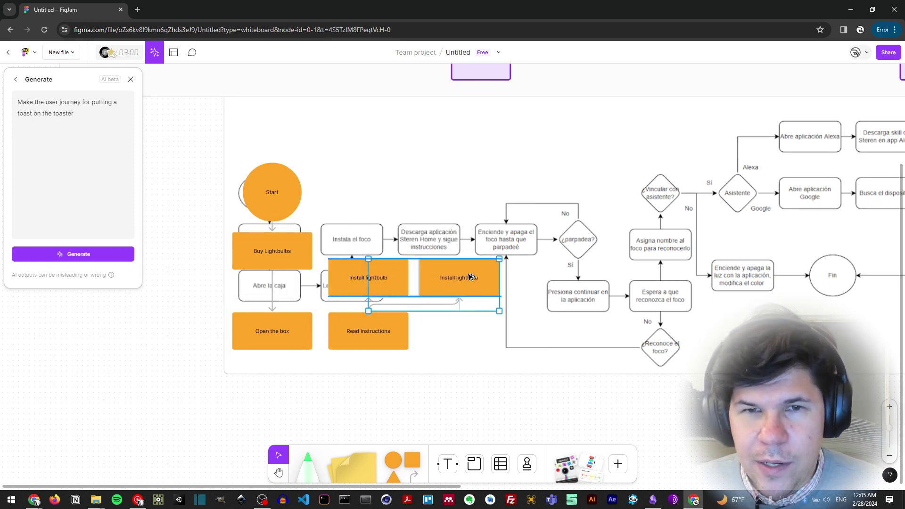
pyautogui.click(432, 315)
# Relabel the copied "Install lightbulb" rectangle "Download app".
pyautogui.doubleClick(462, 278)
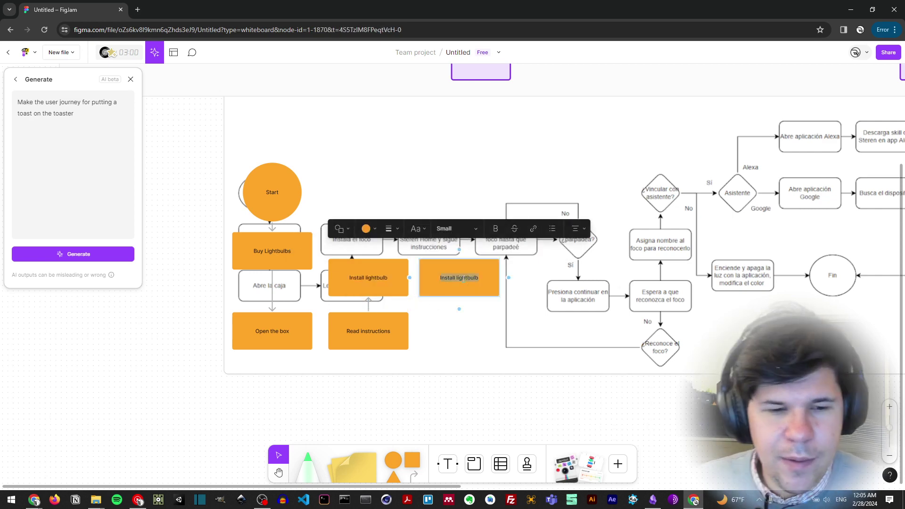
pyautogui.write('Down')
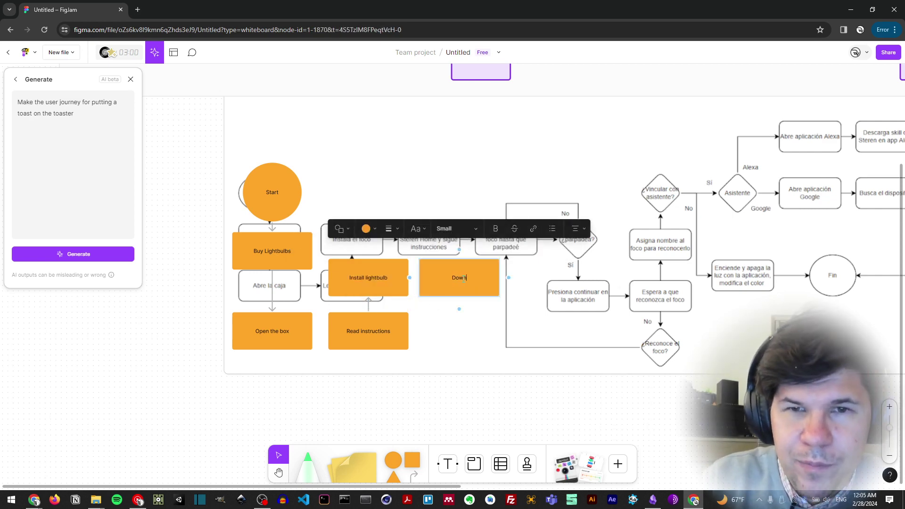
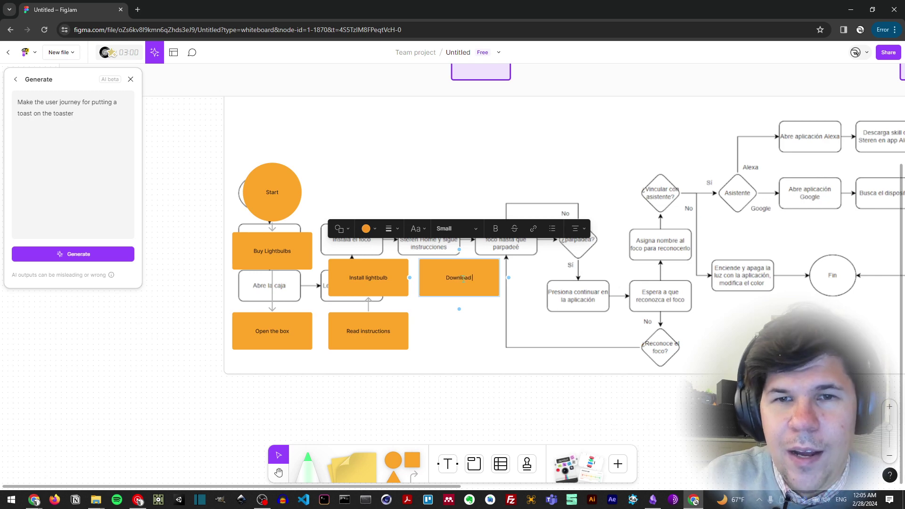
pyautogui.click(465, 290)
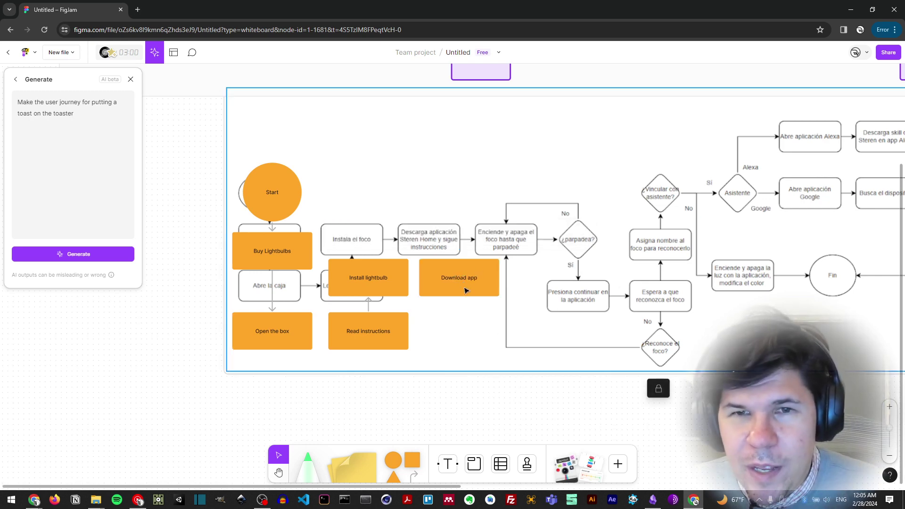
pyautogui.click(482, 285)
pyautogui.moveTo(482, 285); pyautogui.dragTo(571, 282)
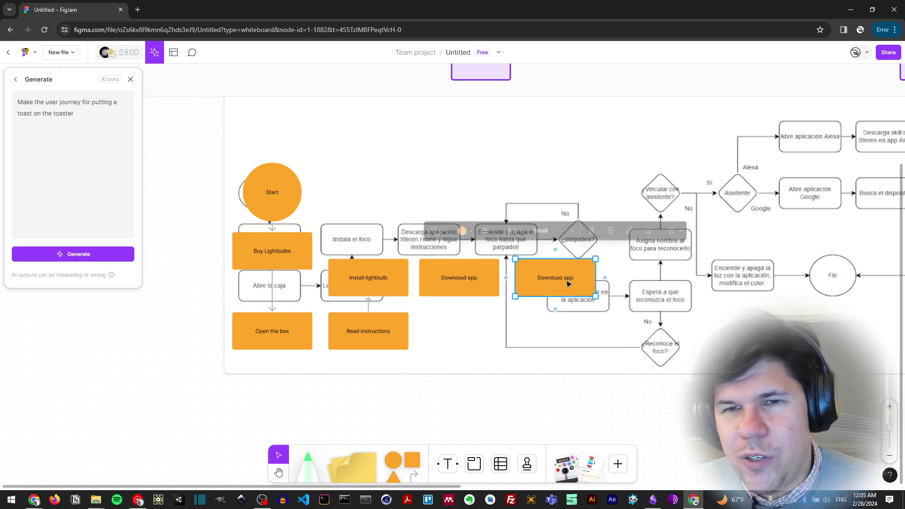
pyautogui.press('Delete')
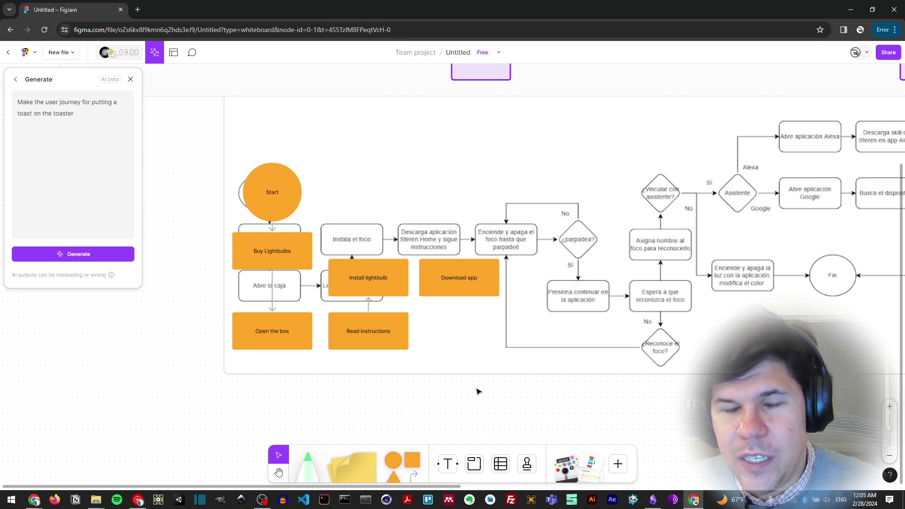
# Place a diamond shape over the screenshot's "¿parpadea?" decision, label it "Blinking?", and align it with the reference.
pyautogui.click(404, 465)
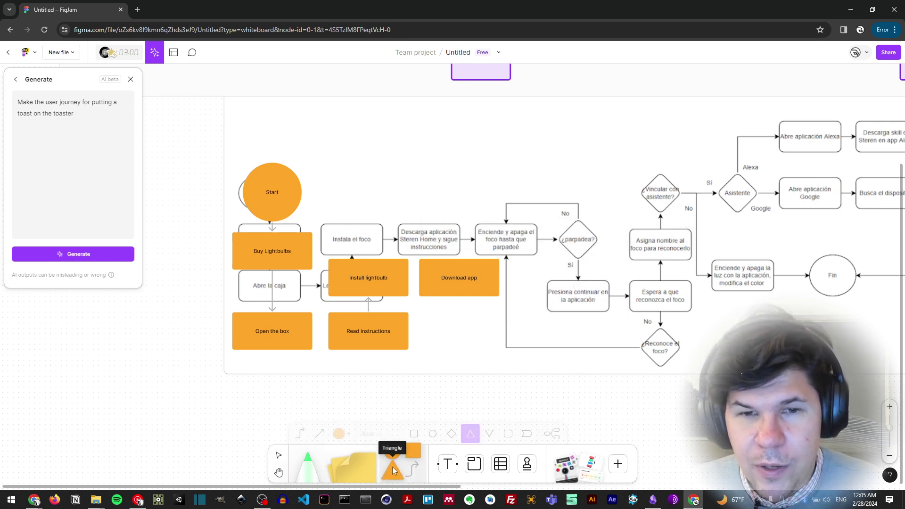
pyautogui.click(451, 436)
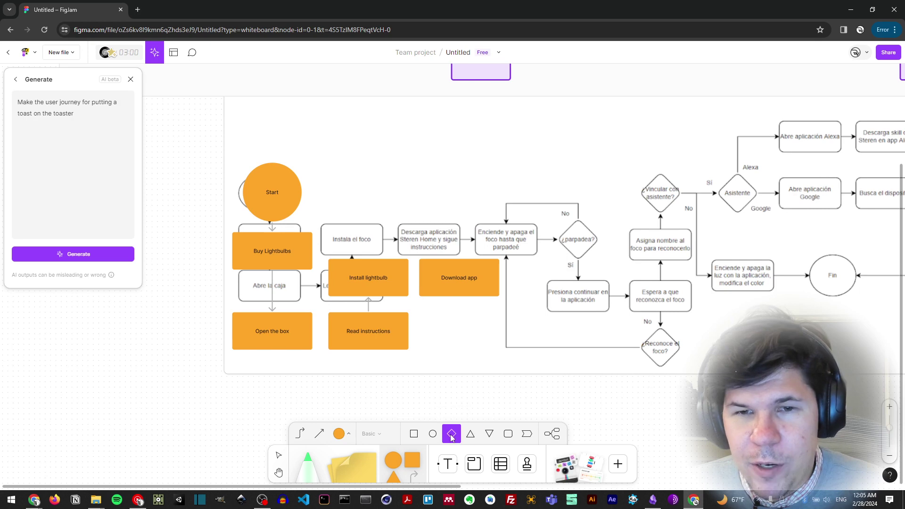
pyautogui.click(556, 213)
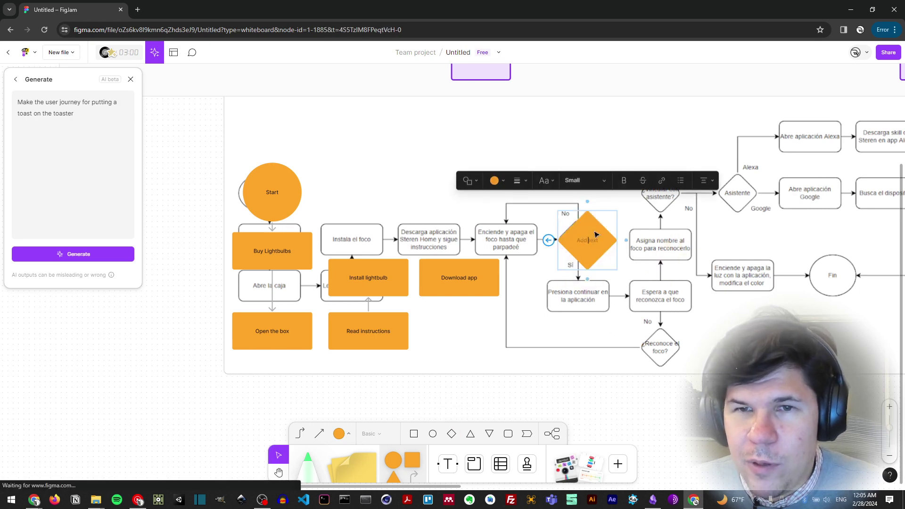
pyautogui.write('Blinking')
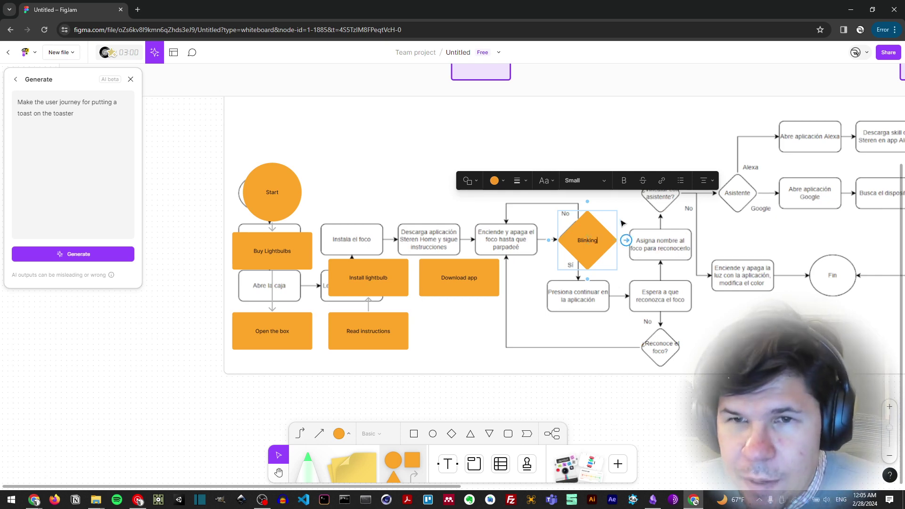
pyautogui.write('?')
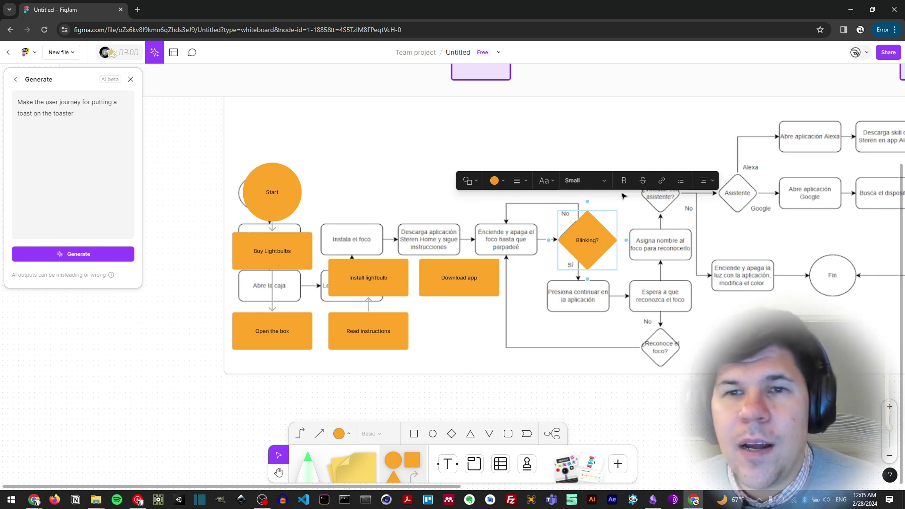
pyautogui.press('Escape')
pyautogui.press('Escape')
pyautogui.click(593, 241)
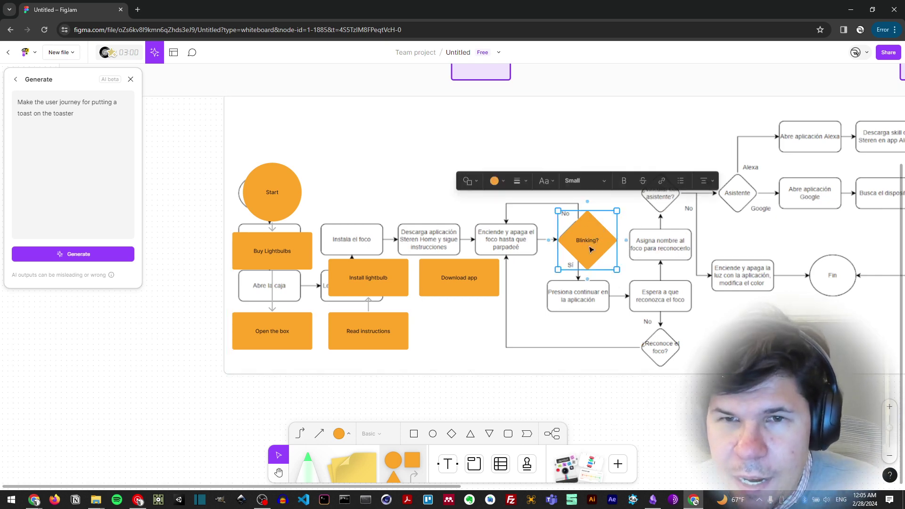
pyautogui.moveTo(592, 241); pyautogui.dragTo(586, 241)
# Place a copy of "Download app" below the "Blinking?" diamond, over "Presiona continuar en la aplicación".
pyautogui.moveTo(464, 283); pyautogui.dragTo(585, 319)
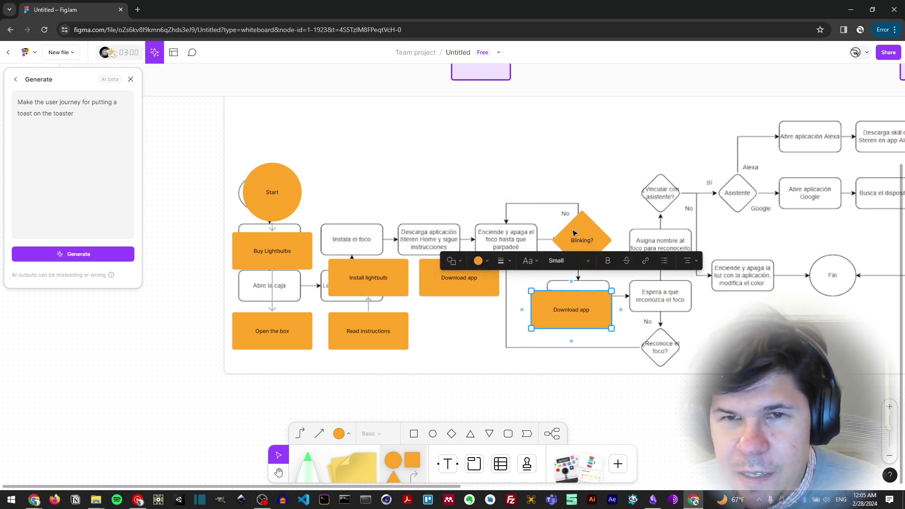
pyautogui.click(472, 280)
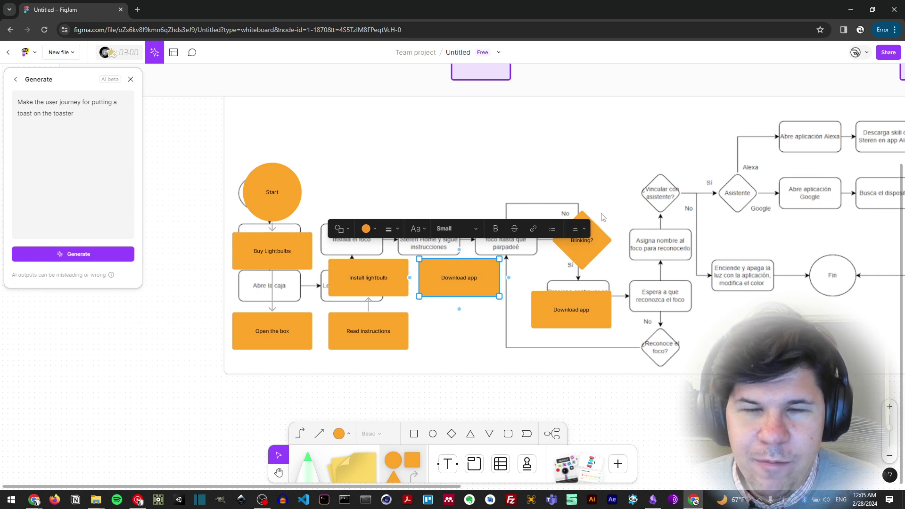
# Connect the top of "Blinking?" back to the top of the original "Download app", and raise the connector's horizontal segment well above the shapes.
pyautogui.click(586, 251)
pyautogui.moveTo(582, 204); pyautogui.dragTo(459, 259)
pyautogui.click(520, 174)
pyautogui.moveTo(521, 174); pyautogui.dragTo(524, 115)
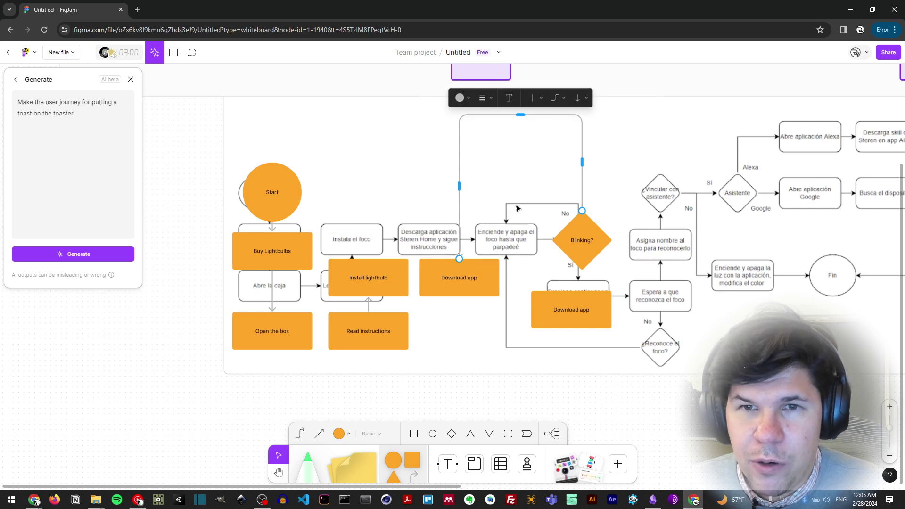
# Place a copy of "Download app" inside the connector loop without its copied connector, and shift both vertical segments of the loop to the right.
pyautogui.click(475, 287)
pyautogui.moveTo(475, 288); pyautogui.dragTo(539, 171)
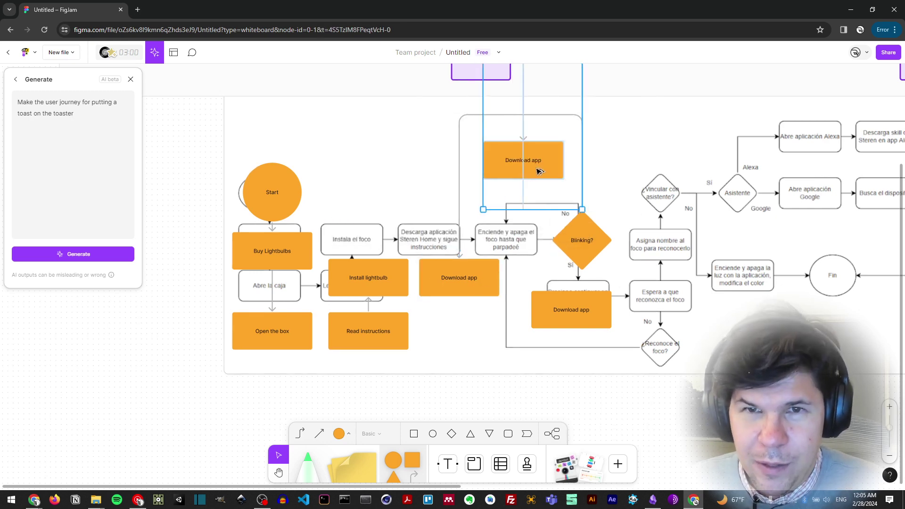
pyautogui.click(524, 122)
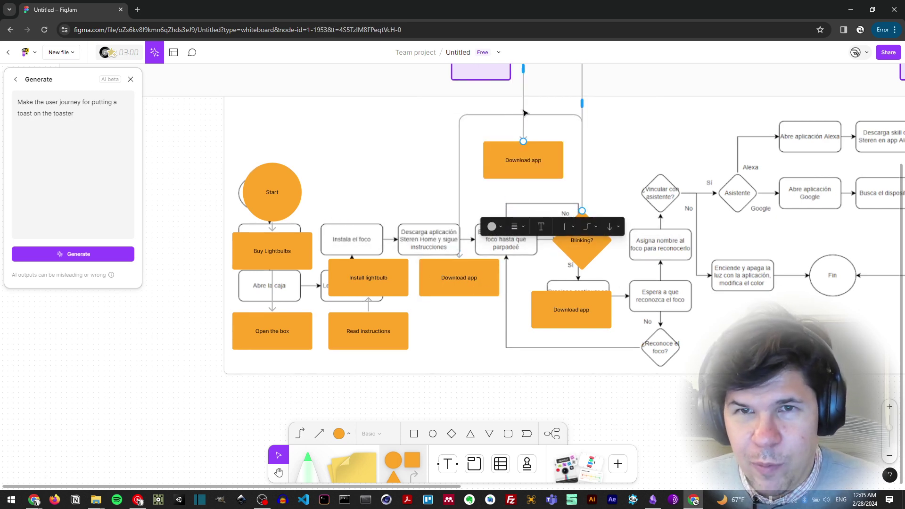
pyautogui.moveTo(525, 113)
pyautogui.mouseDown()
pyautogui.moveTo(524, 137)
pyautogui.moveTo(522, 114)
pyautogui.mouseUp()
pyautogui.moveTo(456, 185)
pyautogui.mouseDown()
pyautogui.moveTo(477, 185)
pyautogui.moveTo(470, 185)
pyautogui.mouseUp()
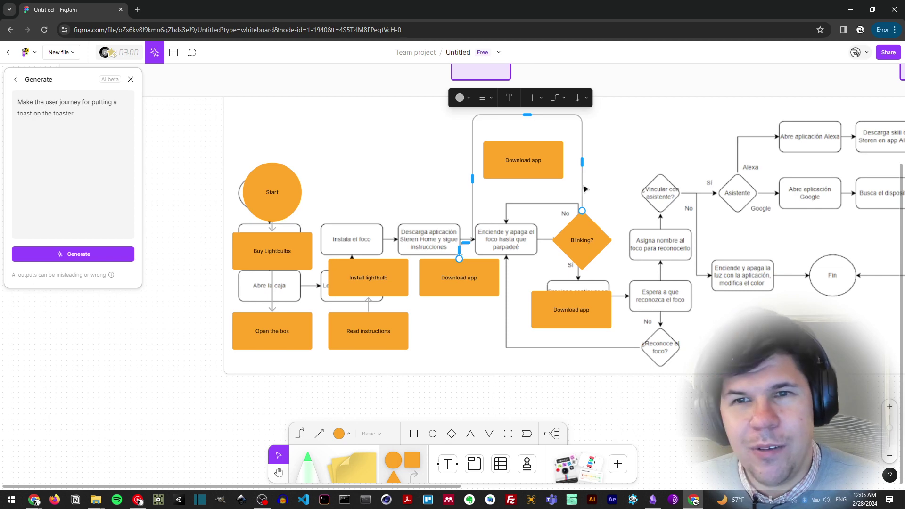
pyautogui.moveTo(583, 169); pyautogui.dragTo(616, 169)
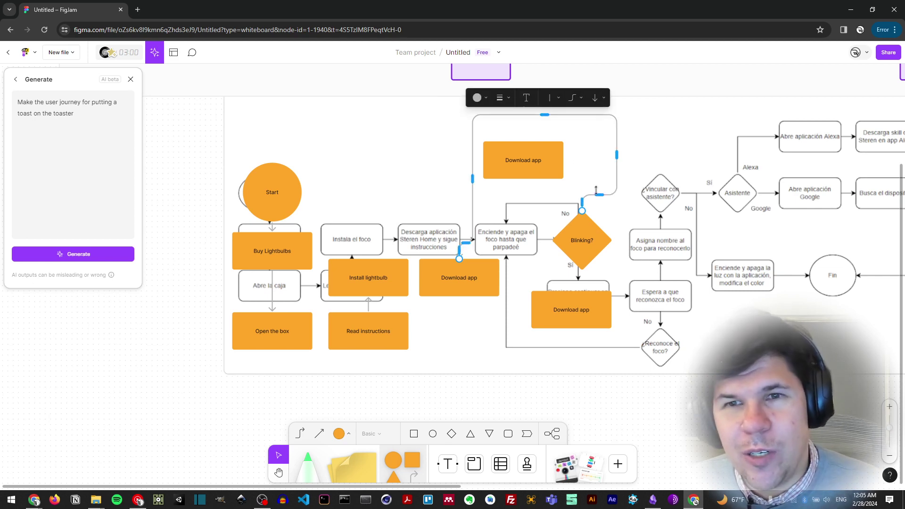
# Connect the bottom of "Blinking?" to the lower "Download app" copy and centre that box beneath the diamond.
pyautogui.click(571, 255)
pyautogui.moveTo(586, 325); pyautogui.dragTo(597, 330)
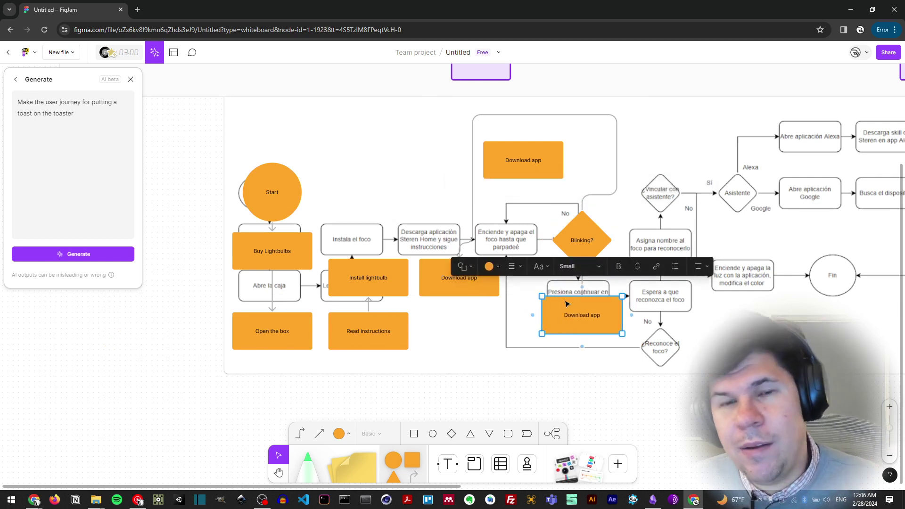
pyautogui.hscroll(5, 585, 295)
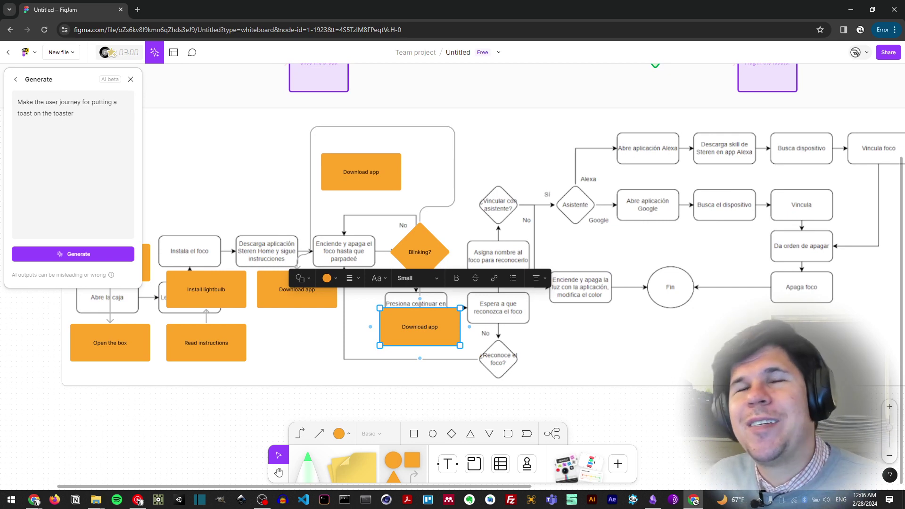
pyautogui.click(346, 203)
# Insert a mind map in the empty area below the flow chart and title its central topic "User journeys".
pyautogui.hscroll(-4, 363, 194)
pyautogui.scroll(-2, 363, 193)
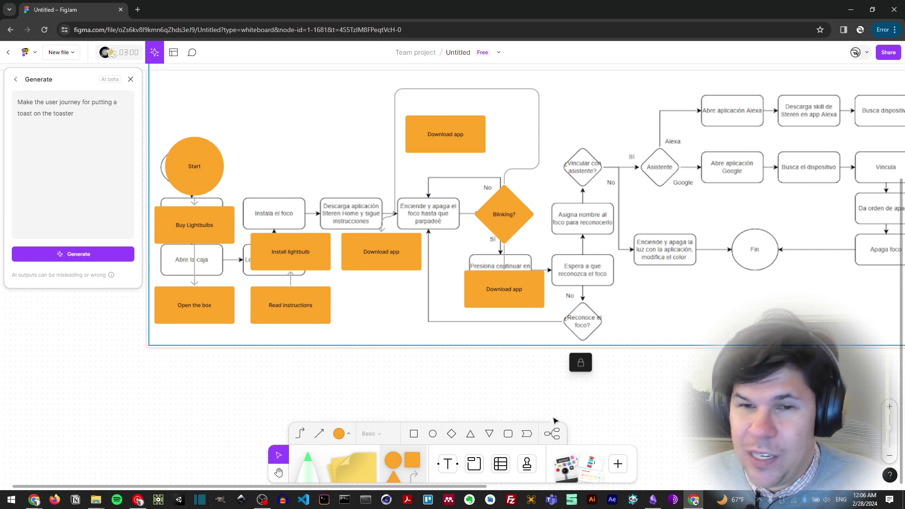
pyautogui.hscroll(-4, 632, 344)
pyautogui.scroll(-3, 632, 344)
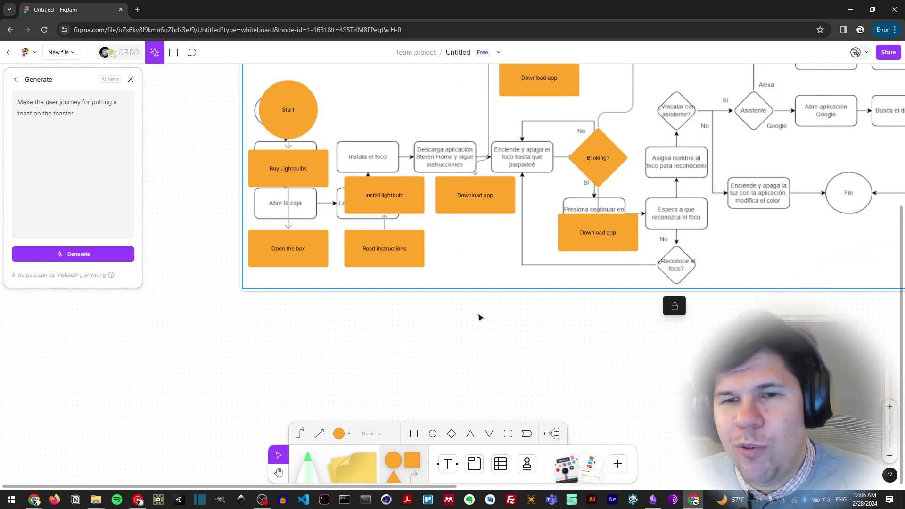
pyautogui.click(556, 435)
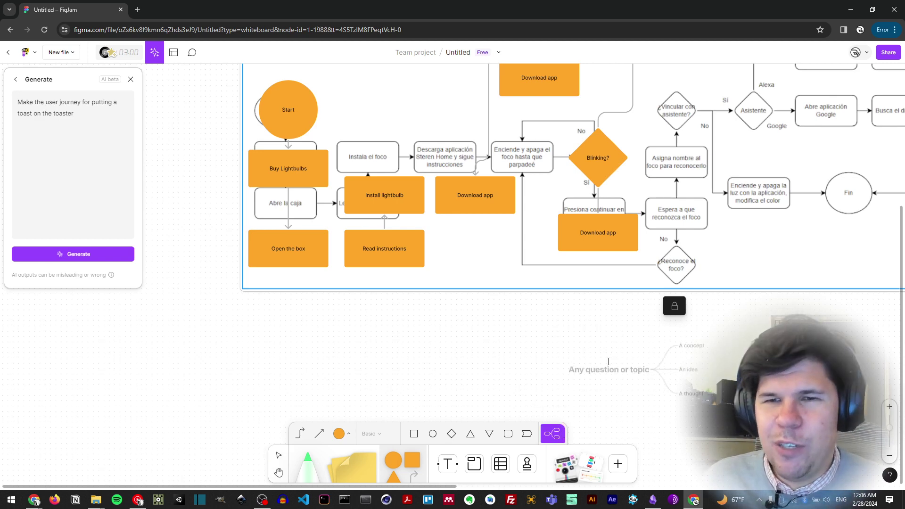
pyautogui.click(606, 370)
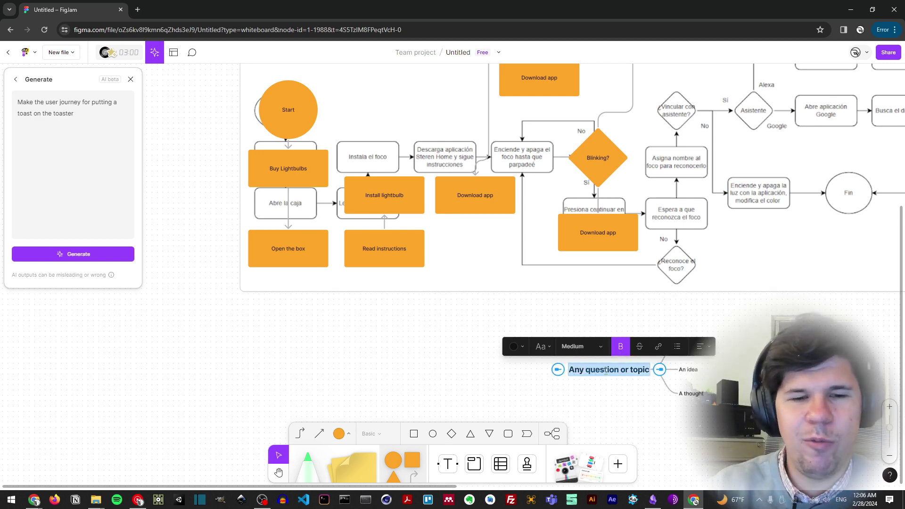
pyautogui.write('U')
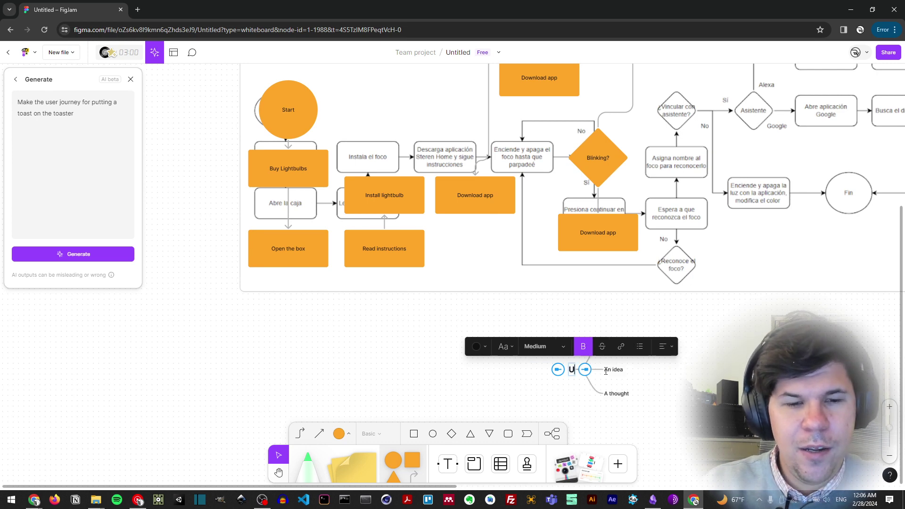
pyautogui.write('ser journeys')
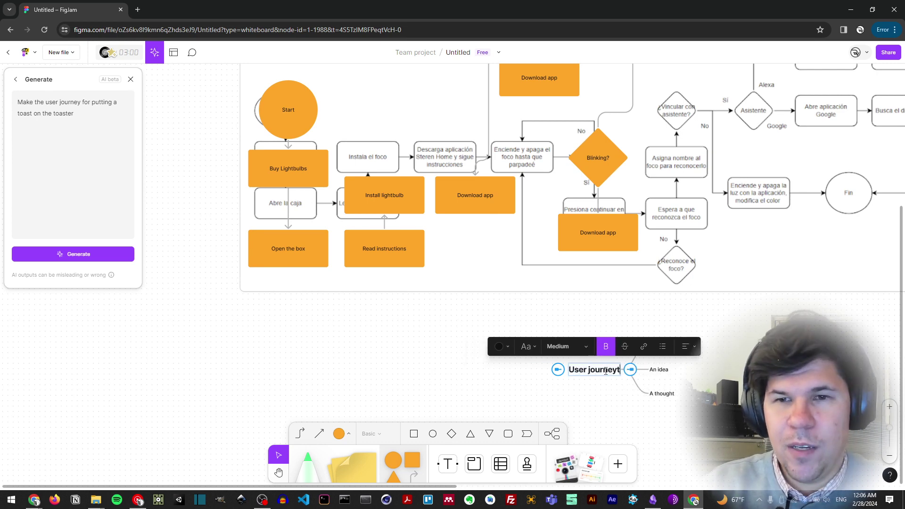
# Rename the mind map's "An idea" branch "Personas" and add a child branch to it labelled "Test App".
pyautogui.doubleClick(656, 370)
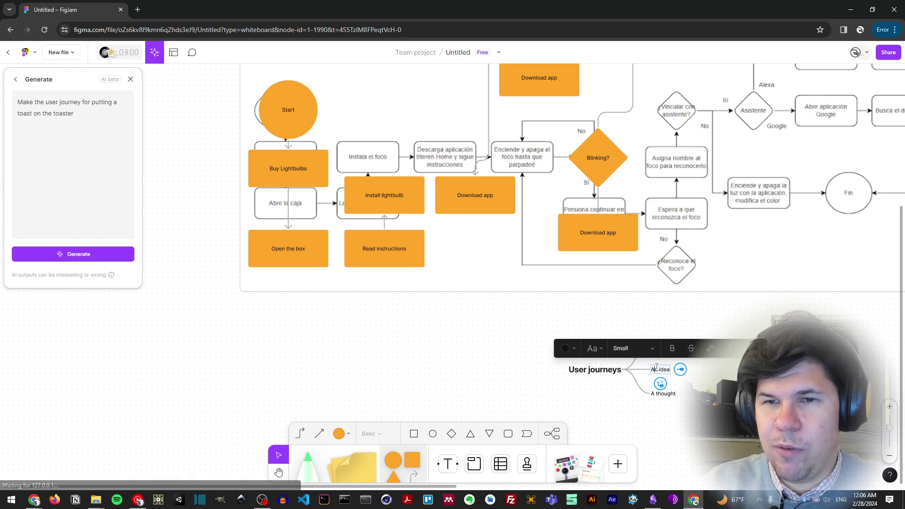
pyautogui.write('Personas')
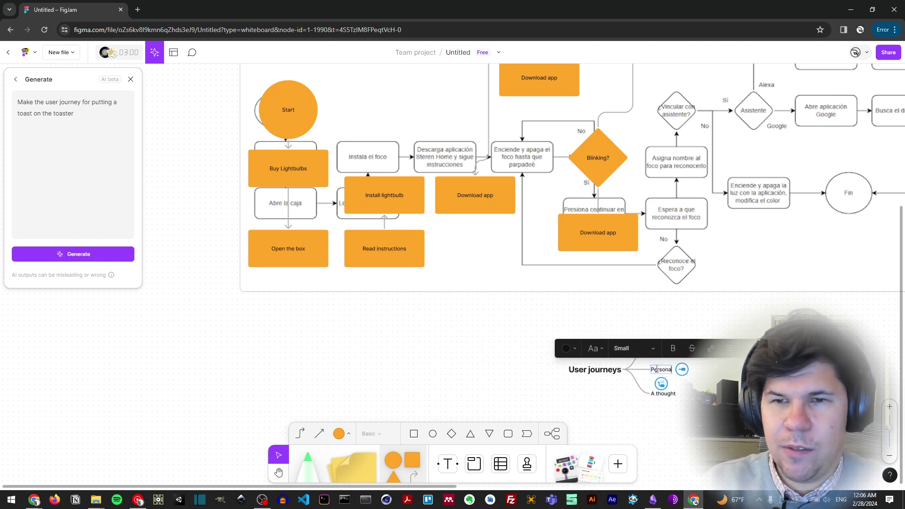
pyautogui.click(685, 370)
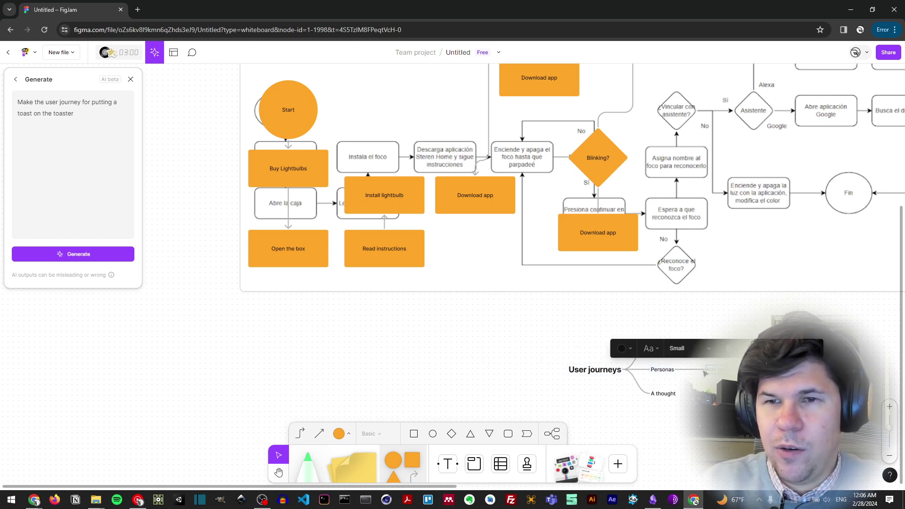
pyautogui.write('Test A')
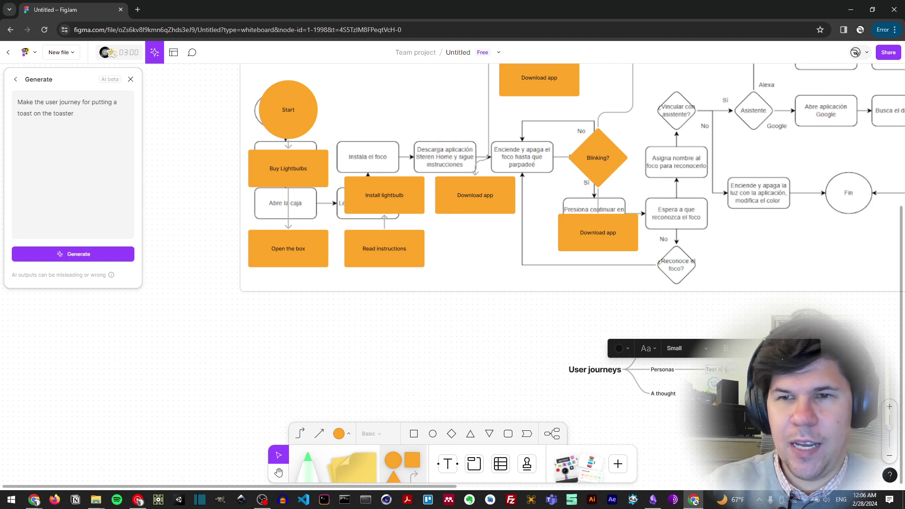
pyautogui.write('pp')
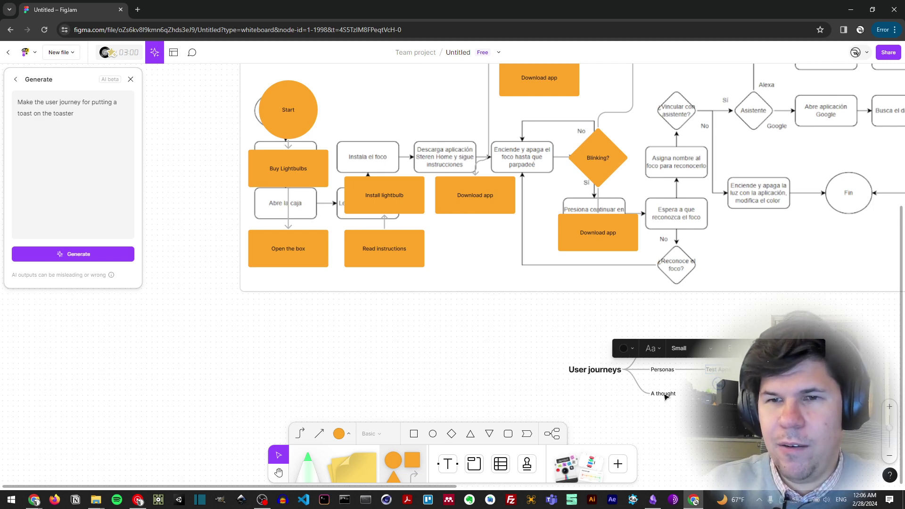
# Rename the mind map's "A thought" branch "Flow charts" and add child branches "Squares", "Circles" and "Diamonds" to it.
pyautogui.doubleClick(664, 395)
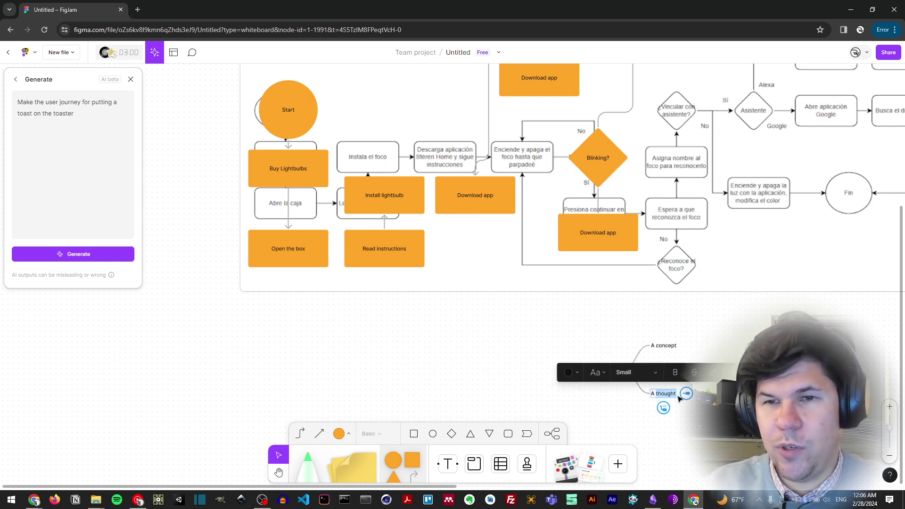
pyautogui.write('Flow charts')
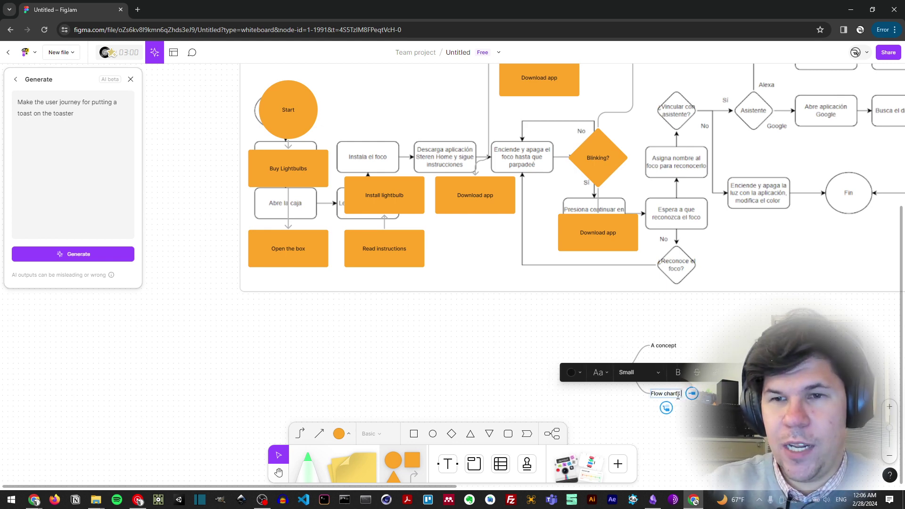
pyautogui.press('Escape')
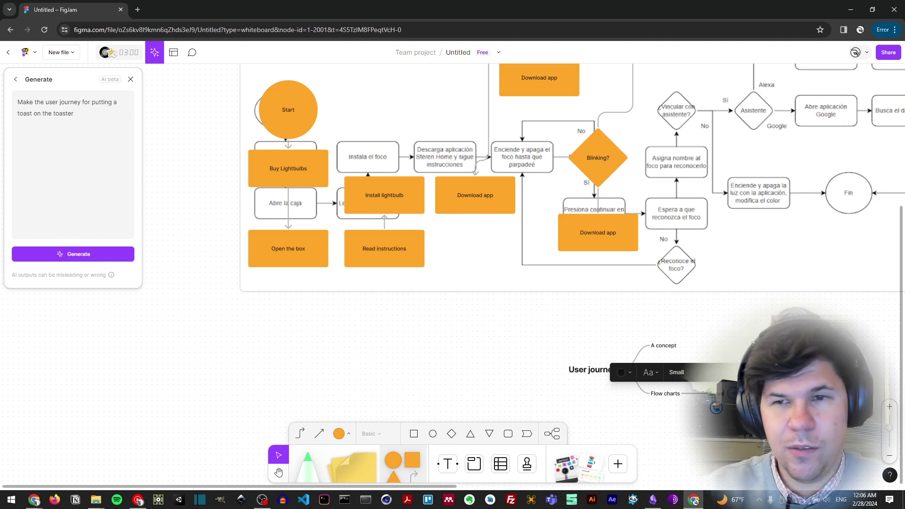
pyautogui.write('es')
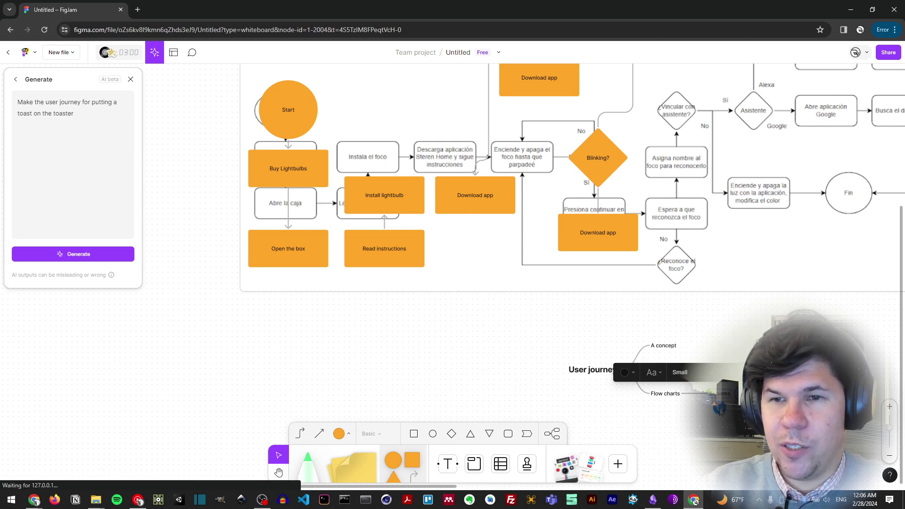
pyautogui.press('Return')
pyautogui.write('Circles')
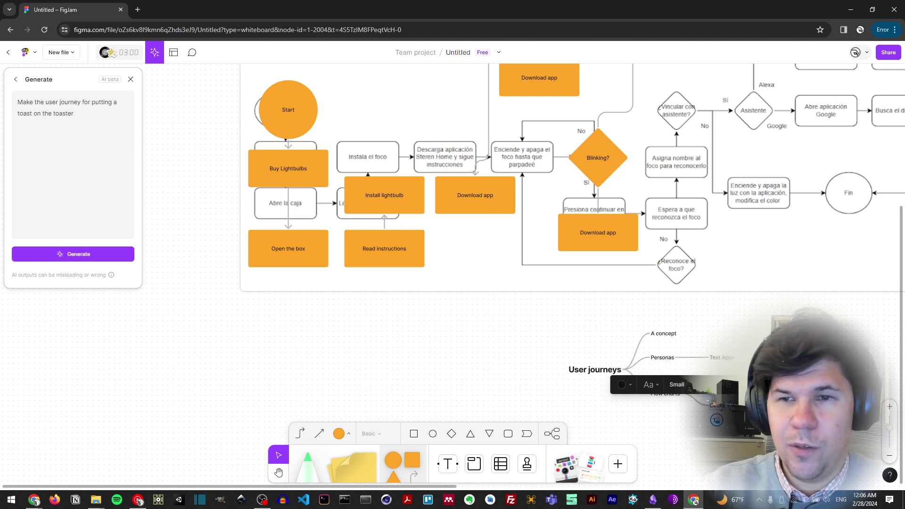
pyautogui.press('Return')
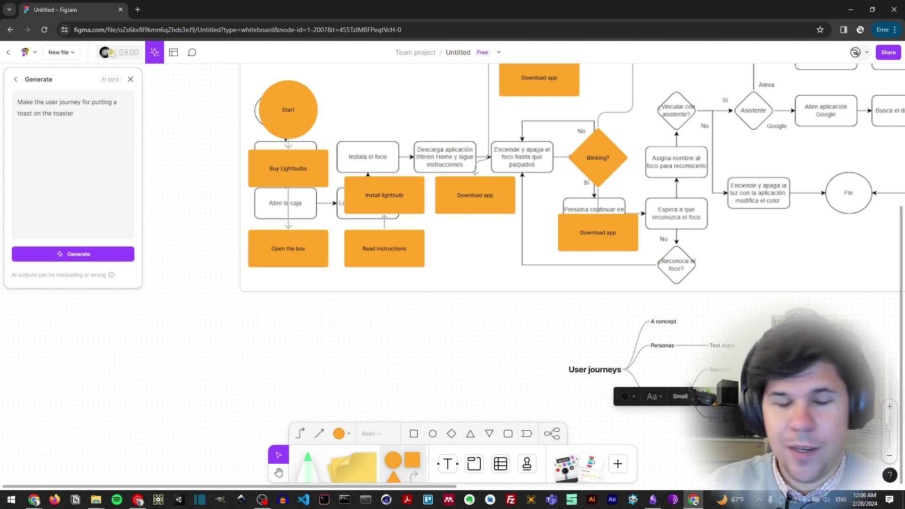
pyautogui.write('Diamonds')
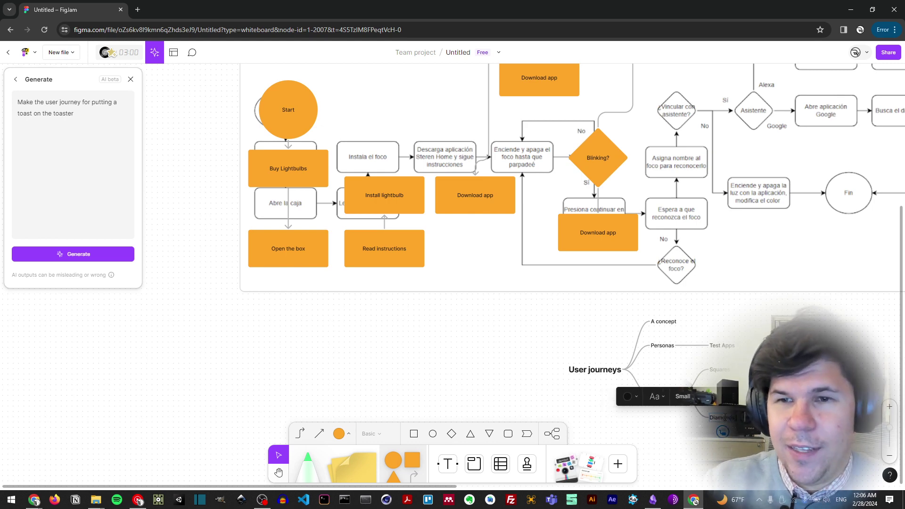
pyautogui.press('Escape')
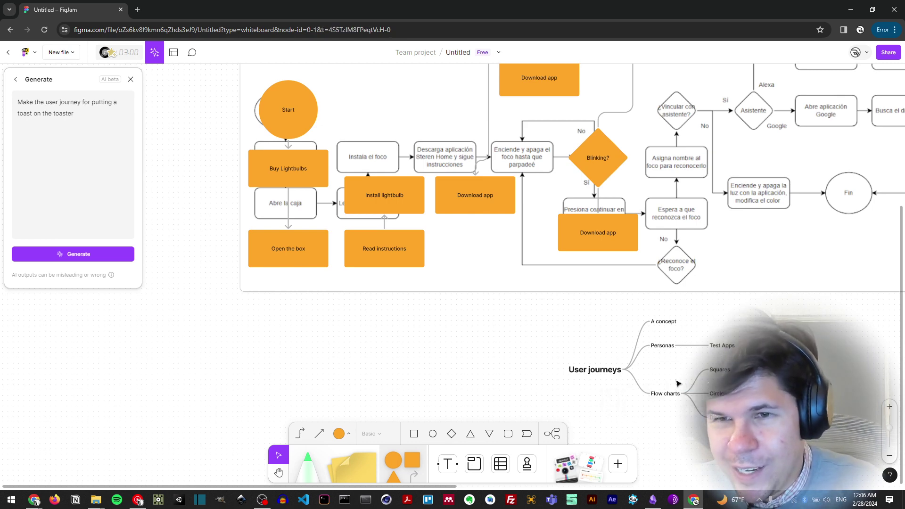
# Move the whole "User journeys" mind map slightly farther down from the lightbulb flow chart.
pyautogui.click(608, 371)
pyautogui.moveTo(612, 374); pyautogui.dragTo(607, 392)
pyautogui.click(505, 352)
# Add a text reading "Text in here" below the lightbulb flow chart and position it to the left of the mind map.
pyautogui.scroll(2, 574, 308)
pyautogui.hscroll(1, 574, 309)
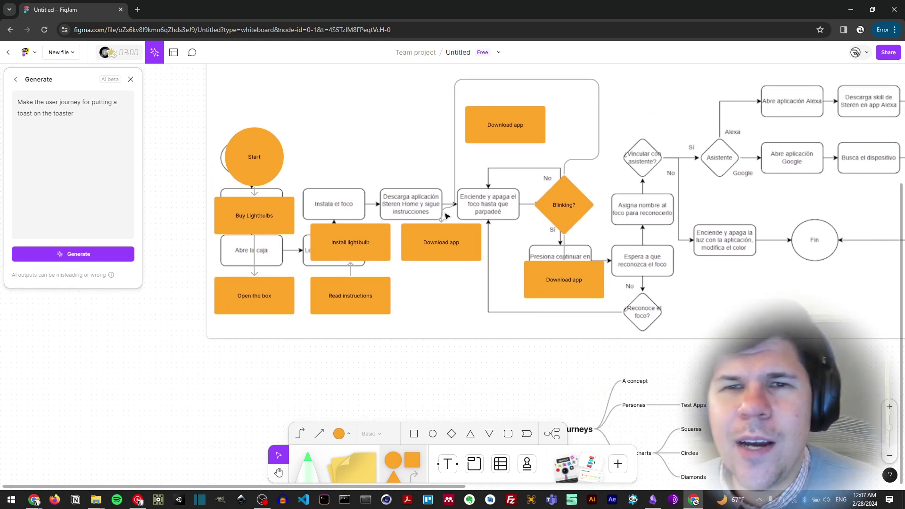
pyautogui.scroll(-1, 418, 262)
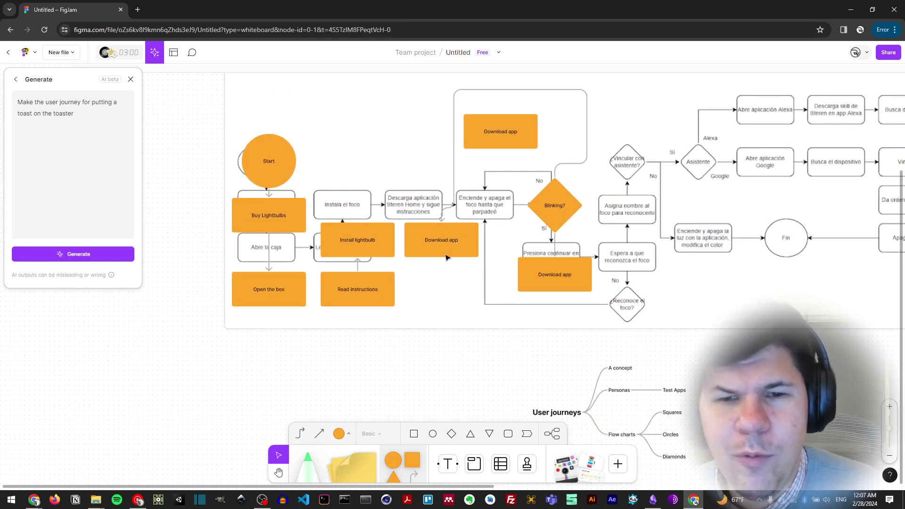
pyautogui.click(452, 466)
pyautogui.click(435, 373)
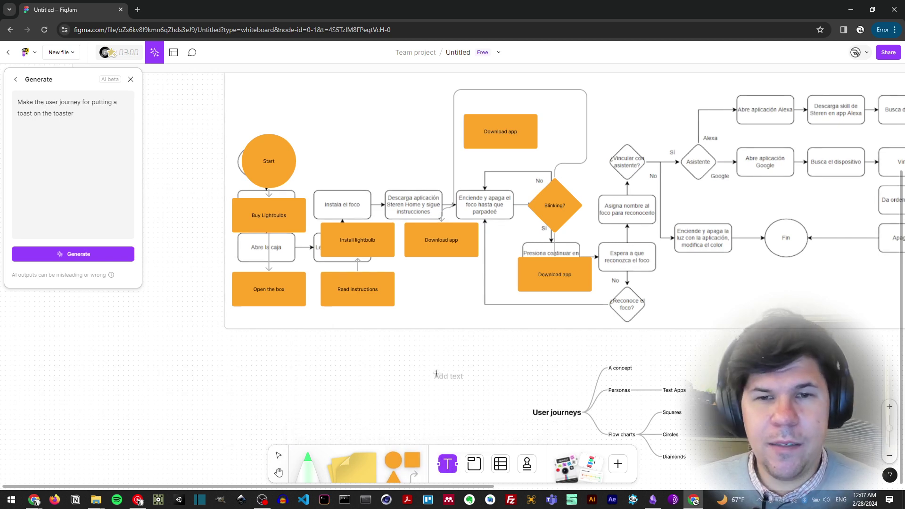
pyautogui.write('Text in here')
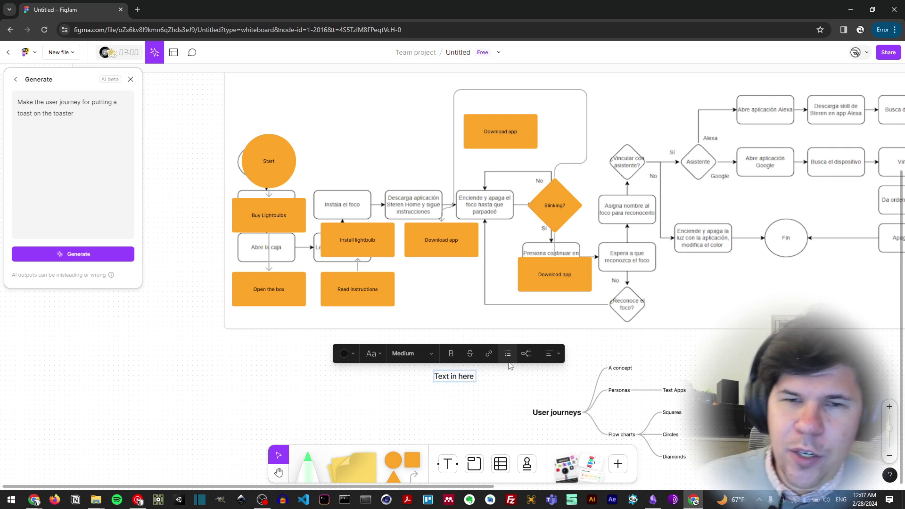
pyautogui.press('Escape')
pyautogui.moveTo(467, 373); pyautogui.dragTo(417, 362)
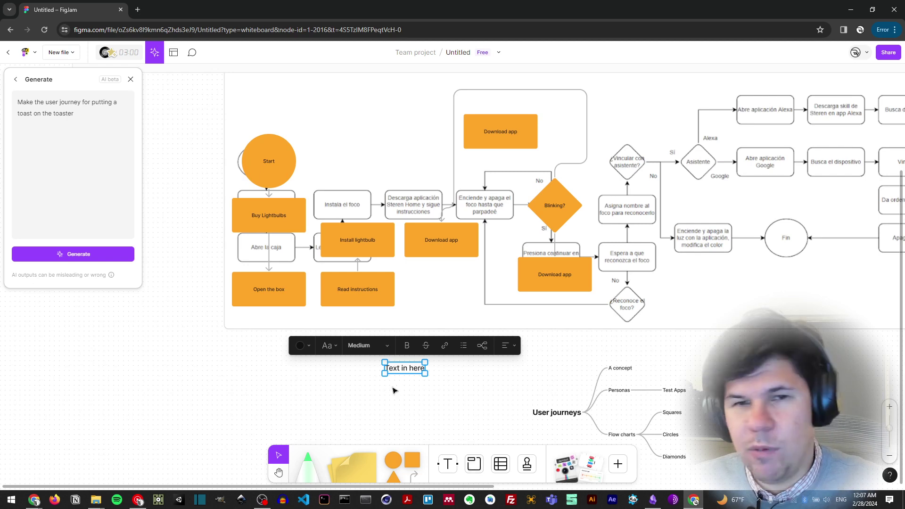
pyautogui.moveTo(401, 369); pyautogui.dragTo(410, 402)
# Move the toaster "Flow chart" section up and to the left, away from the lightbulb flow chart.
pyautogui.scroll(-2, 424, 374)
pyautogui.scroll(-3, 439, 359)
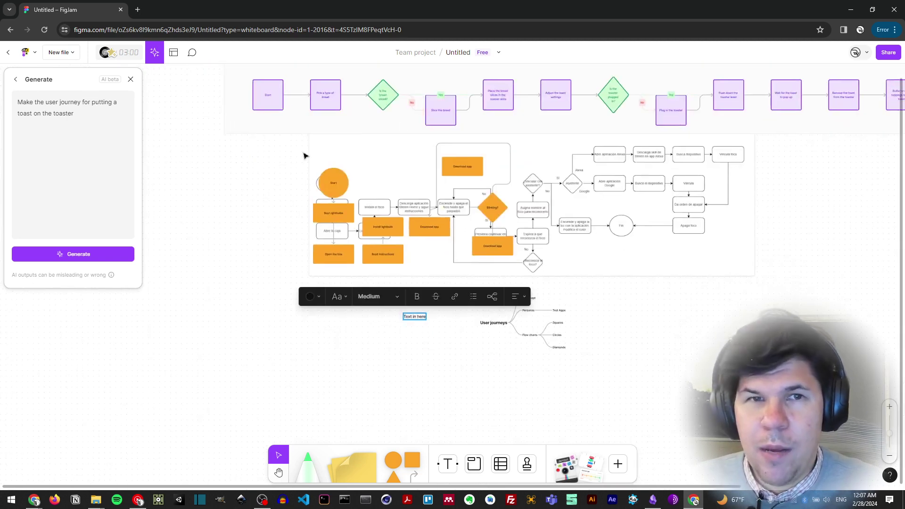
pyautogui.scroll(2, 238, 117)
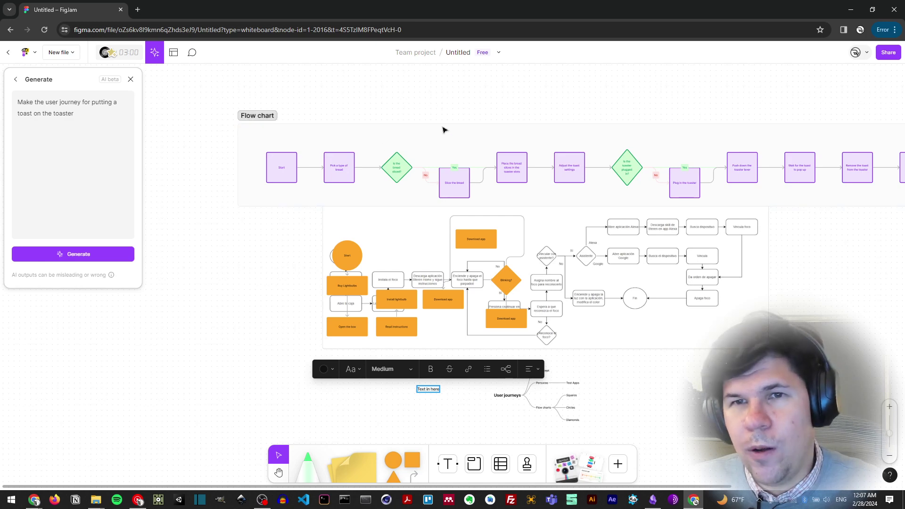
pyautogui.moveTo(264, 117); pyautogui.dragTo(258, 76)
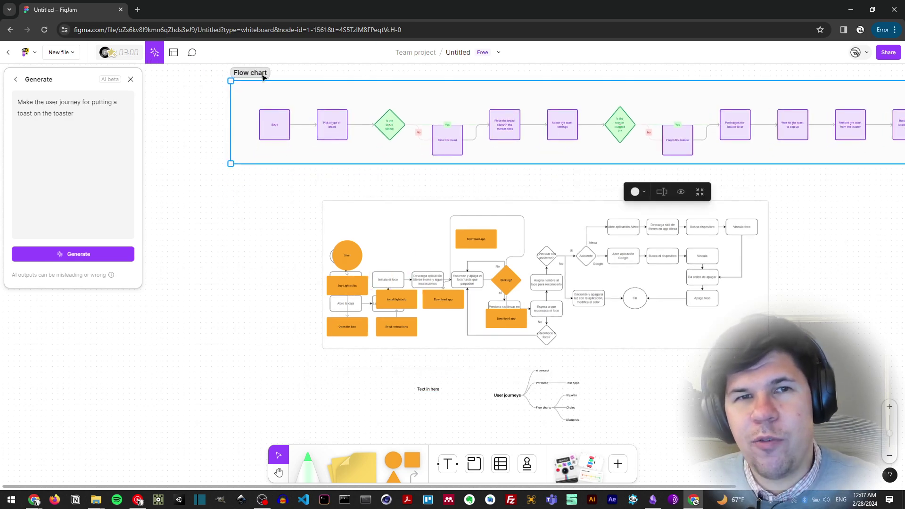
pyautogui.moveTo(257, 75); pyautogui.dragTo(164, 81)
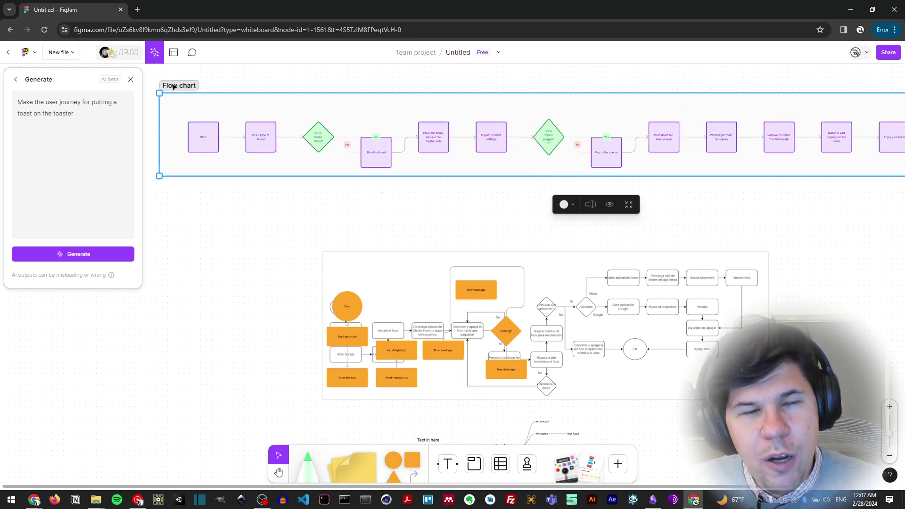
pyautogui.click(149, 86)
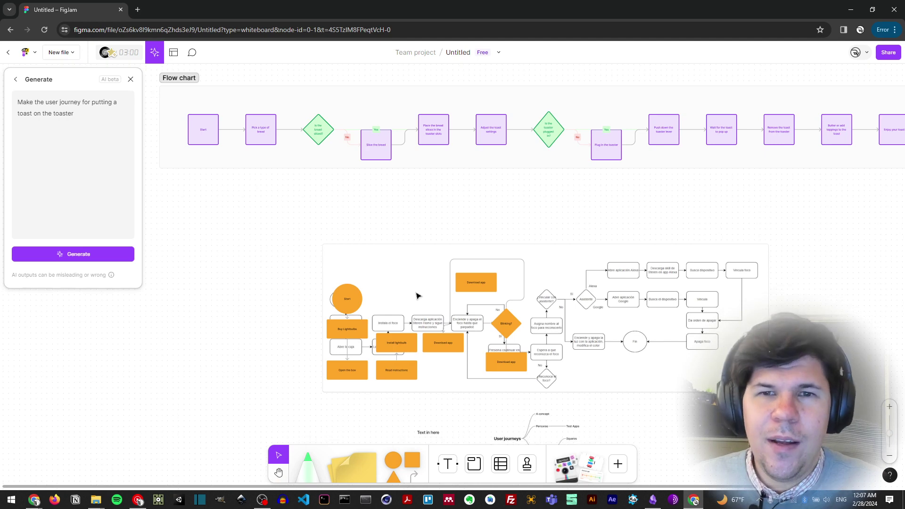
# Draw a section around the lightbulb flow chart, the text and the mind map, and shift it slightly down.
pyautogui.scroll(-5, 419, 295)
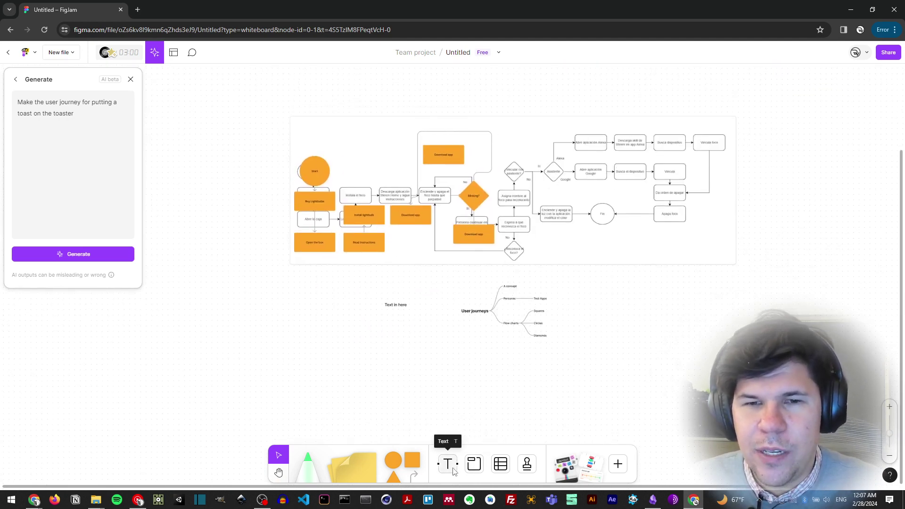
pyautogui.click(474, 464)
pyautogui.moveTo(256, 91); pyautogui.dragTo(790, 364)
pyautogui.moveTo(282, 83); pyautogui.dragTo(279, 115)
# Rename the new section "User Journey - i made" and move it with its contents to the left.
pyautogui.doubleClick(279, 114)
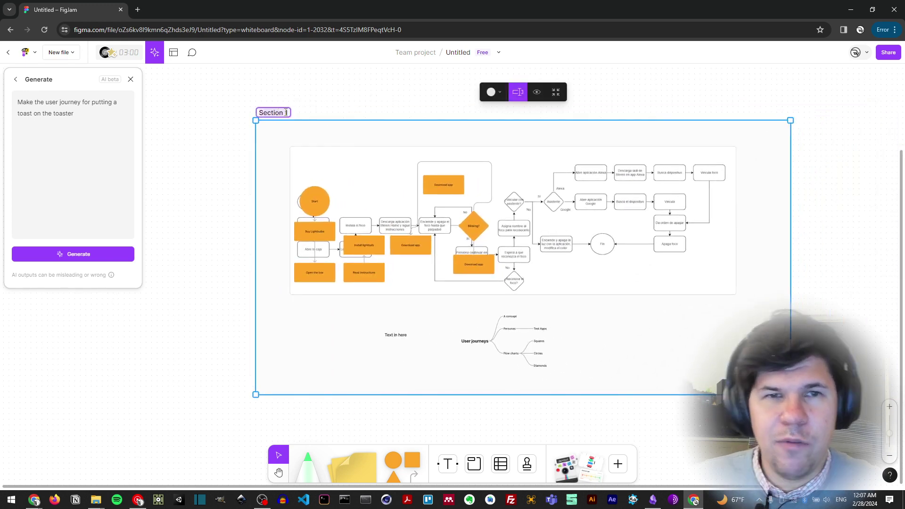
pyautogui.write('Use')
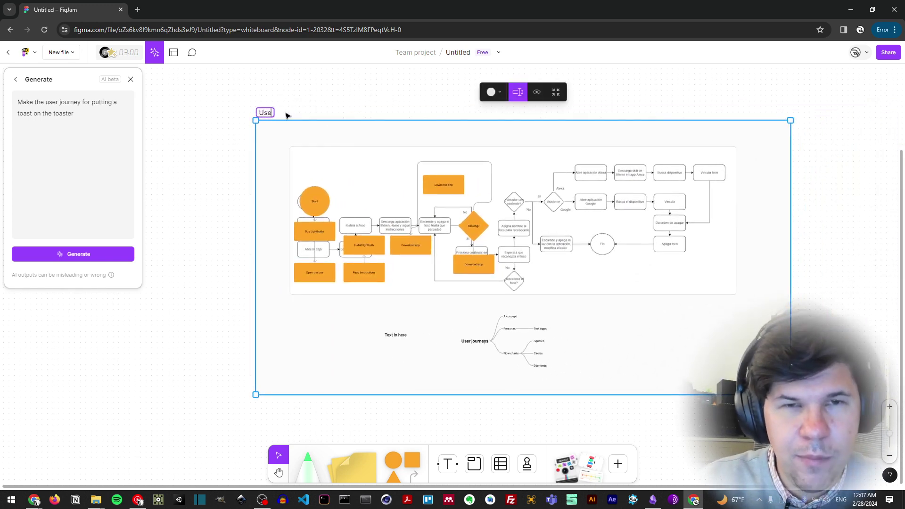
pyautogui.write('r Journey')
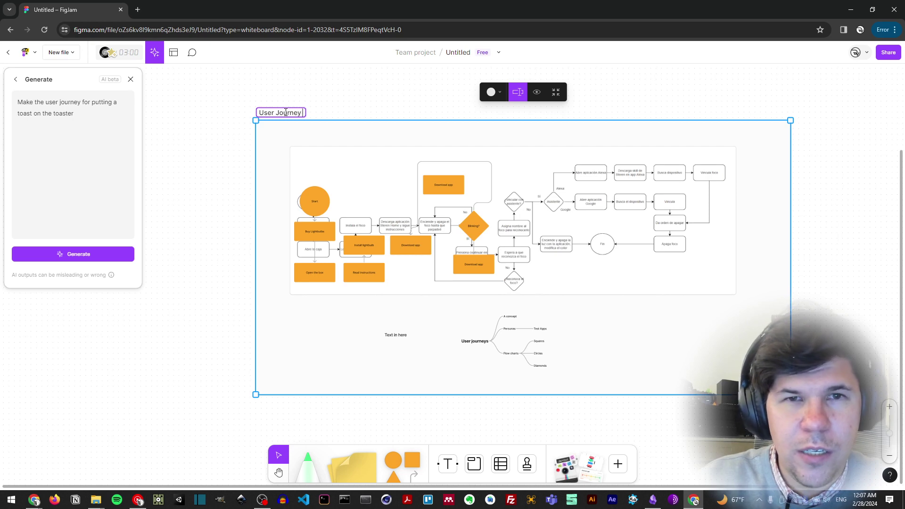
pyautogui.write(' - i made')
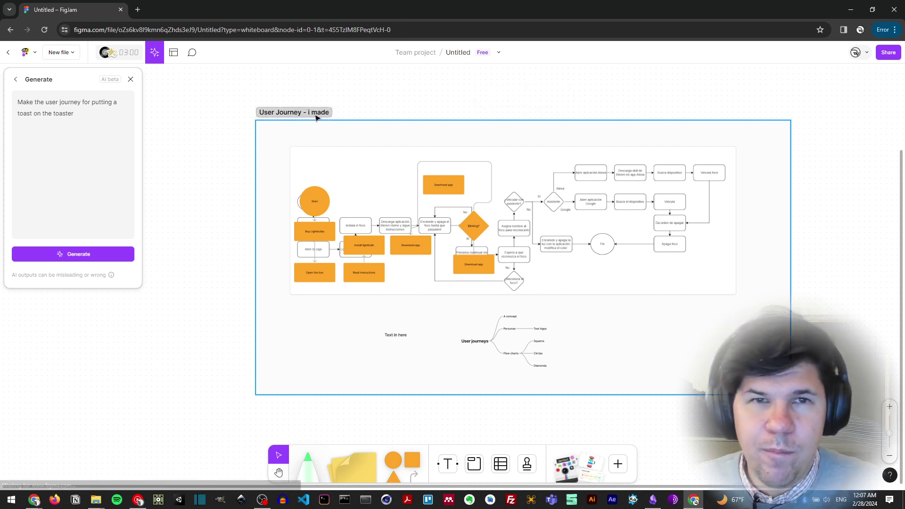
pyautogui.moveTo(315, 115); pyautogui.dragTo(236, 116)
# Sketch green freehand marker strokes: a triangle and a looping curve beside the "User Journey - i made" section, and a doodle across its lower edge.
pyautogui.scroll(-5, 243, 127)
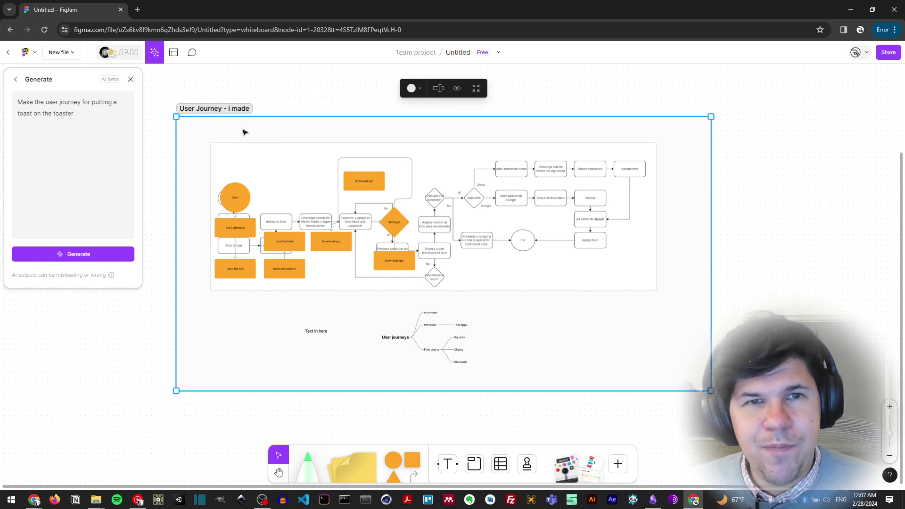
pyautogui.scroll(-8, 242, 158)
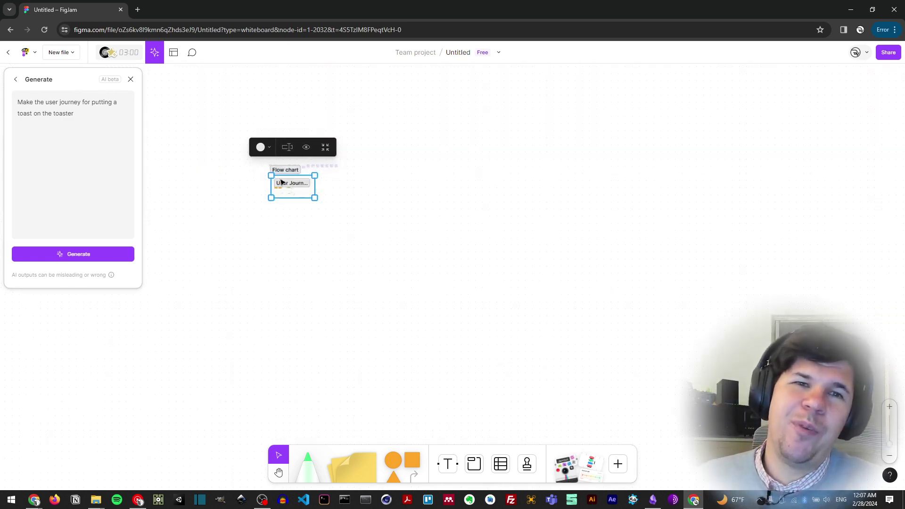
pyautogui.scroll(8, 267, 181)
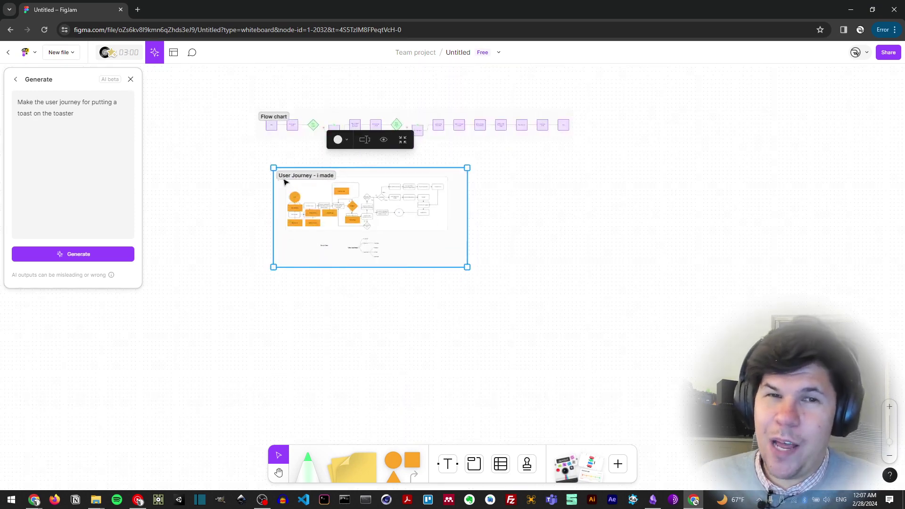
pyautogui.press('m')
pyautogui.moveTo(512, 219)
pyautogui.mouseDown()
pyautogui.moveTo(567, 252)
pyautogui.moveTo(523, 288)
pyautogui.mouseUp()
pyautogui.moveTo(485, 210)
pyautogui.mouseDown()
pyautogui.moveTo(498, 190)
pyautogui.moveTo(515, 206)
pyautogui.mouseUp()
pyautogui.moveTo(425, 267)
pyautogui.mouseDown()
pyautogui.moveTo(443, 233)
pyautogui.moveTo(435, 291)
pyautogui.mouseUp()
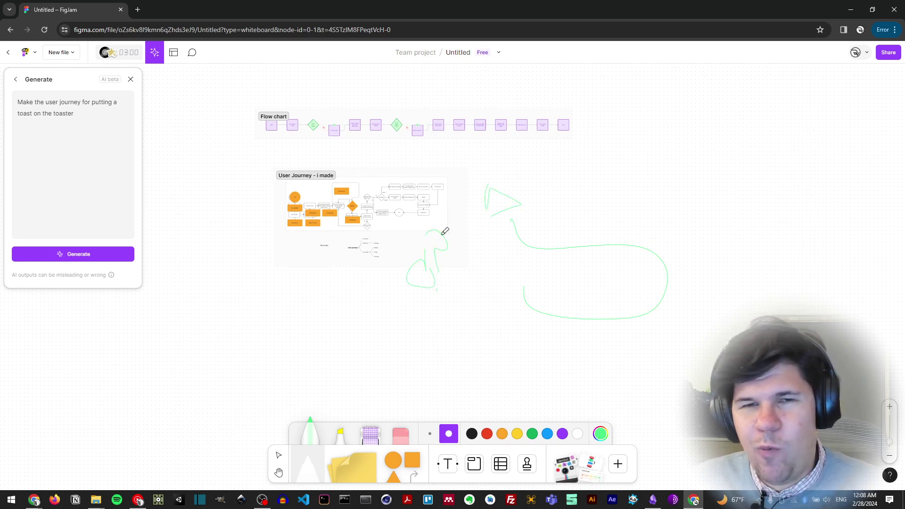
# Set the file's sharing so that anyone with the link can edit it.
pyautogui.scroll(5, 431, 245)
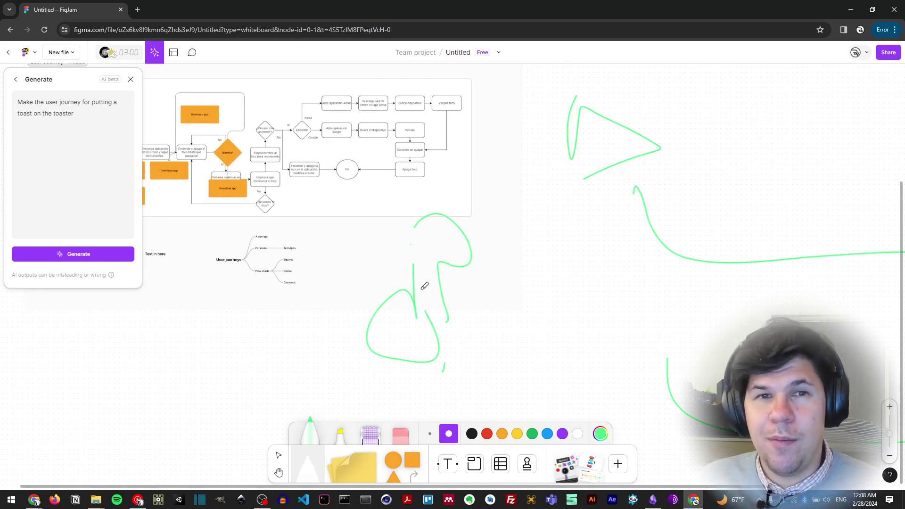
pyautogui.hscroll(-2, 668, 232)
pyautogui.scroll(1, 668, 232)
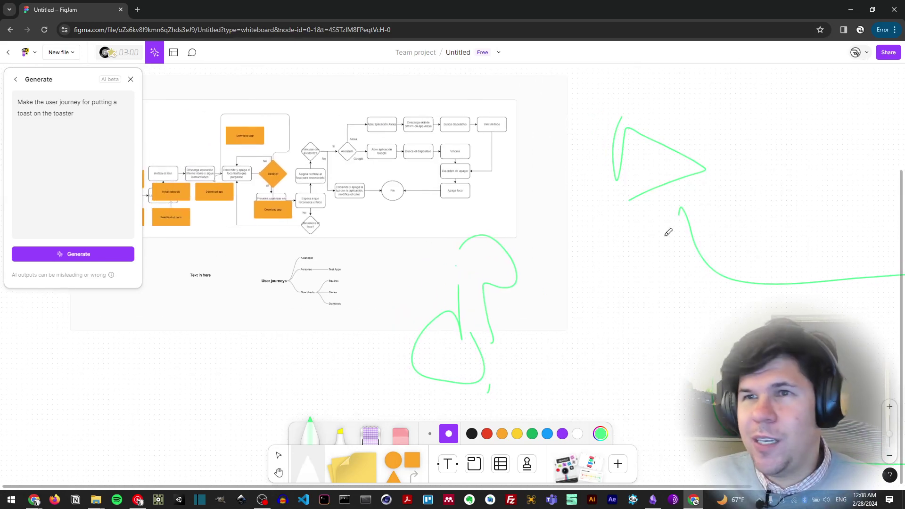
pyautogui.click(893, 53)
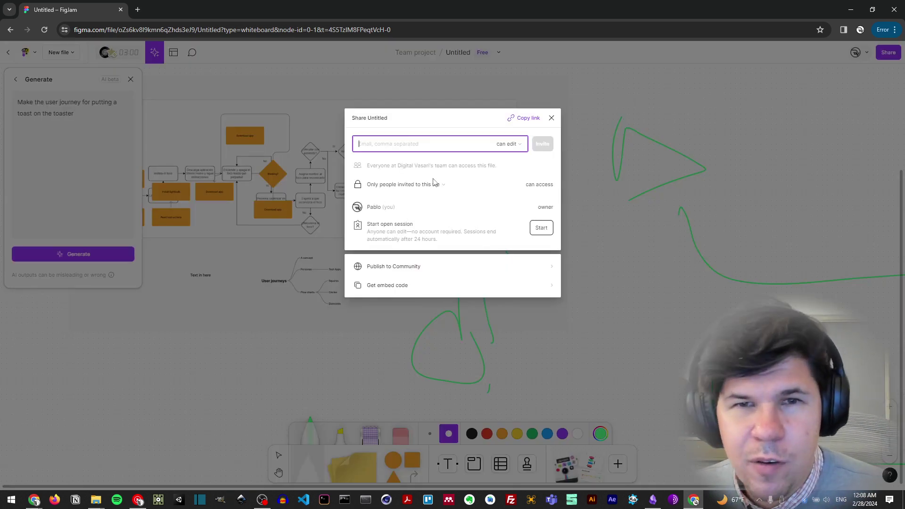
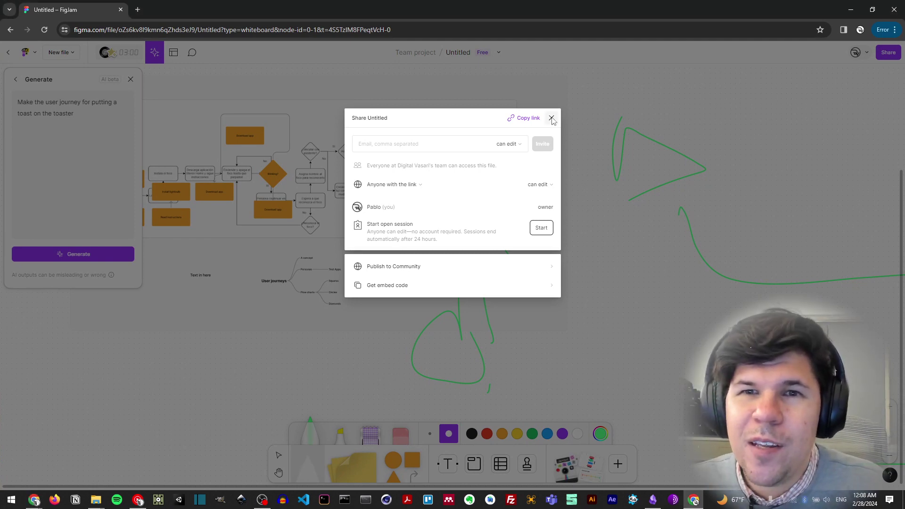
pyautogui.click(551, 118)
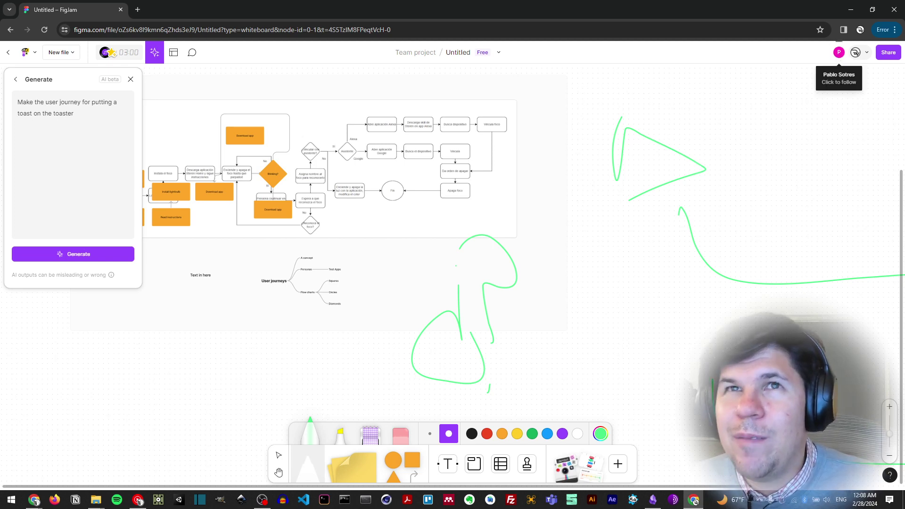
# Follow the other participant's view of the board to watch their edits live.
pyautogui.click(839, 53)
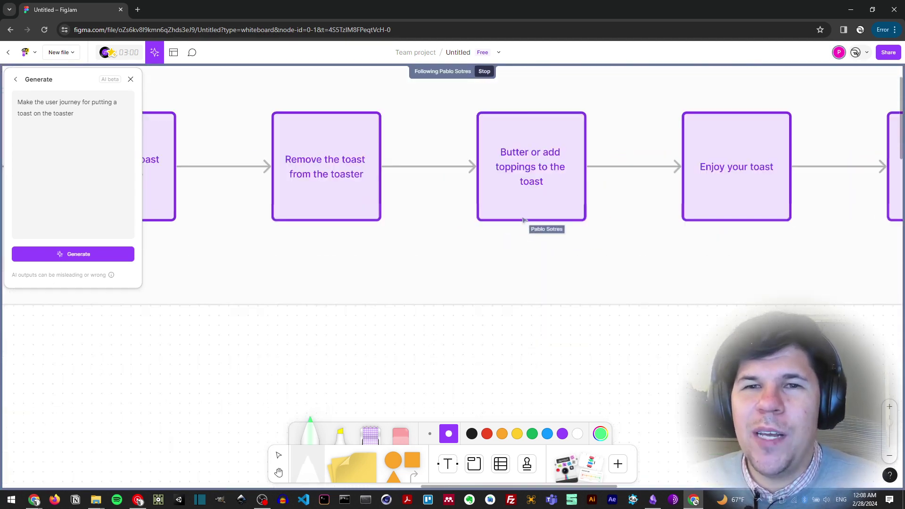
pyautogui.press('Escape')
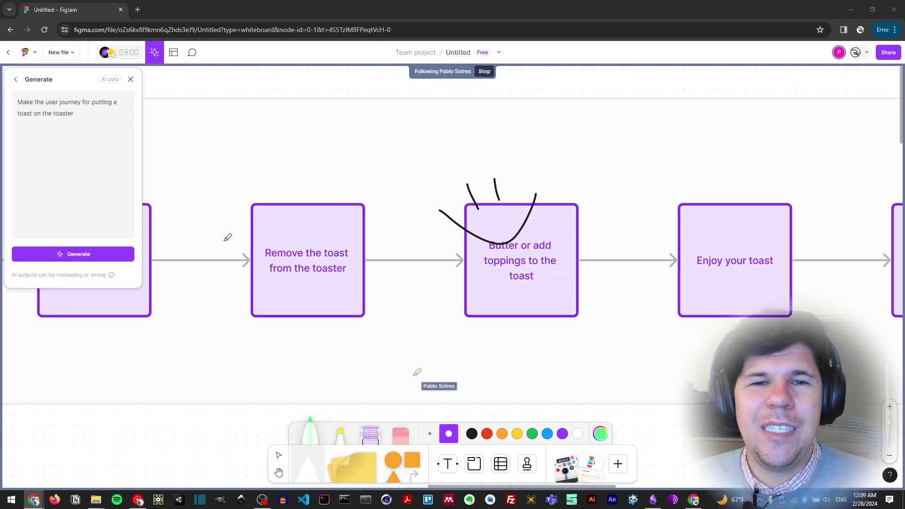
# Place an empty two-by-two table on the blank canvas below the toaster flowchart.
pyautogui.click(279, 473)
pyautogui.click(279, 473)
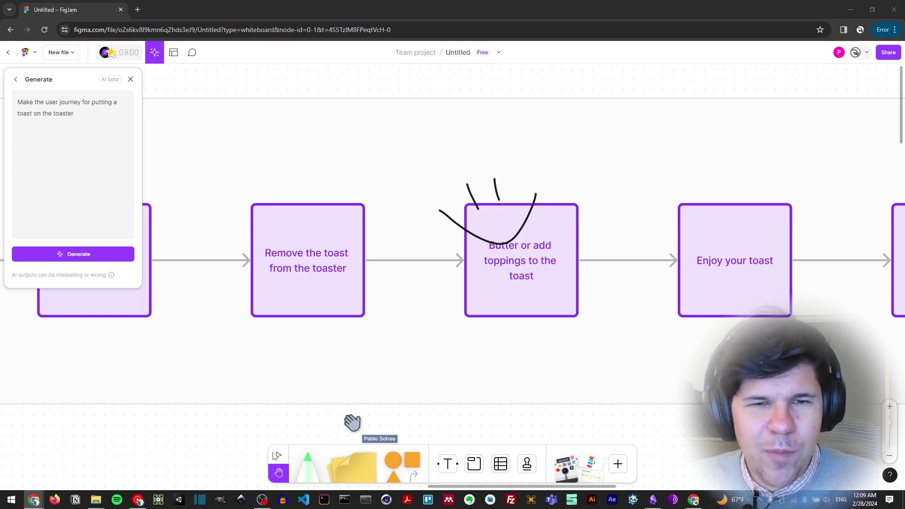
pyautogui.press('v')
pyautogui.scroll(-2, 414, 333)
pyautogui.scroll(-3, 456, 236)
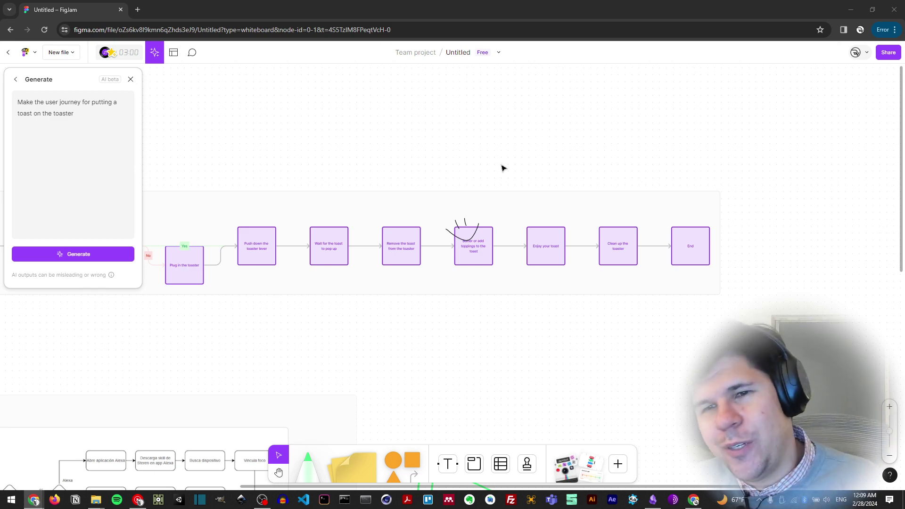
pyautogui.hscroll(-3, 542, 175)
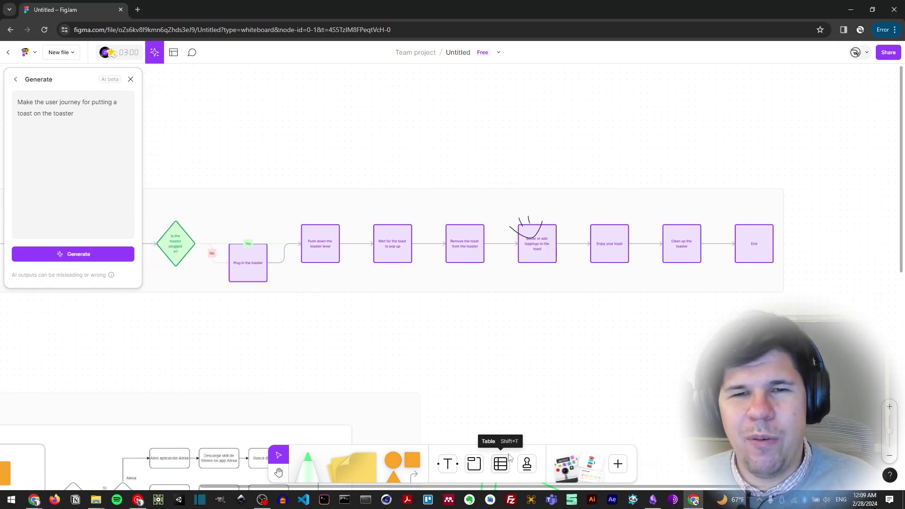
pyautogui.scroll(-3, 437, 339)
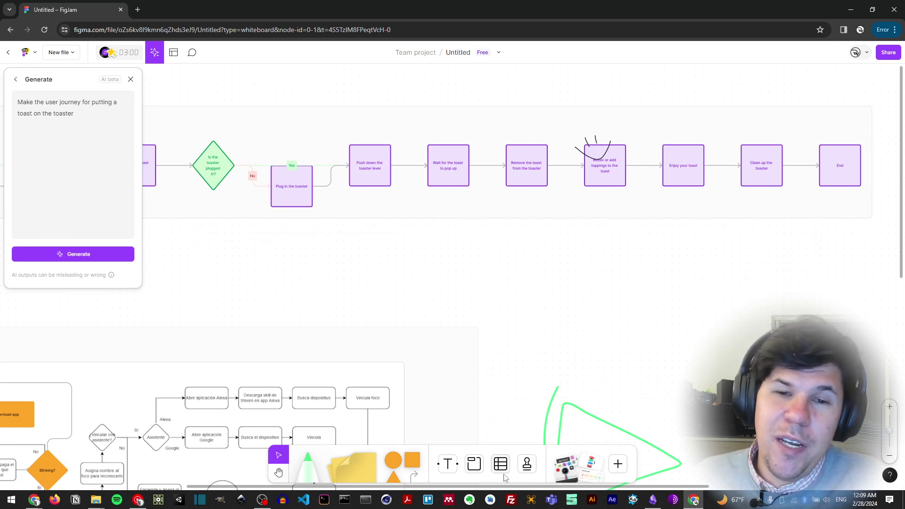
pyautogui.click(501, 465)
pyautogui.click(546, 283)
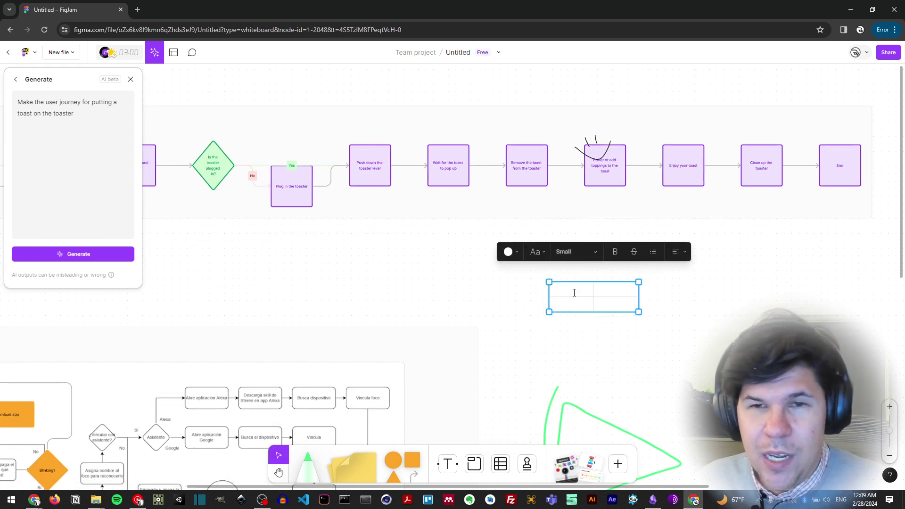
pyautogui.click(584, 291)
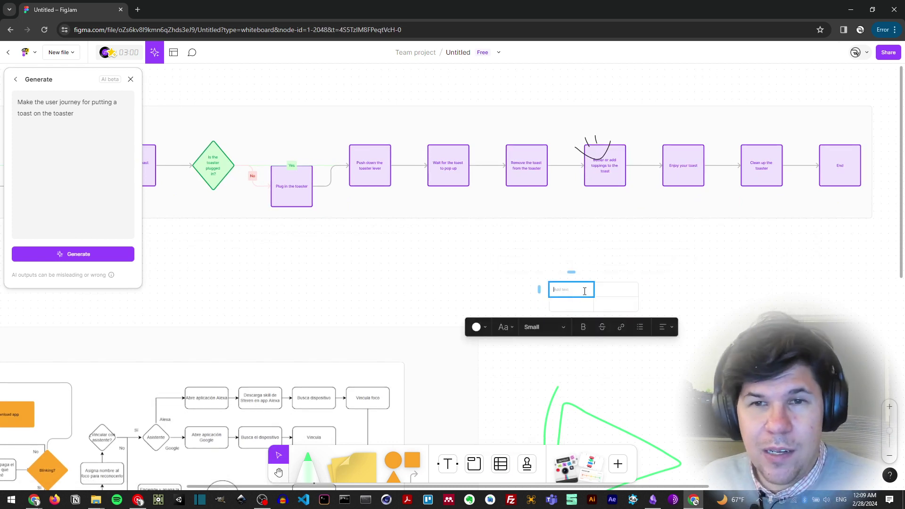
# Stamp the flowchart box about buttering or adding toppings with a thumbs-up and the profile picture stamp.
pyautogui.click(527, 464)
pyautogui.click(527, 345)
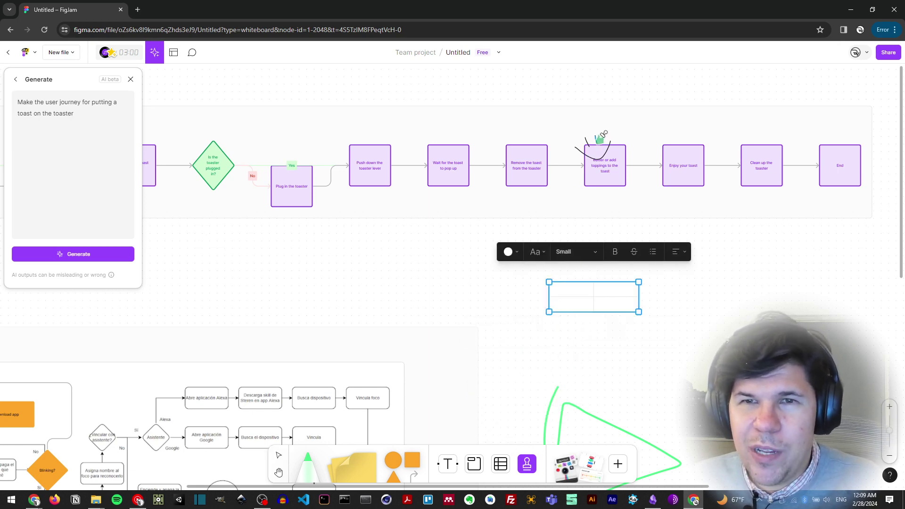
pyautogui.click(527, 464)
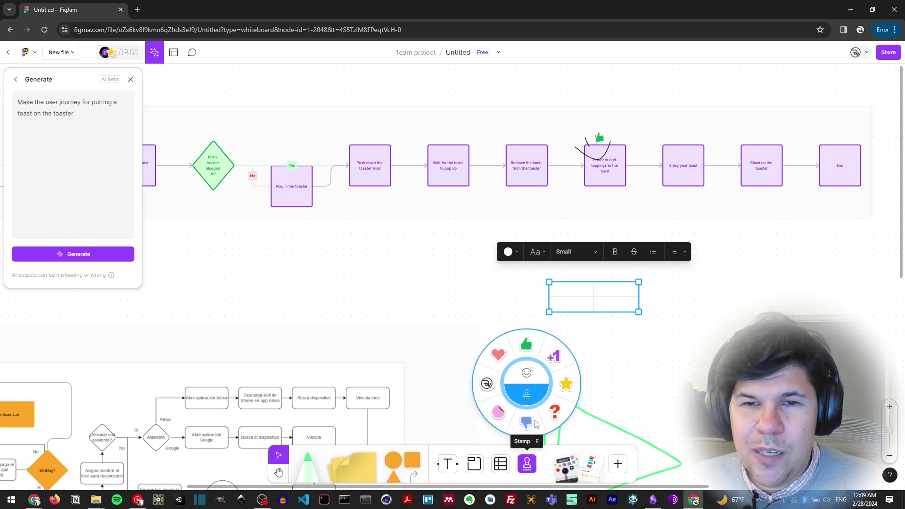
pyautogui.click(488, 384)
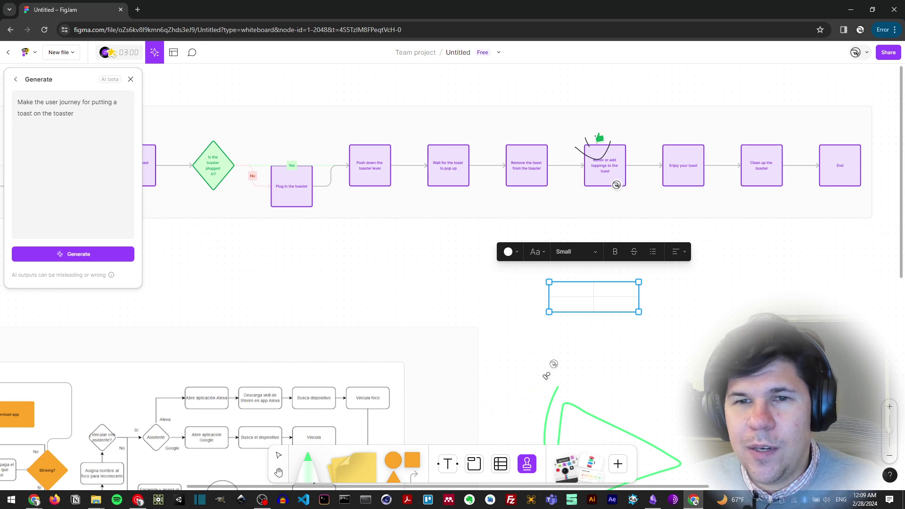
# Send heart-eyes emoji reactions over the flowchart boxes and the canvas below, then select the "Remove the toast from the toaster" box.
pyautogui.click(531, 467)
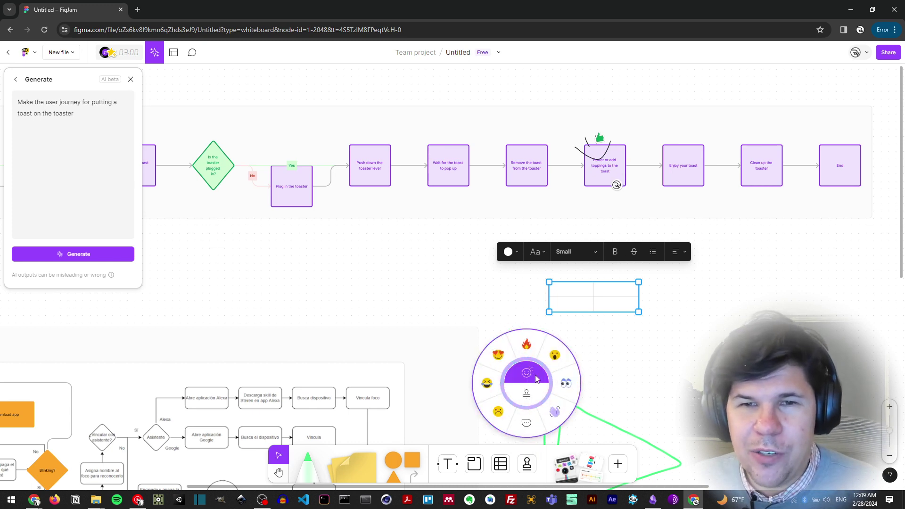
pyautogui.click(498, 354)
pyautogui.click(617, 174)
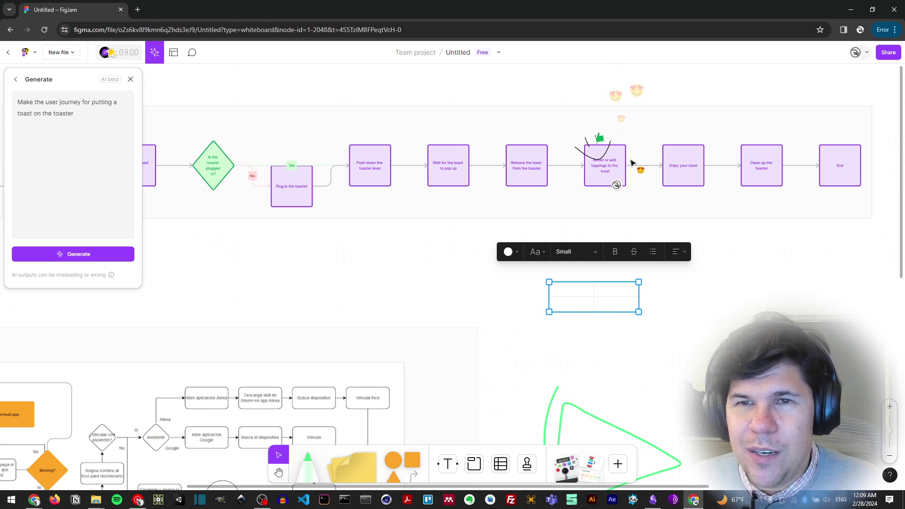
pyautogui.click(674, 166)
pyautogui.click(511, 289)
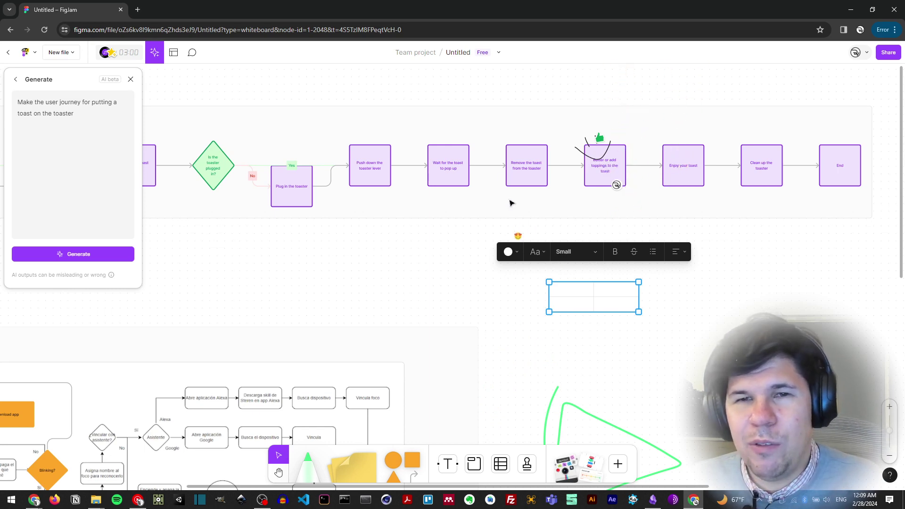
pyautogui.click(524, 168)
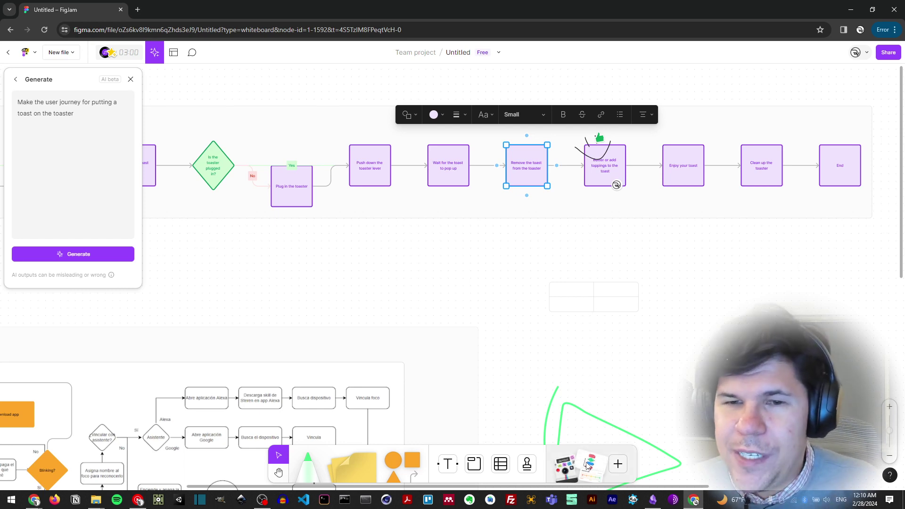
# Add the Giphy Stickers widget from the Brainstorms widgets to the board.
pyautogui.click(618, 465)
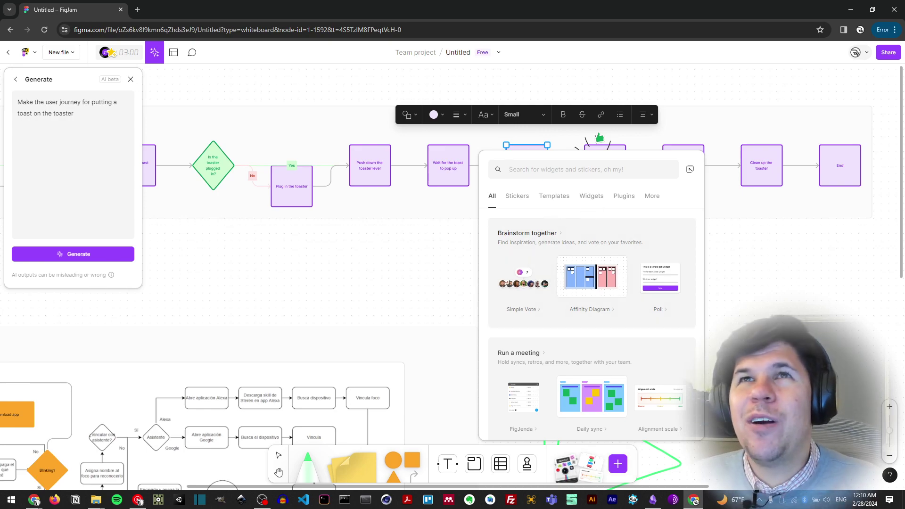
pyautogui.press('super+Tab')
pyautogui.press('Escape')
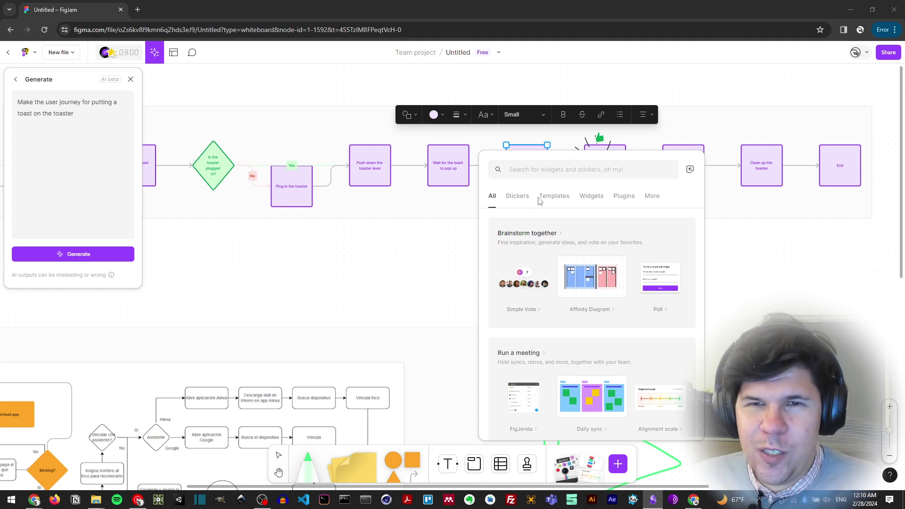
pyautogui.click(589, 196)
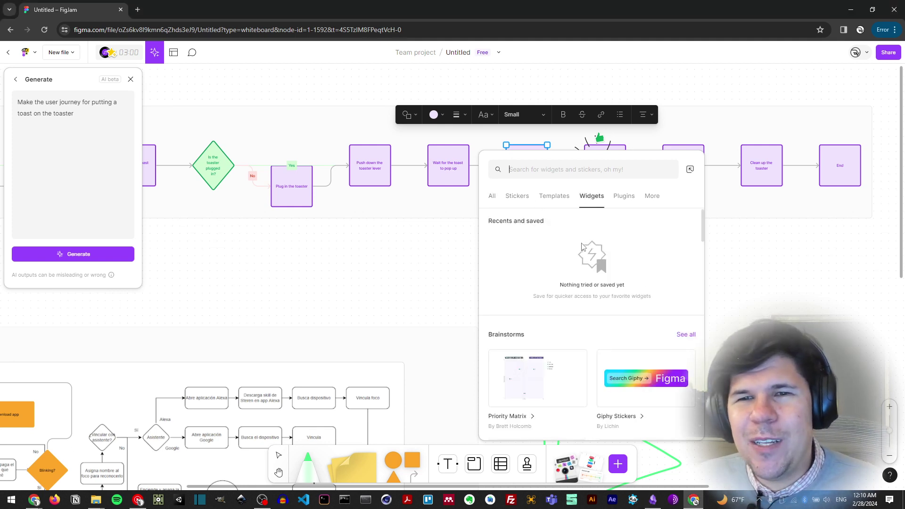
pyautogui.scroll(-2, 606, 321)
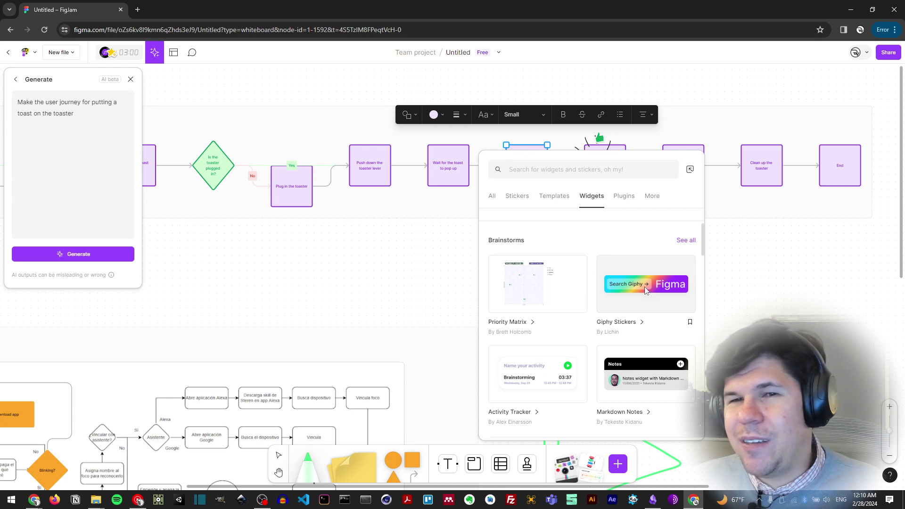
pyautogui.click(646, 289)
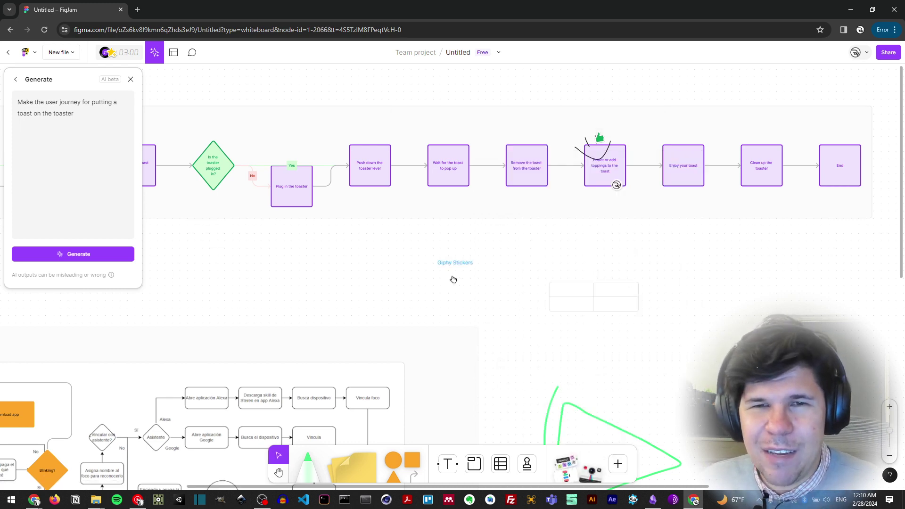
# Search the Giphy Stickers widget for "great".
pyautogui.scroll(5, 465, 277)
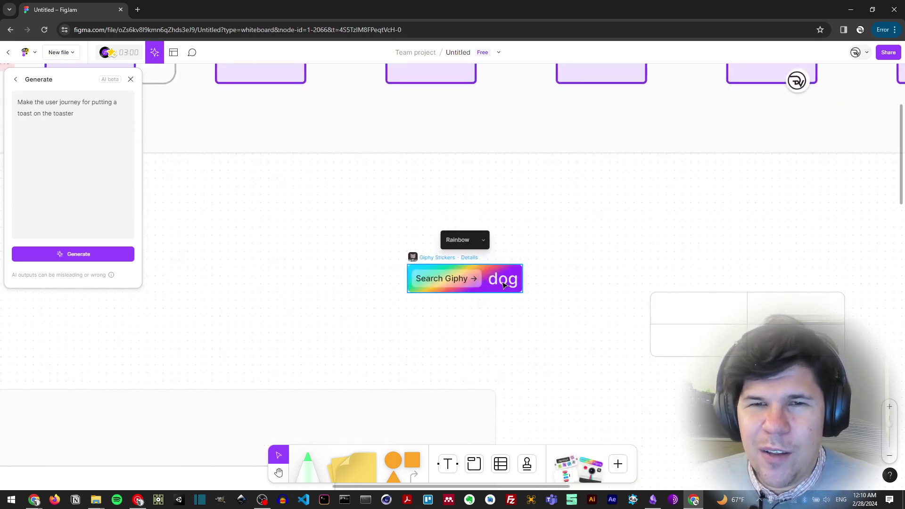
pyautogui.click(443, 285)
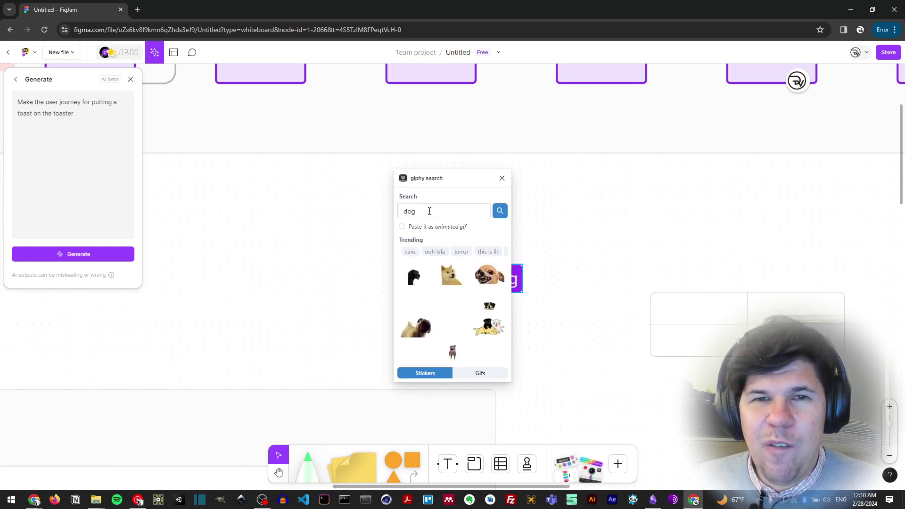
pyautogui.doubleClick(429, 211)
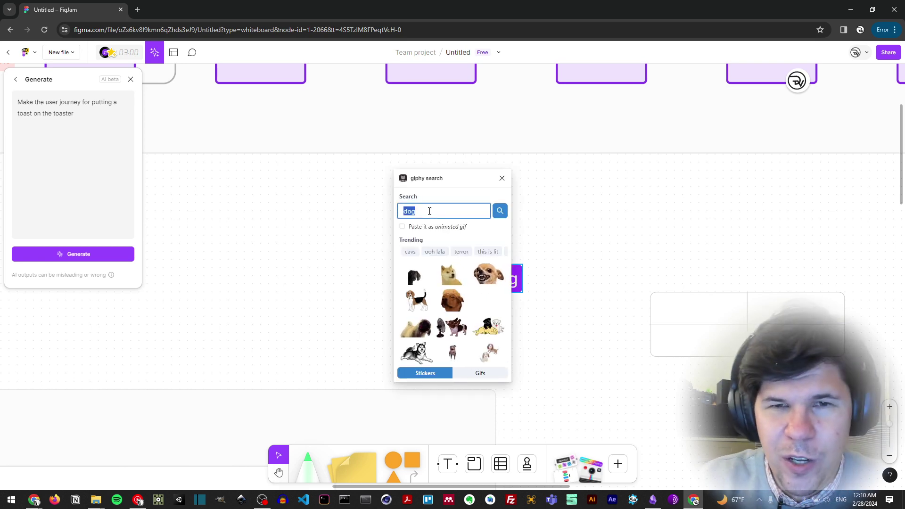
pyautogui.write('great')
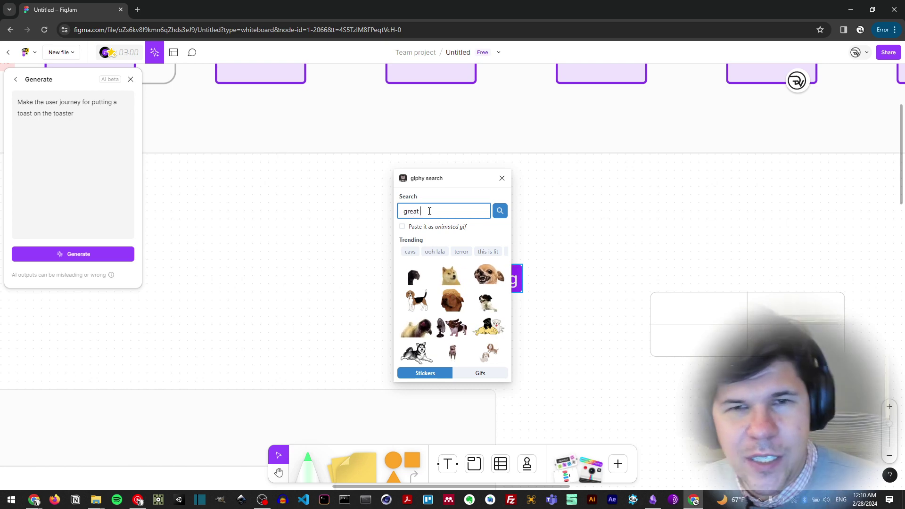
pyautogui.click(501, 215)
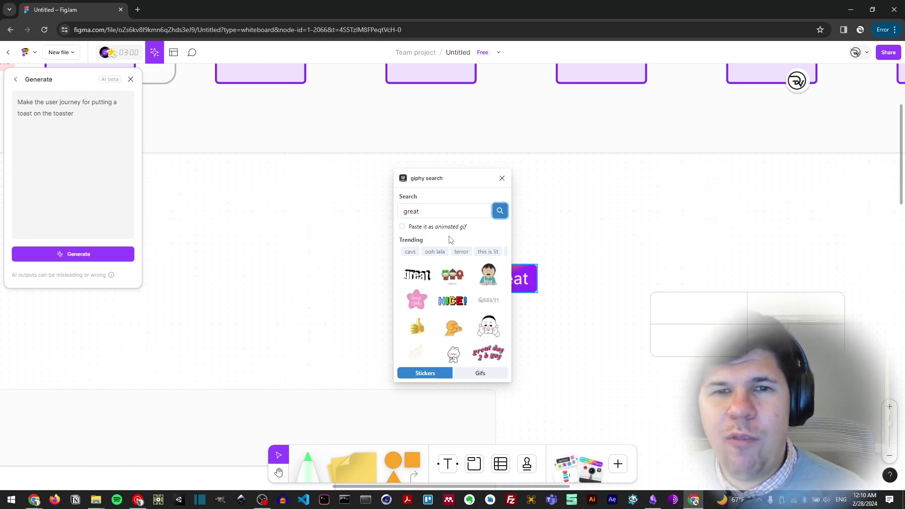
# Insert the cartoon tiger result from the GIFs with pasting as animated GIF enabled, and move the Giphy search window aside.
pyautogui.click(479, 373)
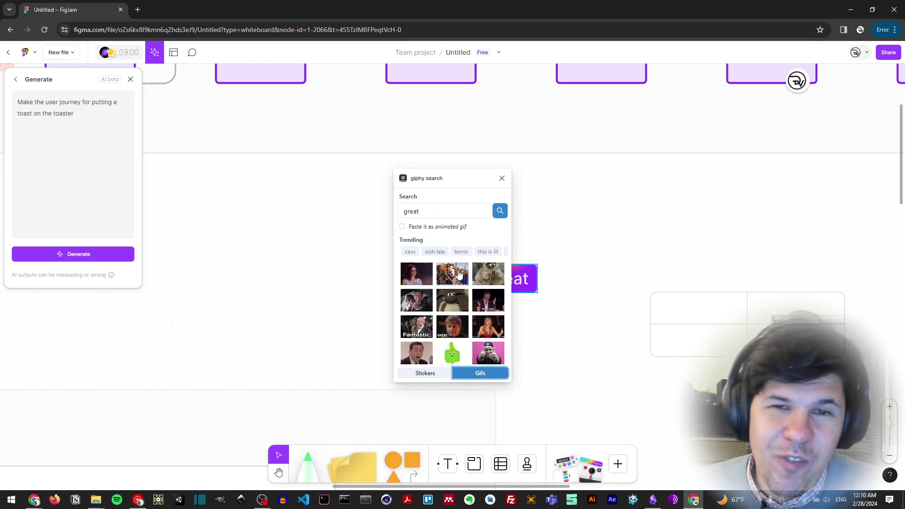
pyautogui.click(457, 278)
pyautogui.moveTo(452, 184); pyautogui.dragTo(655, 165)
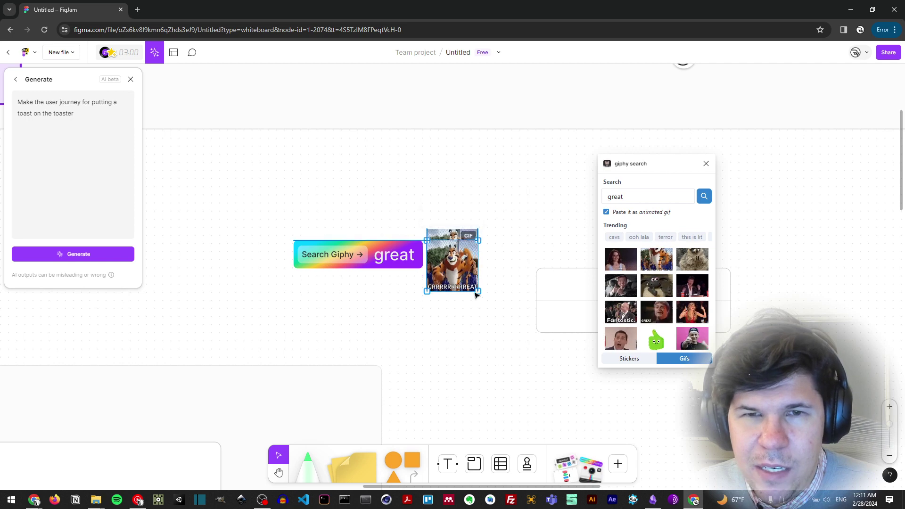
# Delete the two extra copies of the tiger GIF, keeping the animated one.
pyautogui.moveTo(465, 269); pyautogui.dragTo(451, 234)
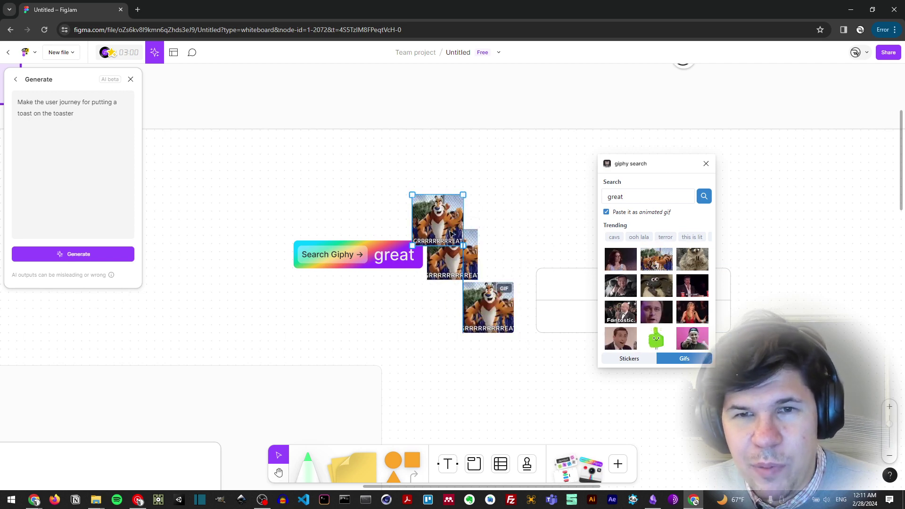
pyautogui.press('Delete')
pyautogui.click(452, 240)
pyautogui.press('Delete')
# Enlarge the remaining tiger GIF and move it clear of the Giphy Stickers widget.
pyautogui.moveTo(476, 317); pyautogui.dragTo(595, 374)
pyautogui.moveTo(553, 312); pyautogui.dragTo(529, 309)
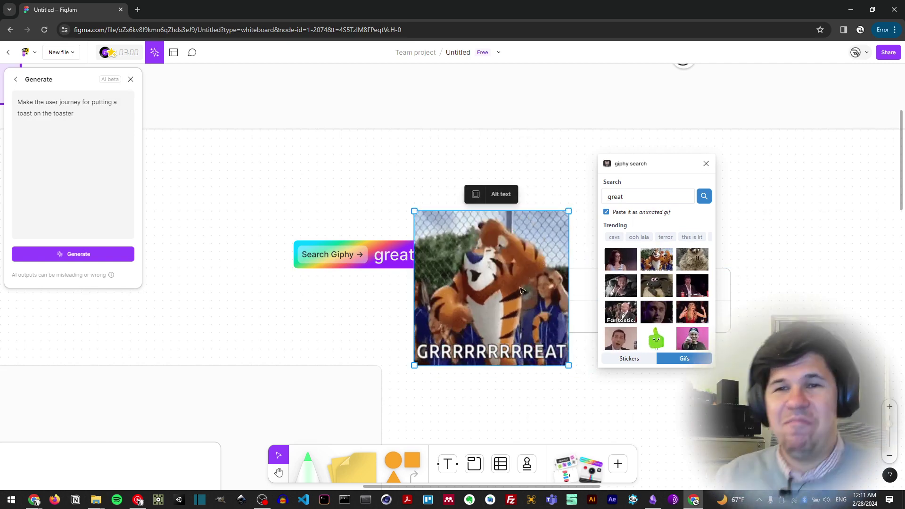
pyautogui.scroll(-5, 656, 273)
pyautogui.scroll(-3, 668, 282)
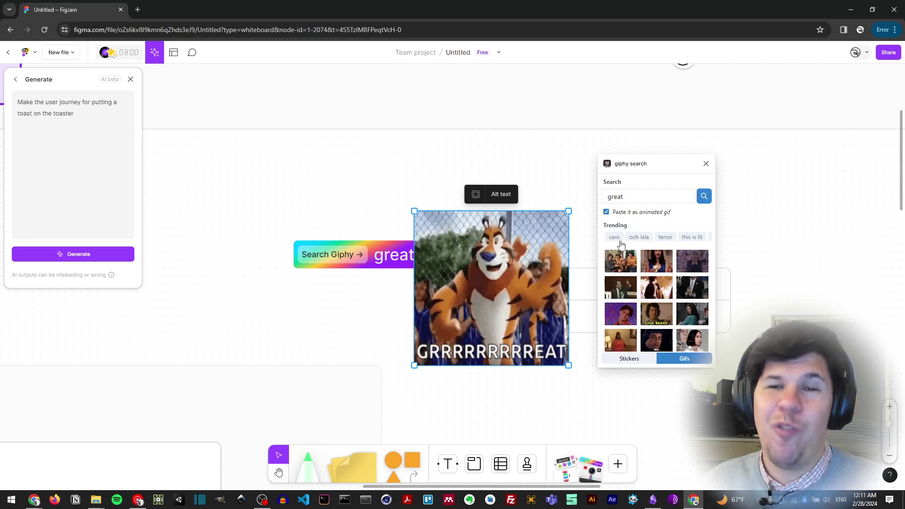
pyautogui.moveTo(543, 226); pyautogui.dragTo(600, 210)
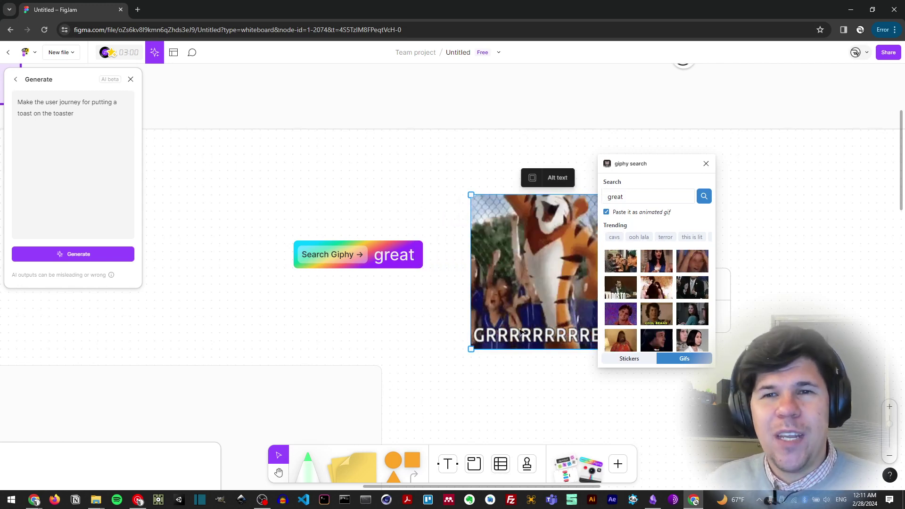
# Search the widgets library for "dice" and close the Giphy search window that covers it.
pyautogui.click(617, 464)
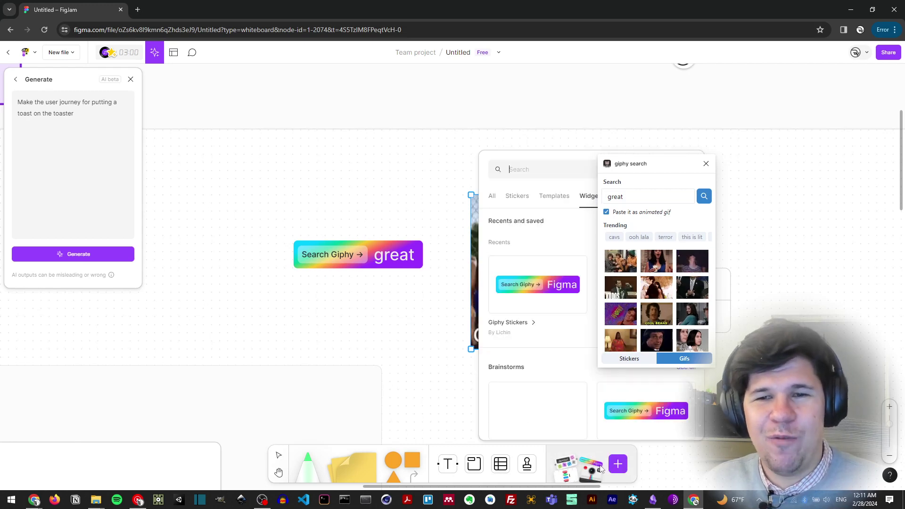
pyautogui.write('dice')
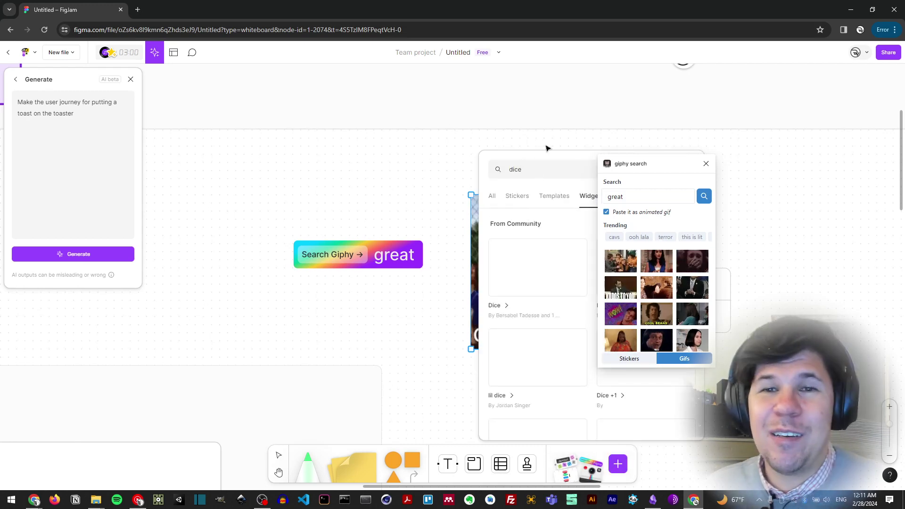
pyautogui.click(705, 165)
pyautogui.click(706, 164)
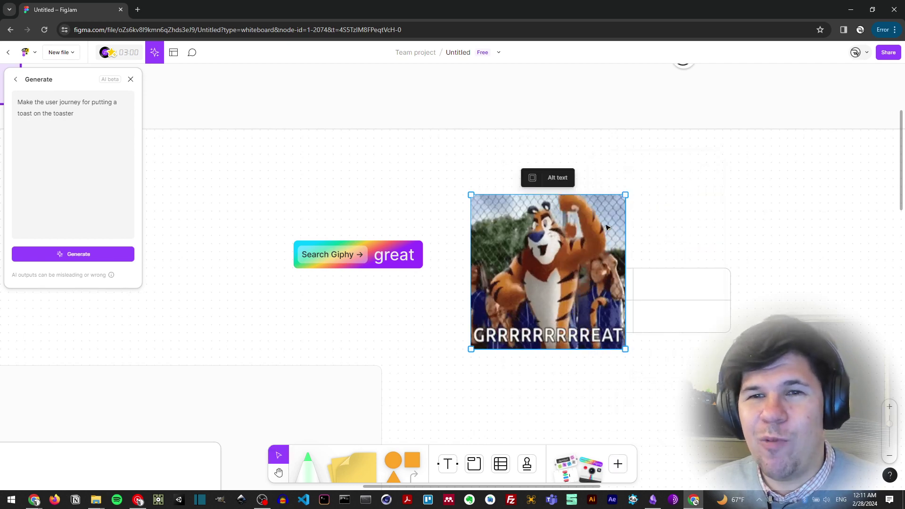
# Place the Dice widget with the white five-dot die over the tiger GIF's lower corner and roll it.
pyautogui.click(618, 463)
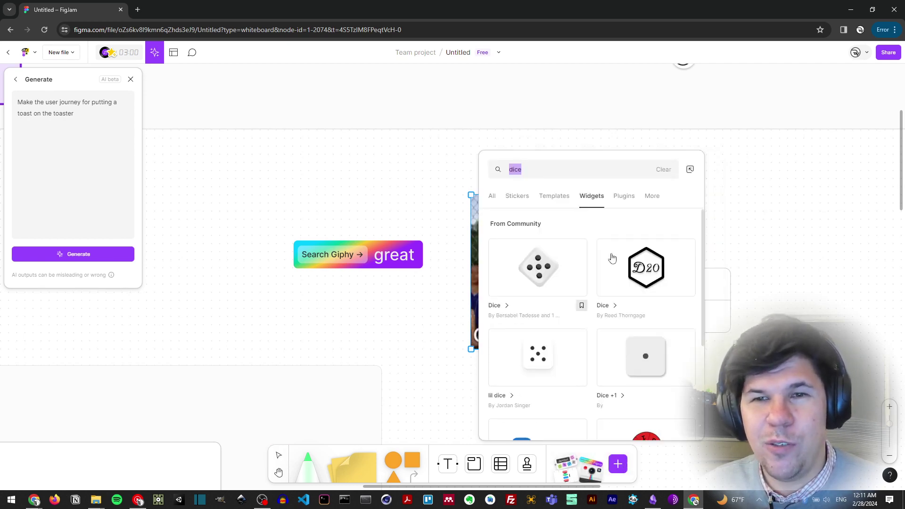
pyautogui.moveTo(550, 274); pyautogui.dragTo(458, 332)
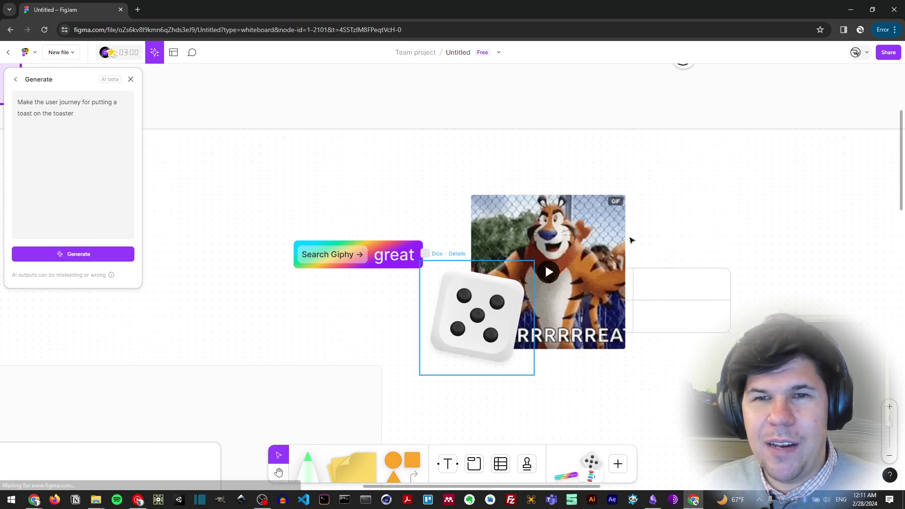
pyautogui.click(460, 325)
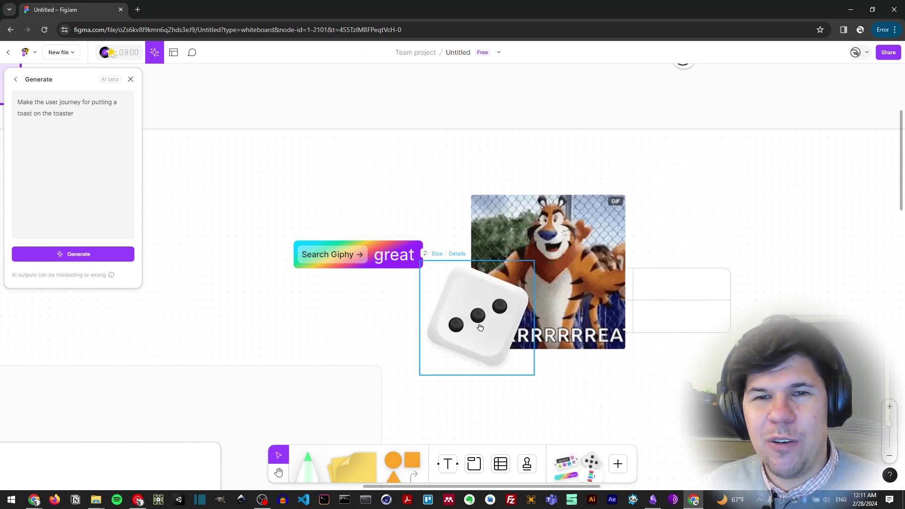
# Delete the Giphy Stickers widget, the tiger GIF, the Dice widget and the table below the toaster flowchart.
pyautogui.moveTo(478, 327); pyautogui.dragTo(396, 366)
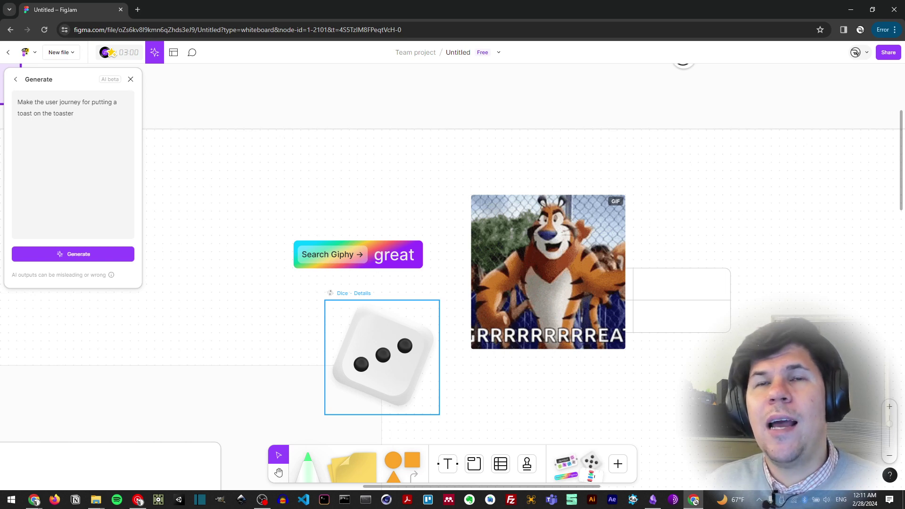
pyautogui.scroll(-1, 531, 326)
pyautogui.scroll(-3, 523, 307)
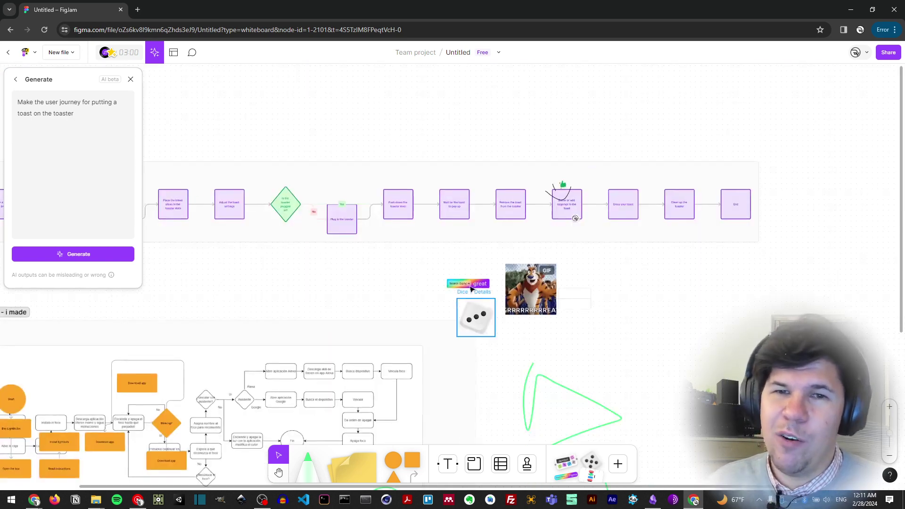
pyautogui.press('Escape')
pyautogui.click(544, 300)
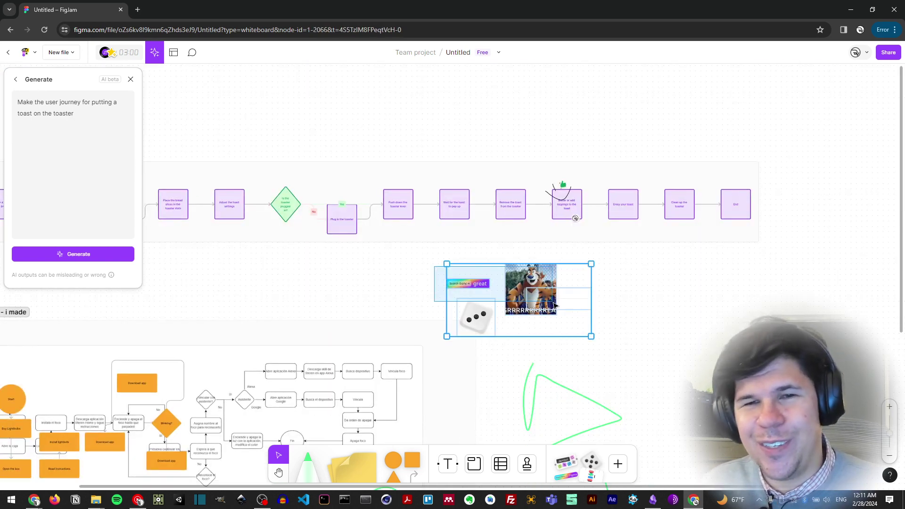
pyautogui.press('Delete')
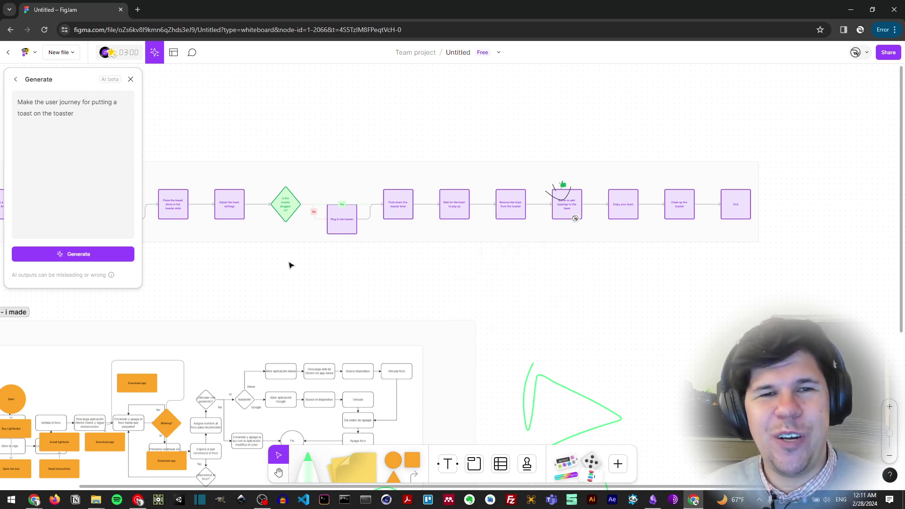
# Delete the "Text in here" label and the "User journeys" mind map below the lightbulb flowchart.
pyautogui.hscroll(-5, 401, 260)
pyautogui.scroll(-4, 491, 216)
pyautogui.scroll(5, 325, 288)
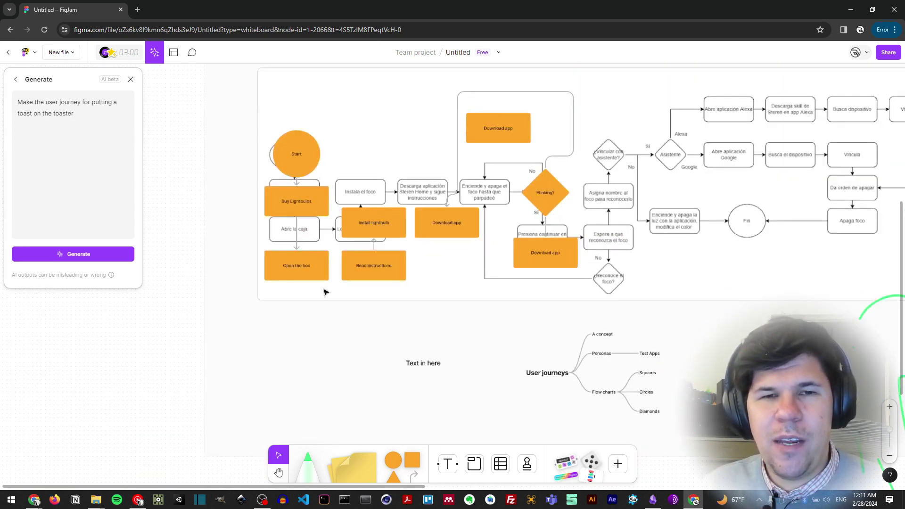
pyautogui.moveTo(414, 335); pyautogui.dragTo(702, 457)
pyautogui.press('Delete')
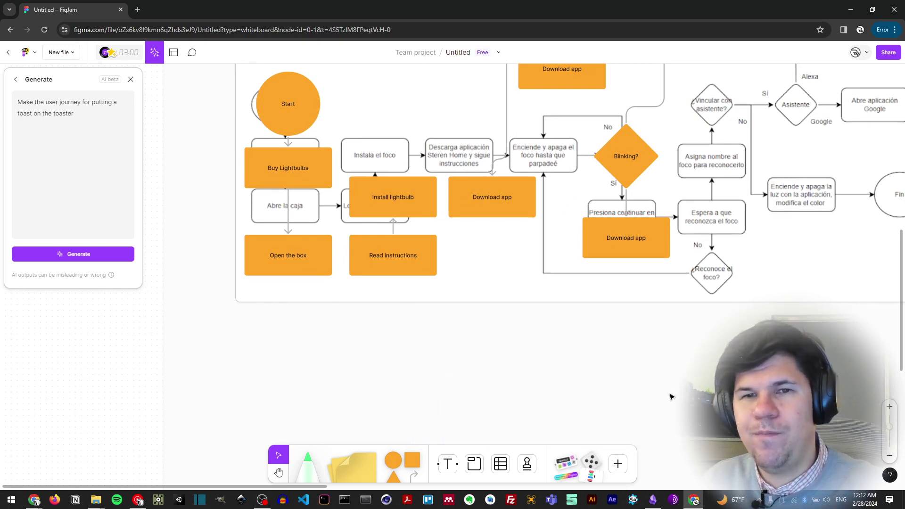
# Delete the Spanish reference flowchart image lying behind the orange lightbulb shapes.
pyautogui.click(531, 272)
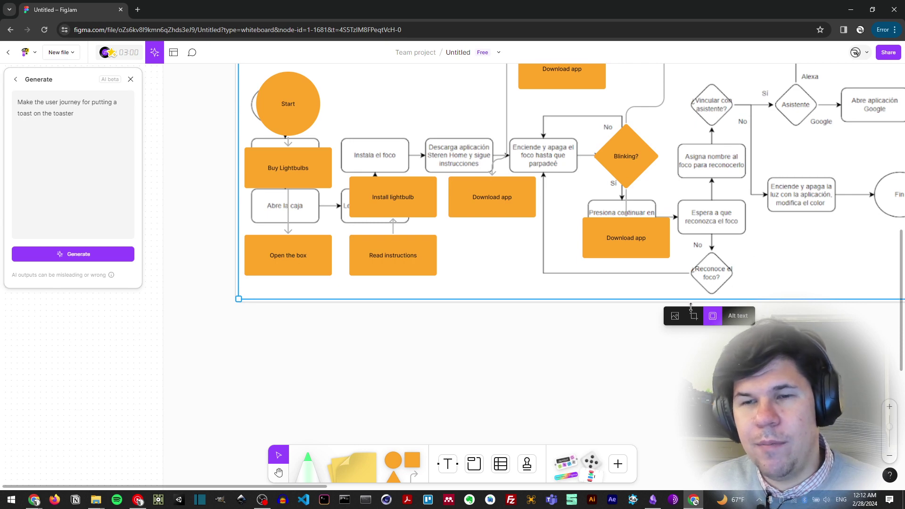
pyautogui.rightClick(756, 254)
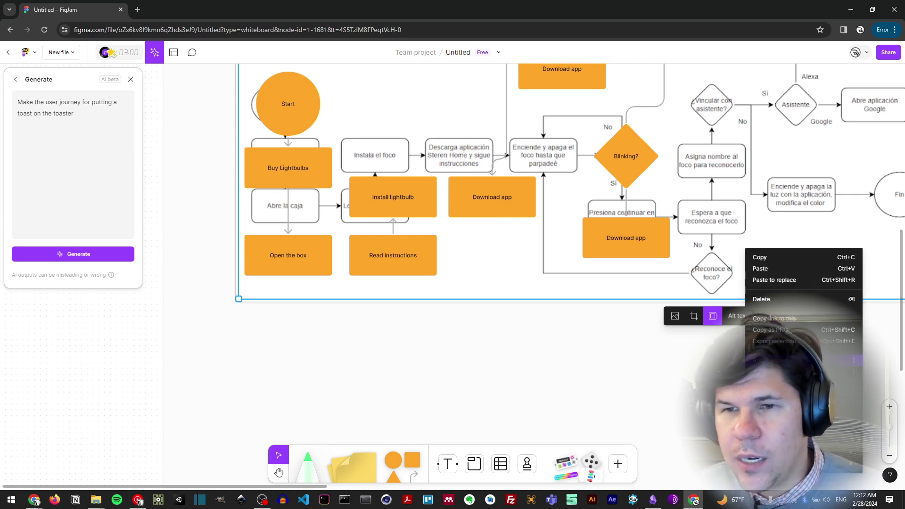
pyautogui.click(749, 225)
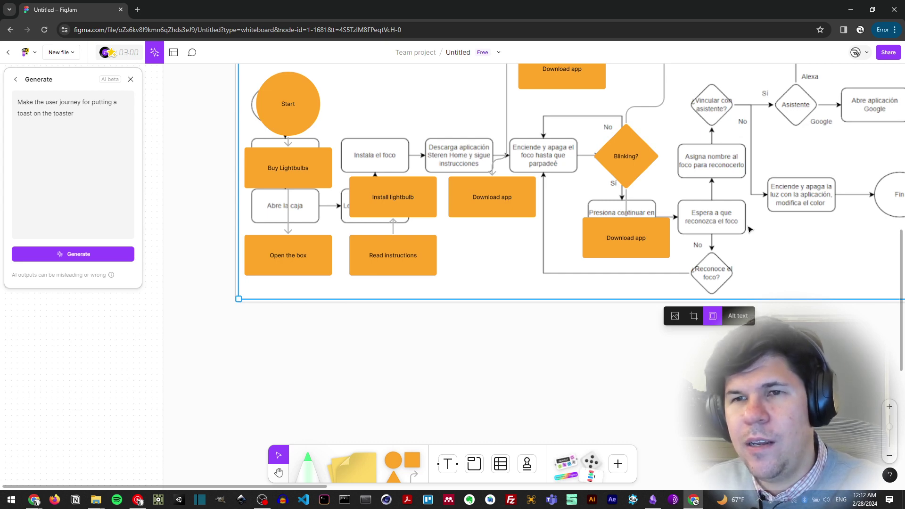
pyautogui.press('Delete')
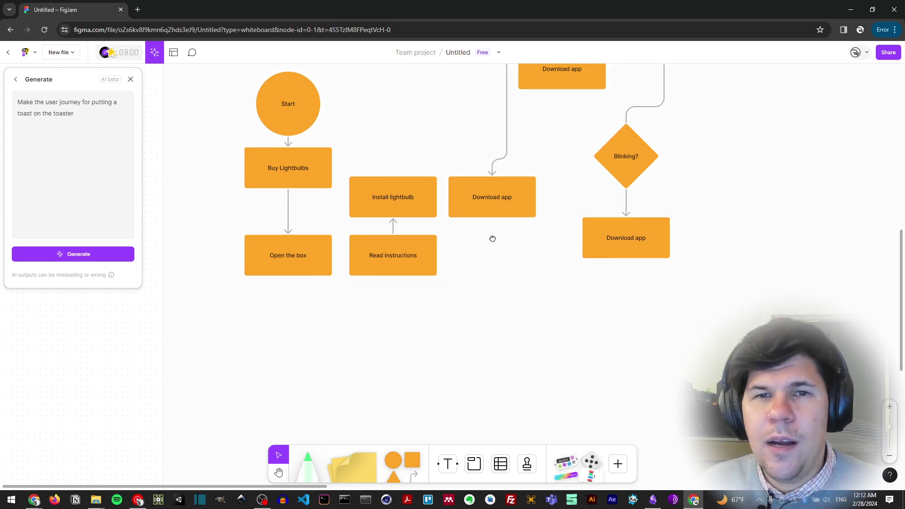
# Connect the "Install lightbulb" box to the adjacent "Download app" box with an arrow.
pyautogui.scroll(1, 448, 260)
pyautogui.hscroll(-1, 448, 259)
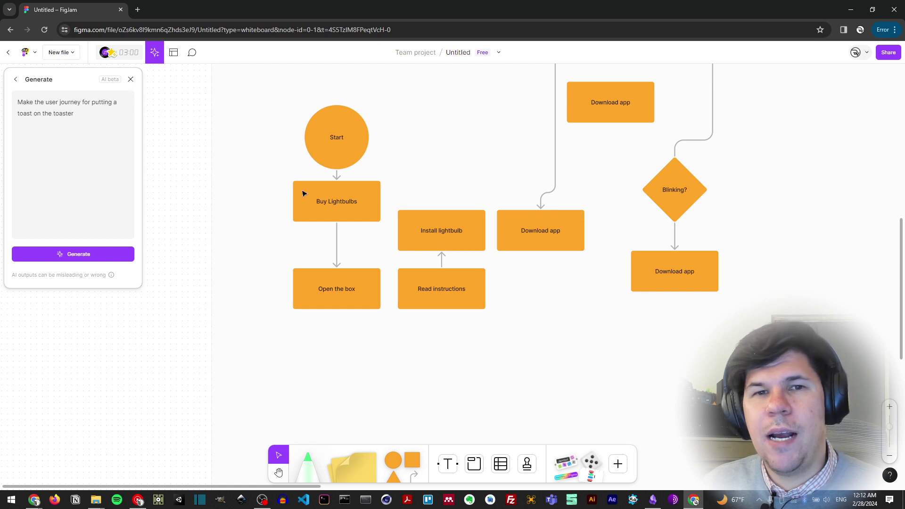
pyautogui.click(437, 233)
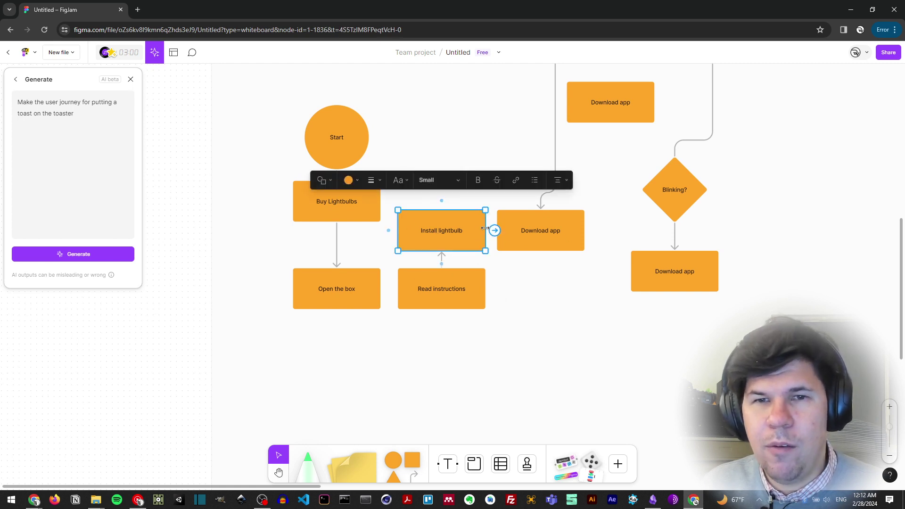
pyautogui.moveTo(490, 230); pyautogui.dragTo(514, 230)
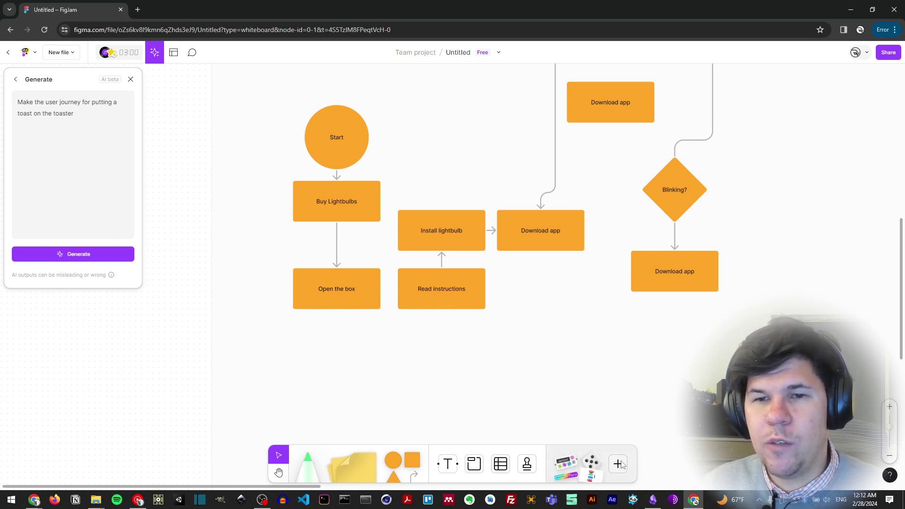
# Search the widgets library for "ui flow" and place the UI Flow Shorthand widget below the "Read instructions" box.
pyautogui.click(592, 461)
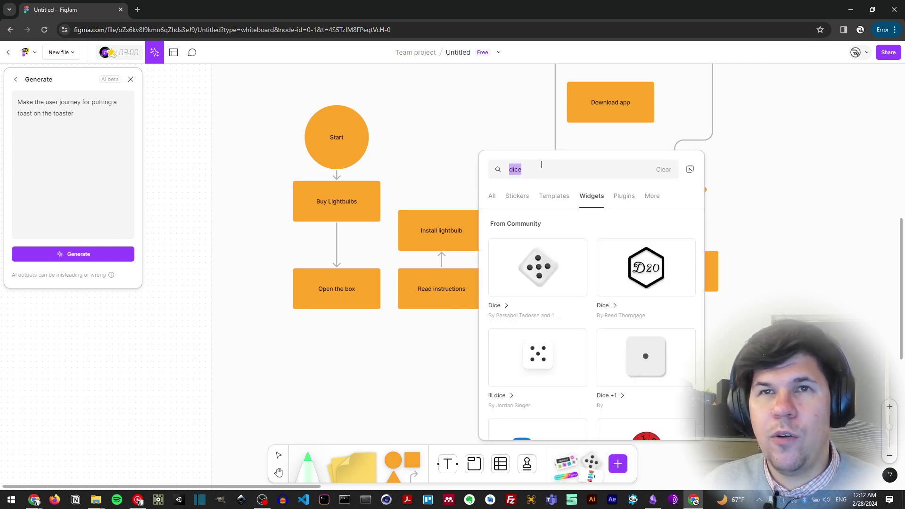
pyautogui.write('ui d')
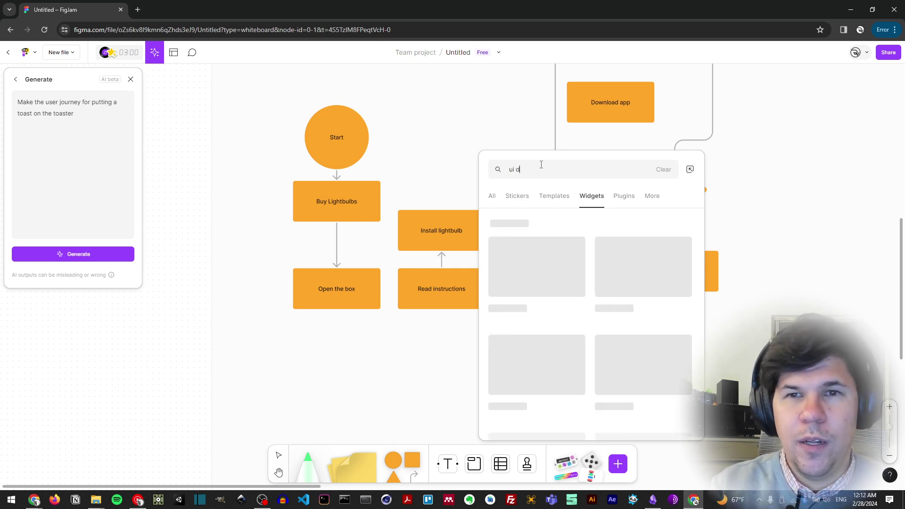
pyautogui.write('low')
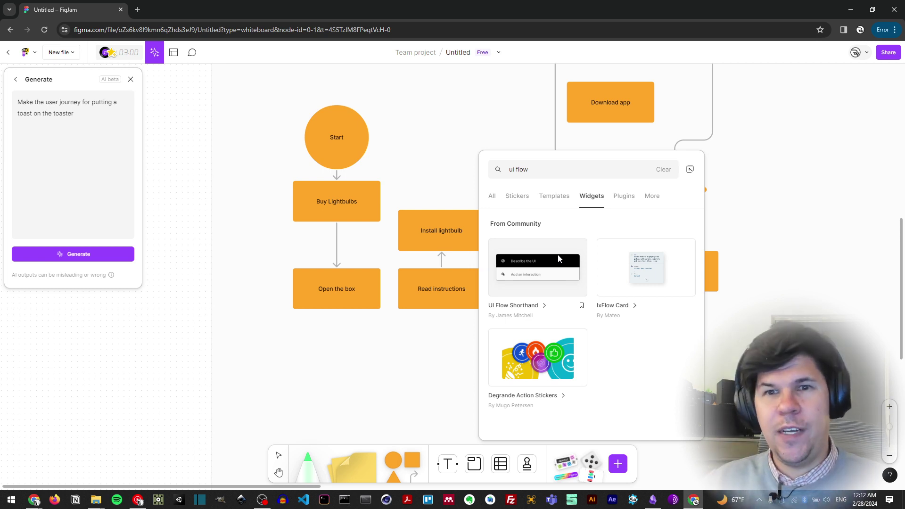
pyautogui.click(574, 270)
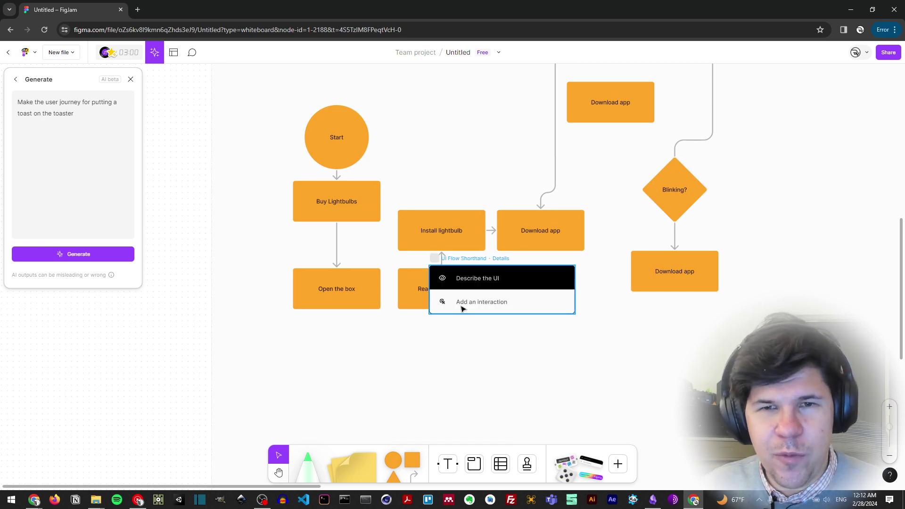
pyautogui.moveTo(474, 278); pyautogui.dragTo(445, 361)
pyautogui.click(437, 366)
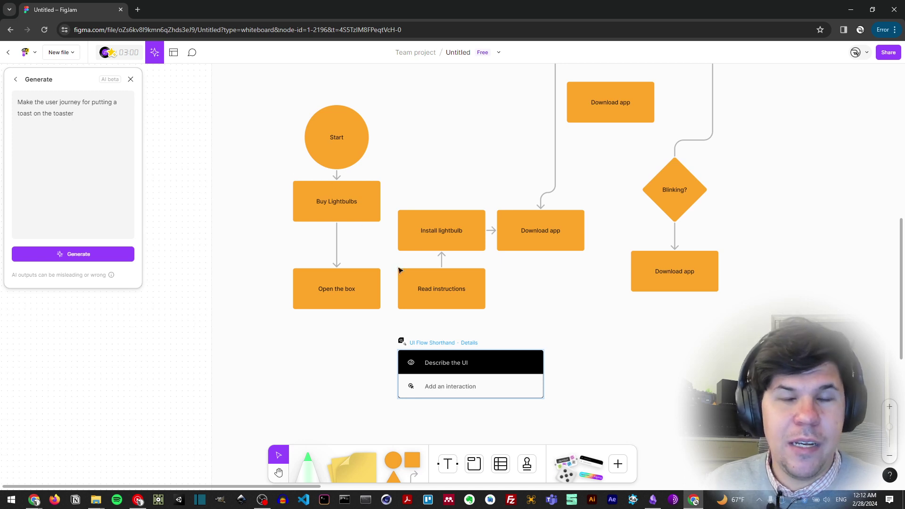
# Connect "Open the box" to "Read instructions" with an arrow and shift the UI Flow Shorthand widget further right.
pyautogui.click(356, 300)
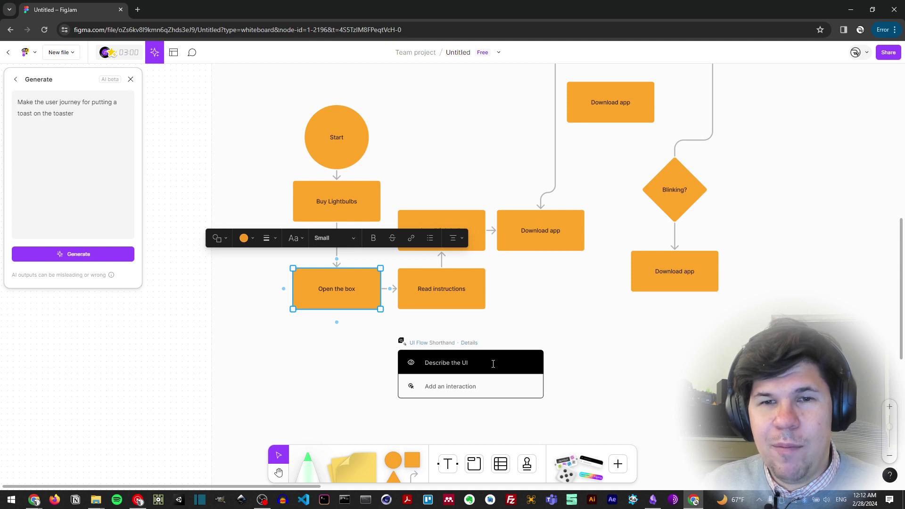
pyautogui.click(477, 366)
pyautogui.moveTo(435, 345); pyautogui.dragTo(539, 345)
pyautogui.hscroll(5, 569, 293)
pyautogui.scroll(1, 570, 293)
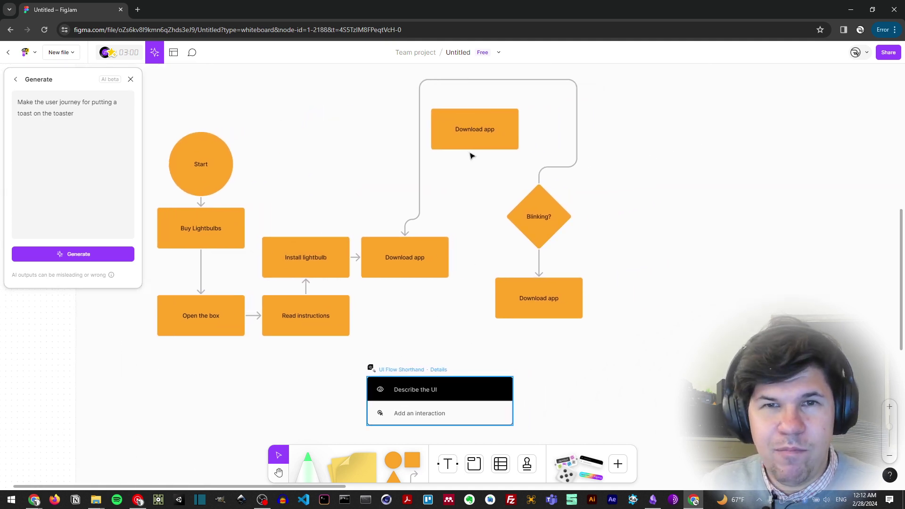
# Move the "Blinking?" diamond and the "Download app" box under it right, and delete the long connector looping back from the diamond.
pyautogui.click(420, 203)
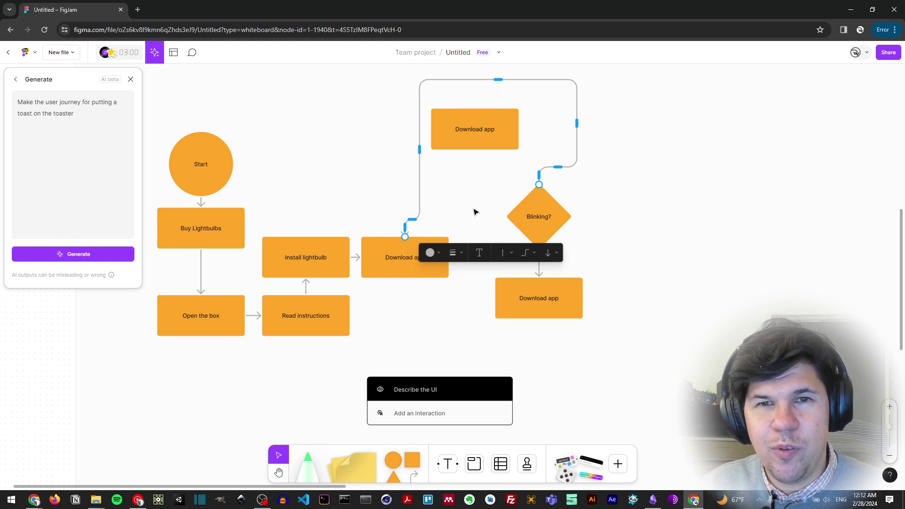
pyautogui.click(560, 229)
pyautogui.keyDown('shift'); pyautogui.click(542, 301); pyautogui.keyUp('shift')
pyautogui.moveTo(541, 300); pyautogui.dragTo(629, 330)
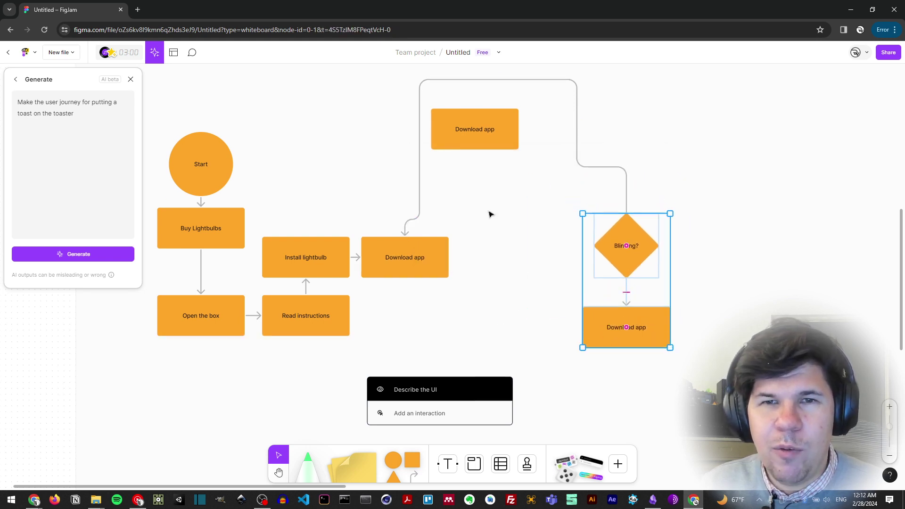
pyautogui.click(419, 189)
pyautogui.press('Delete')
# Duplicate the "Download app" box beside "Install lightbulb" to its right and link the original to the copy with an arrow.
pyautogui.click(426, 262)
pyautogui.moveTo(426, 263); pyautogui.dragTo(533, 269)
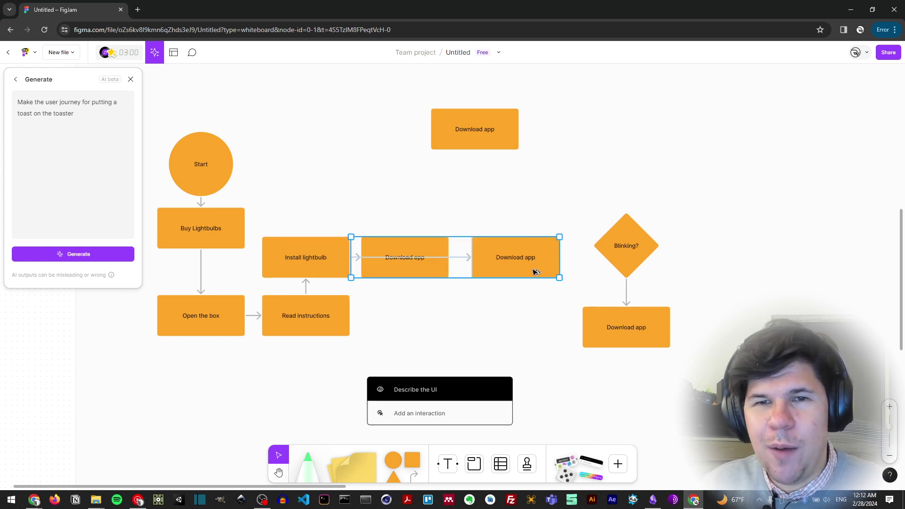
pyautogui.click(465, 262)
pyautogui.click(460, 262)
pyautogui.moveTo(460, 259); pyautogui.dragTo(487, 259)
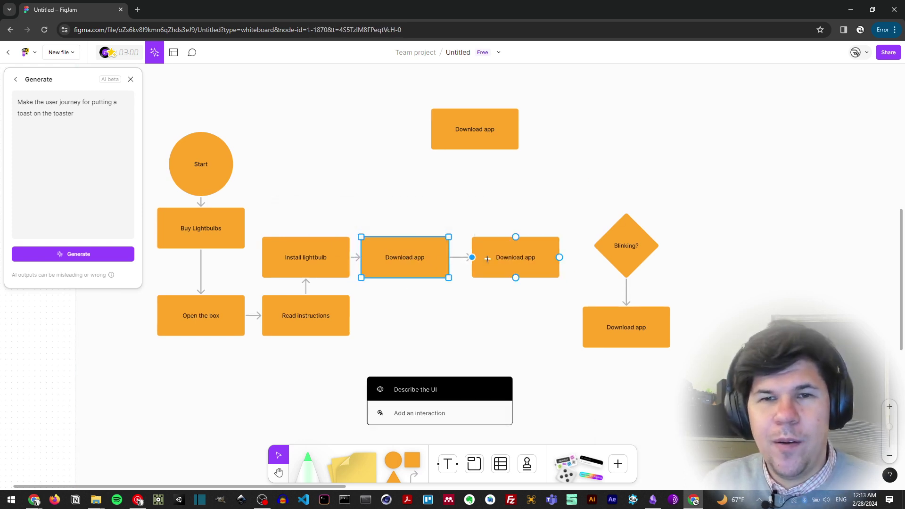
# Change the text of the duplicated box to "Open App".
pyautogui.doubleClick(497, 257)
pyautogui.write('Opened')
pyautogui.press('BackSpace')
pyautogui.press('BackSpace')
pyautogui.press('BackSpace')
pyautogui.write('n App')
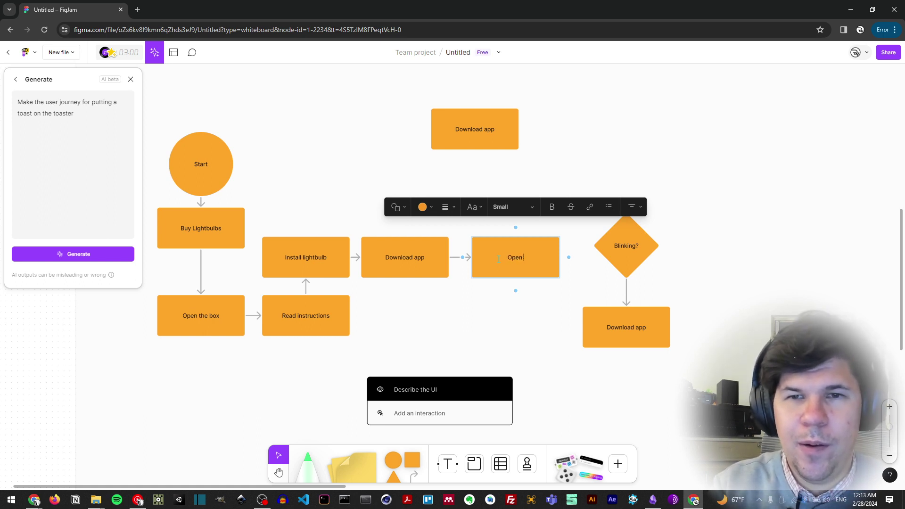
# Shift the "Blinking?" diamond and its connected "Download app" box much further right to make room after "Open App".
pyautogui.click(626, 257)
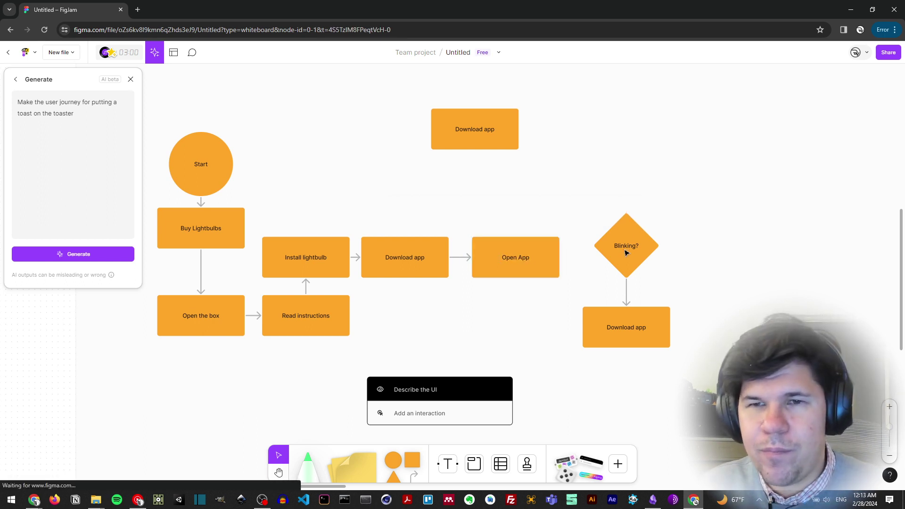
pyautogui.keyDown('shift'); pyautogui.click(660, 309); pyautogui.keyUp('shift')
pyautogui.hotkey('shift', 'Right')
pyautogui.hotkey('shift', 'Right')
pyautogui.hotkey('shift', 'Right')
pyautogui.hotkey('shift', 'Right')
pyautogui.hotkey('shift', 'Right')
pyautogui.hotkey('shift', 'Right')
pyautogui.hotkey('shift', 'Right')
pyautogui.hotkey('shift', 'Right')
pyautogui.hotkey('shift', 'Right')
pyautogui.hotkey('shift', 'Right')
pyautogui.hotkey('shift', 'Right')
pyautogui.hotkey('shift', 'Right')
pyautogui.hotkey('shift', 'Right')
pyautogui.hotkey('shift', 'Right')
pyautogui.hotkey('shift', 'Right')
pyautogui.hotkey('shift', 'Right')
pyautogui.hotkey('shift', 'Right')
pyautogui.hotkey('shift', 'Right')
pyautogui.hotkey('shift', 'Right')
pyautogui.hotkey('shift', 'Right')
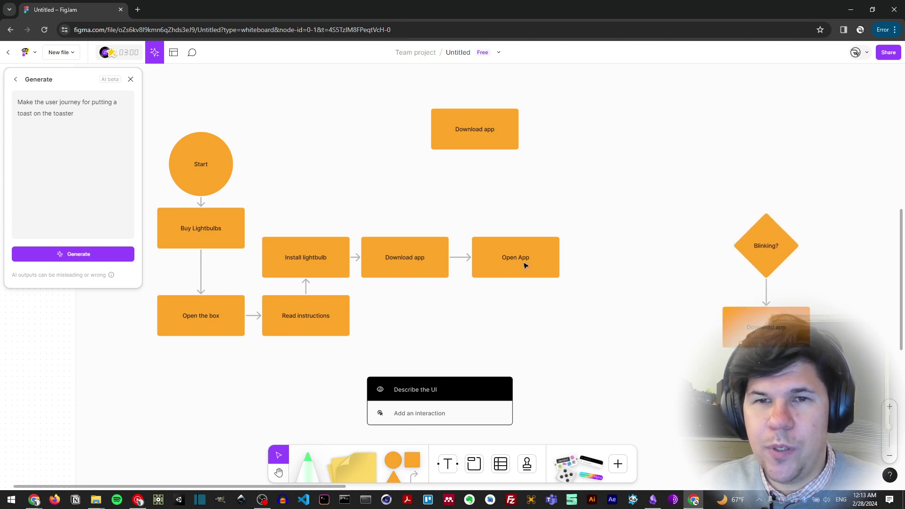
# Add a connected box labelled "Log in" to the right of "Open App" and move it closer to that box.
pyautogui.click(524, 267)
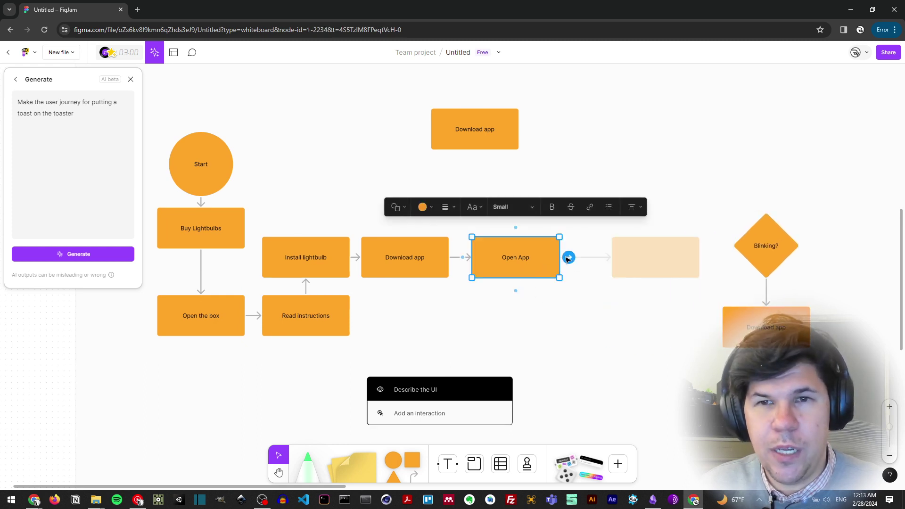
pyautogui.click(635, 257)
pyautogui.write('Log in')
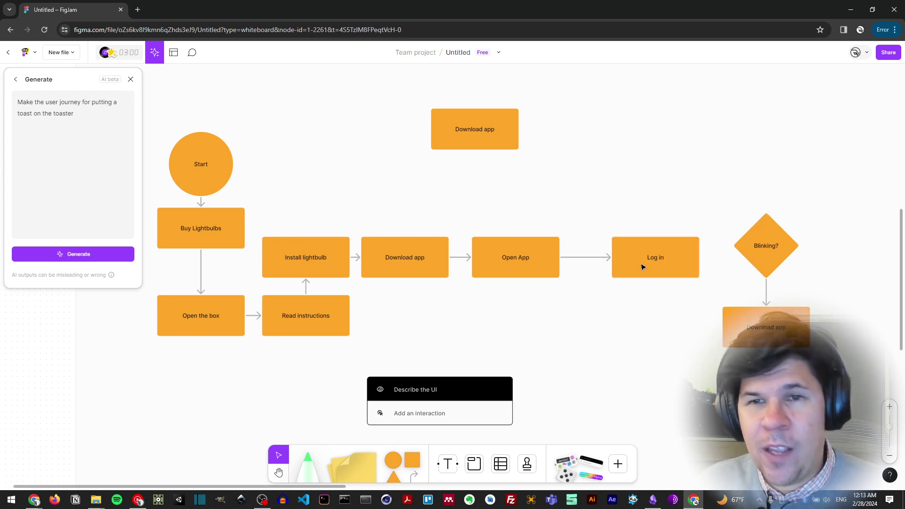
pyautogui.moveTo(646, 265); pyautogui.dragTo(618, 264)
# Move the UI Flow Shorthand widget below "Open App" and enter "UI of Welcome Screen" as its UI description.
pyautogui.moveTo(401, 376); pyautogui.dragTo(505, 365)
pyautogui.click(517, 379)
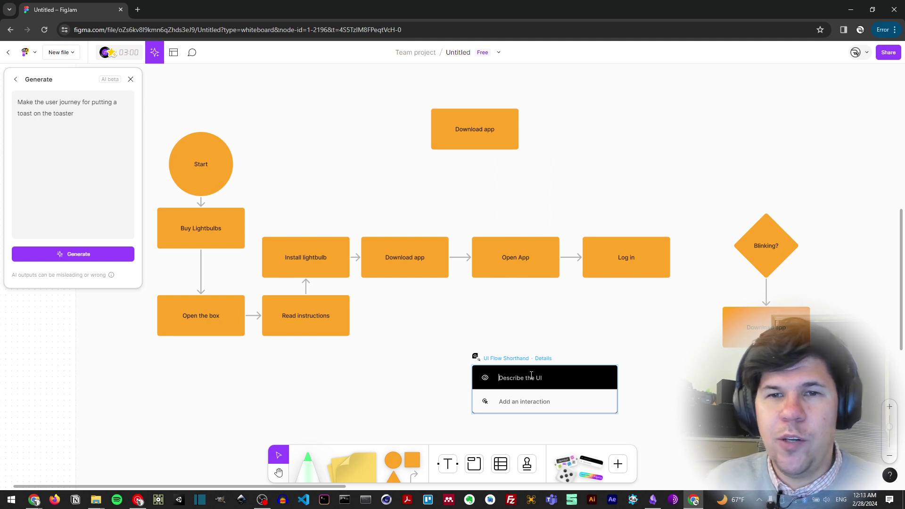
pyautogui.write('u')
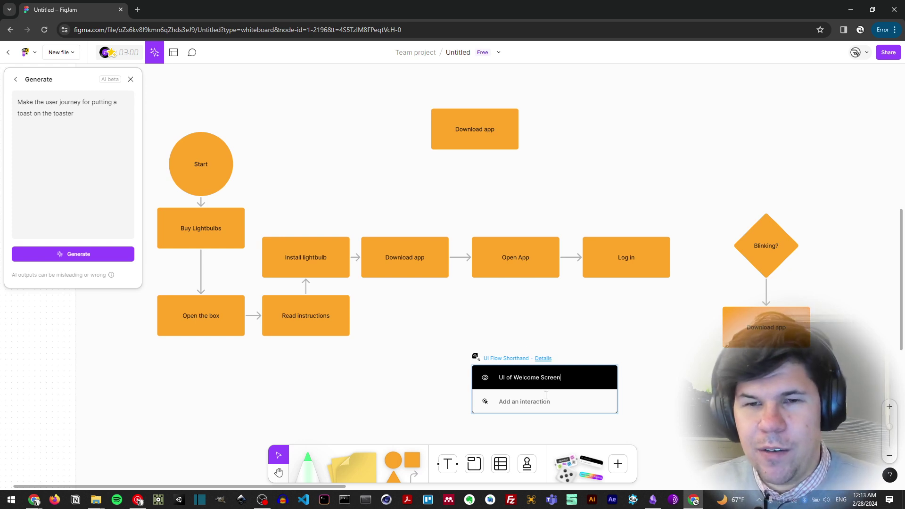
# Add the interactions "Loader" and "Log in" to the UI Flow Shorthand widget.
pyautogui.press('Return')
pyautogui.write('Loader')
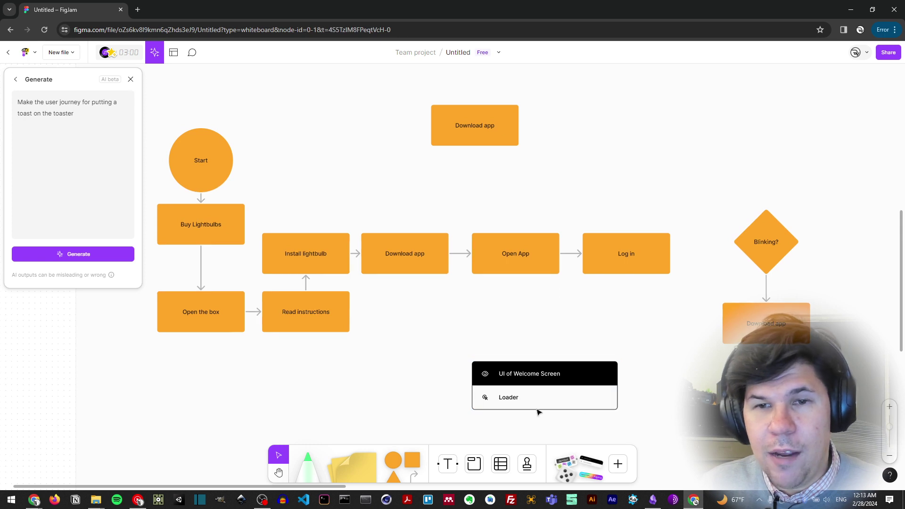
pyautogui.press('Return')
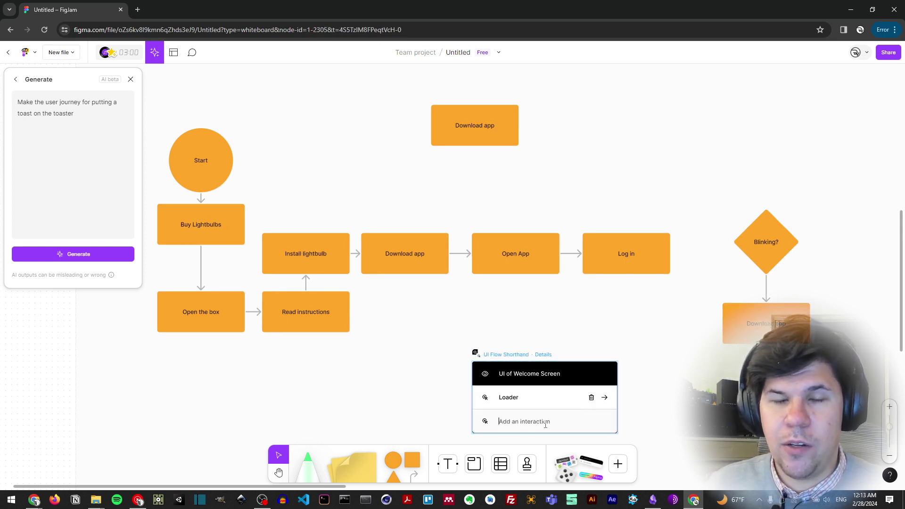
pyautogui.write('L')
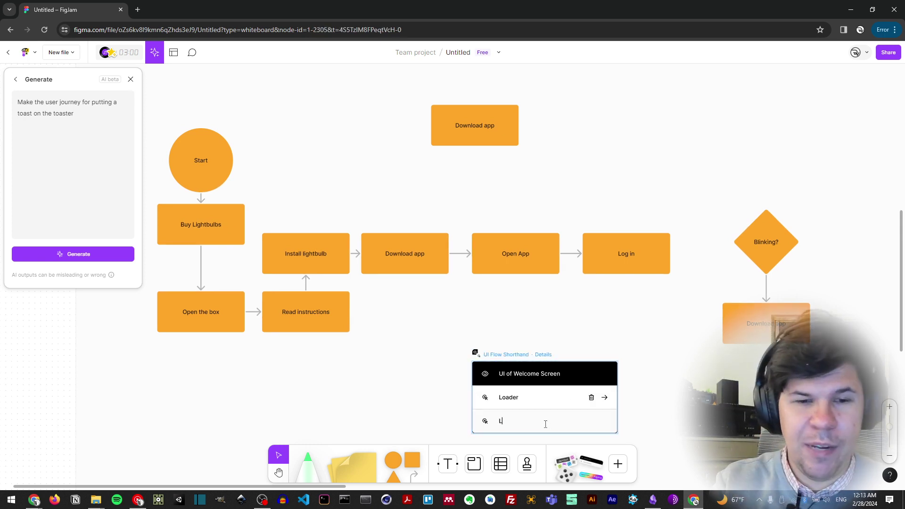
pyautogui.write('og in')
pyautogui.press('Return')
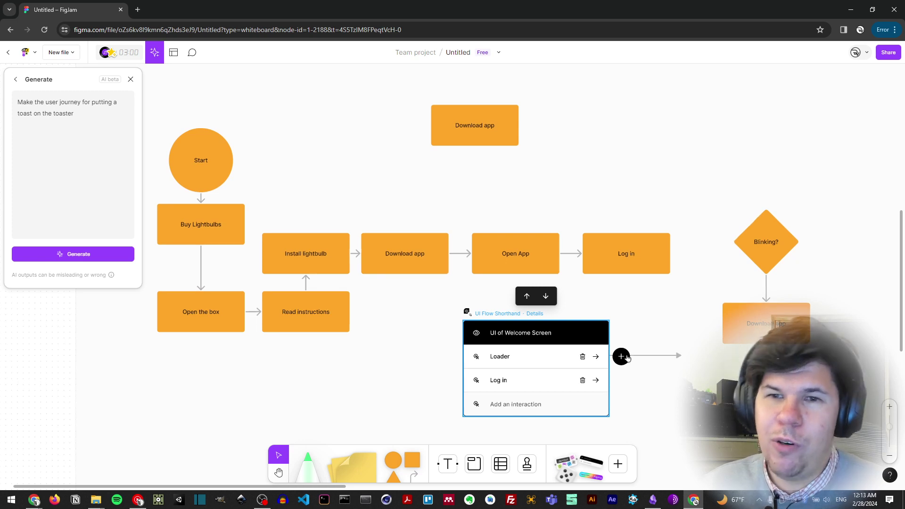
# Branch a connected UI Flow Shorthand widget from the "Loader" interaction, shift both widgets left and describe the new one as "Log In Screen".
pyautogui.click(622, 357)
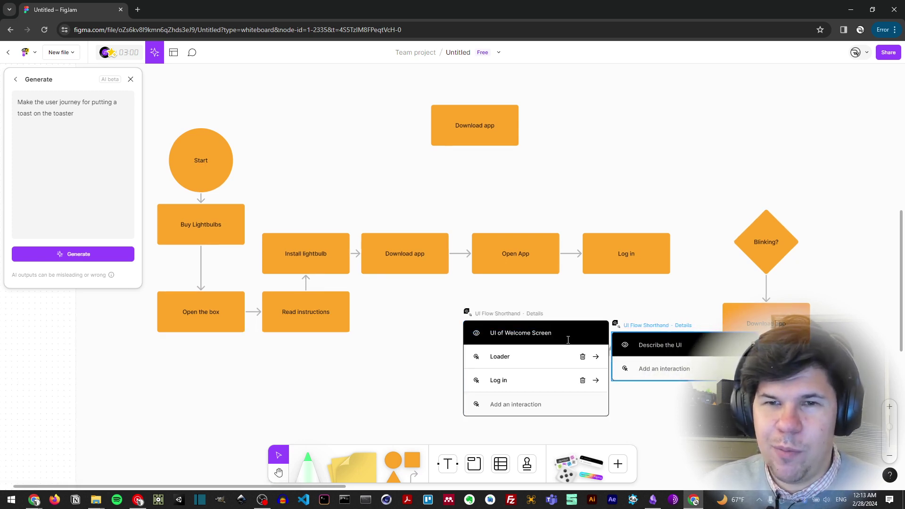
pyautogui.moveTo(580, 345); pyautogui.dragTo(530, 345)
pyautogui.moveTo(668, 348); pyautogui.dragTo(628, 347)
pyautogui.click(648, 345)
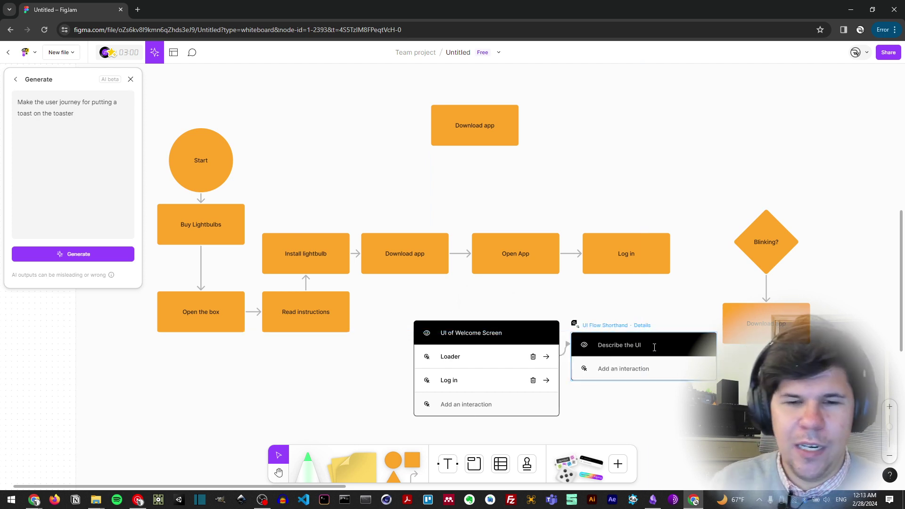
pyautogui.write('Log In Screen')
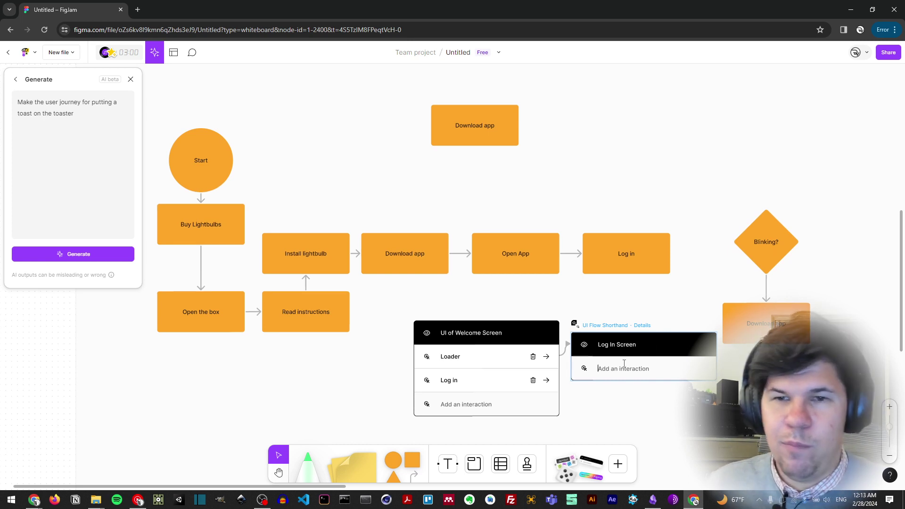
# Add the interaction "User name field - Write" to the "Log In Screen" widget.
pyautogui.write('User name field  - Write')
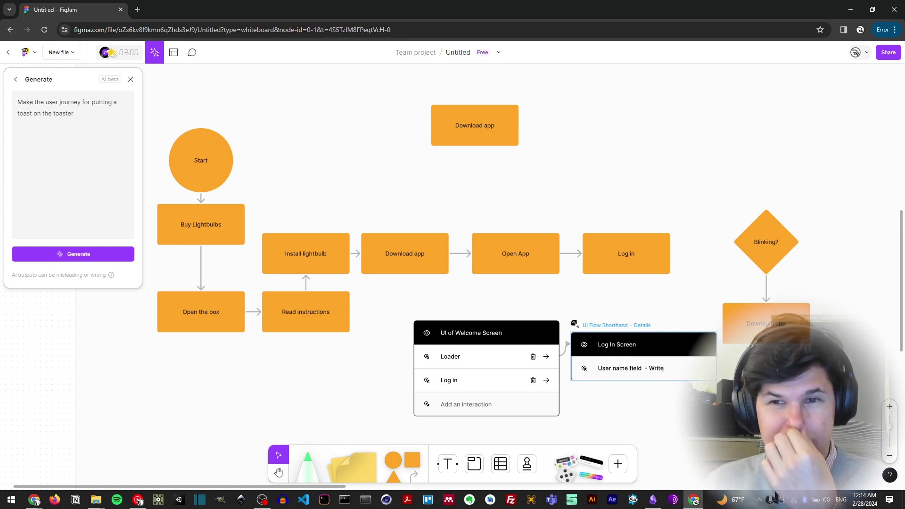
pyautogui.press('Escape')
pyautogui.click(644, 393)
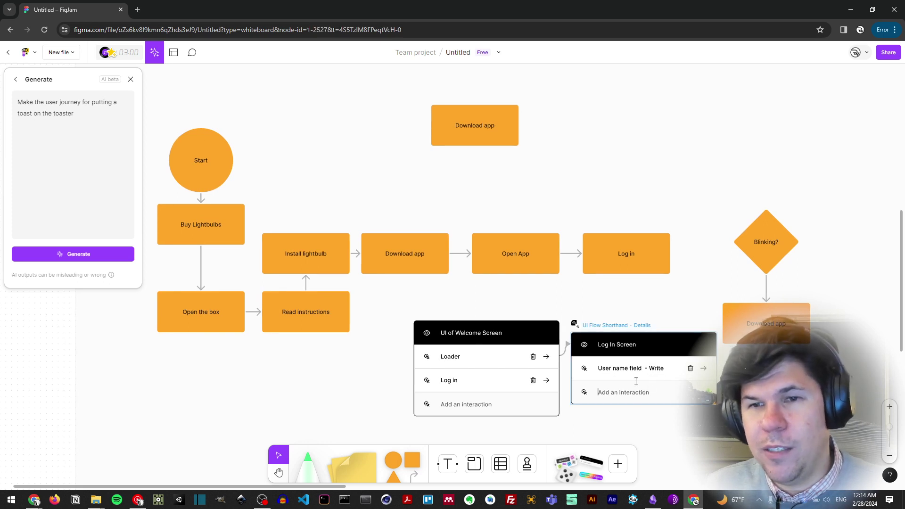
pyautogui.click(557, 372)
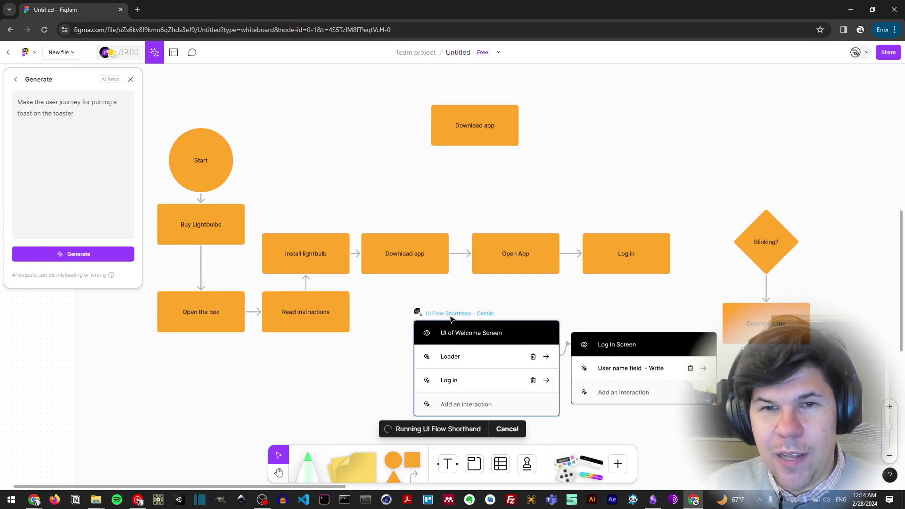
# Move the Welcome Screen widget further left and branch a second widget from "Log in", placed below the "Log In Screen" widget.
pyautogui.moveTo(439, 312); pyautogui.dragTo(420, 311)
pyautogui.moveTo(509, 370)
pyautogui.mouseDown()
pyautogui.moveTo(549, 396)
pyautogui.moveTo(487, 362)
pyautogui.moveTo(499, 379)
pyautogui.mouseUp()
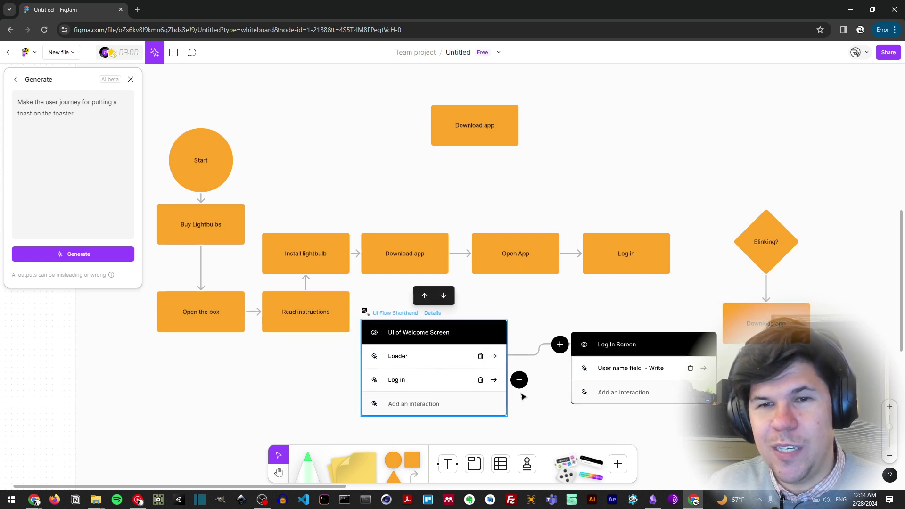
pyautogui.click(520, 379)
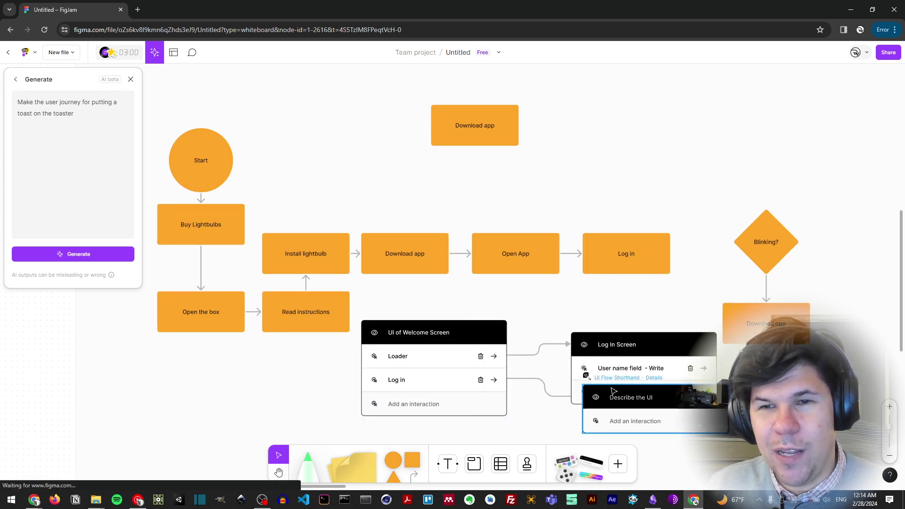
pyautogui.moveTo(619, 405); pyautogui.dragTo(618, 446)
pyautogui.scroll(-3, 461, 340)
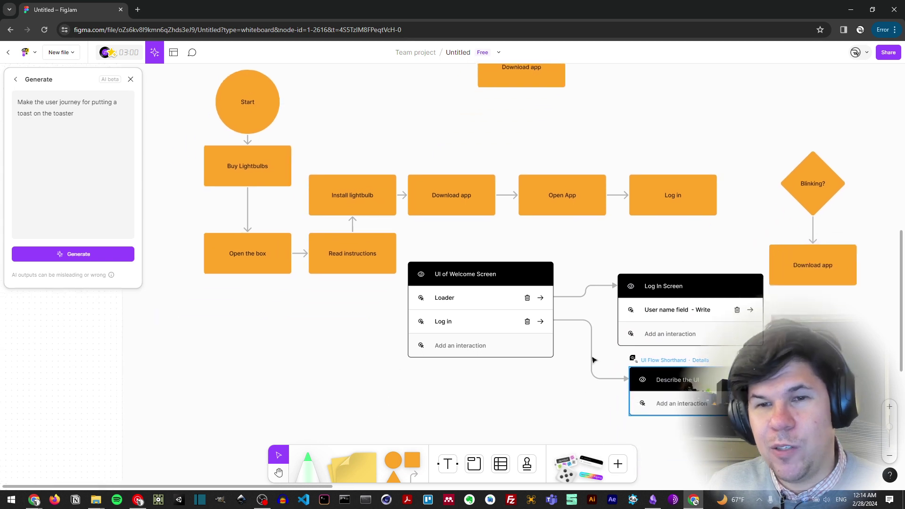
# Add the interaction "Register" to the "UI of Welcome Screen" widget.
pyautogui.click(460, 342)
pyautogui.write('Register')
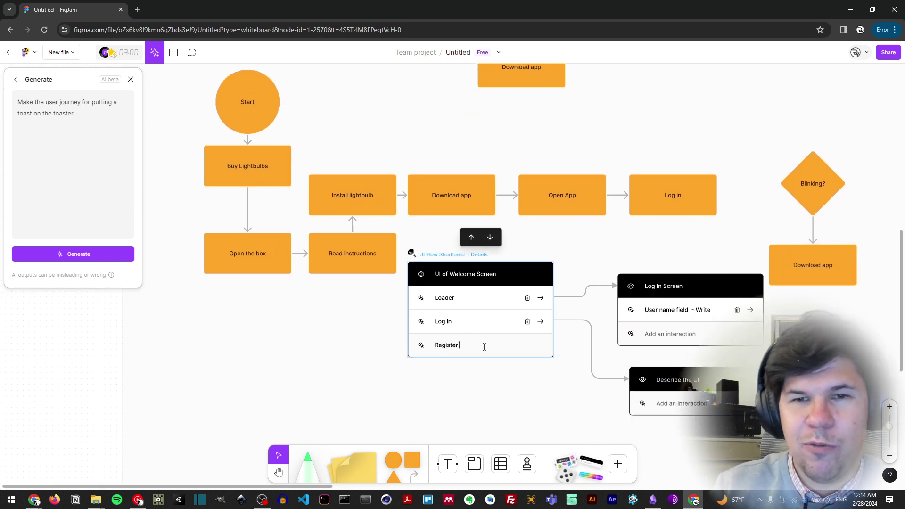
pyautogui.press('Return')
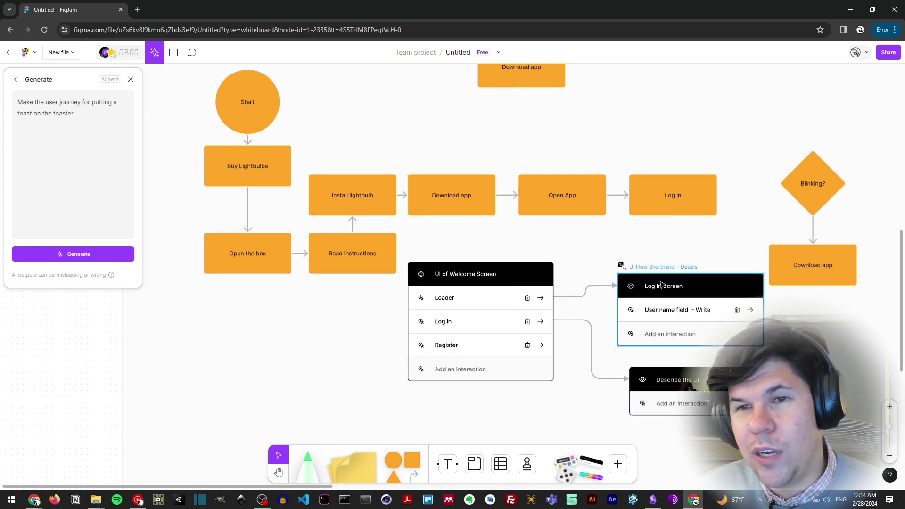
# Move the "Log In Screen" widget closer to the Welcome Screen widget and describe the empty widget below it as "Register Screen".
pyautogui.moveTo(661, 291); pyautogui.dragTo(621, 292)
pyautogui.click(666, 396)
pyautogui.write('Register Screen')
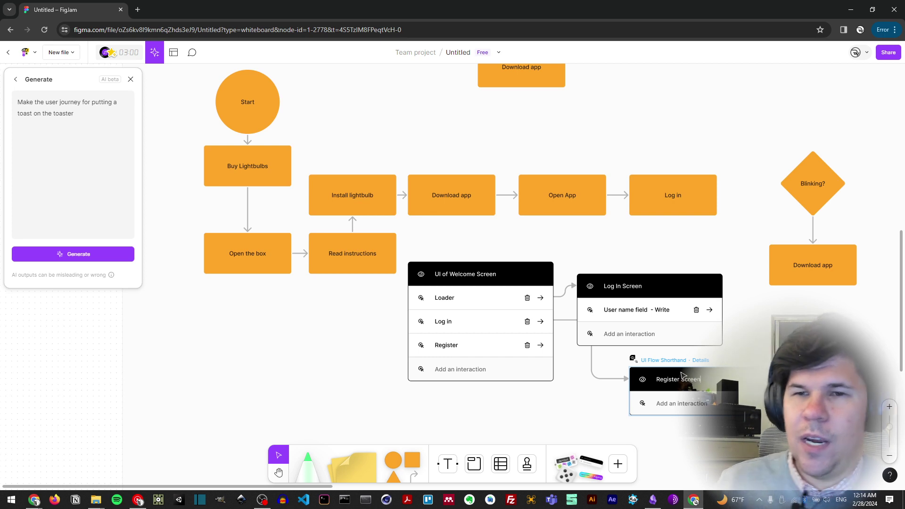
pyautogui.click(622, 336)
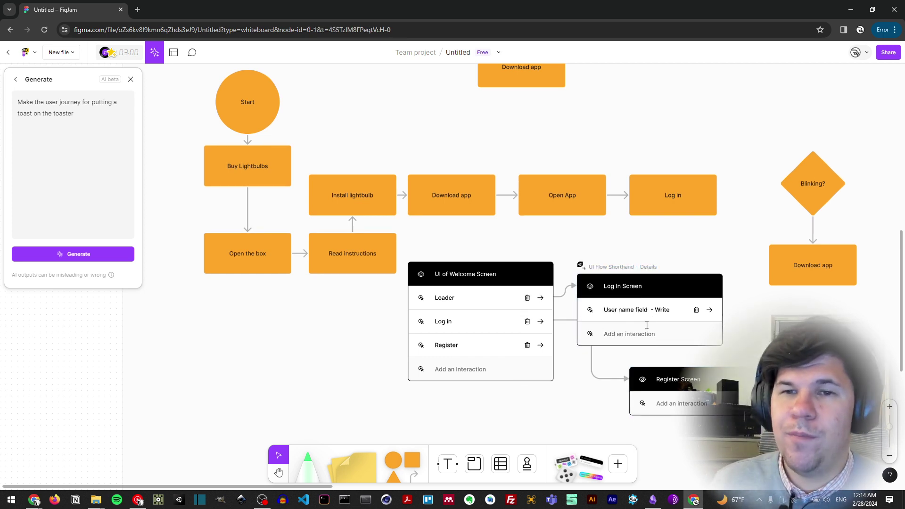
# Add the interaction "Click Button" to the "Log In Screen" widget and align the "Register Screen" widget beneath it.
pyautogui.click(651, 337)
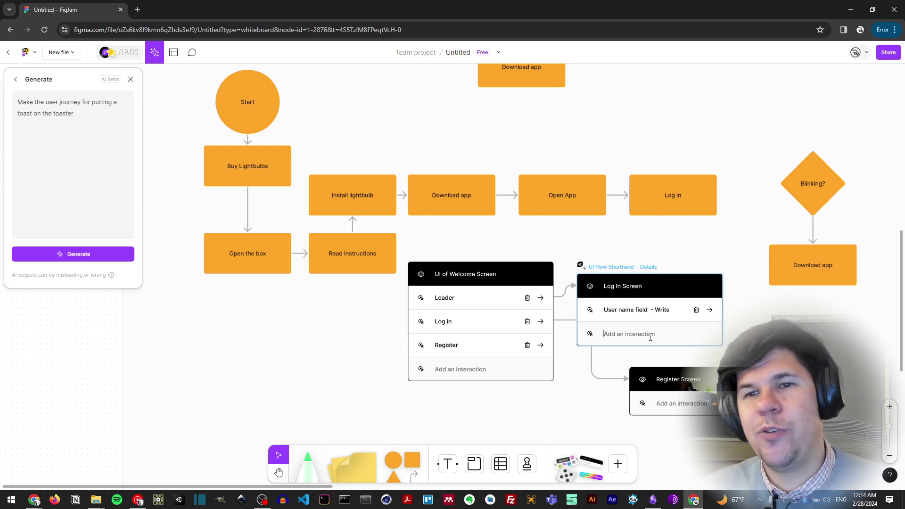
pyautogui.write('Click')
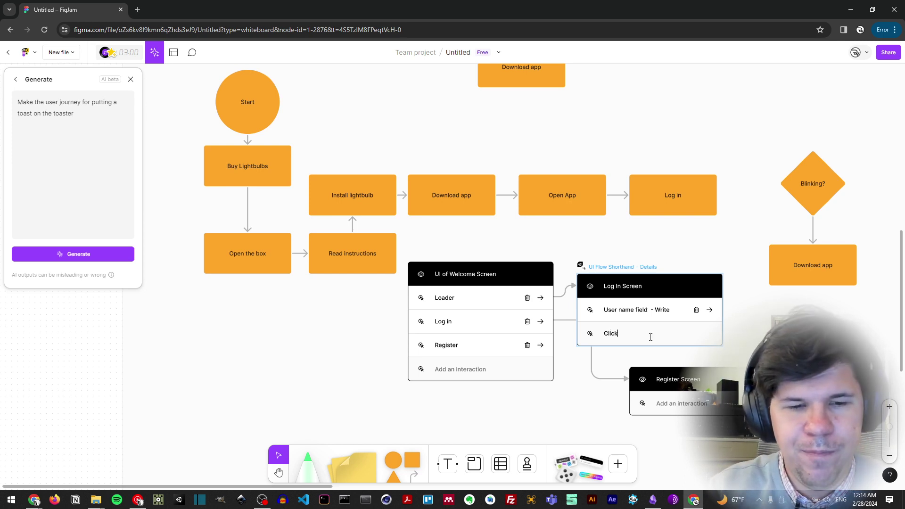
pyautogui.write(' Button')
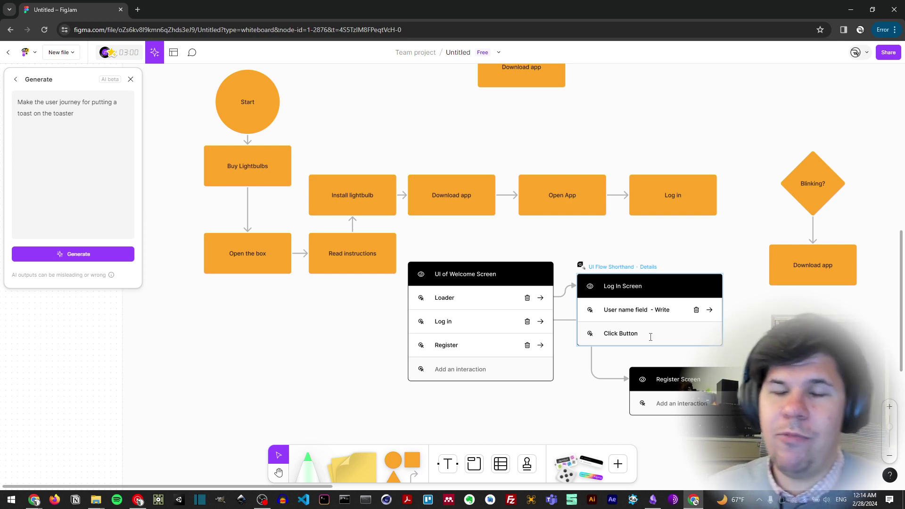
pyautogui.click(815, 184)
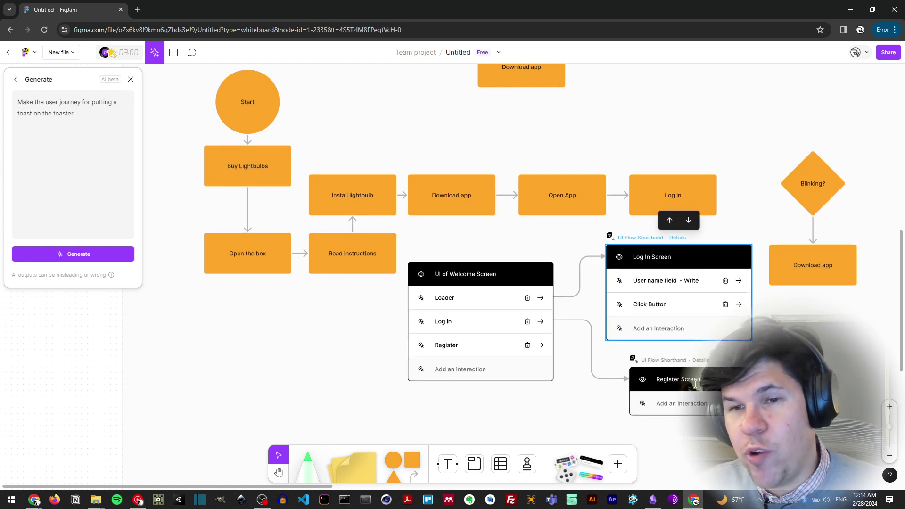
pyautogui.click(666, 385)
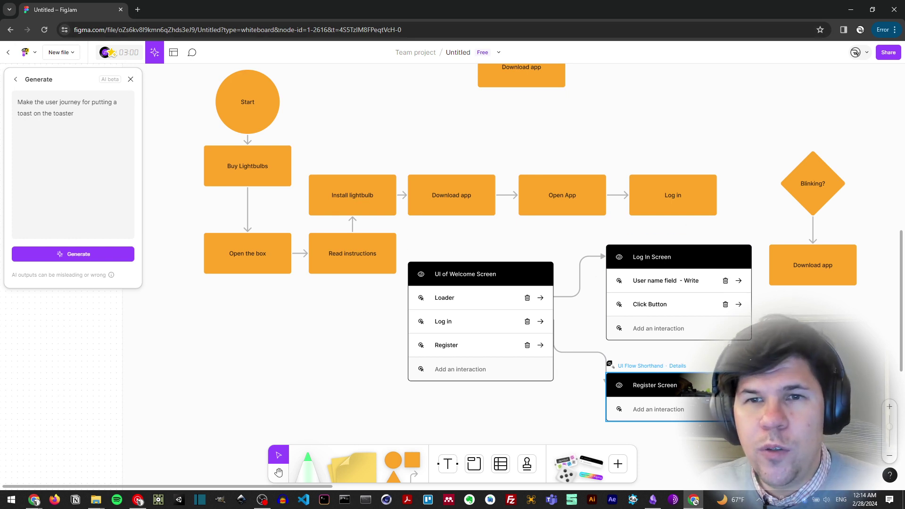
pyautogui.moveTo(466, 169); pyautogui.dragTo(405, 191)
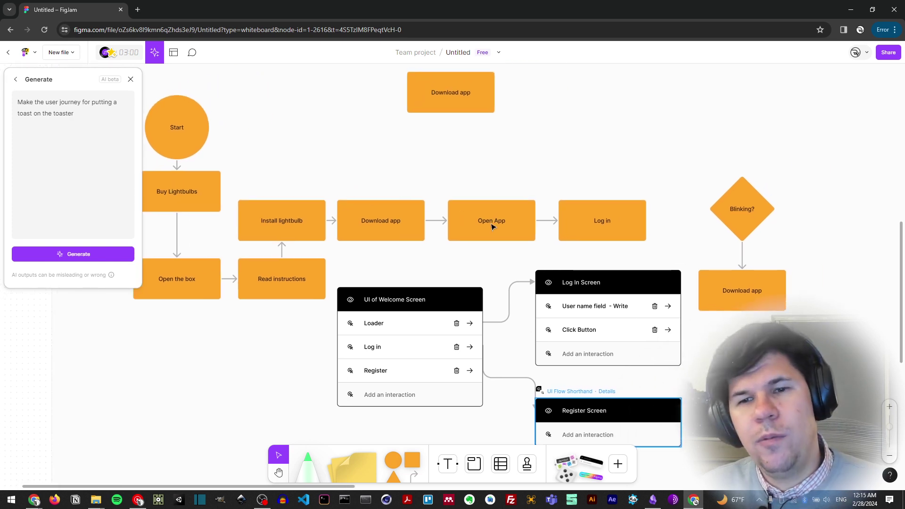
# Delete the large green scribble beside the user journey section.
pyautogui.click(618, 464)
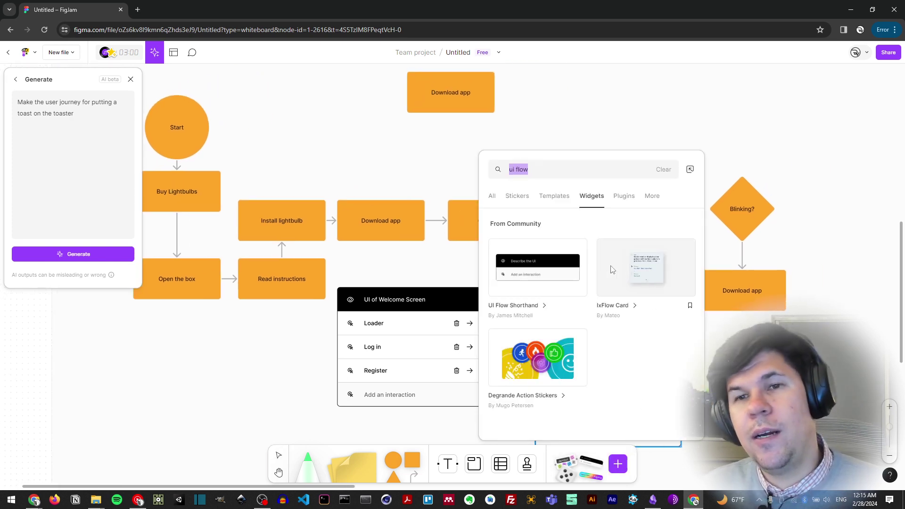
pyautogui.click(685, 115)
pyautogui.scroll(-6, 686, 115)
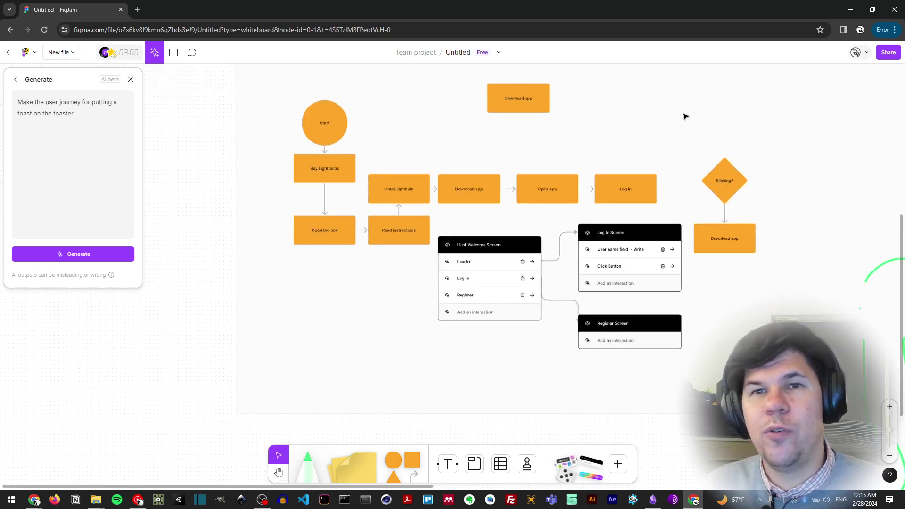
pyautogui.hscroll(3, 759, 213)
pyautogui.click(719, 245)
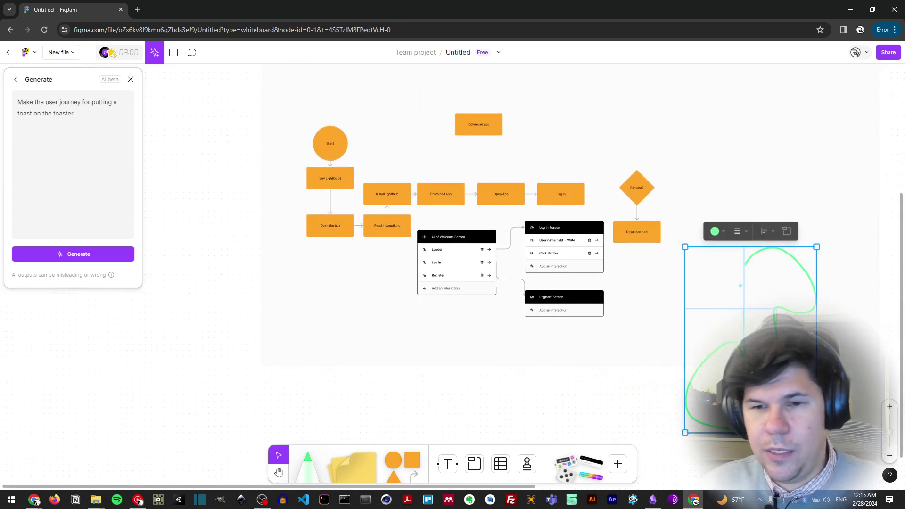
pyautogui.press('Delete')
# Clear the "ui flow" search in the plugin library and run the Todo plugin over an empty area of the board.
pyautogui.scroll(-3, 606, 222)
pyautogui.scroll(-5, 493, 255)
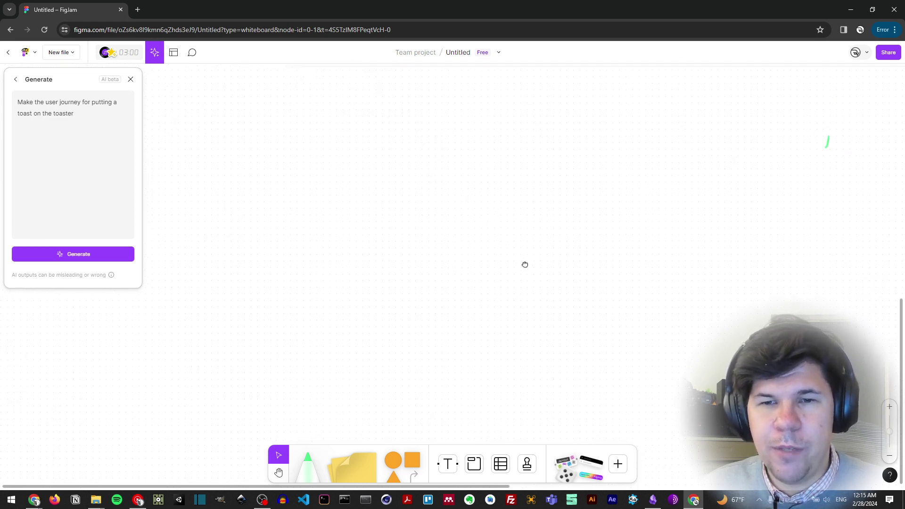
pyautogui.click(617, 464)
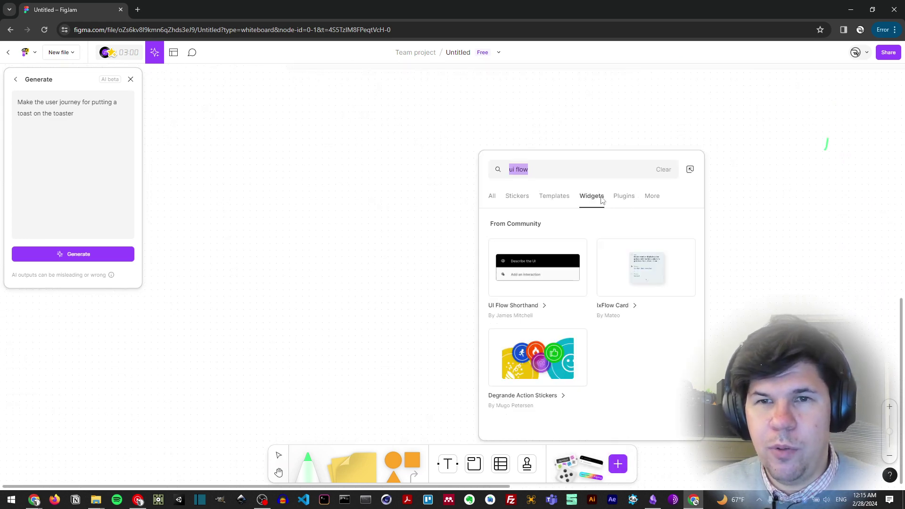
pyautogui.click(623, 198)
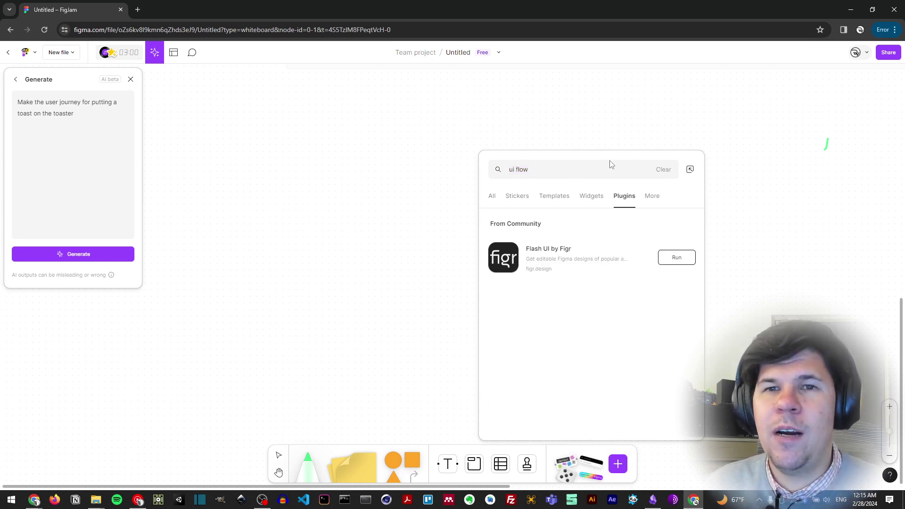
pyautogui.press('BackSpace')
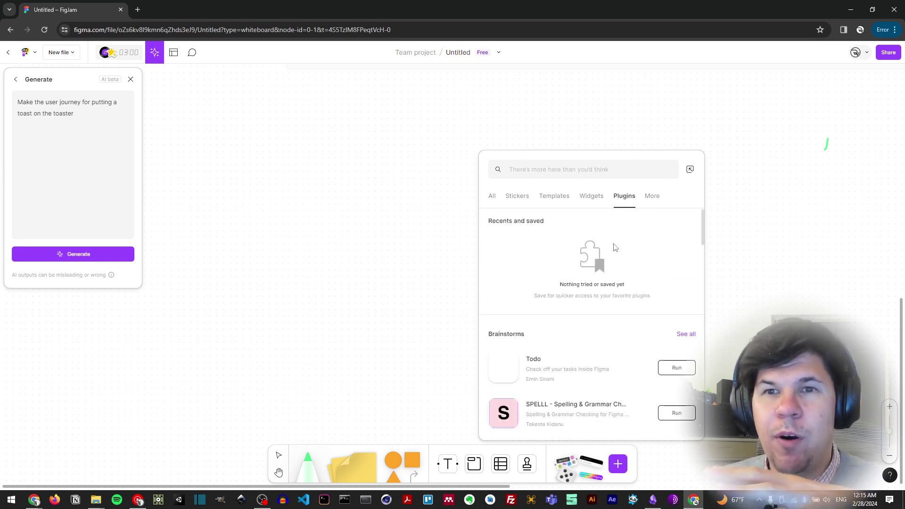
pyautogui.click(677, 368)
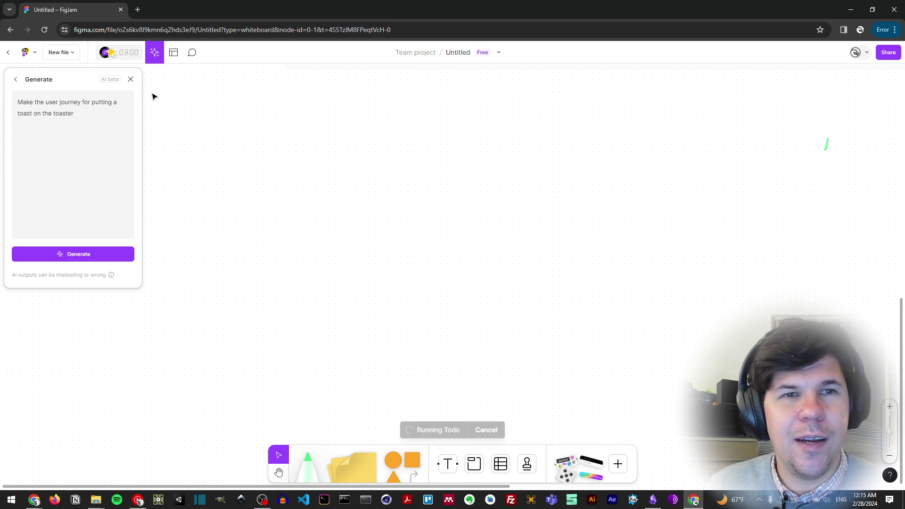
# Replace the Generate panel with the Todo window and list the tasks "User Journey", "UI Flow" and "Storyboard".
pyautogui.click(131, 80)
pyautogui.moveTo(434, 188); pyautogui.dragTo(95, 114)
pyautogui.click(64, 145)
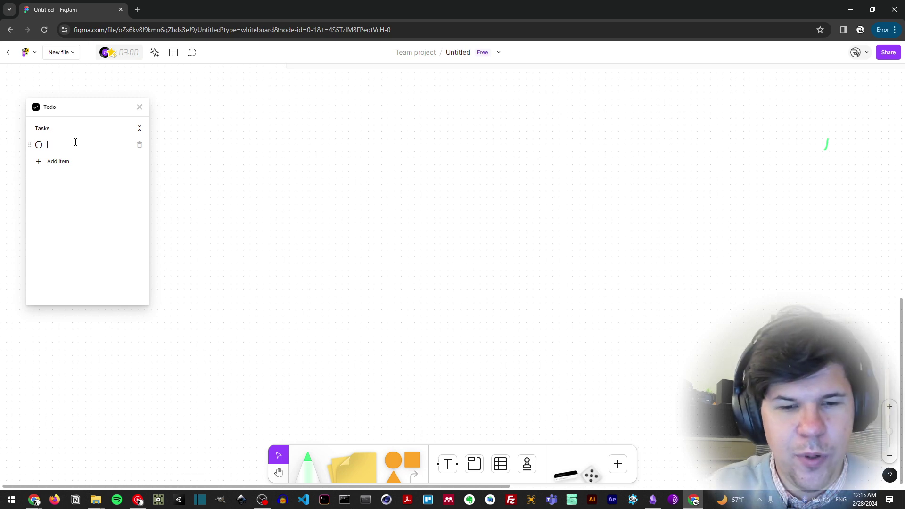
pyautogui.write('User Journey')
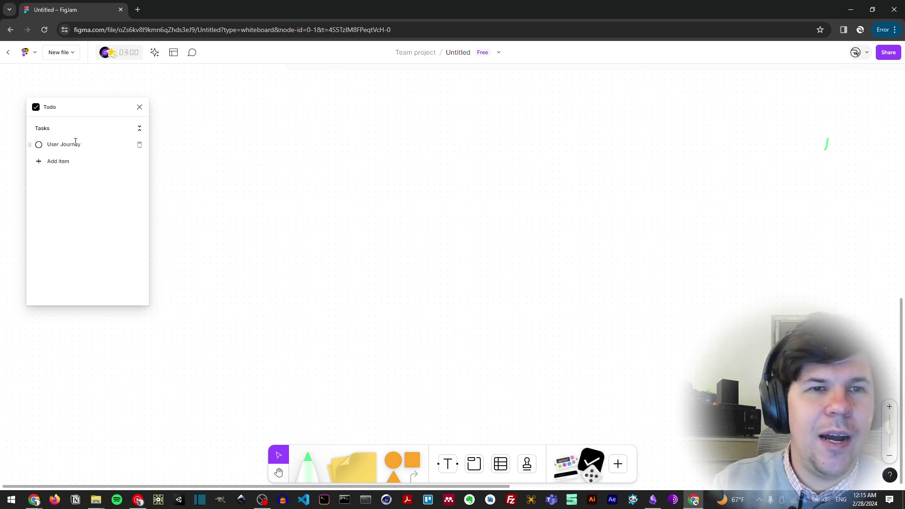
pyautogui.press('Return')
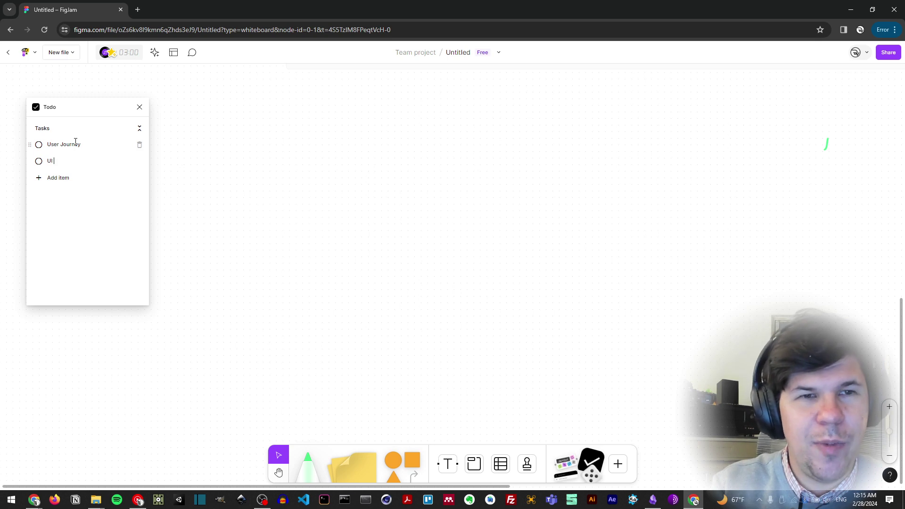
pyautogui.press('Return')
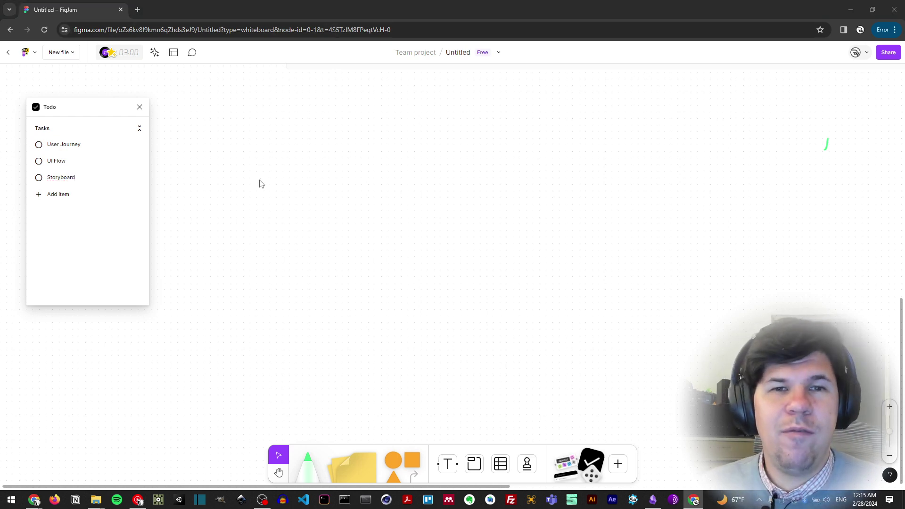
# Switch to the Google Slides presentation and take a screen snip of the blank template on the "Create a Story board" slide.
pyautogui.press('super+Tab')
pyautogui.click(414, 187)
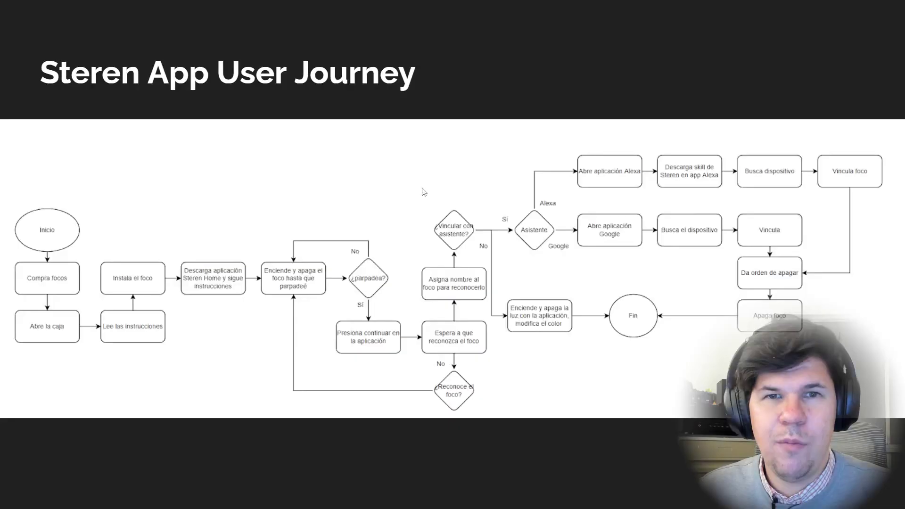
pyautogui.press('Right')
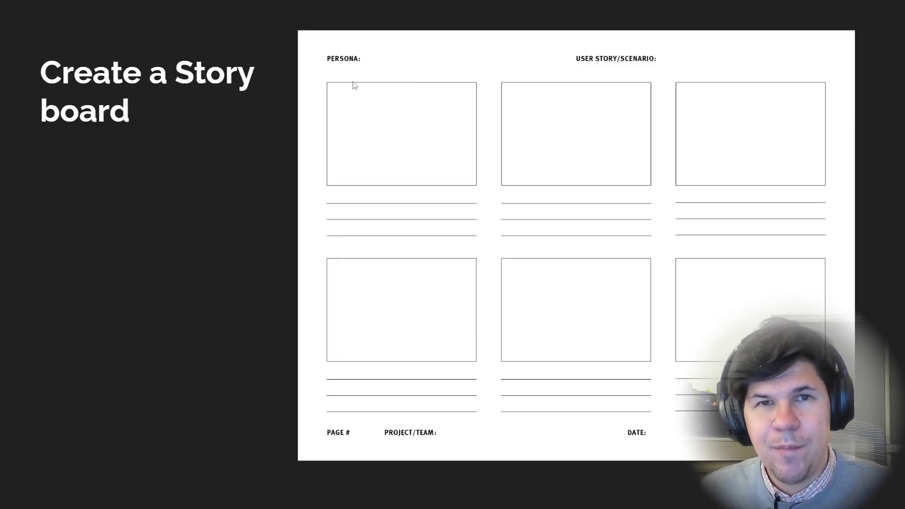
pyautogui.press('super+shift+s')
pyautogui.moveTo(304, 33); pyautogui.dragTo(855, 461)
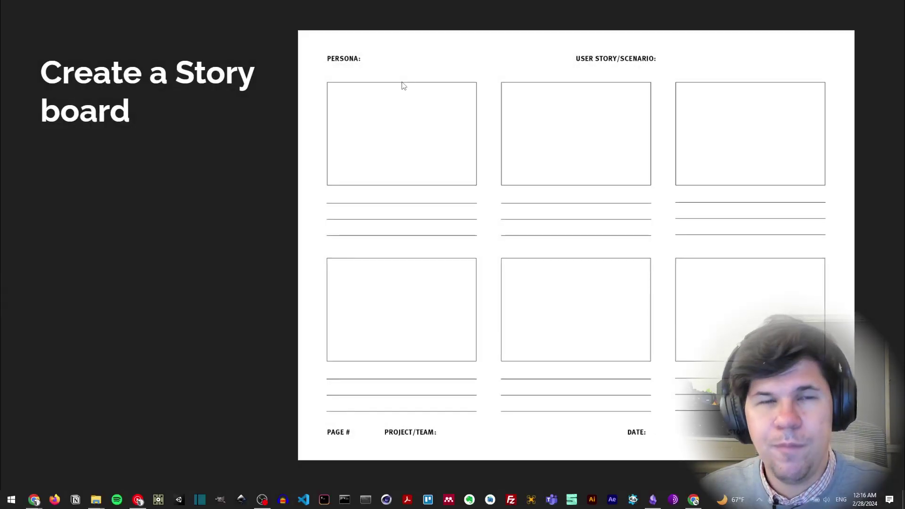
# Switch back to the FigJam board and paste the captured storyboard template into the empty area.
pyautogui.press('super+Tab')
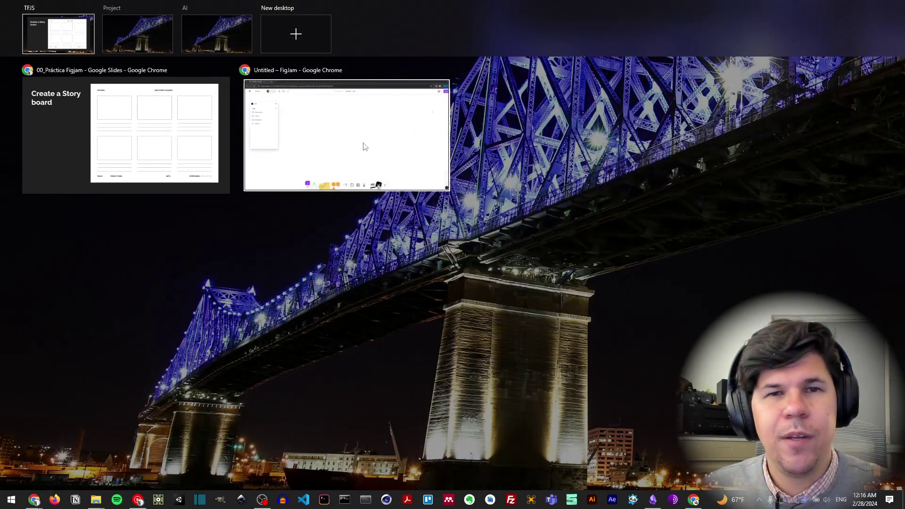
pyautogui.click(359, 147)
pyautogui.hotkey('ctrl', 'v')
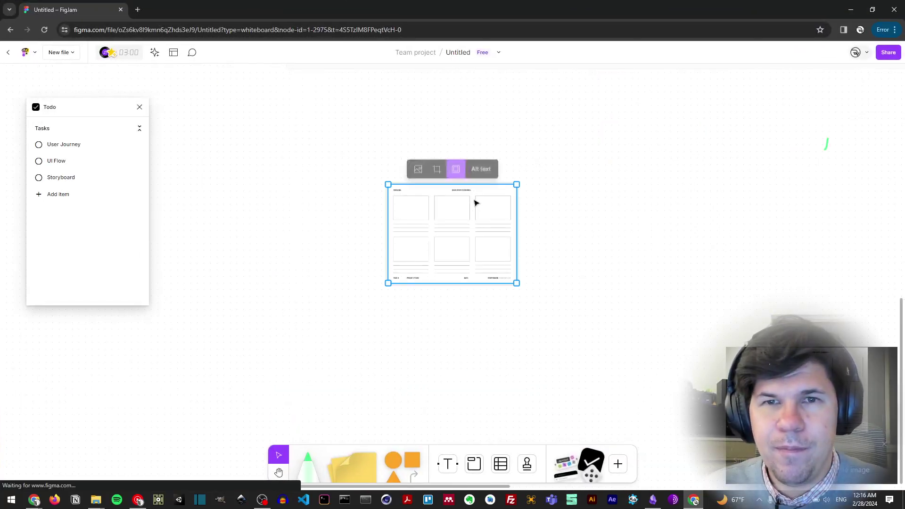
pyautogui.click(532, 199)
pyautogui.click(518, 189)
pyautogui.keyDown('alt'); pyautogui.moveTo(459, 234); pyautogui.dragTo(306, 318); pyautogui.keyUp('alt')
pyautogui.press('Delete')
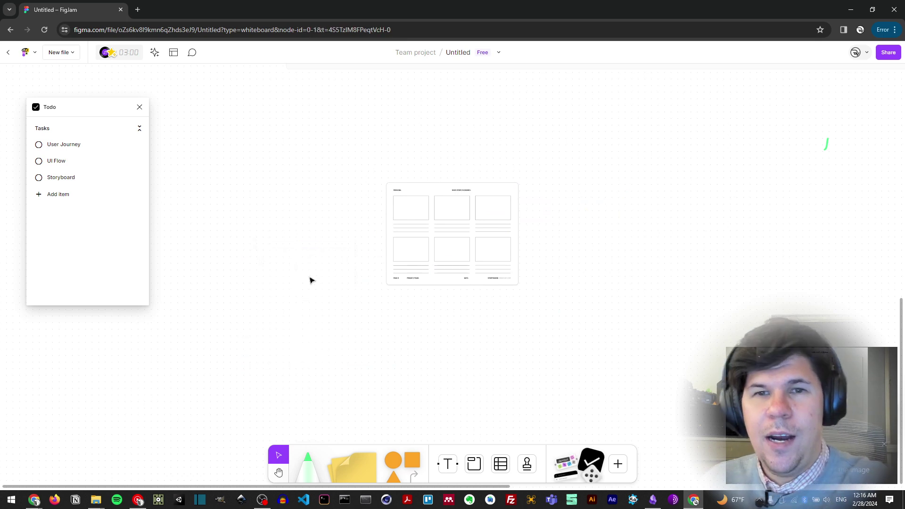
# Shift the pasted storyboard template slightly up and to the left on the board.
pyautogui.scroll(5, 445, 222)
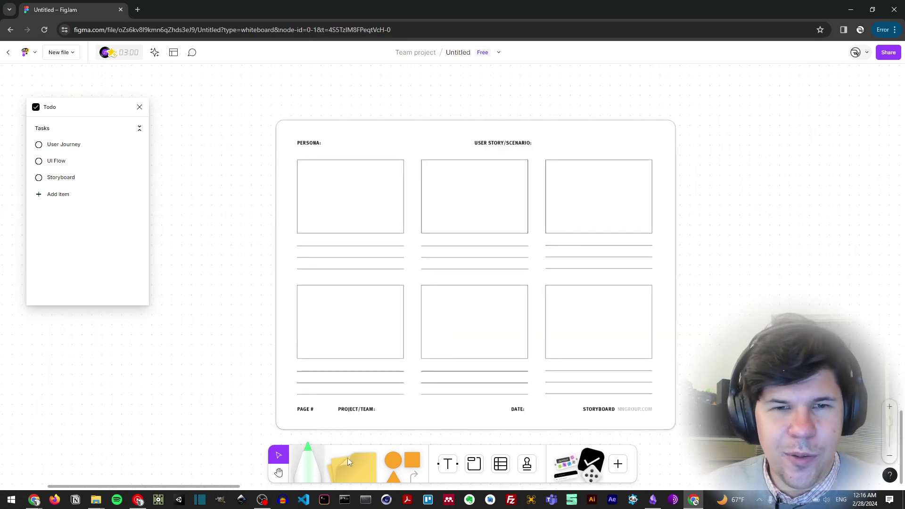
pyautogui.click(372, 313)
pyautogui.moveTo(402, 304); pyautogui.dragTo(357, 266)
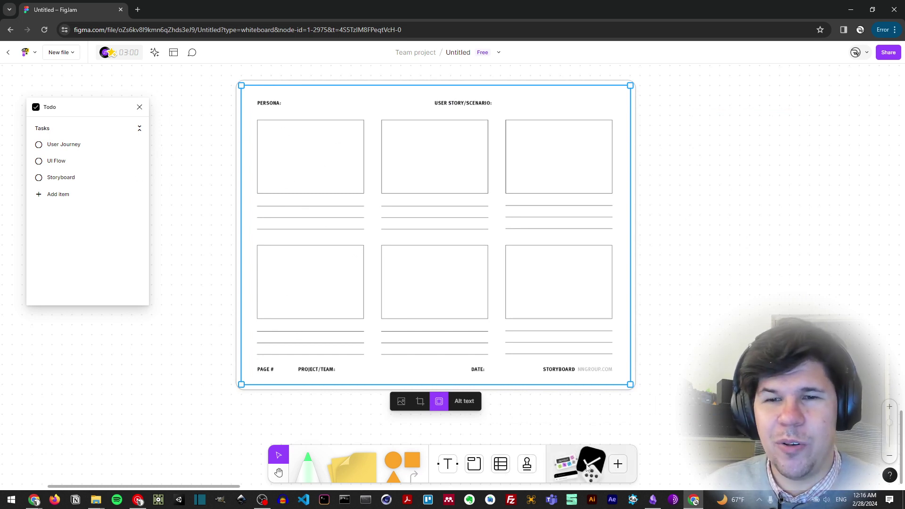
# Handwrite the persona's name beside the template's PERSONA label with the green marker.
pyautogui.click(625, 467)
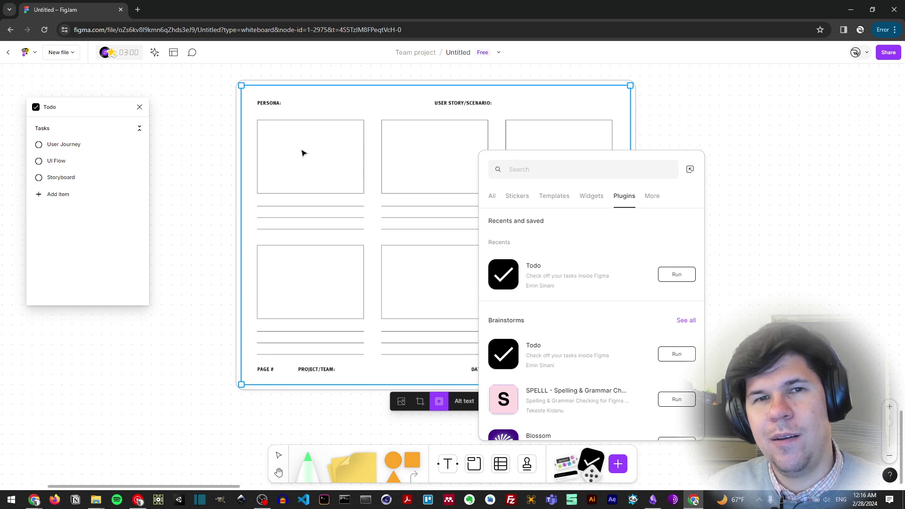
pyautogui.click(302, 111)
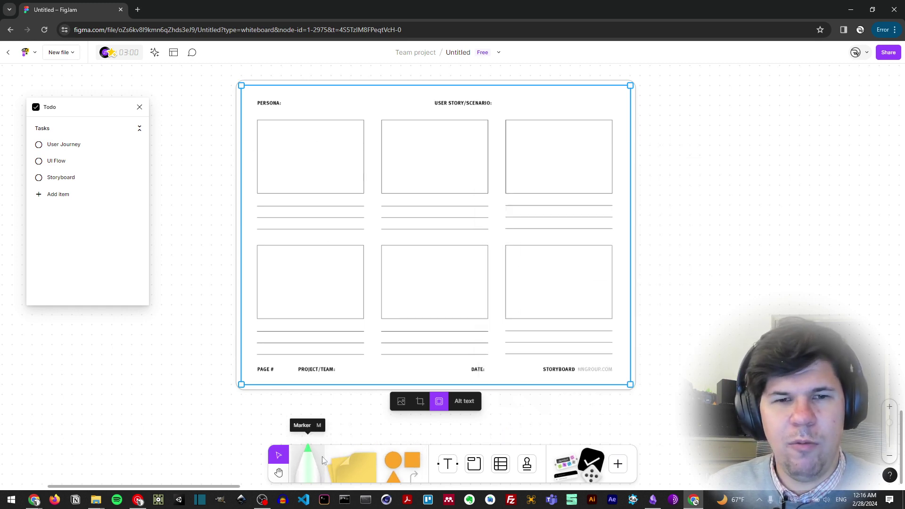
pyautogui.click(318, 470)
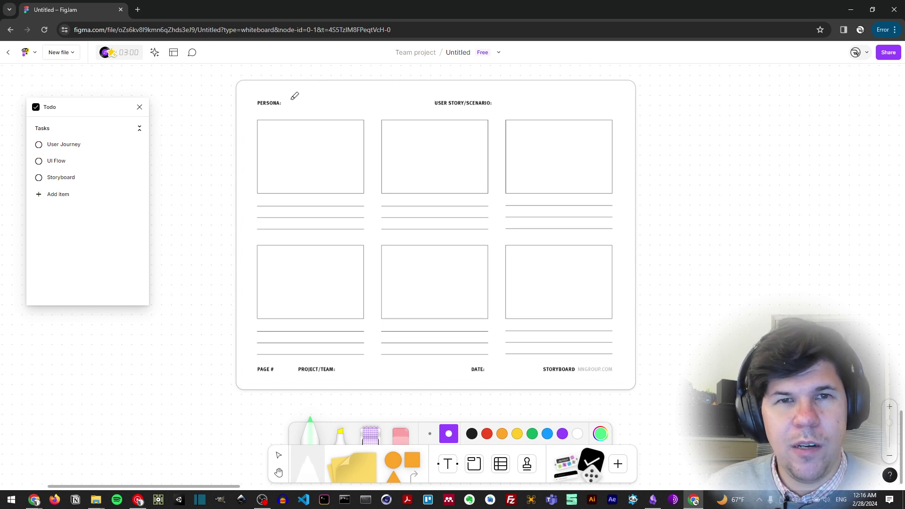
pyautogui.moveTo(292, 97)
pyautogui.mouseDown()
pyautogui.moveTo(291, 109)
pyautogui.moveTo(306, 105)
pyautogui.moveTo(302, 114)
pyautogui.moveTo(315, 100)
pyautogui.moveTo(340, 110)
pyautogui.moveTo(354, 86)
pyautogui.moveTo(352, 105)
pyautogui.mouseUp()
# Try to handwrite the scenario beside the USER STORY/SCENARIO label with a thin green marker, undoing the last stroke.
pyautogui.click(430, 433)
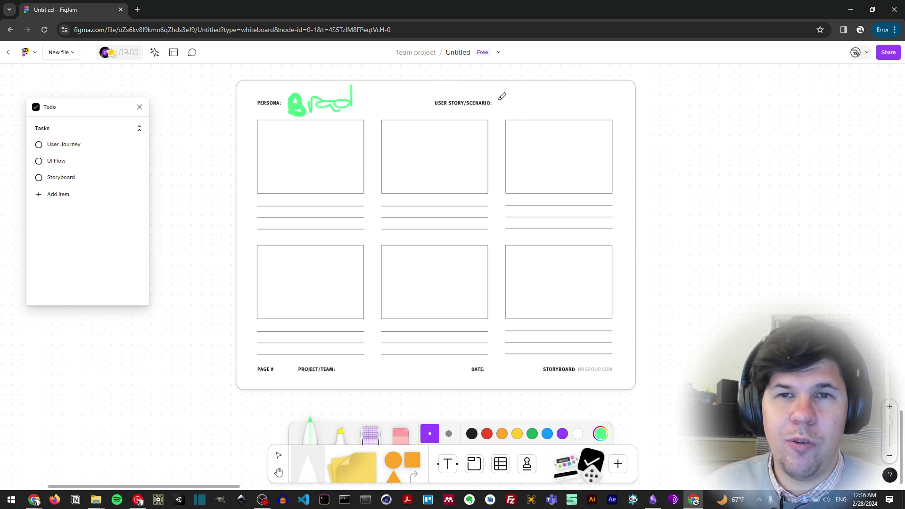
pyautogui.moveTo(503, 97)
pyautogui.mouseDown()
pyautogui.moveTo(526, 99)
pyautogui.moveTo(525, 112)
pyautogui.moveTo(534, 90)
pyautogui.moveTo(550, 98)
pyautogui.moveTo(551, 89)
pyautogui.moveTo(585, 97)
pyautogui.moveTo(593, 117)
pyautogui.mouseUp()
pyautogui.click(515, 93)
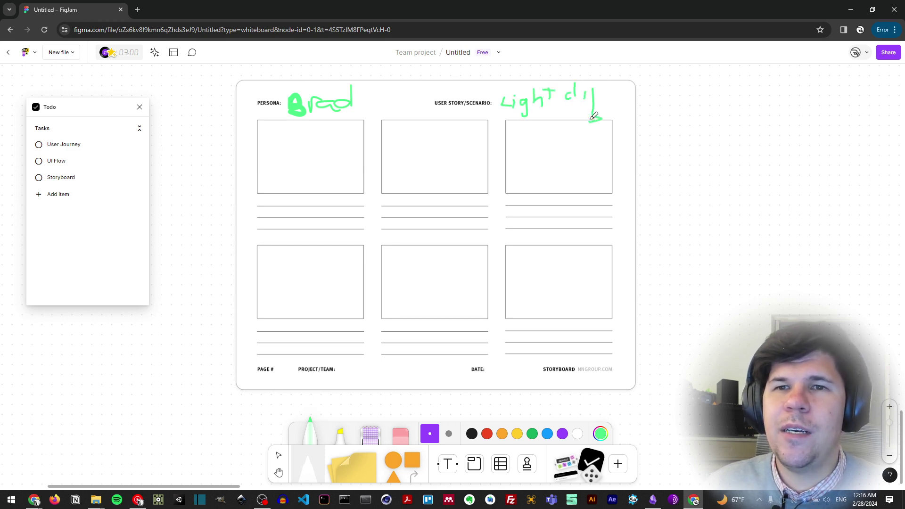
pyautogui.hotkey('ctrl', 'z')
# Add the text "Light Bulb disability" near the template's USER STORY/SCENARIO label.
pyautogui.click(447, 464)
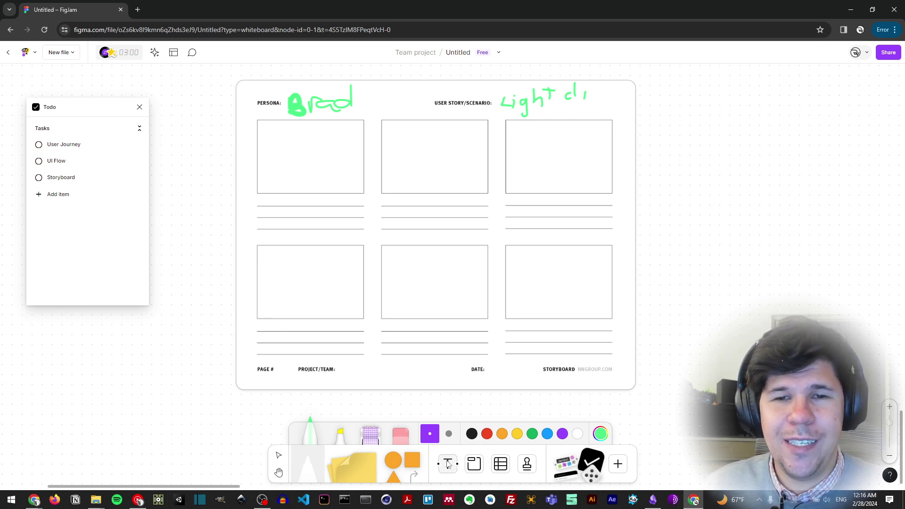
pyautogui.click(538, 113)
pyautogui.write('Li')
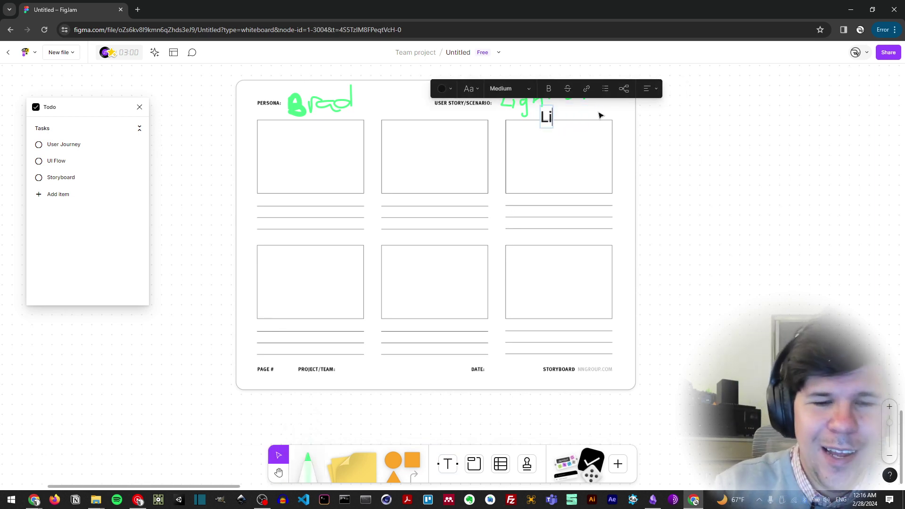
pyautogui.write('ght Bulb d')
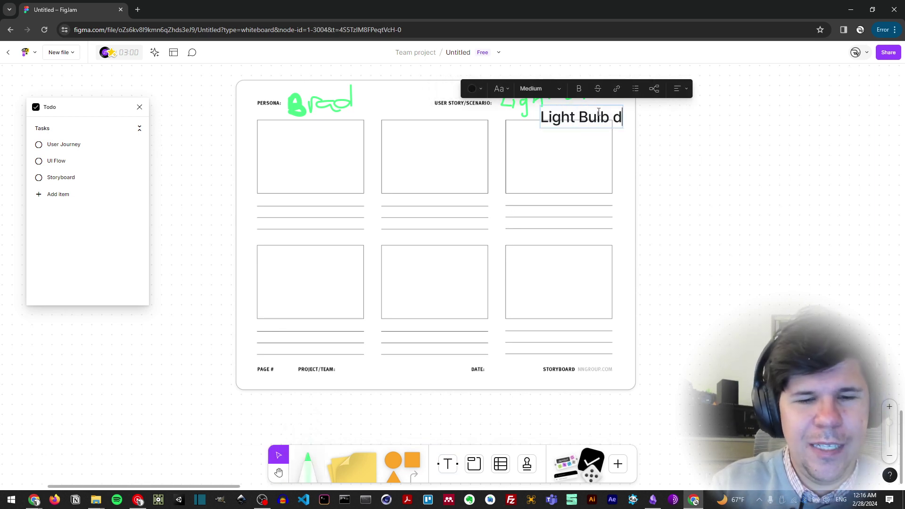
pyautogui.write('isabiliut')
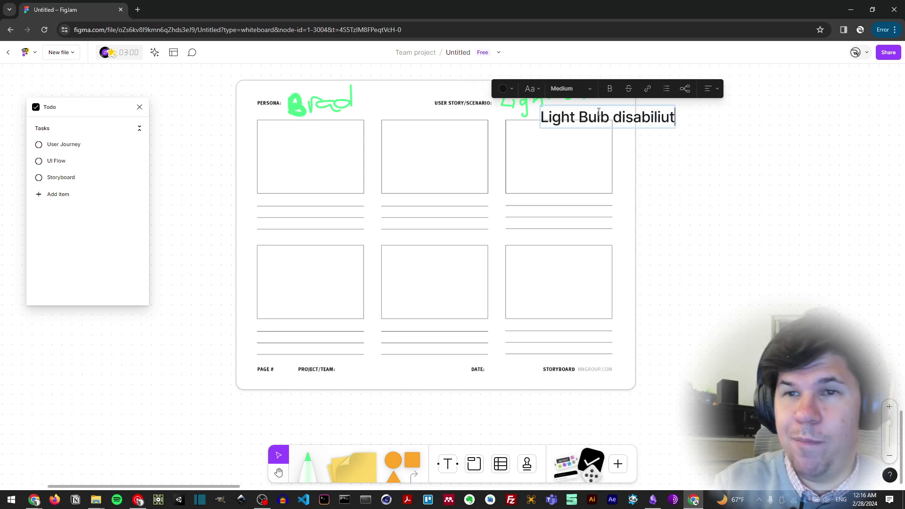
pyautogui.press('BackSpace')
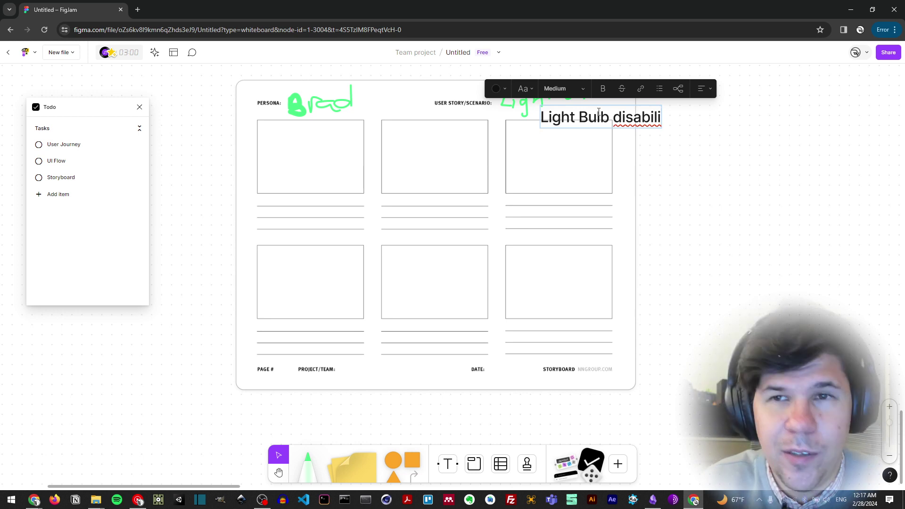
pyautogui.write('ty')
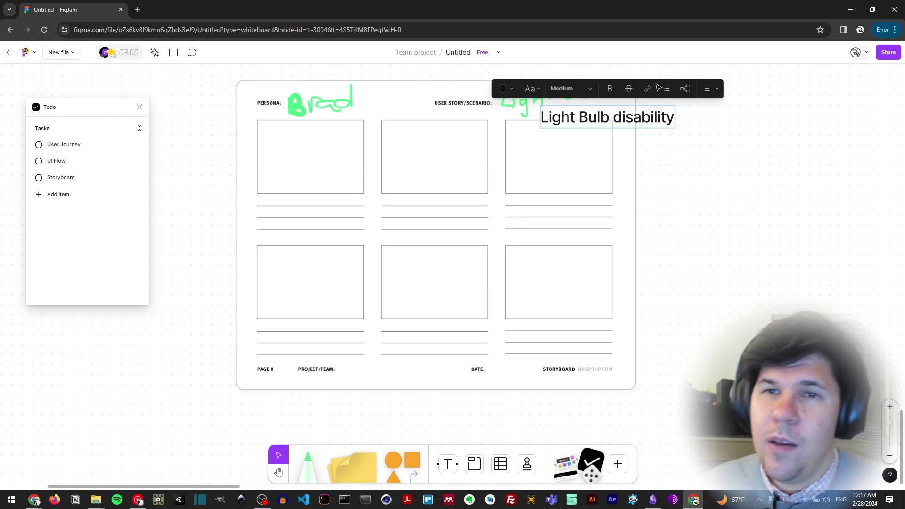
pyautogui.press('Escape')
# Delete the green handwritten strokes beside the USER STORY/SCENARIO label.
pyautogui.click(524, 110)
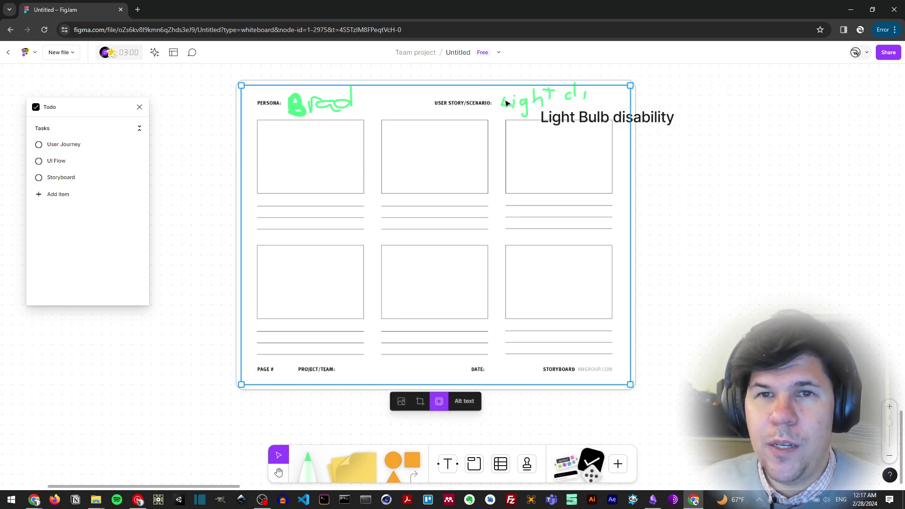
pyautogui.moveTo(672, 75); pyautogui.dragTo(508, 106)
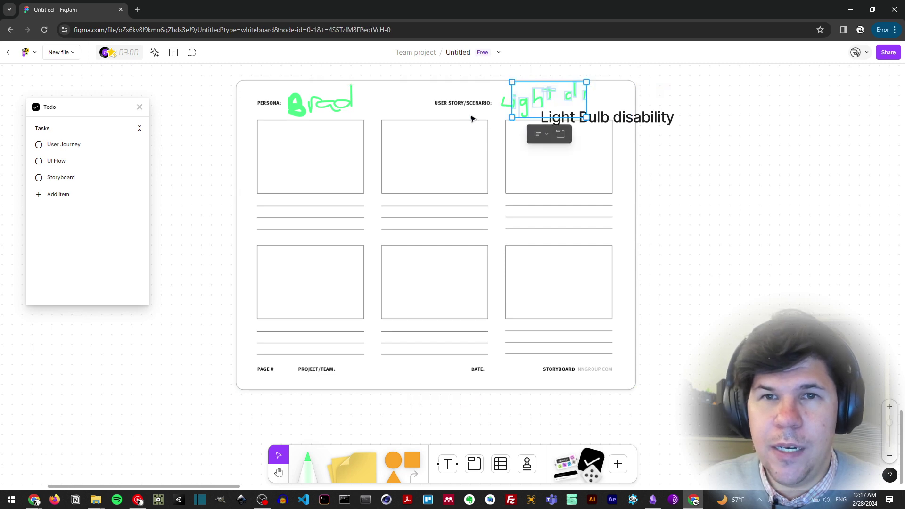
pyautogui.press('Delete')
pyautogui.click(506, 102)
pyautogui.press('Delete')
# Move the "Light Bulb disability" text beside the USER STORY/SCENARIO label and scale it down to the Small size.
pyautogui.click(608, 117)
pyautogui.moveTo(608, 117); pyautogui.dragTo(572, 98)
pyautogui.moveTo(635, 86); pyautogui.dragTo(590, 94)
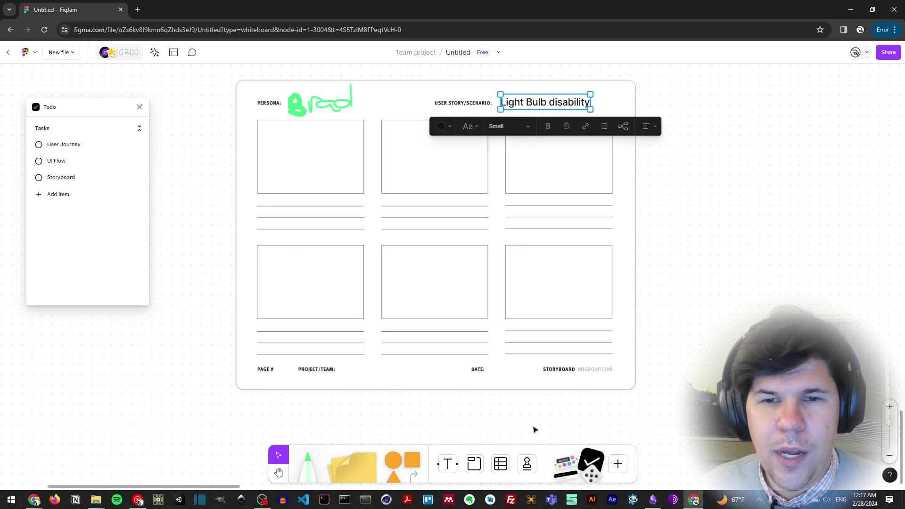
# Insert the Giphy Stickers widget and place it on the empty board to the left of the storyboard.
pyautogui.click(617, 464)
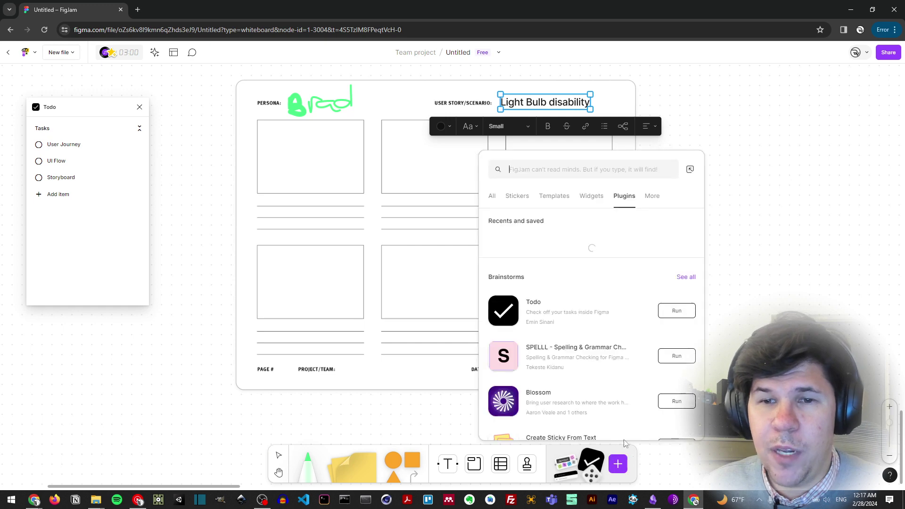
pyautogui.click(595, 198)
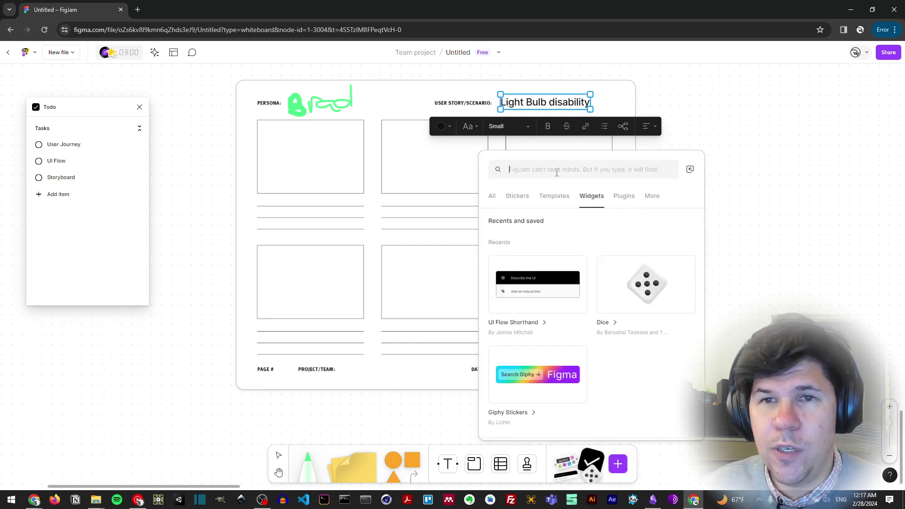
pyautogui.click(537, 374)
pyautogui.moveTo(453, 257); pyautogui.dragTo(349, 205)
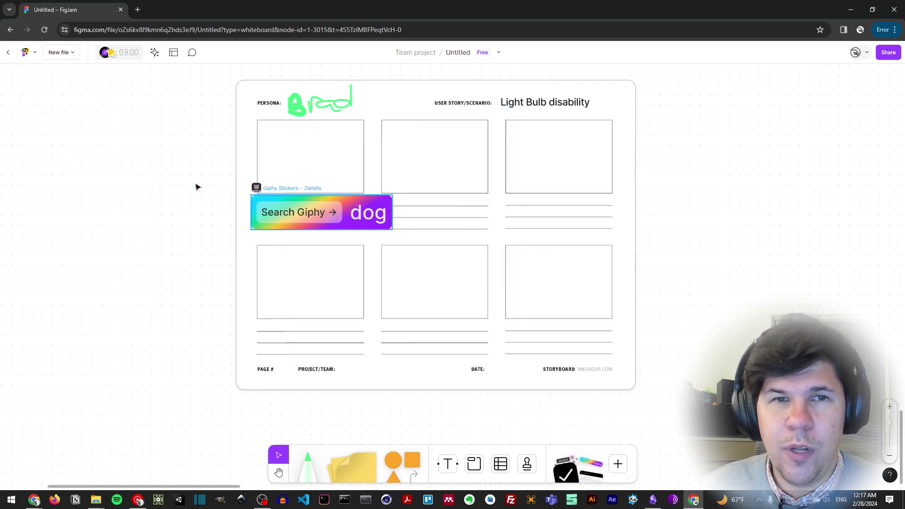
pyautogui.moveTo(248, 198); pyautogui.dragTo(164, 149)
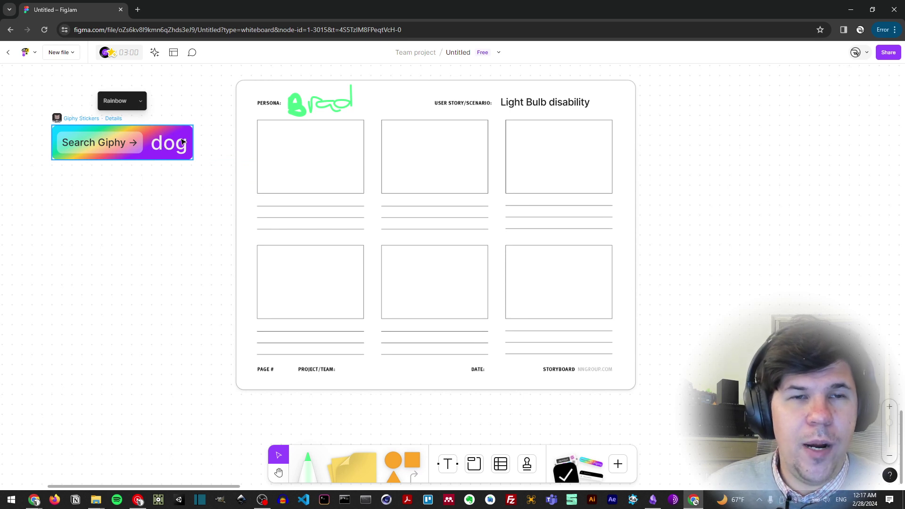
# Search Giphy for "mad" stickers through the widget.
pyautogui.click(118, 147)
pyautogui.doubleClick(613, 196)
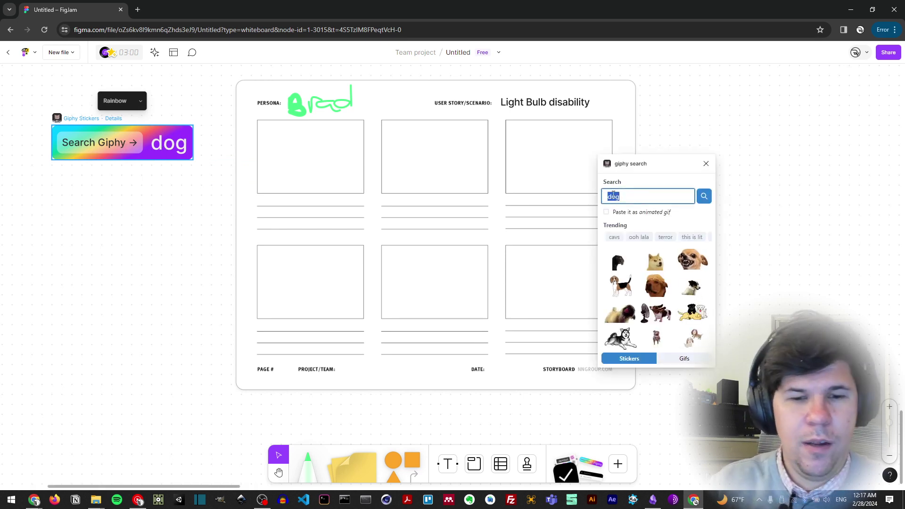
pyautogui.write('mmad')
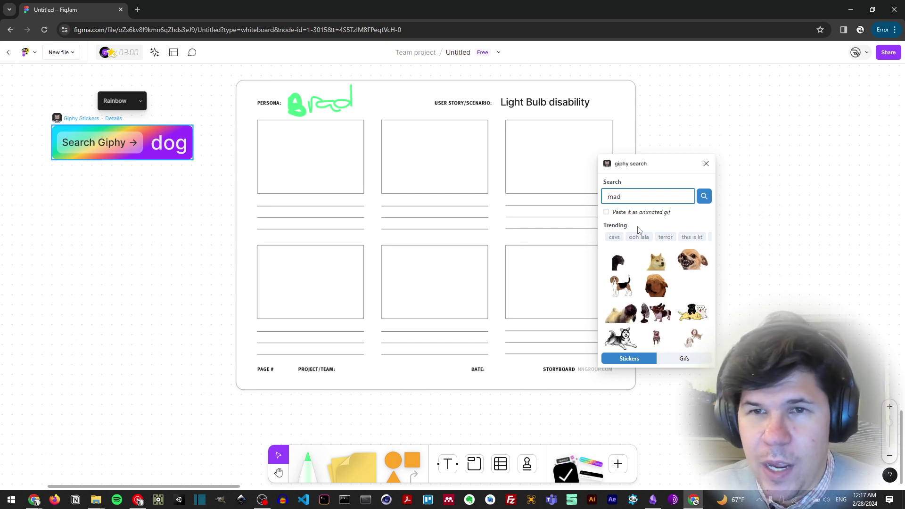
pyautogui.click(703, 196)
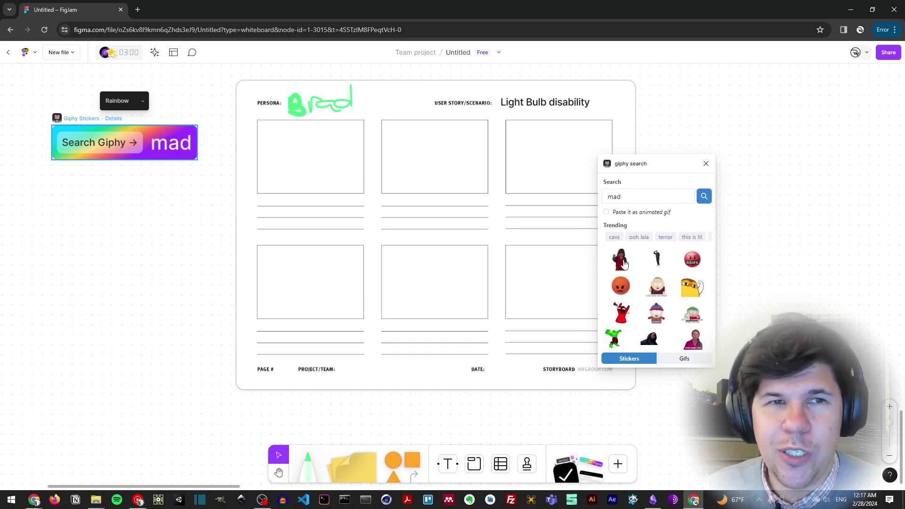
# Place the sticker of the girl in red in the first storyboard frame and delete the extra copy beside the template.
pyautogui.click(621, 262)
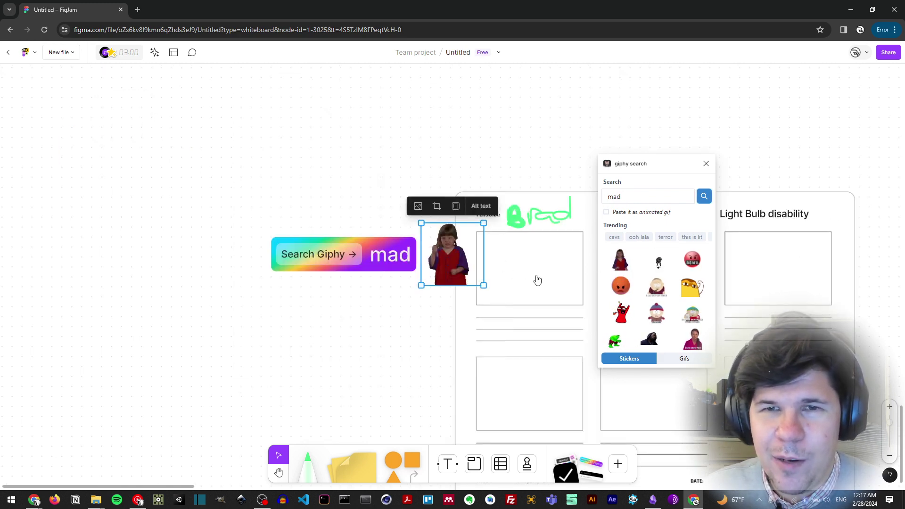
pyautogui.hotkey('ctrl', 'v')
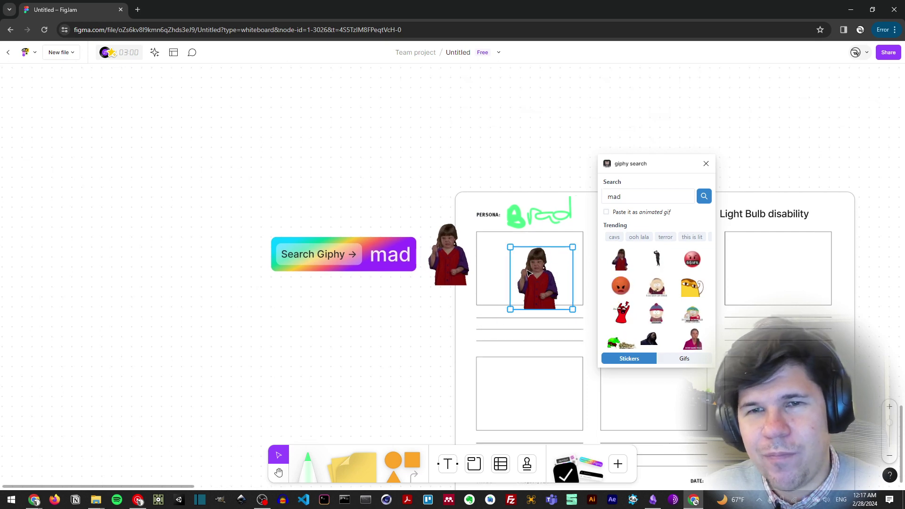
pyautogui.moveTo(530, 273); pyautogui.dragTo(526, 271)
pyautogui.click(440, 266)
pyautogui.press('Delete')
pyautogui.click(537, 286)
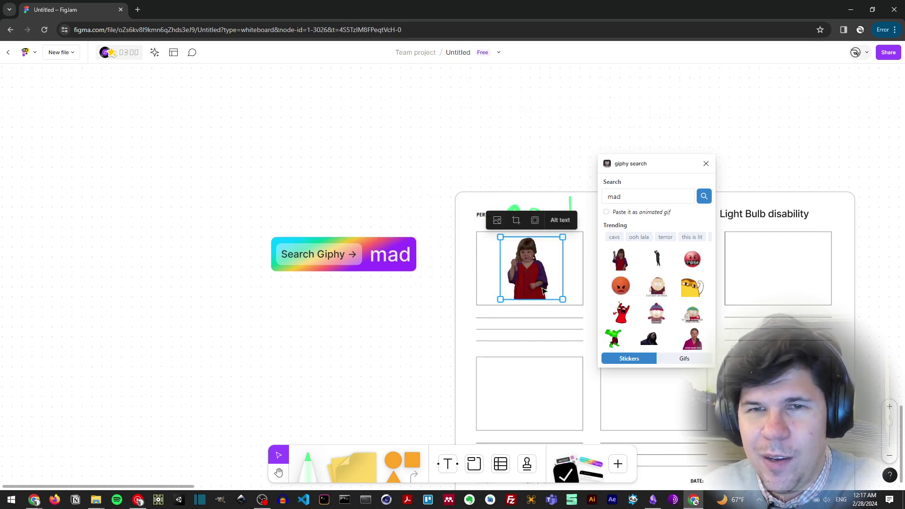
# Caption the first storyboard frame with the persona's name followed by "was mad because he was not able to turn off his lightbulbs".
pyautogui.moveTo(435, 175); pyautogui.dragTo(275, 134)
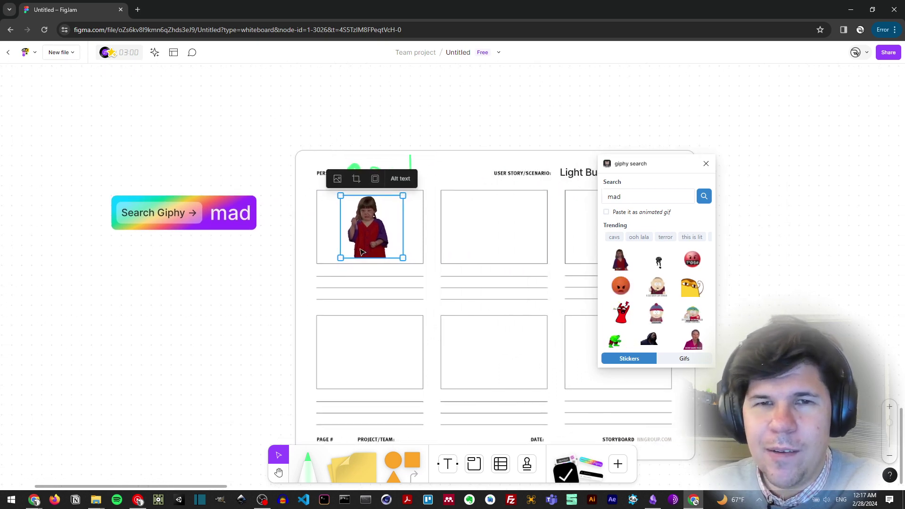
pyautogui.click(348, 289)
pyautogui.press('t')
pyautogui.click(321, 270)
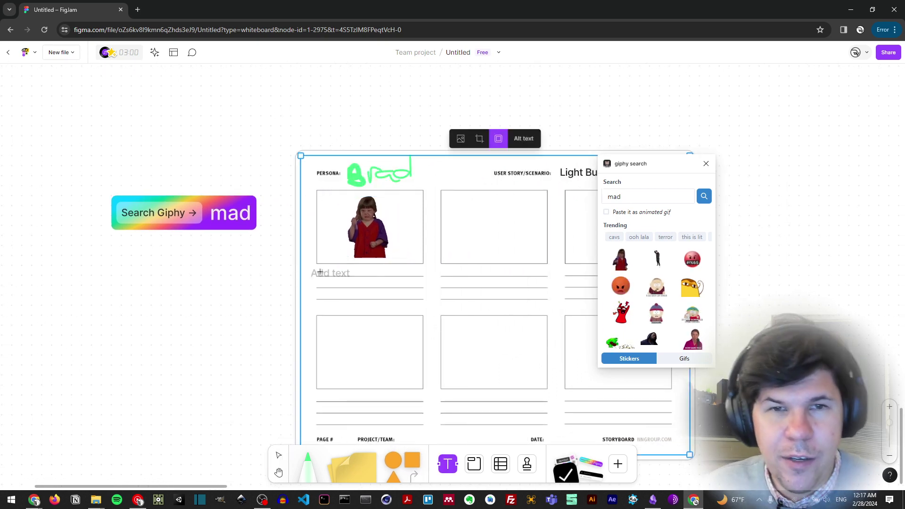
pyautogui.write('Brad was mad')
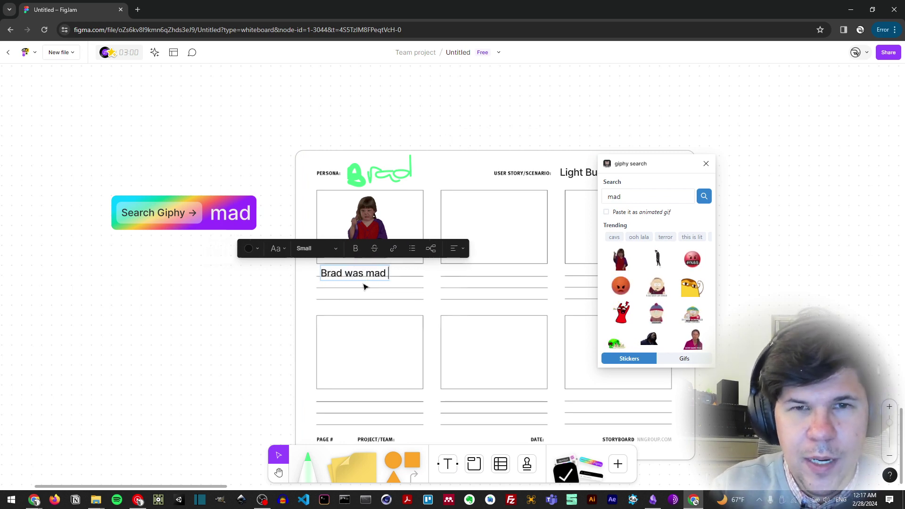
pyautogui.write(' because ')
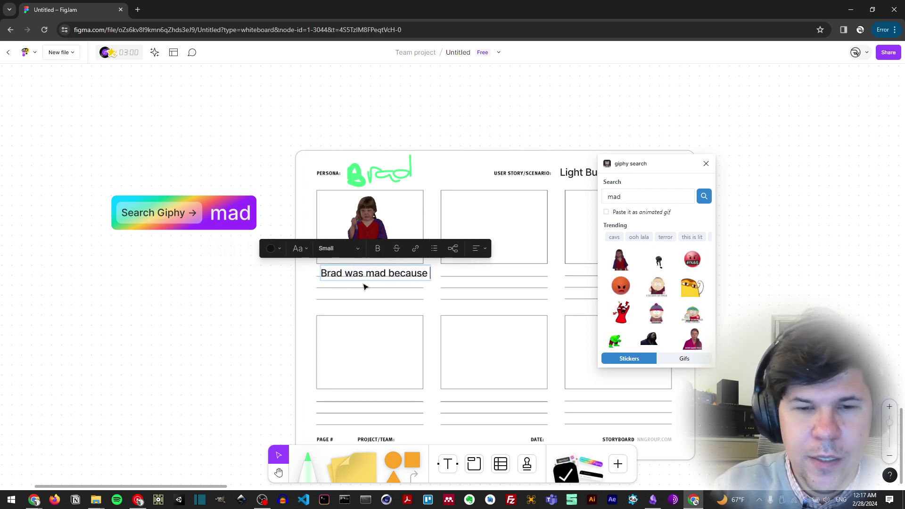
pyautogui.write('he was')
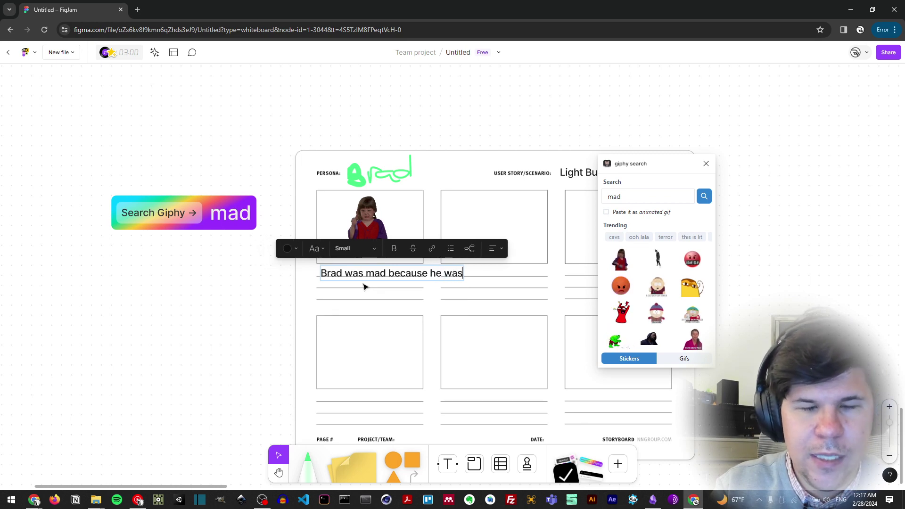
pyautogui.write(' not able')
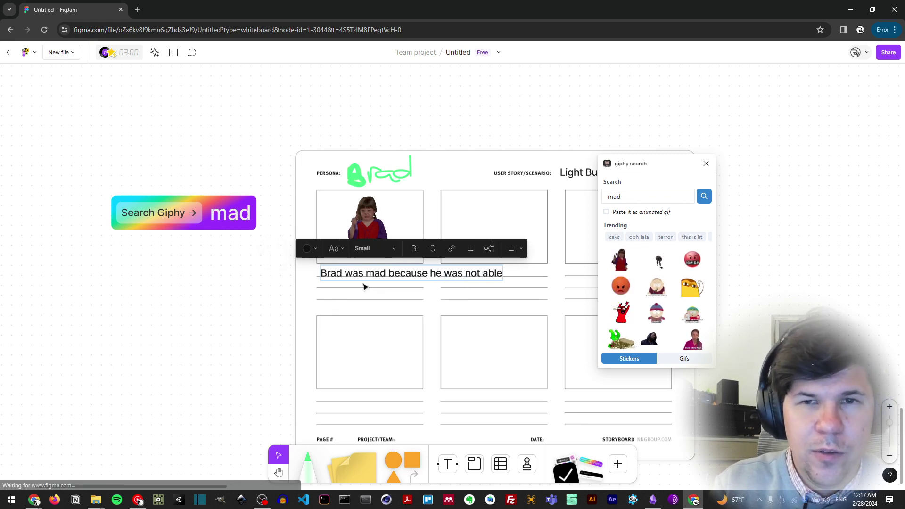
pyautogui.write(' to tu')
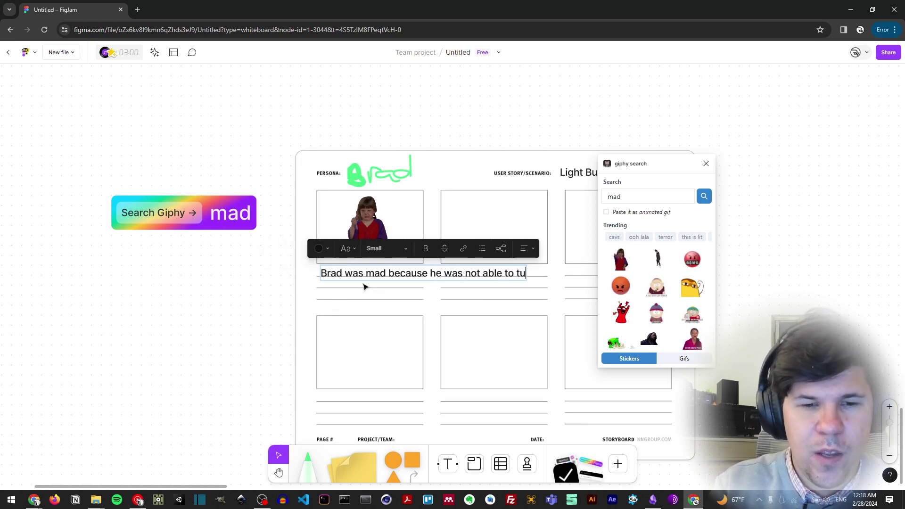
pyautogui.write('rn off his l')
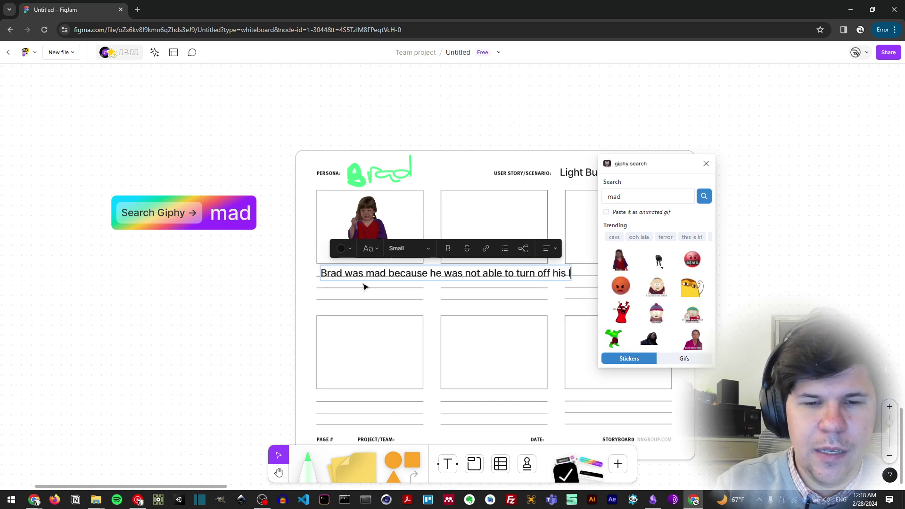
pyautogui.write('ightbul')
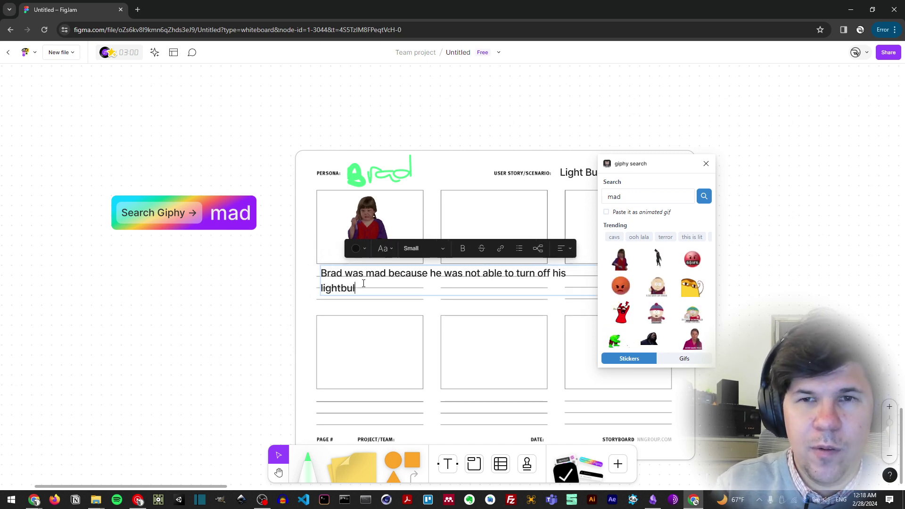
pyautogui.write('blc')
pyautogui.press('BackSpace')
pyautogui.write('bs')
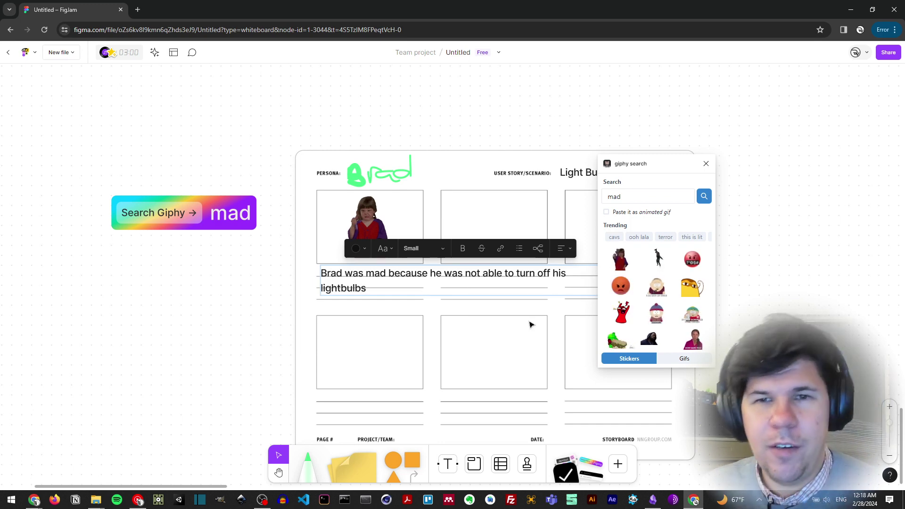
# Narrow the caption's text box to about the first frame's width and align it with the frame's left edge.
pyautogui.press('Escape')
pyautogui.hscroll(3, 530, 278)
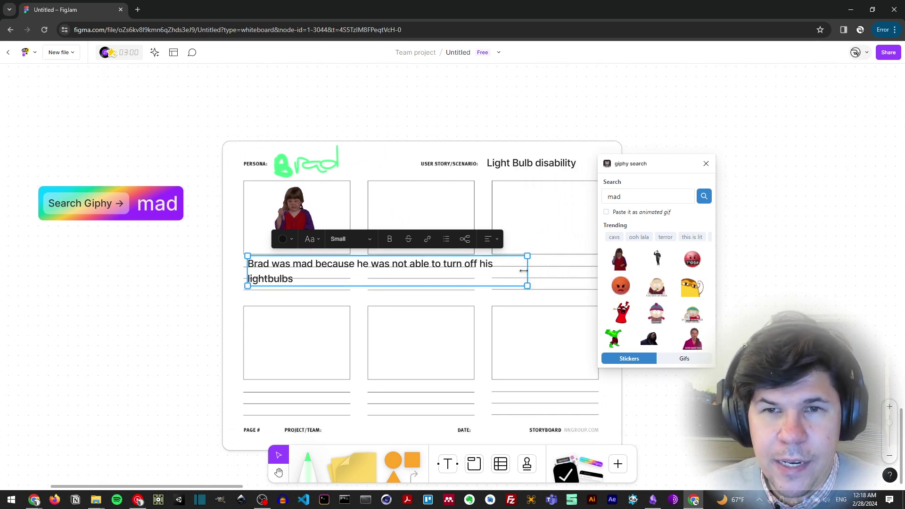
pyautogui.moveTo(522, 271); pyautogui.dragTo(360, 265)
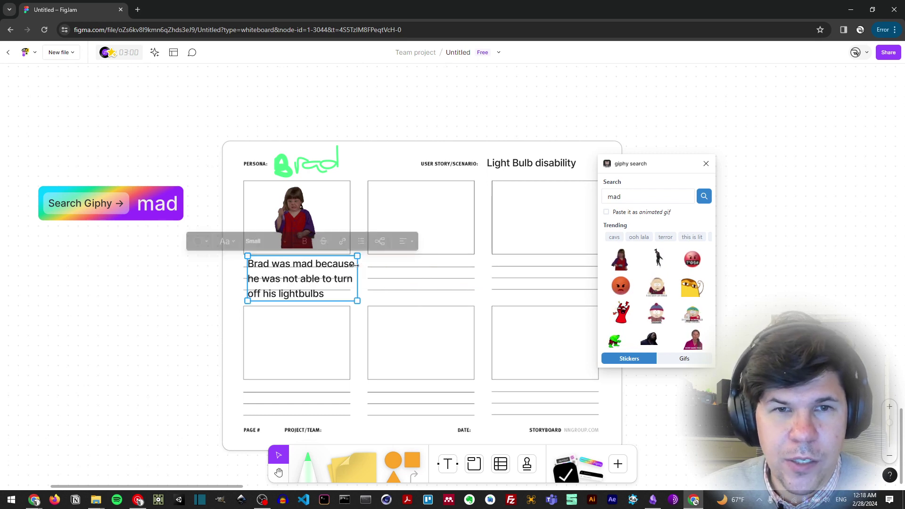
pyautogui.moveTo(247, 254); pyautogui.dragTo(243, 253)
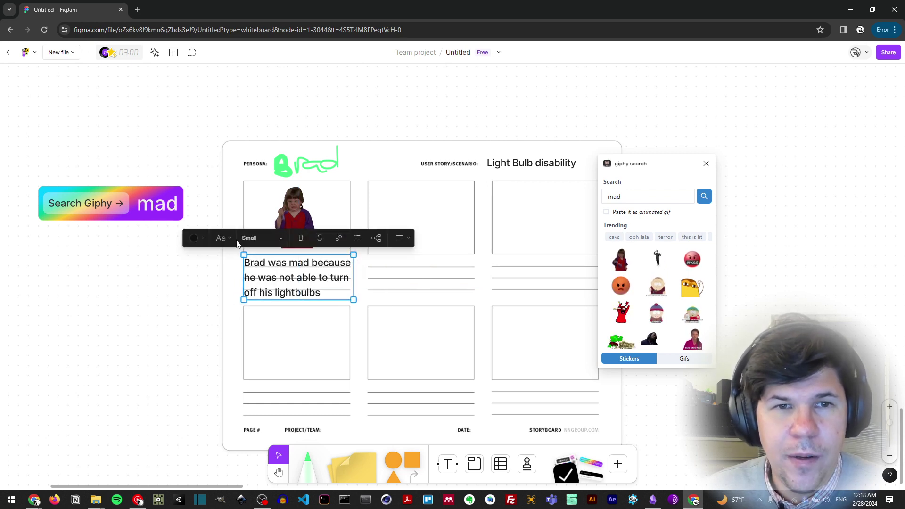
# Set the caption's font size to 14 and move it onto the empty board below the Giphy widget.
pyautogui.click(259, 238)
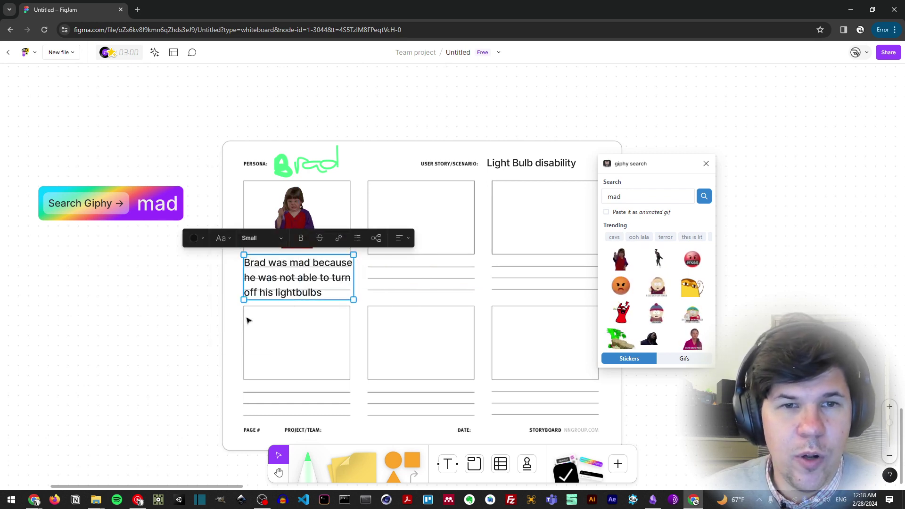
pyautogui.click(259, 238)
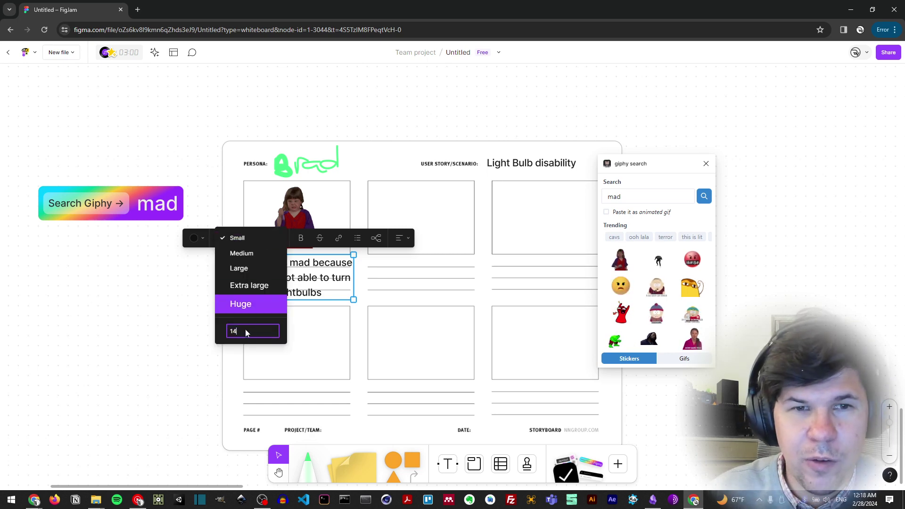
pyautogui.press('Return')
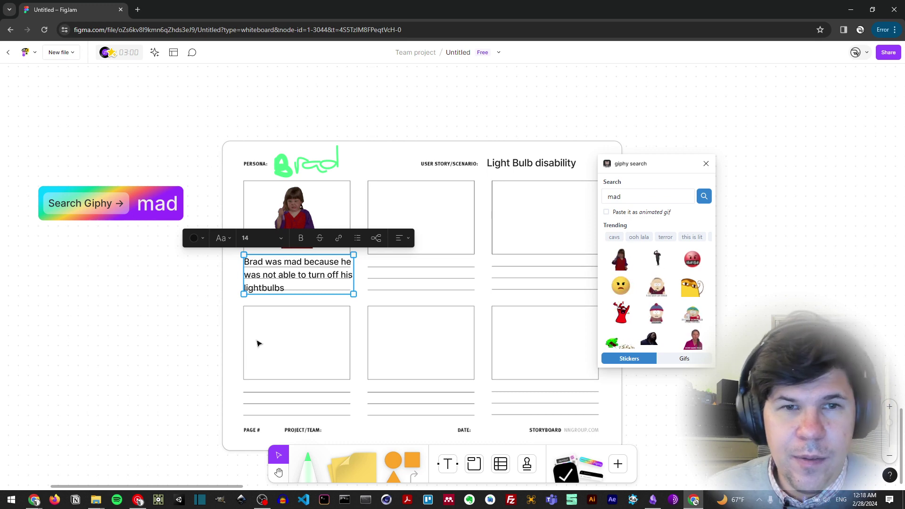
pyautogui.moveTo(267, 286); pyautogui.dragTo(271, 287)
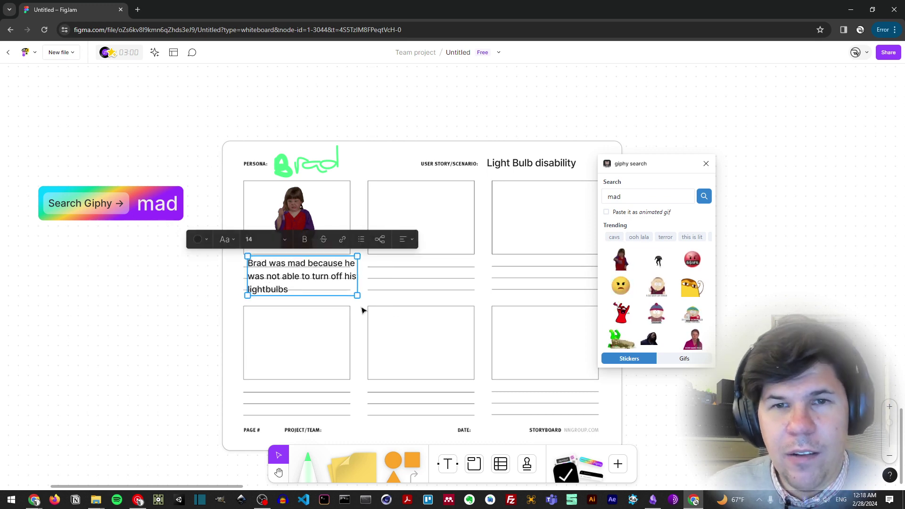
pyautogui.moveTo(350, 274); pyautogui.dragTo(175, 267)
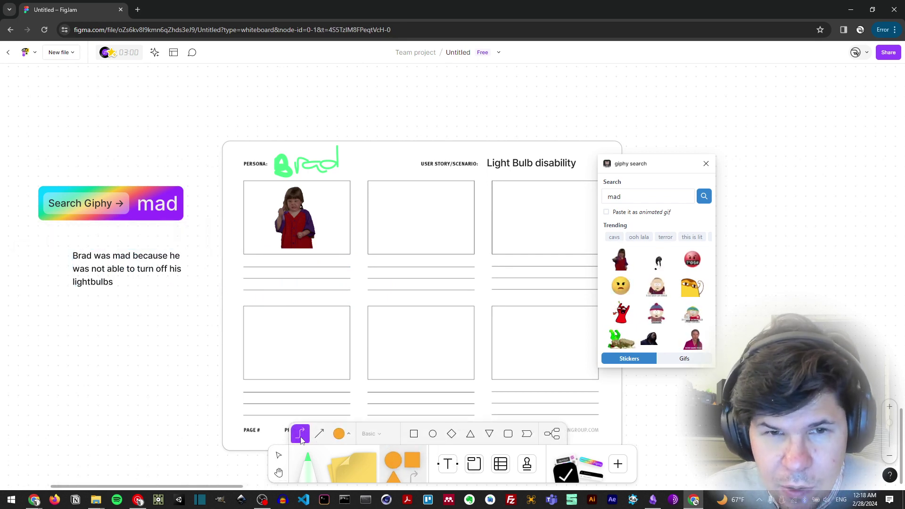
# Draw a short, straight horizontal arrow on the empty board below the caption text.
pyautogui.click(347, 436)
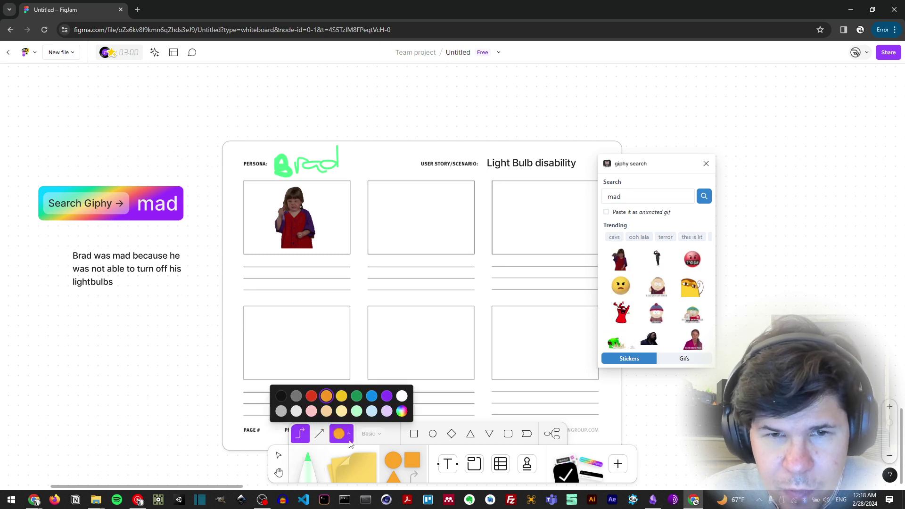
pyautogui.click(413, 480)
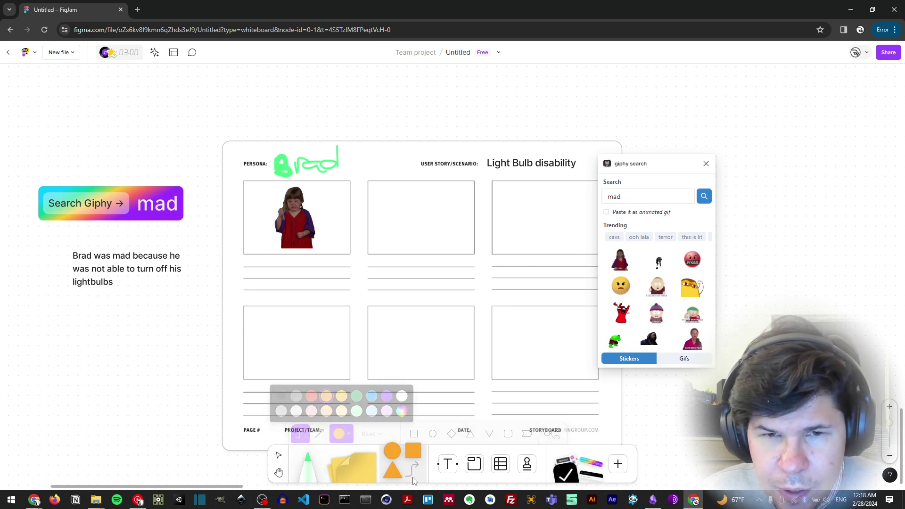
pyautogui.click(410, 466)
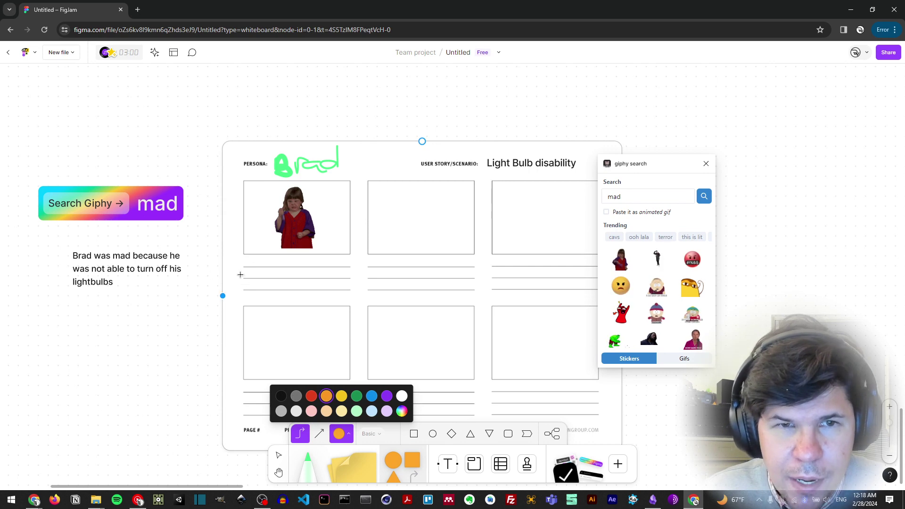
pyautogui.click(274, 266)
pyautogui.click(320, 433)
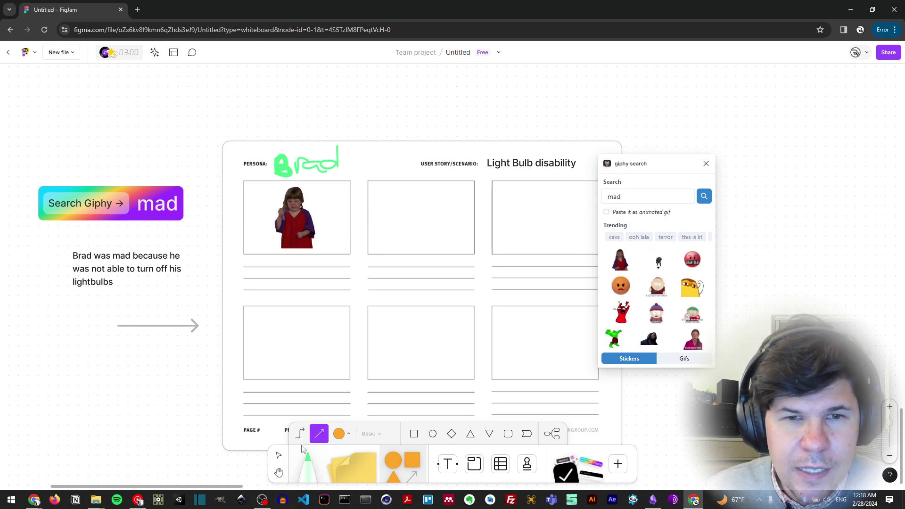
# Remove the arrowhead from the arrow's end point so that it becomes a plain line.
pyautogui.click(278, 455)
pyautogui.click(178, 329)
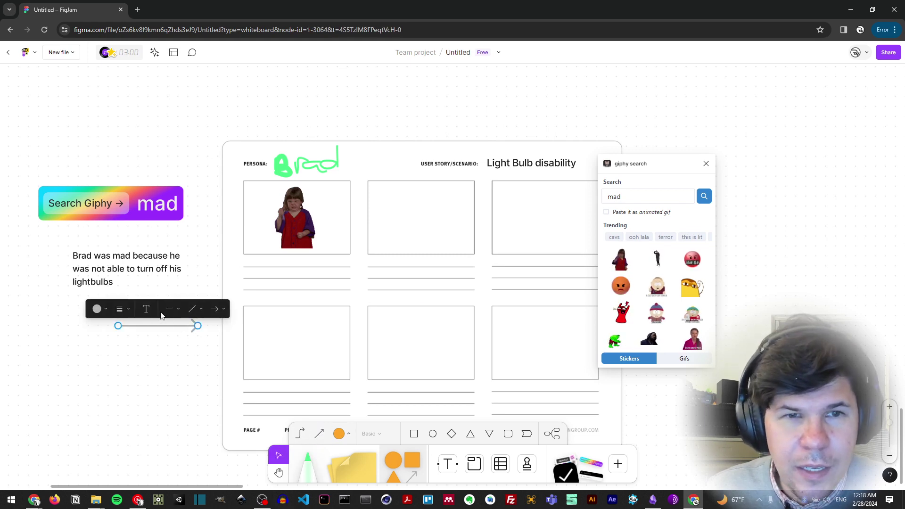
pyautogui.click(217, 309)
pyautogui.click(171, 289)
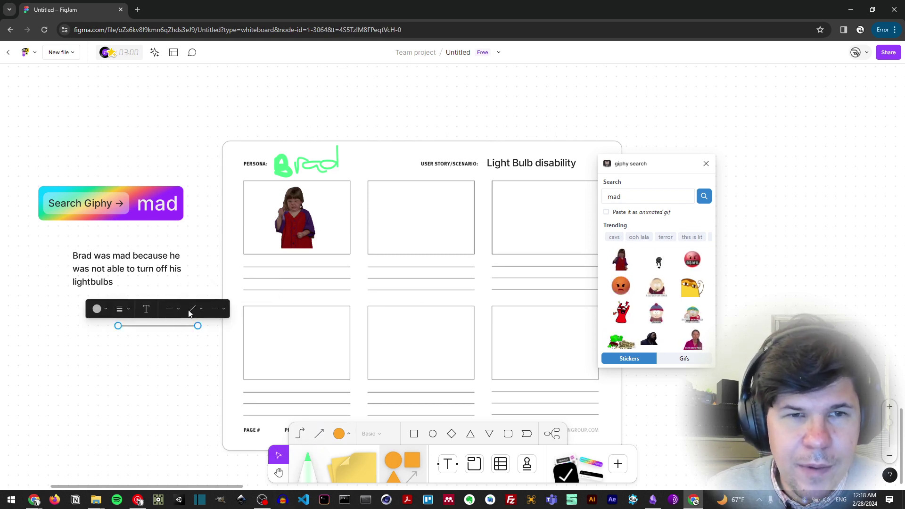
# Move the plain line over the top writing rule below the first storyboard frame, undoing the slanted endpoint.
pyautogui.moveTo(179, 329); pyautogui.dragTo(422, 295)
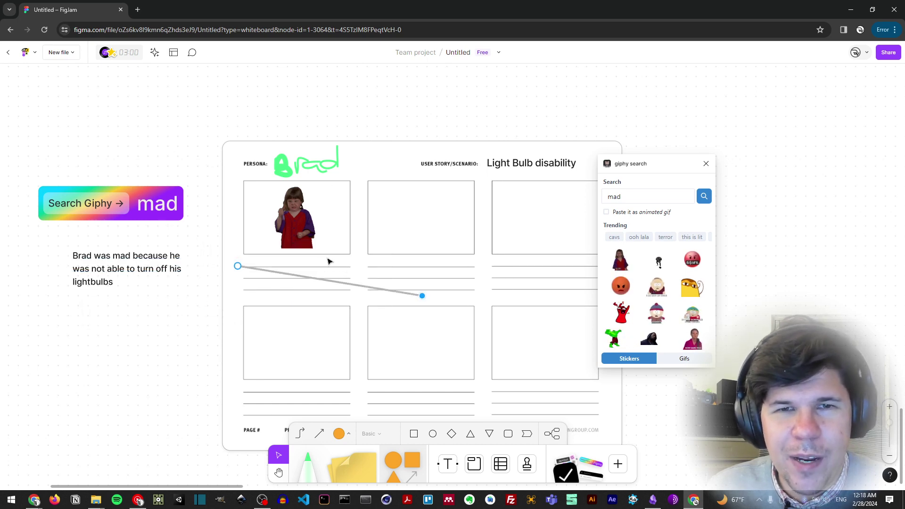
pyautogui.hotkey('ctrl', 'z')
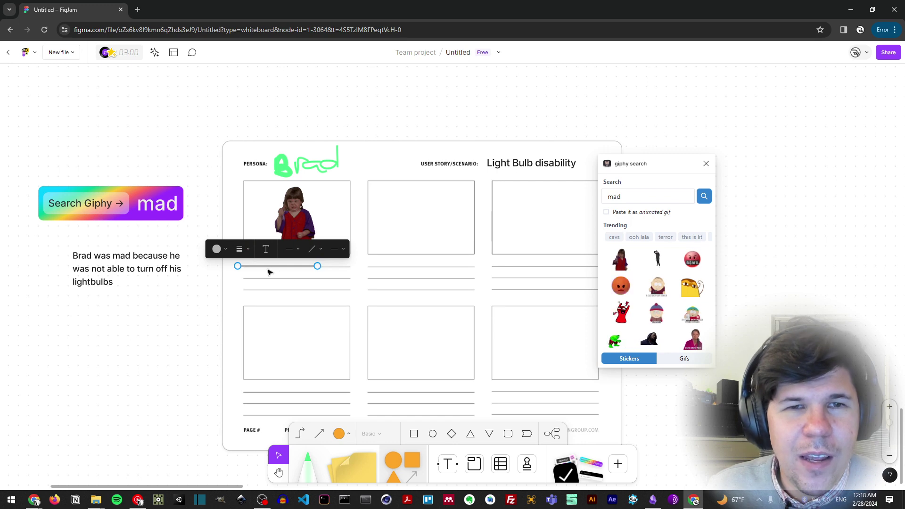
pyautogui.scroll(3, 268, 272)
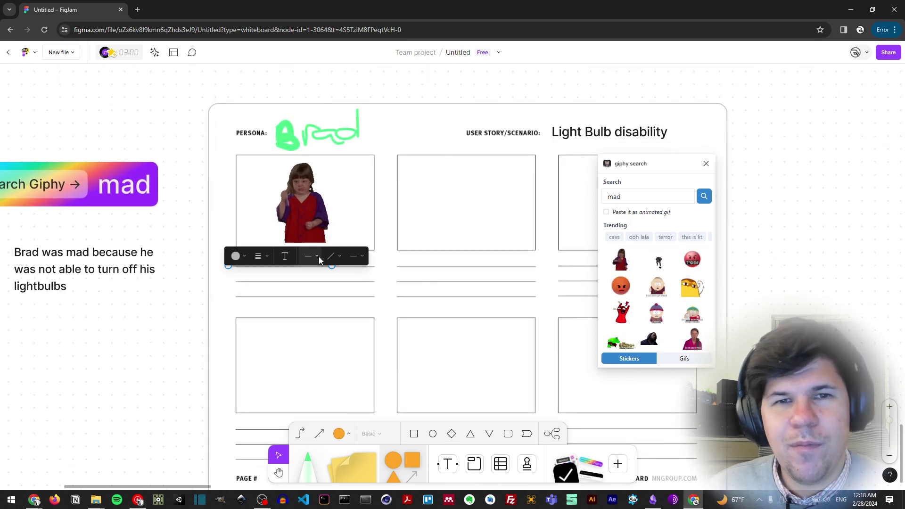
pyautogui.scroll(-5, 529, 254)
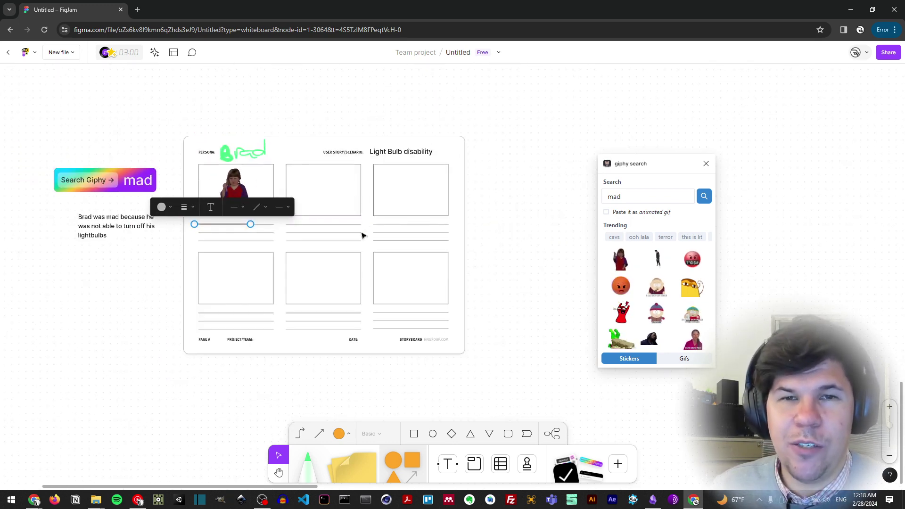
pyautogui.hscroll(-2, 339, 235)
pyautogui.scroll(3, 264, 212)
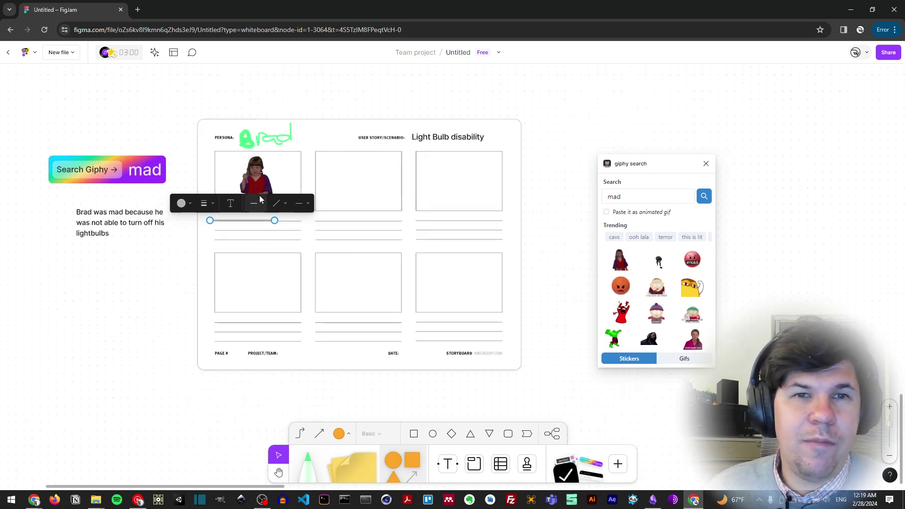
# Move the girl sticker and the line off the storyboard, and delete the handwritten persona name and the "Light Bulb disability" text.
pyautogui.moveTo(255, 172); pyautogui.dragTo(100, 280)
pyautogui.moveTo(234, 223); pyautogui.dragTo(119, 339)
pyautogui.click(265, 134)
pyautogui.click(273, 184)
pyautogui.moveTo(283, 263); pyautogui.dragTo(290, 275)
pyautogui.scroll(-3, 360, 204)
pyautogui.scroll(-2, 358, 203)
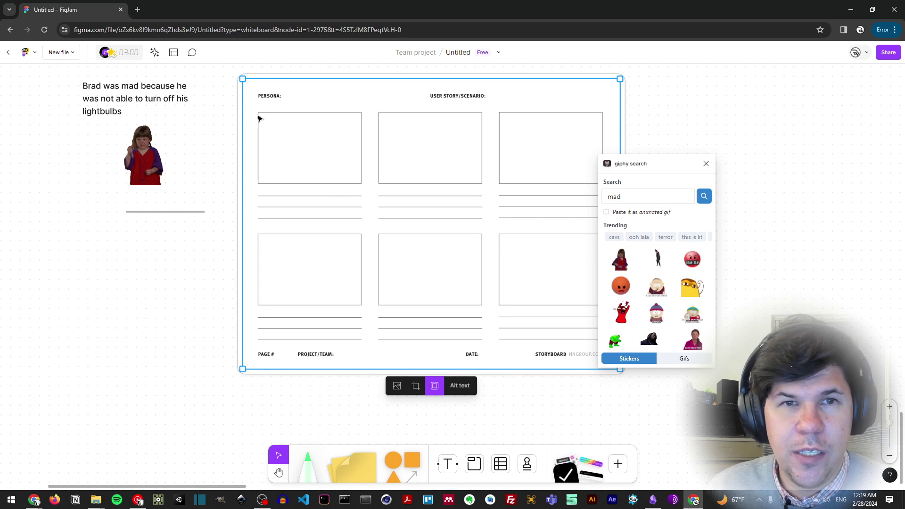
# Place an orange rectangle resized to cover the first storyboard frame, and move the plain line just beneath it.
pyautogui.moveTo(412, 459); pyautogui.dragTo(305, 184)
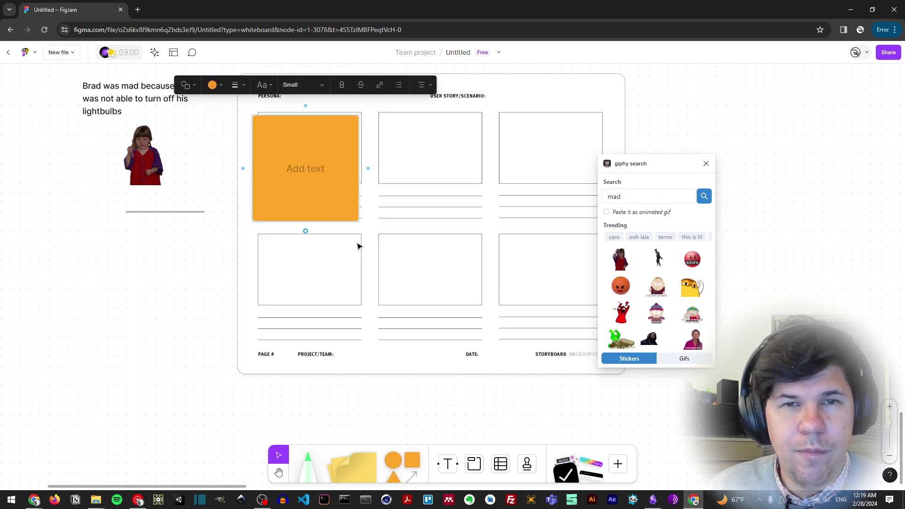
pyautogui.click(386, 221)
pyautogui.click(317, 182)
pyautogui.moveTo(360, 206); pyautogui.dragTo(339, 185)
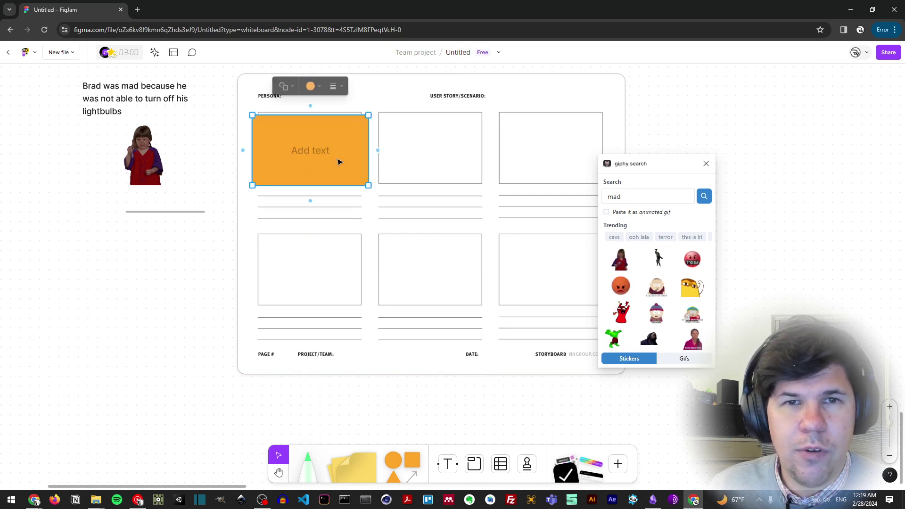
pyautogui.click(194, 211)
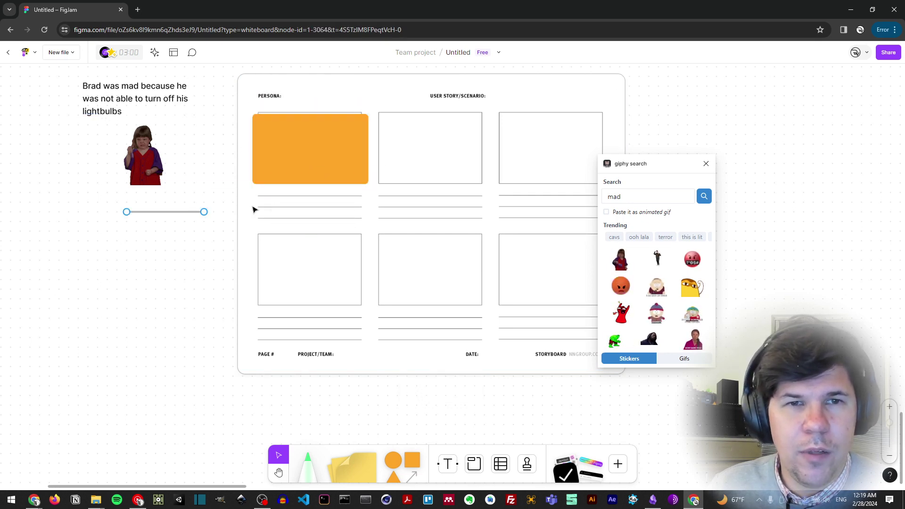
pyautogui.moveTo(327, 198); pyautogui.dragTo(328, 192)
# Lock the storyboard template image on the board.
pyautogui.click(454, 224)
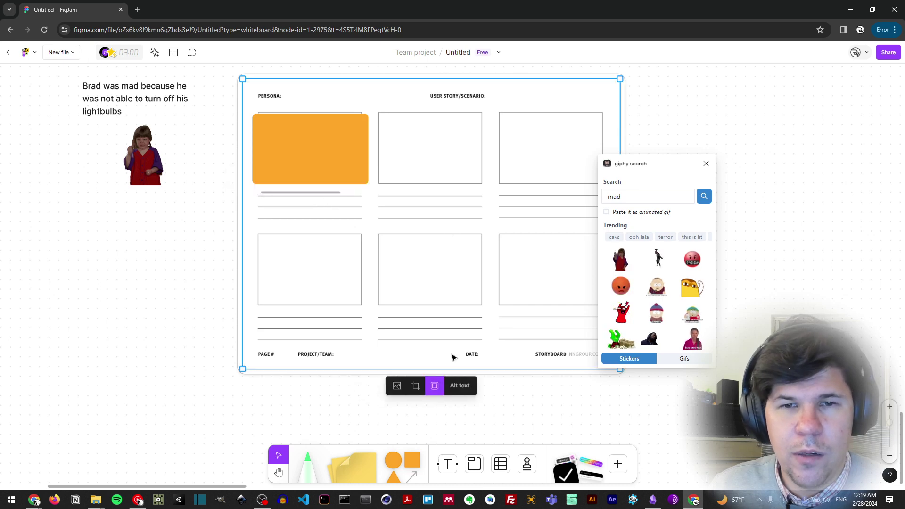
pyautogui.rightClick(454, 324)
pyautogui.click(488, 406)
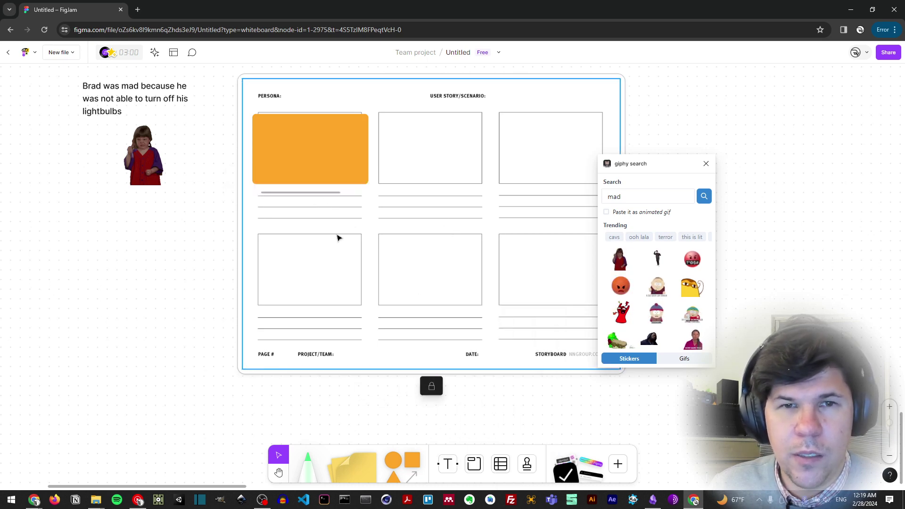
# Move the plain line onto the top writing rule below the first orange rectangle.
pyautogui.click(315, 196)
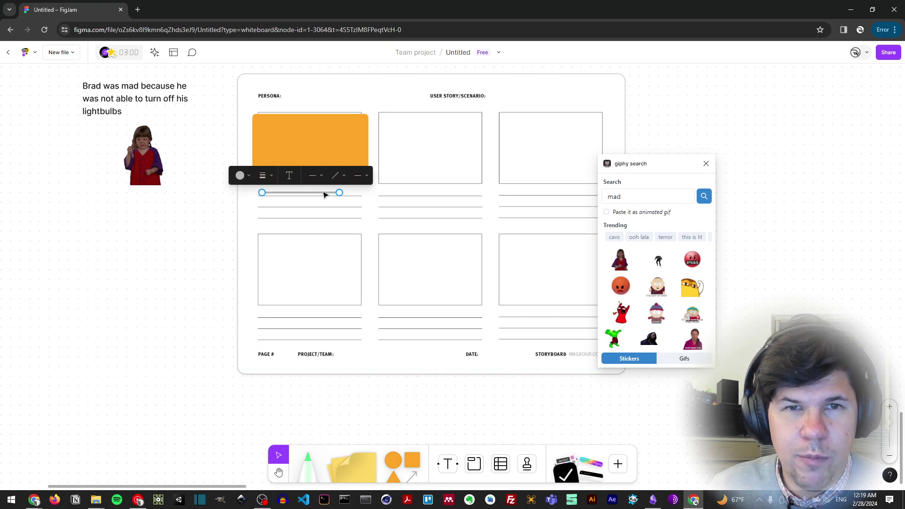
pyautogui.keyDown('ctrl'); pyautogui.scroll(3, 317, 195); pyautogui.keyUp('ctrl')
pyautogui.keyDown('ctrl'); pyautogui.scroll(2, 318, 195); pyautogui.keyUp('ctrl')
pyautogui.moveTo(319, 196); pyautogui.dragTo(329, 209)
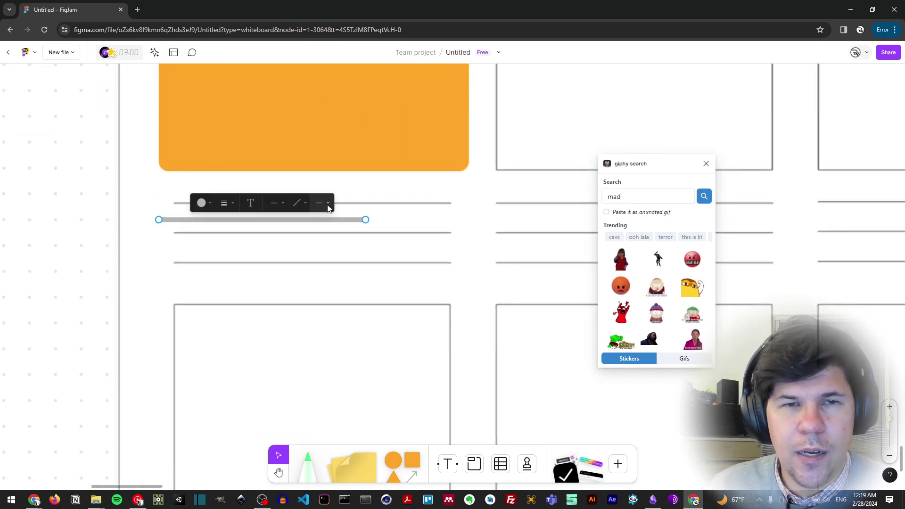
pyautogui.hotkey('shift', 'Up')
pyautogui.press('Up')
pyautogui.press('Up')
pyautogui.press('Up')
pyautogui.press('Up')
pyautogui.press('Up')
pyautogui.press('Up')
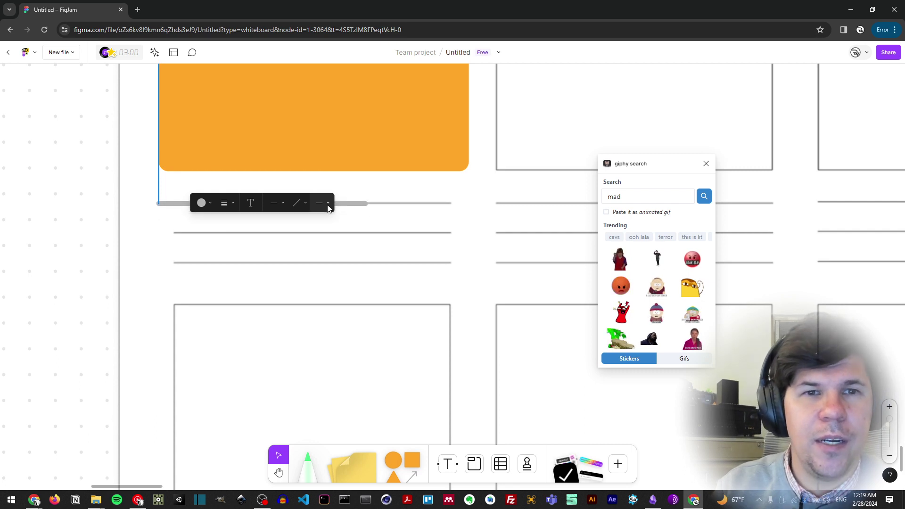
pyautogui.press('Right')
pyautogui.press('Right')
pyautogui.press('Right')
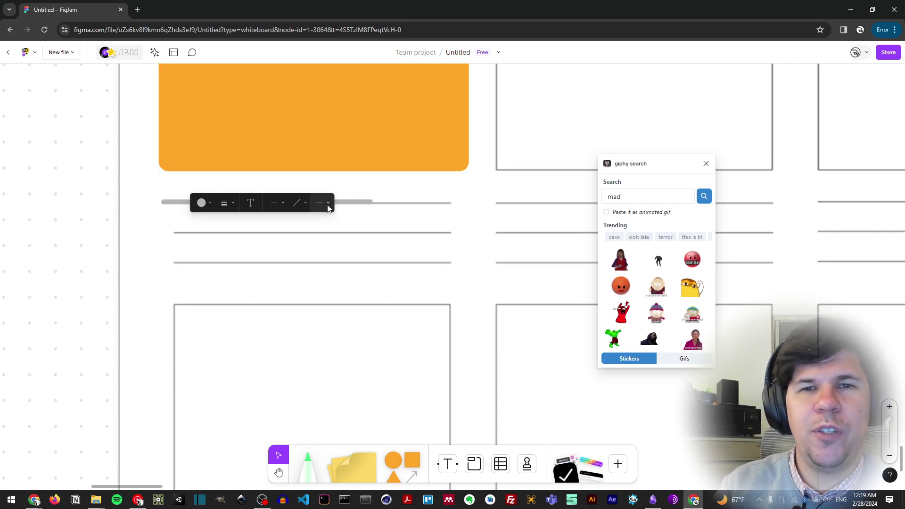
# Lengthen the line to the orange rectangle's right edge and place a copy over the second writing rule.
pyautogui.moveTo(370, 202); pyautogui.dragTo(453, 232)
pyautogui.press('Down')
pyautogui.press('Down')
pyautogui.press('Down')
pyautogui.press('Down')
pyautogui.press('Down')
pyautogui.press('Down')
pyautogui.press('Down')
pyautogui.press('Down')
pyautogui.press('Down')
pyautogui.press('Down')
pyautogui.press('Down')
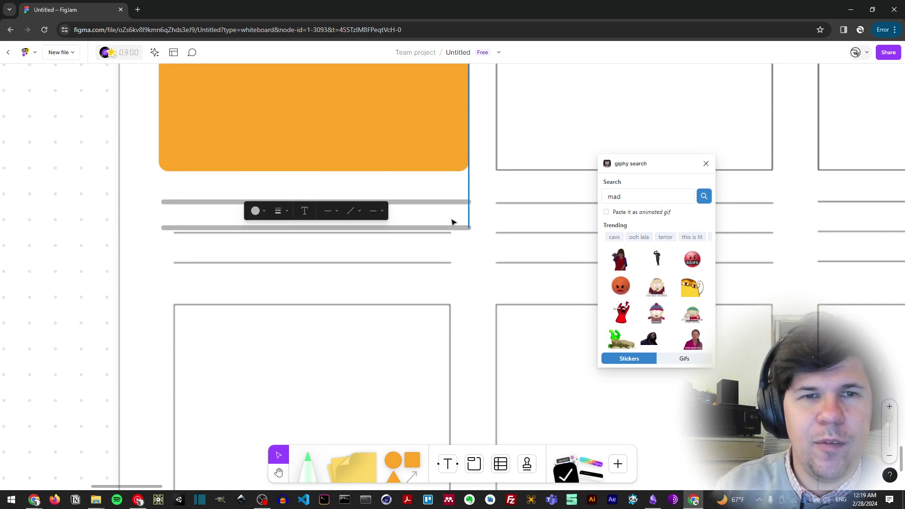
# Place another copy of the line over the third writing rule below the orange rectangle.
pyautogui.moveTo(458, 235); pyautogui.dragTo(468, 256)
pyautogui.press('Up')
pyautogui.press('Up')
pyautogui.press('Up')
pyautogui.press('Up')
pyautogui.press('Up')
pyautogui.press('Up')
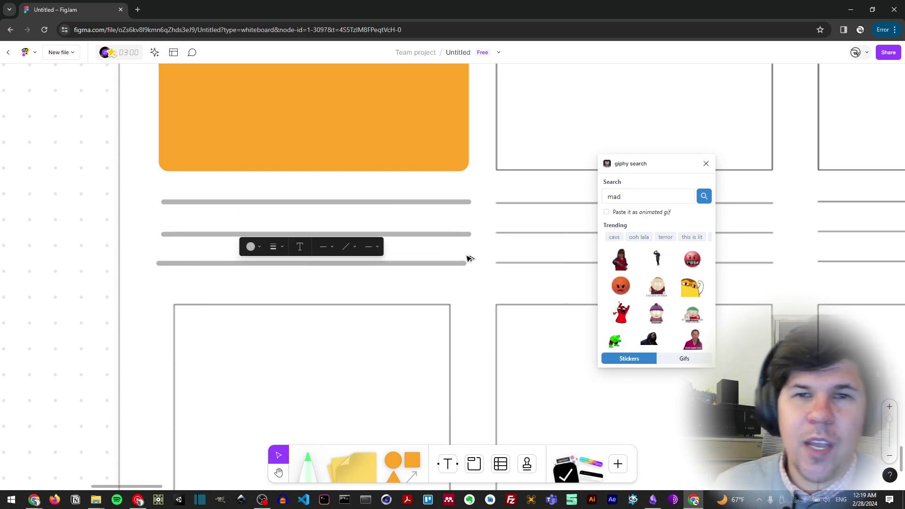
# Duplicate the orange rectangle with its three lines over the other five storyboard frames, undoing the misplaced line copies.
pyautogui.scroll(-3, 476, 200)
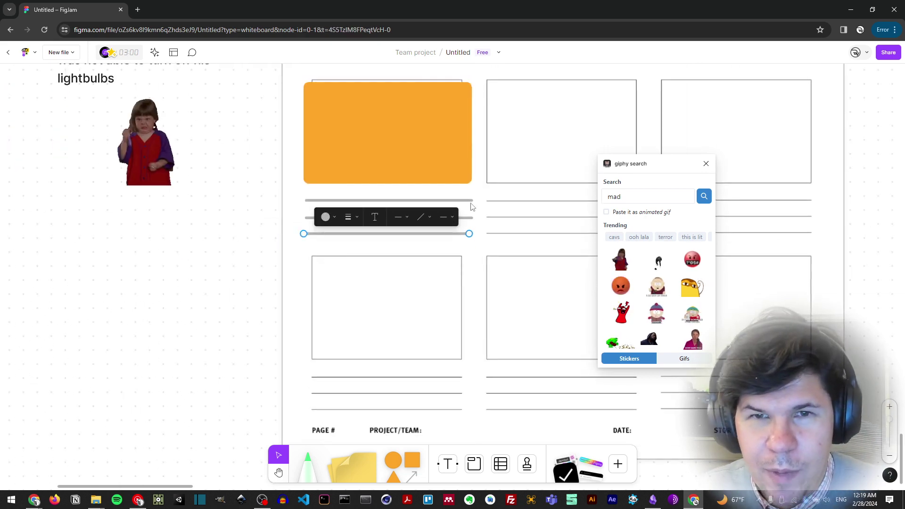
pyautogui.keyDown('shift'); pyautogui.click(455, 217); pyautogui.keyUp('shift')
pyautogui.hotkey('ctrl', 'z')
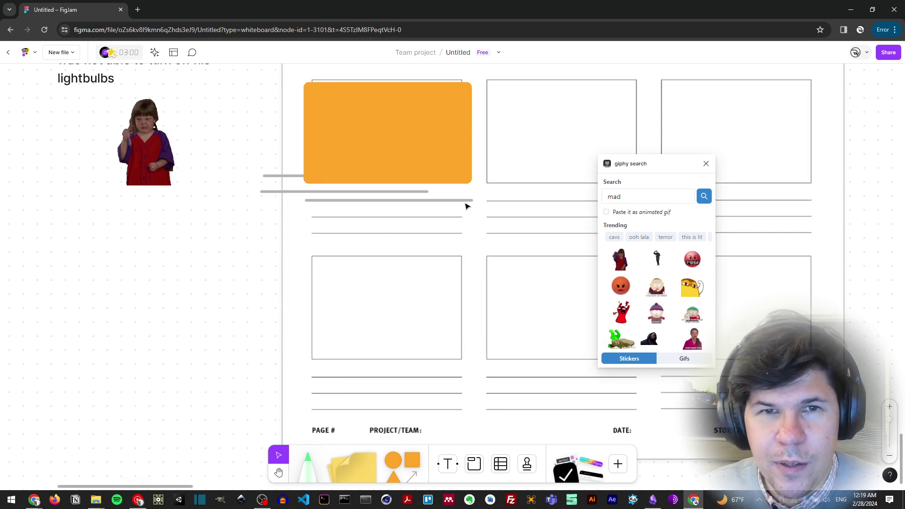
pyautogui.hotkey('ctrl', 'z')
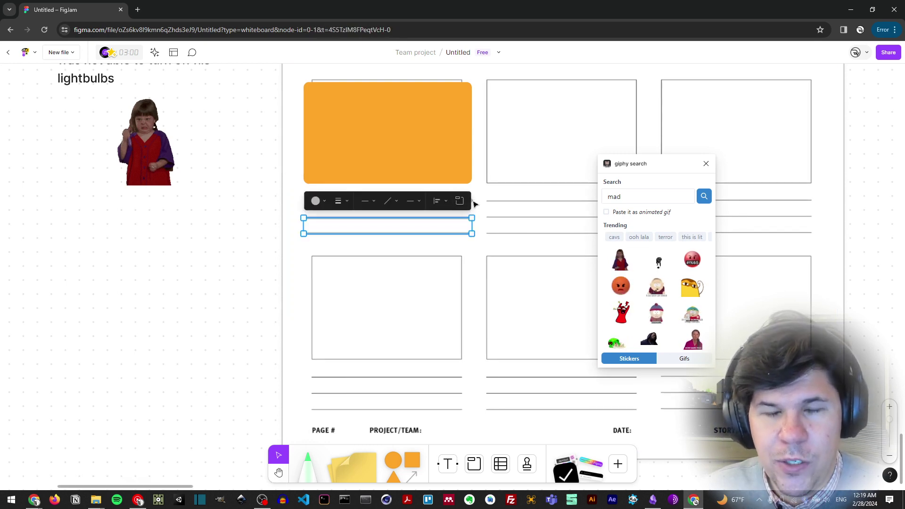
pyautogui.keyDown('shift'); pyautogui.click(469, 202); pyautogui.keyUp('shift')
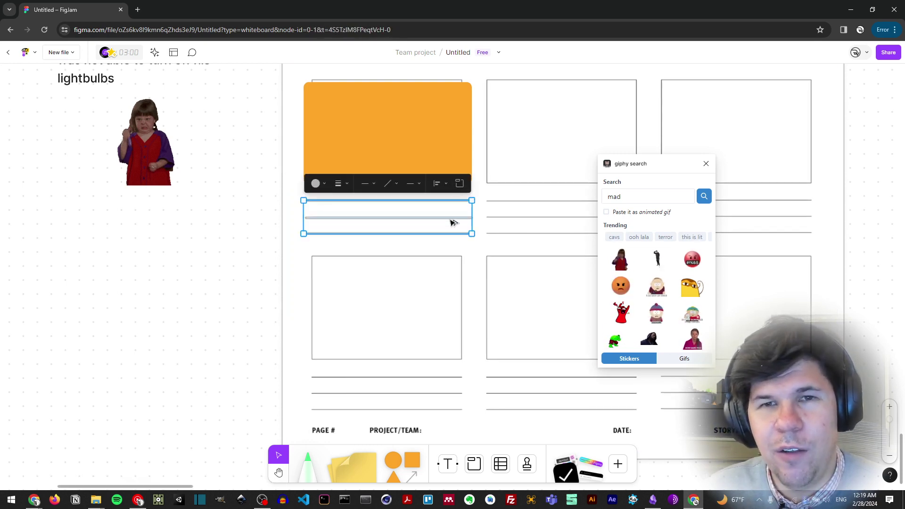
pyautogui.keyDown('shift'); pyautogui.click(441, 167); pyautogui.keyUp('shift')
pyautogui.moveTo(416, 165); pyautogui.dragTo(633, 164)
pyautogui.hscroll(5, 458, 157)
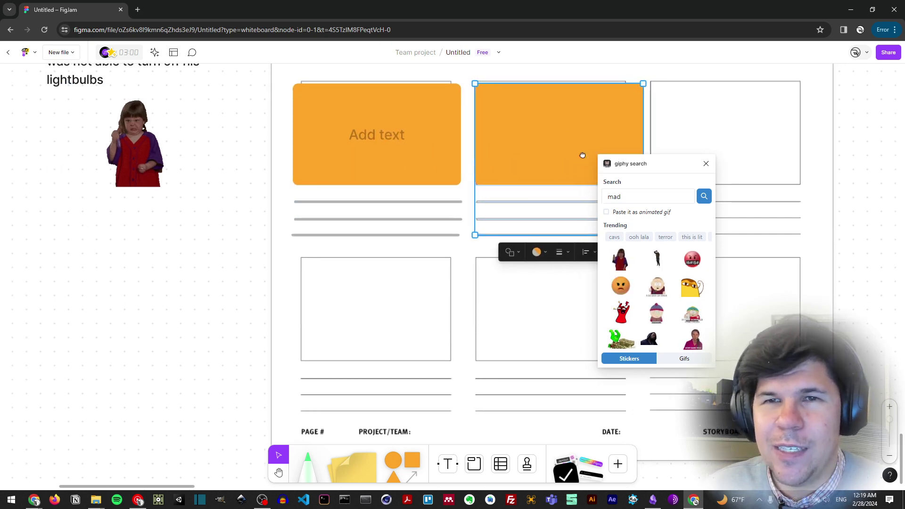
pyautogui.moveTo(458, 157); pyautogui.dragTo(251, 315)
# Unlock the storyboard template image.
pyautogui.click(140, 116)
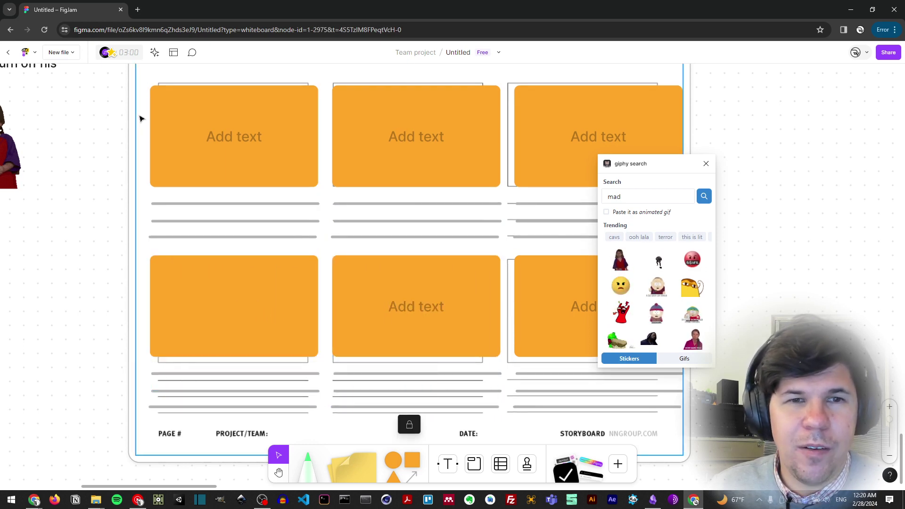
pyautogui.click(407, 425)
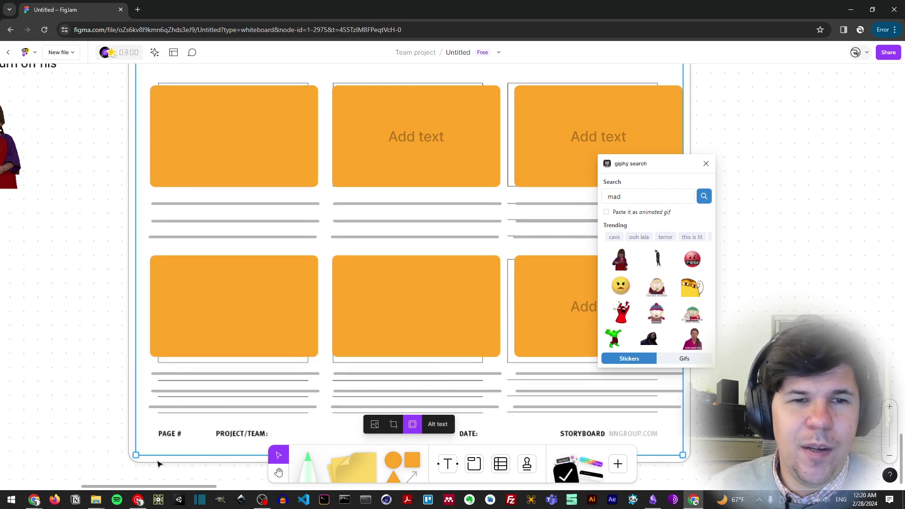
# Add the bold text "Persona" over the template's persona label above the first frame.
pyautogui.scroll(-5, 258, 136)
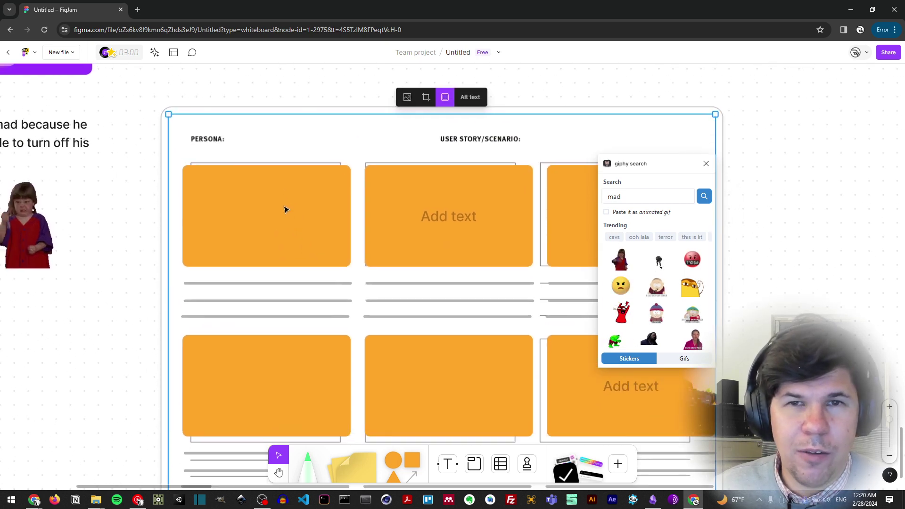
pyautogui.click(447, 464)
pyautogui.click(197, 152)
pyautogui.write('{Personm')
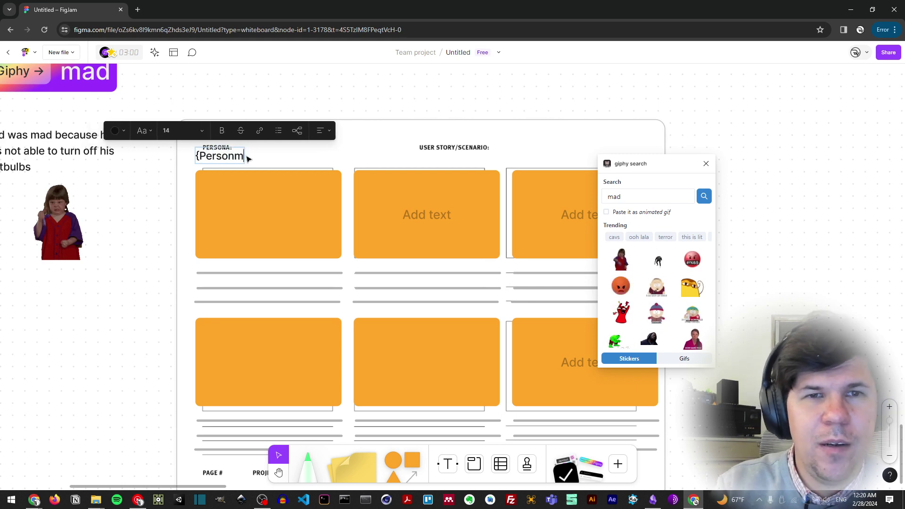
pyautogui.press('BackSpace')
pyautogui.write('a')
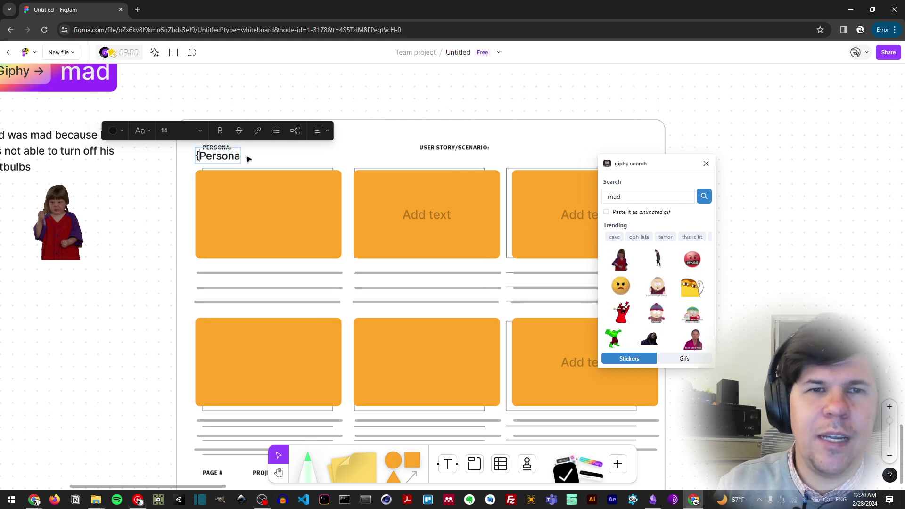
pyautogui.press('Delete')
pyautogui.hotkey('ctrl', 'a')
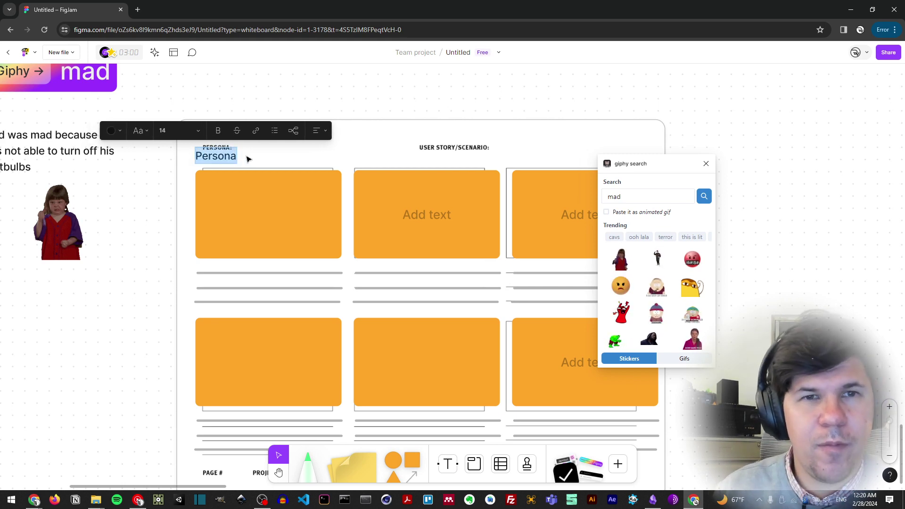
pyautogui.hotkey('ctrl', 'b')
pyautogui.press('Escape')
pyautogui.moveTo(235, 161)
pyautogui.mouseDown()
pyautogui.moveTo(243, 152)
pyautogui.moveTo(231, 152)
pyautogui.mouseUp()
# Delete the storyboard template image and draw a section enclosing the Persona heading, six orange frames and their lines.
pyautogui.click(402, 145)
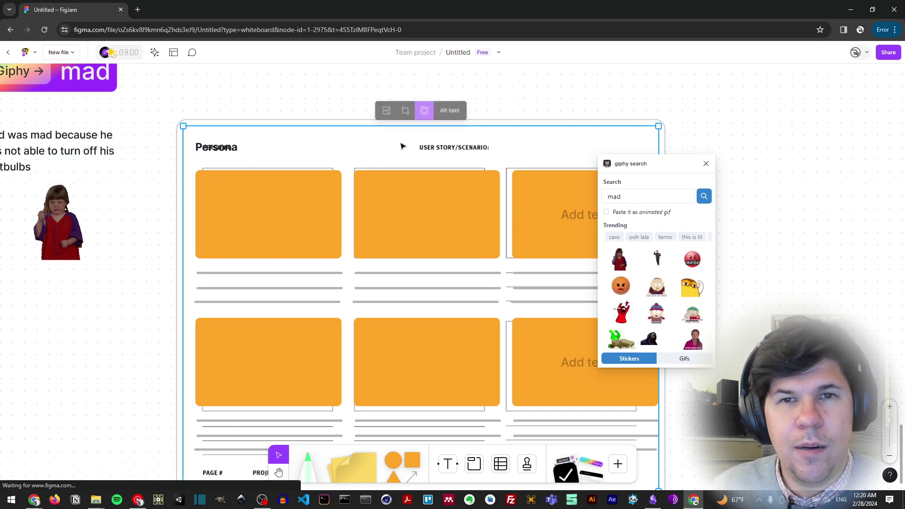
pyautogui.press('Delete')
pyautogui.scroll(-3, 477, 162)
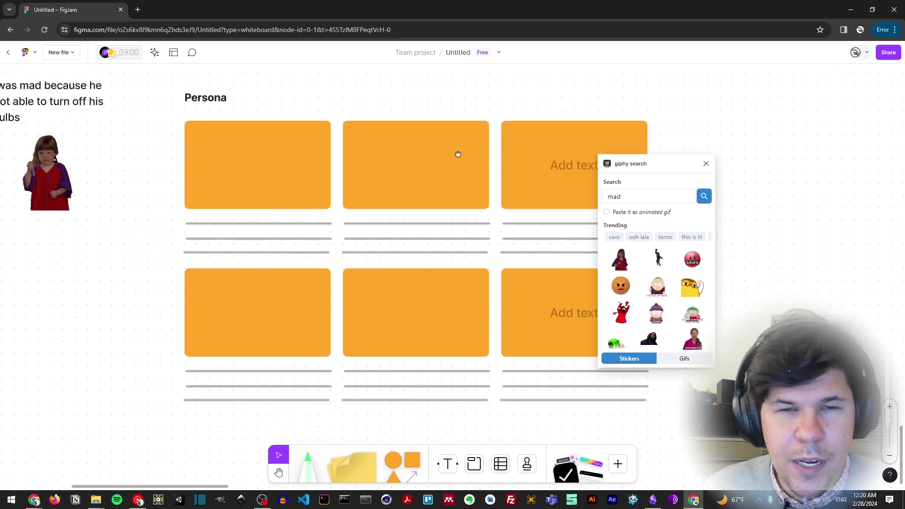
pyautogui.moveTo(471, 187); pyautogui.dragTo(394, 209)
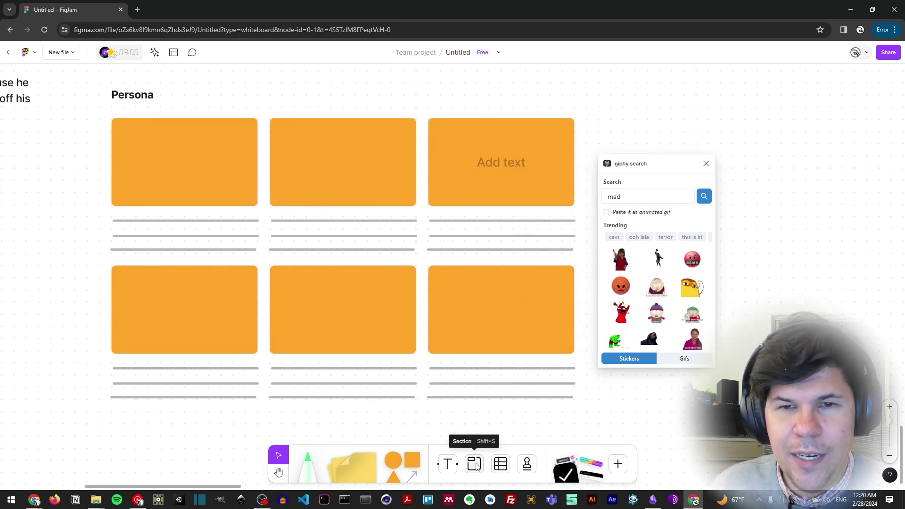
pyautogui.click(474, 463)
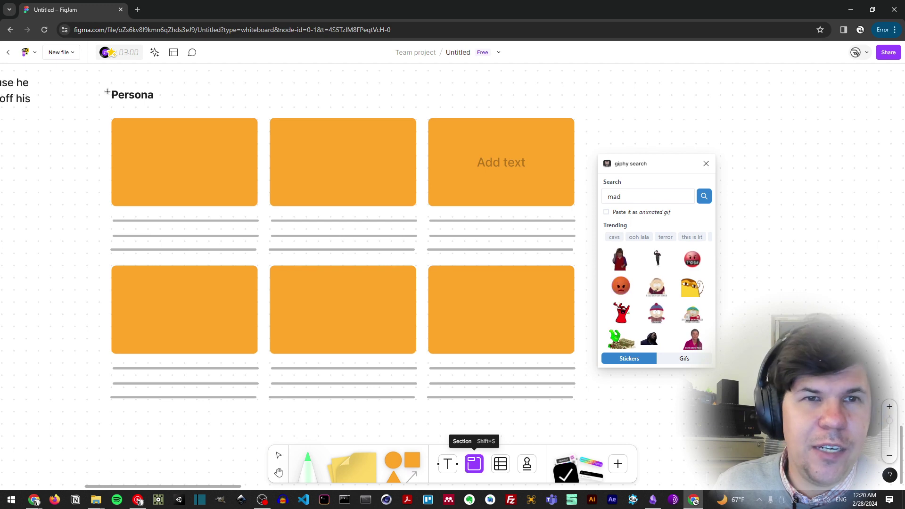
pyautogui.moveTo(85, 71); pyautogui.dragTo(585, 423)
pyautogui.click(657, 126)
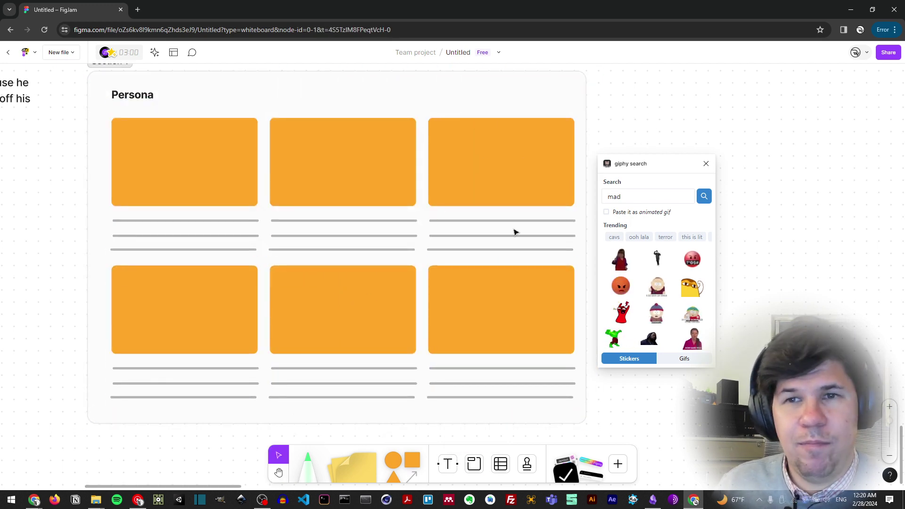
# Rename the storyboard section as "Page 1 - Storyboard".
pyautogui.click(158, 90)
pyautogui.scroll(-3, 200, 136)
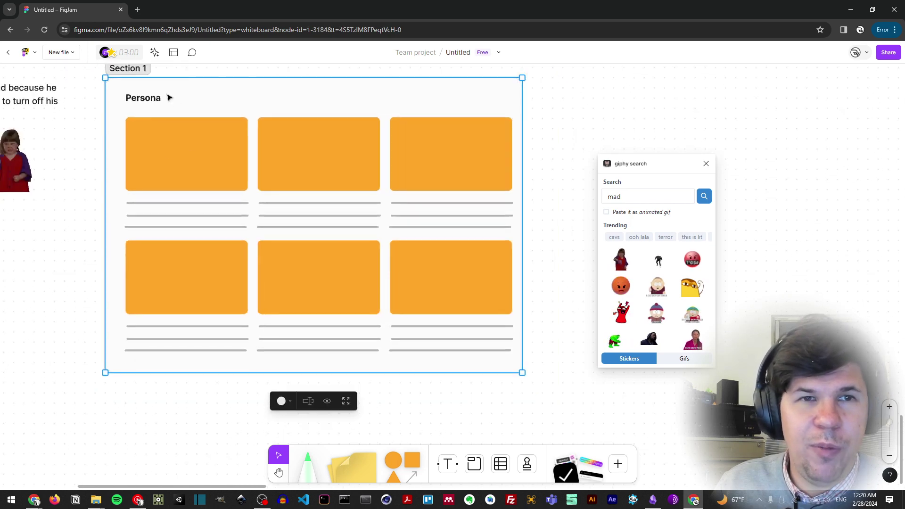
pyautogui.hscroll(2, 169, 97)
pyautogui.doubleClick(84, 108)
pyautogui.write('Page 1: Storyboard')
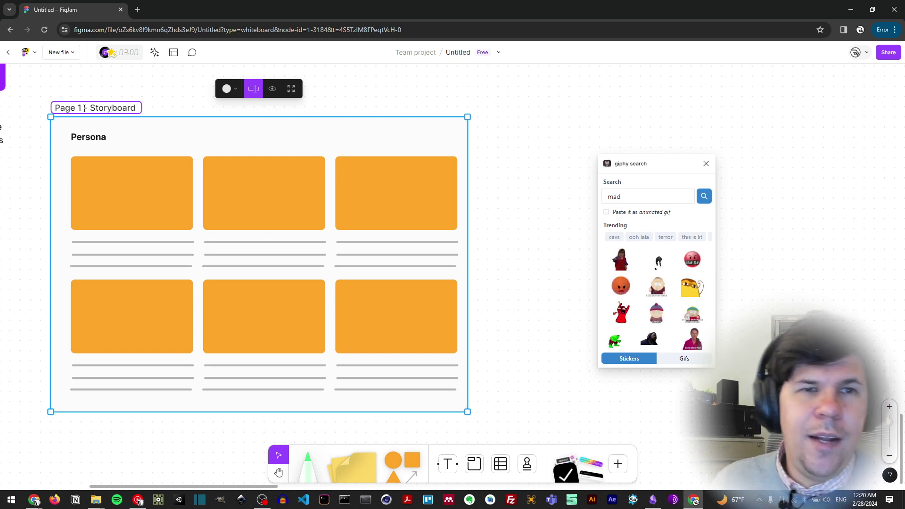
pyautogui.click(115, 118)
# Duplicate the storyboard section beside the original and rename the copy as "Page 2 - Storyboard".
pyautogui.click(105, 111)
pyautogui.moveTo(104, 109); pyautogui.dragTo(632, 116)
pyautogui.hscroll(3, 414, 104)
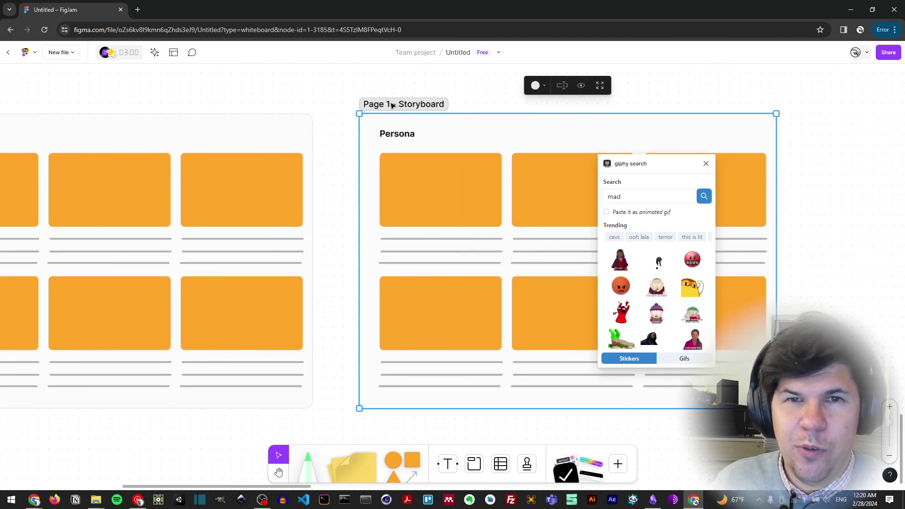
pyautogui.doubleClick(391, 105)
pyautogui.click(391, 105)
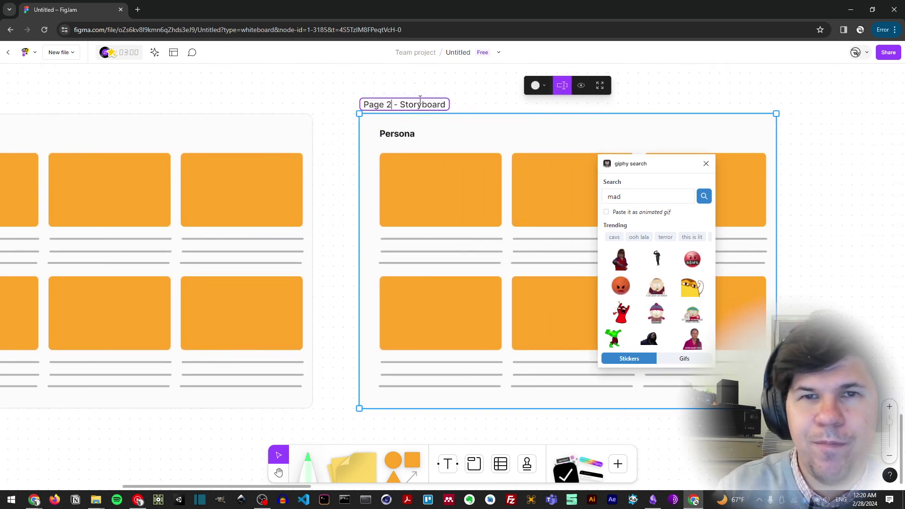
pyautogui.click(329, 91)
# Move the girl sticker into the first orange frame of Page 1 and close the Giphy search window.
pyautogui.scroll(-5, 344, 151)
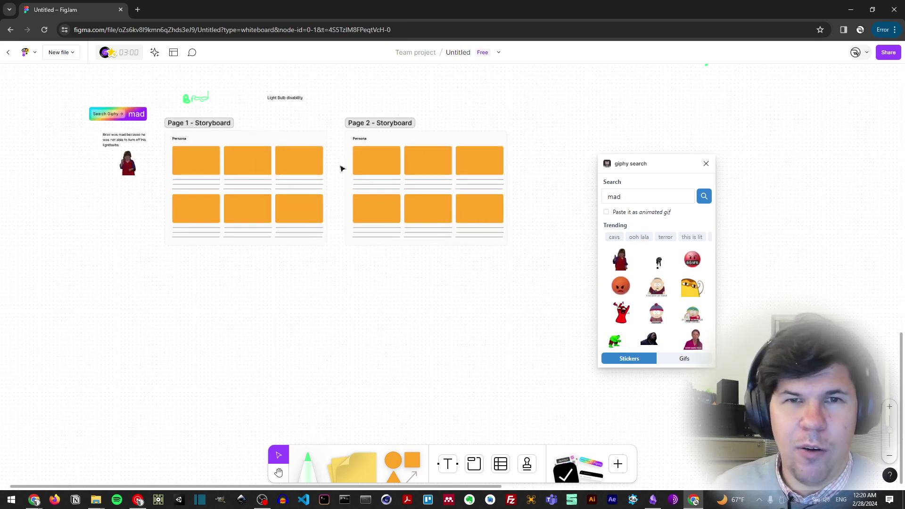
pyautogui.scroll(3, 141, 162)
pyautogui.click(139, 191)
pyautogui.moveTo(140, 191); pyautogui.dragTo(286, 186)
pyautogui.click(157, 202)
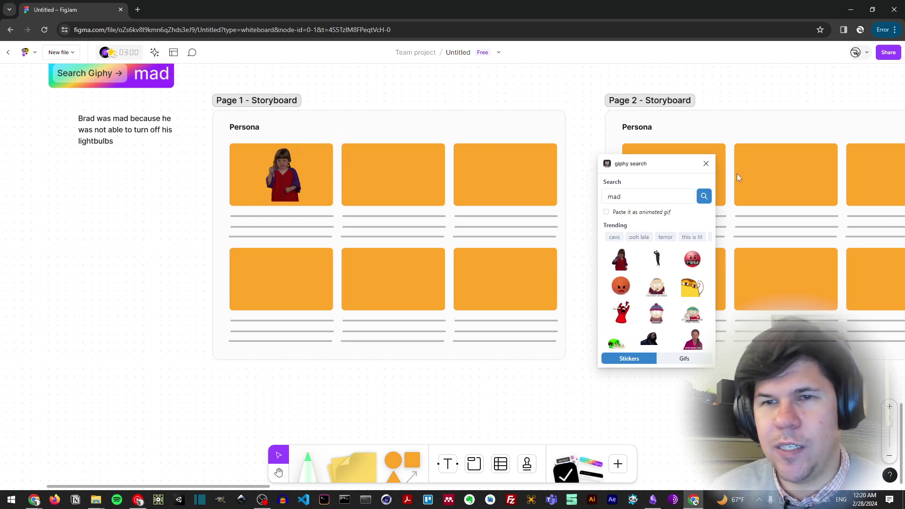
pyautogui.click(706, 164)
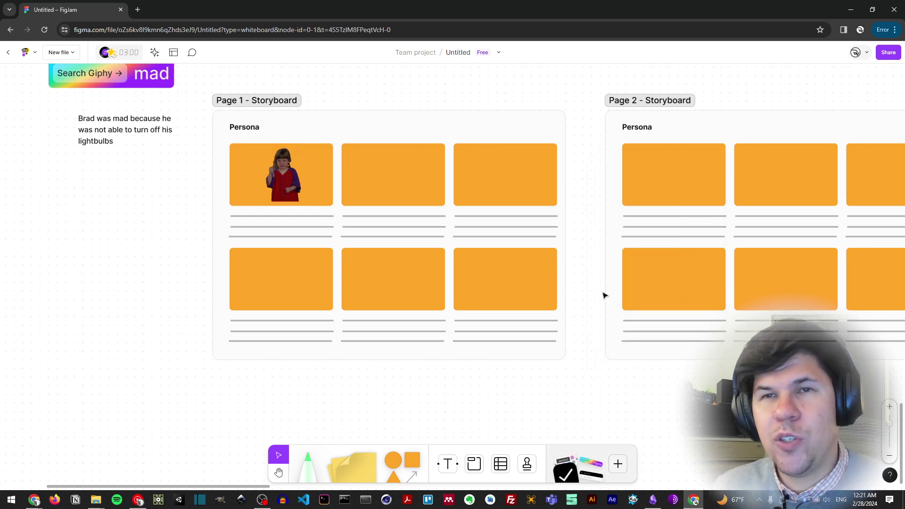
pyautogui.click(618, 464)
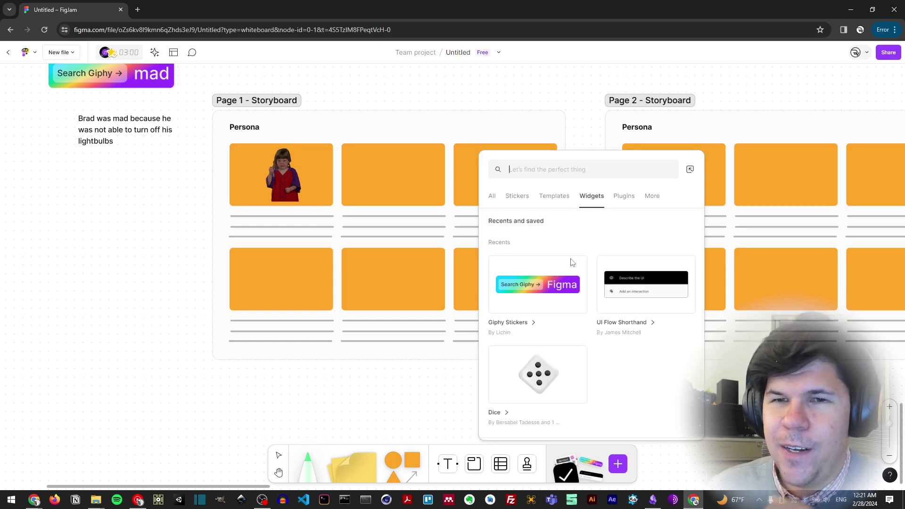
pyautogui.click(629, 197)
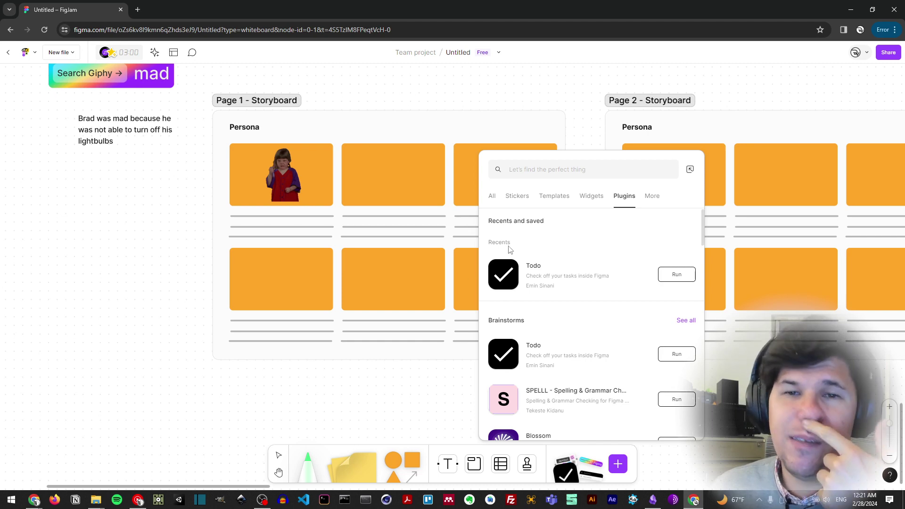
pyautogui.scroll(-10, 231, 198)
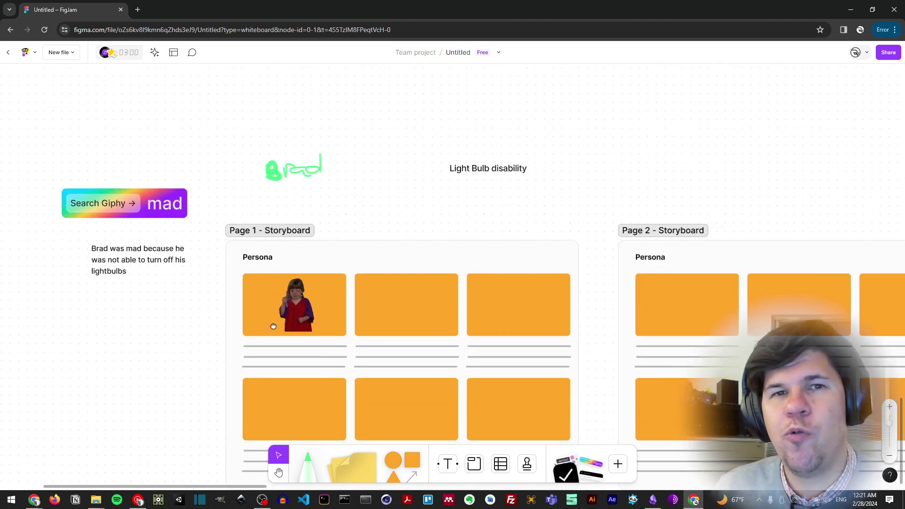
# Return to the UI flow diagram and search the plugins for "wireframe".
pyautogui.scroll(10, 400, 347)
pyautogui.scroll(5, 469, 176)
pyautogui.scroll(-4, 425, 276)
pyautogui.scroll(3, 388, 196)
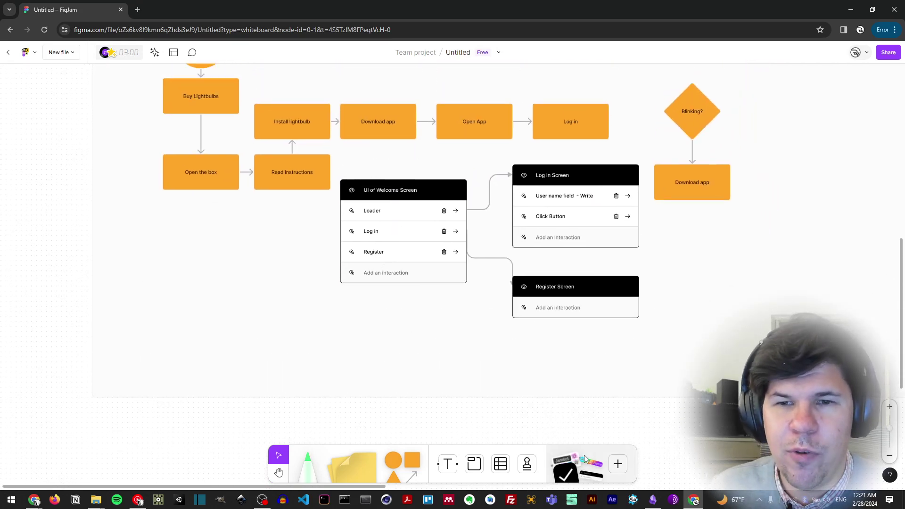
pyautogui.click(617, 464)
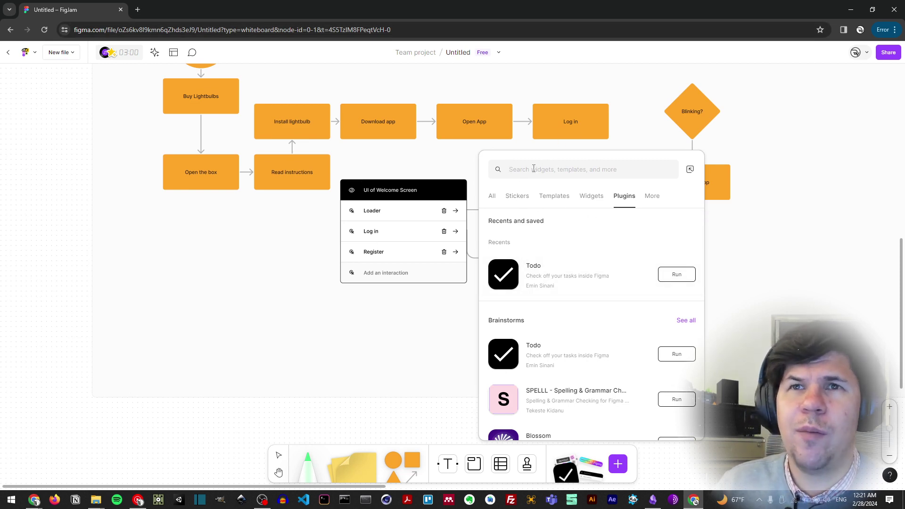
pyautogui.write('wireframe')
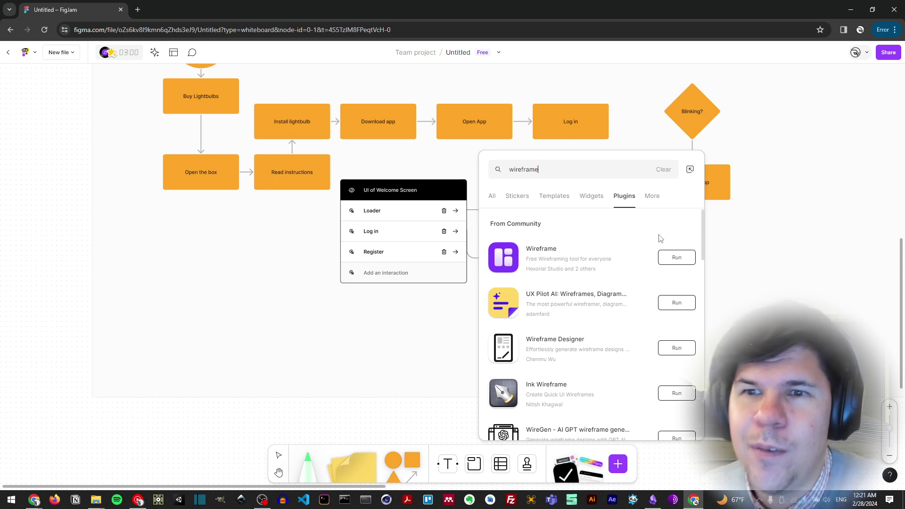
# Run the Wireframe plugin, move its window clear of the UI flow cards and search it for "app store".
pyautogui.click(676, 257)
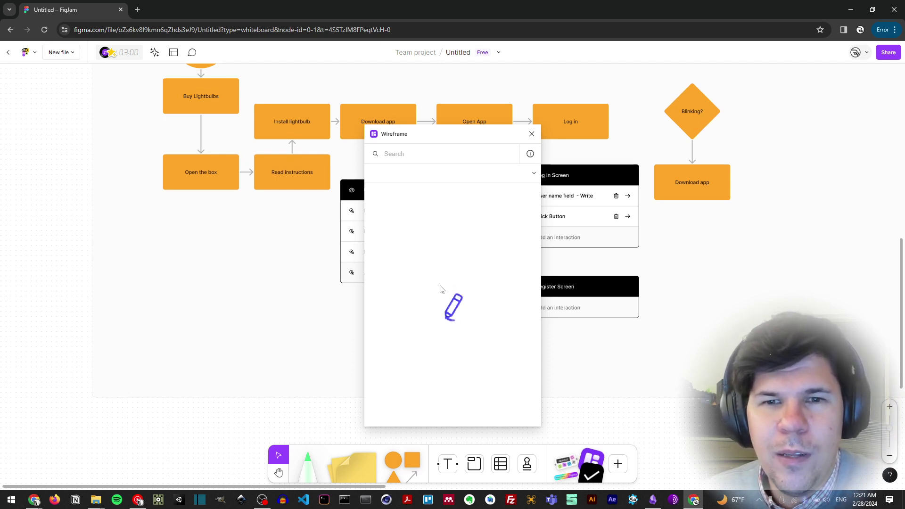
pyautogui.moveTo(451, 140); pyautogui.dragTo(222, 136)
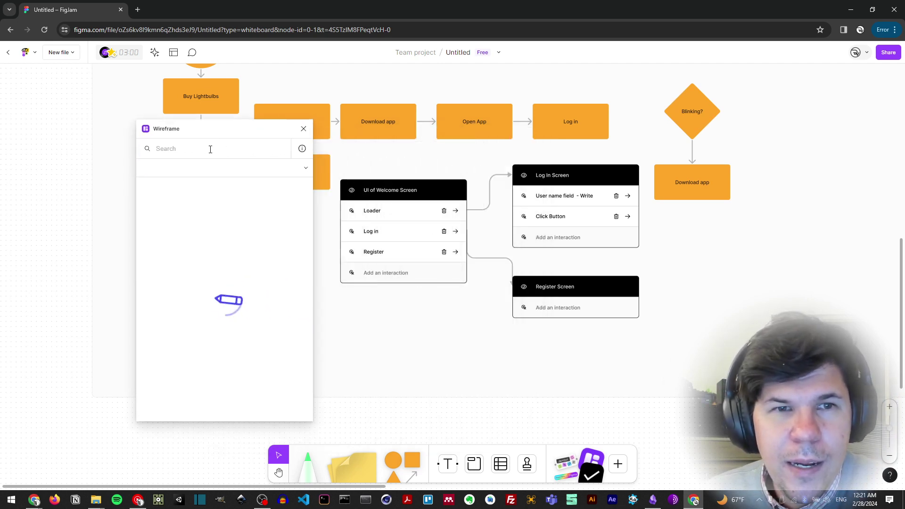
pyautogui.write('play')
pyautogui.write('store')
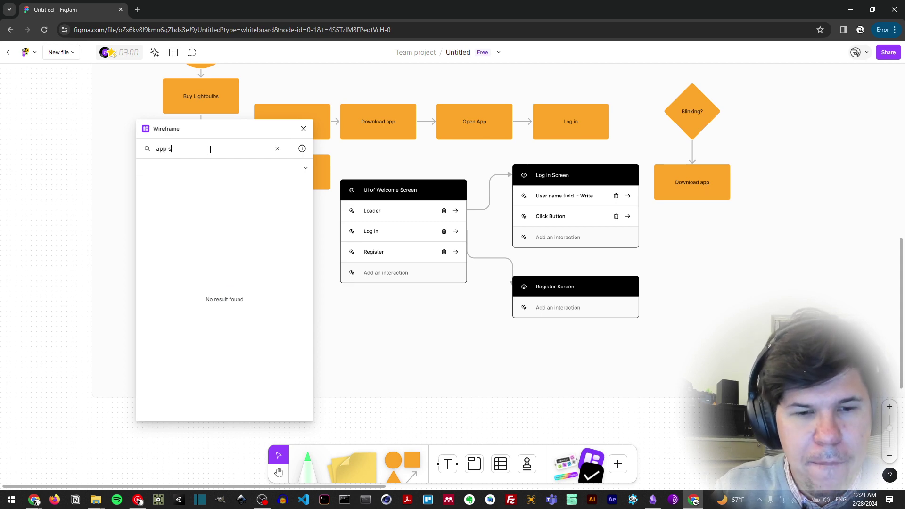
# Choose the Mobile Wireframes kit in the Wireframe plugin and clear the "app store" search.
pyautogui.click(306, 169)
pyautogui.click(278, 153)
pyautogui.click(240, 167)
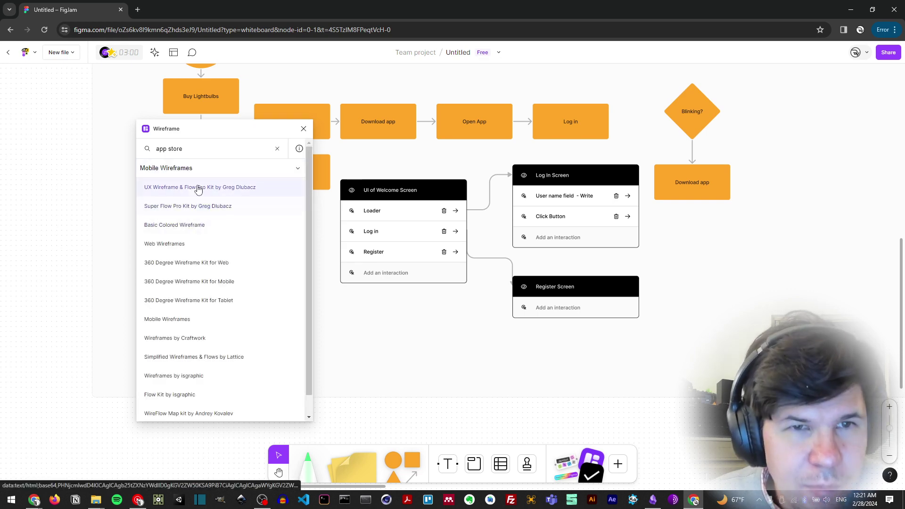
pyautogui.click(186, 324)
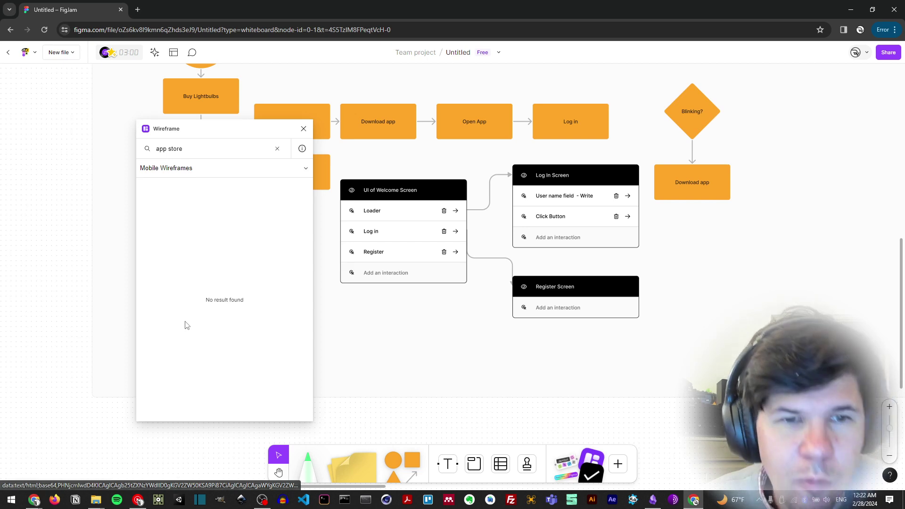
pyautogui.click(278, 149)
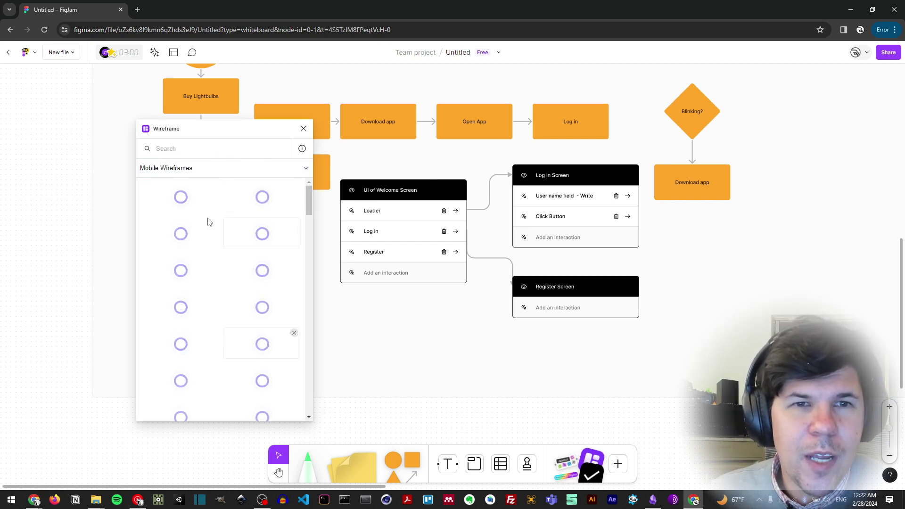
# Look through the Mobile Wireframes kit for page layouts and button elements suited to the app.
pyautogui.scroll(-7, 207, 283)
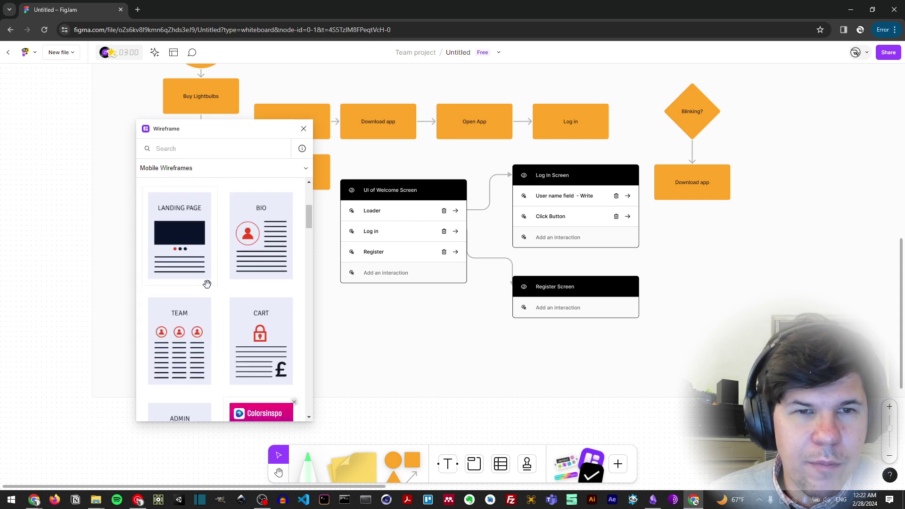
pyautogui.scroll(2, 208, 275)
pyautogui.scroll(-8, 202, 286)
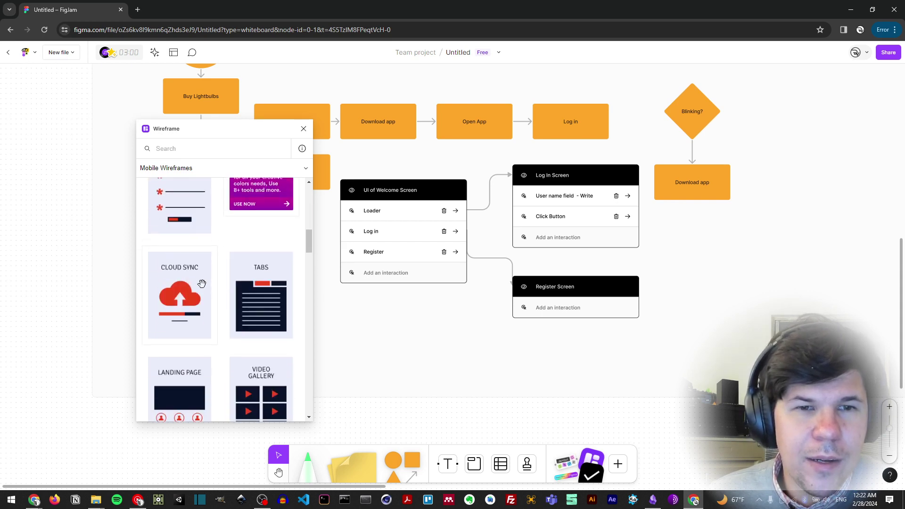
pyautogui.scroll(-5, 211, 283)
pyautogui.scroll(-5, 211, 285)
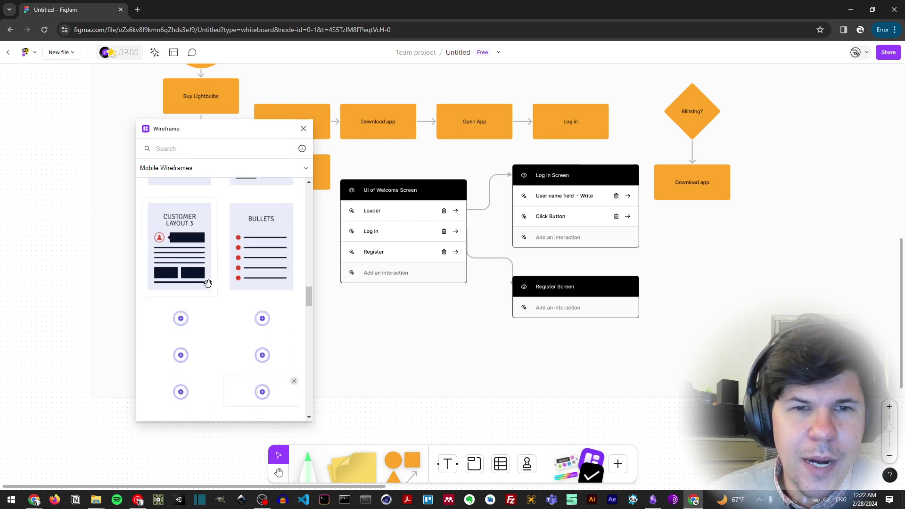
pyautogui.scroll(-3, 209, 282)
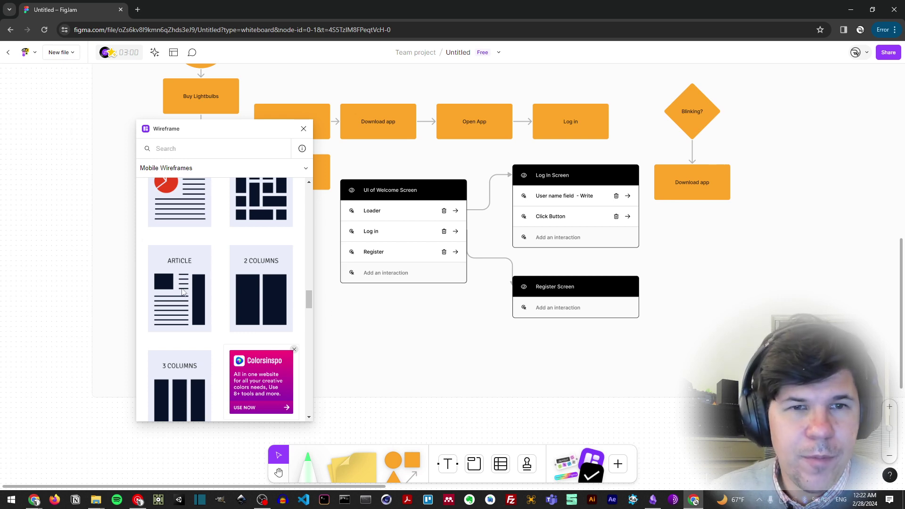
pyautogui.scroll(-6, 212, 283)
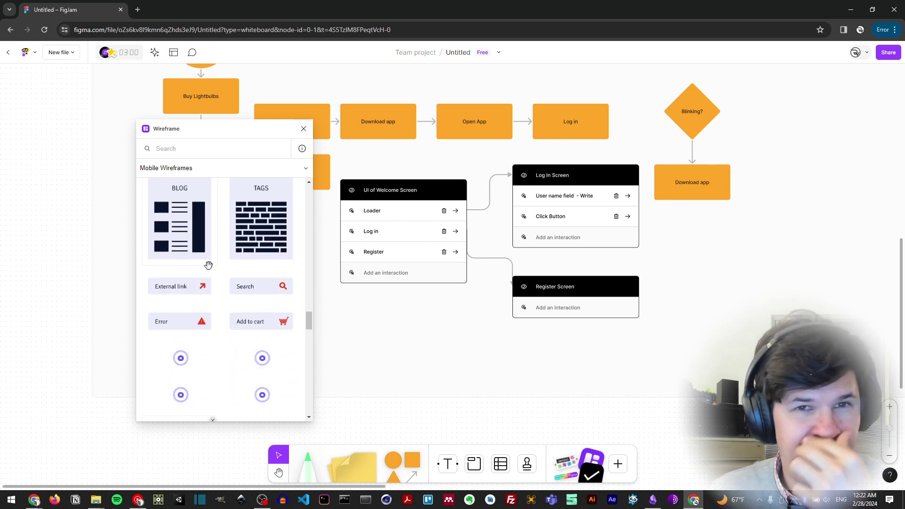
pyautogui.scroll(-2, 212, 265)
pyautogui.scroll(-1, 226, 264)
pyautogui.scroll(5, 226, 261)
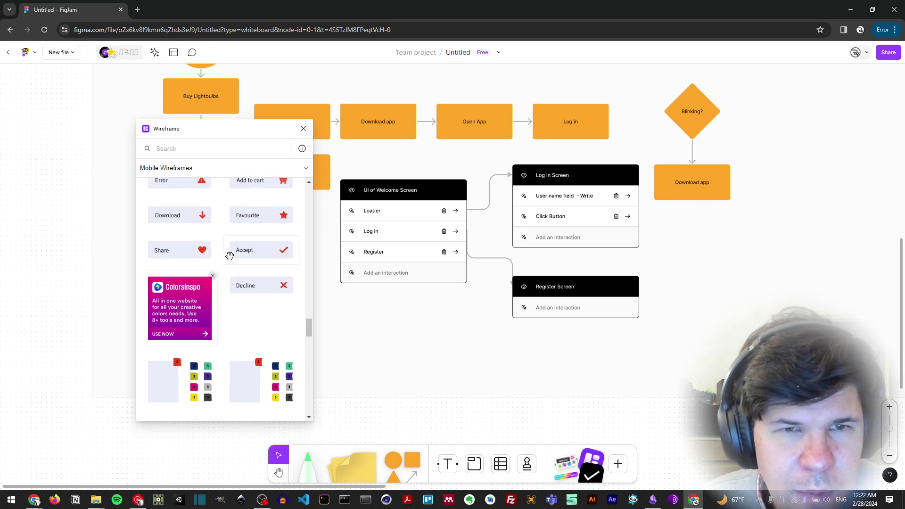
pyautogui.scroll(6, 222, 251)
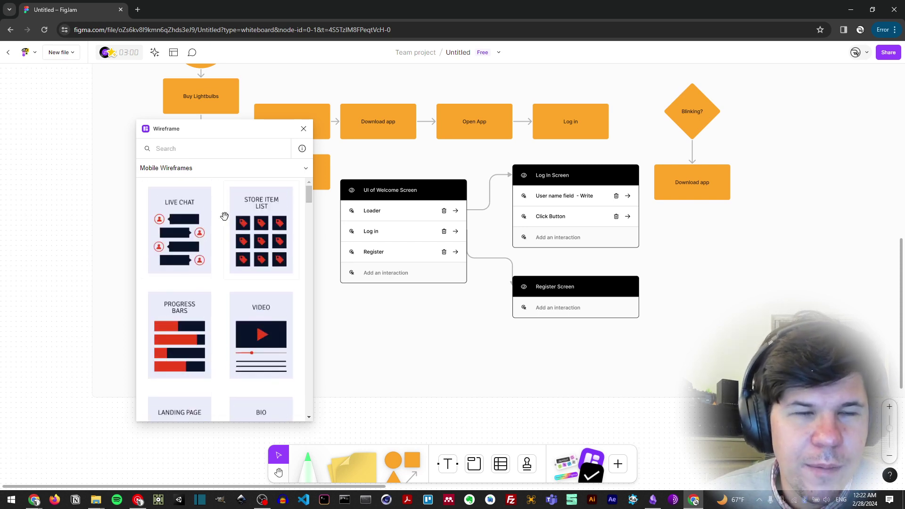
# Browse the UX Wireframe & Flow Pro Kit and the Wireframes by Craftwork kit for suitable screens.
pyautogui.click(209, 167)
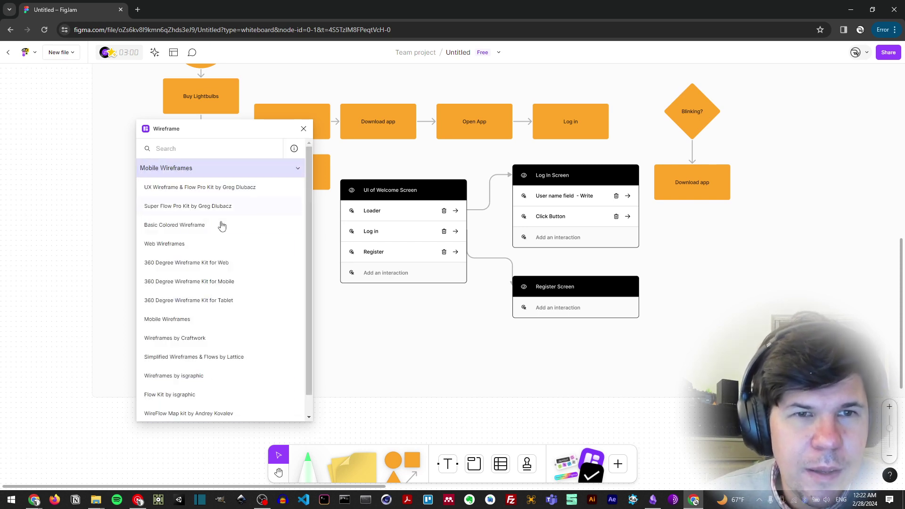
pyautogui.click(183, 187)
pyautogui.scroll(-3, 188, 225)
pyautogui.scroll(-5, 189, 229)
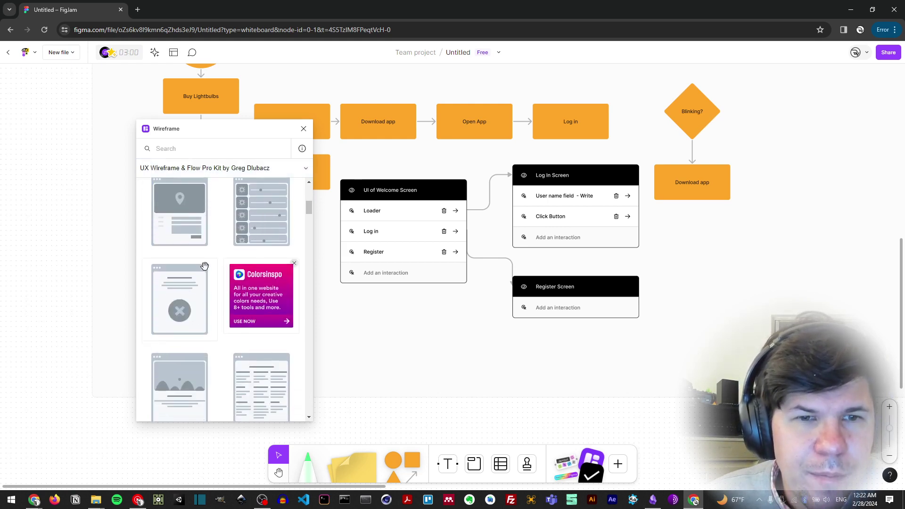
pyautogui.click(214, 168)
pyautogui.scroll(-1, 195, 335)
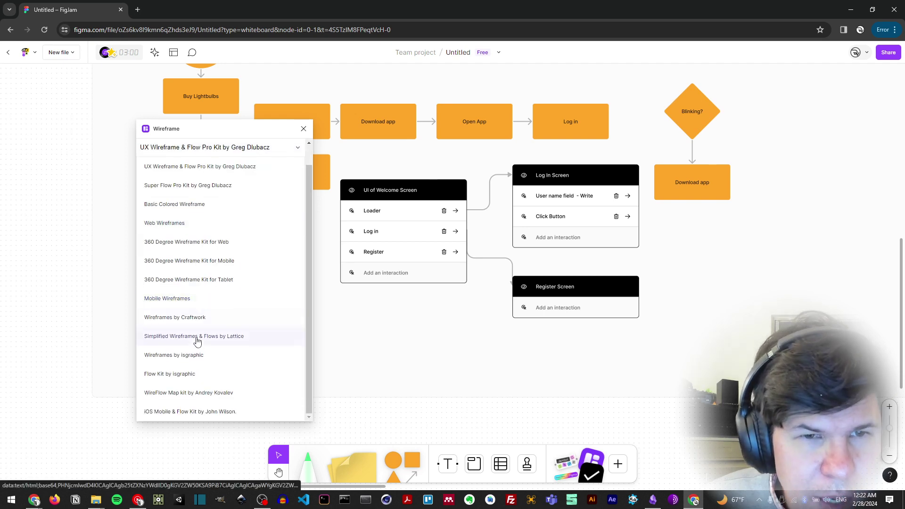
pyautogui.click(196, 321)
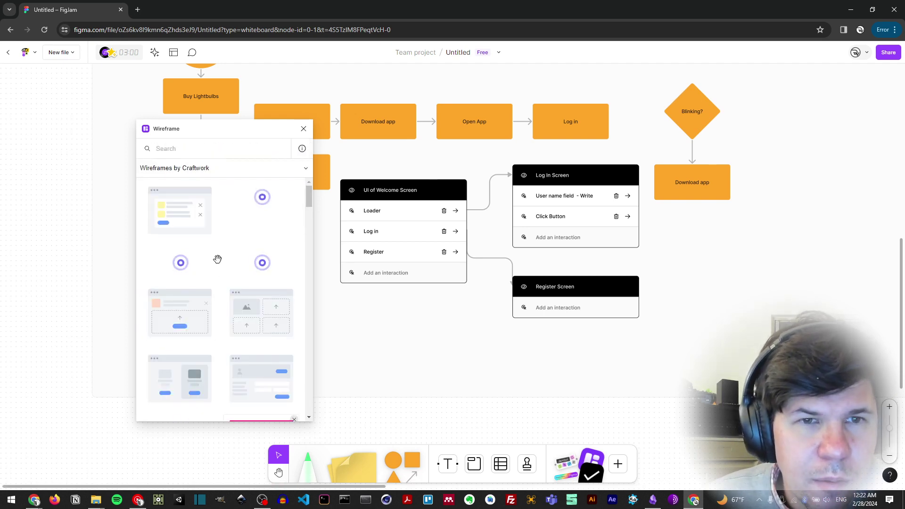
pyautogui.scroll(-4, 222, 271)
pyautogui.scroll(-2, 224, 270)
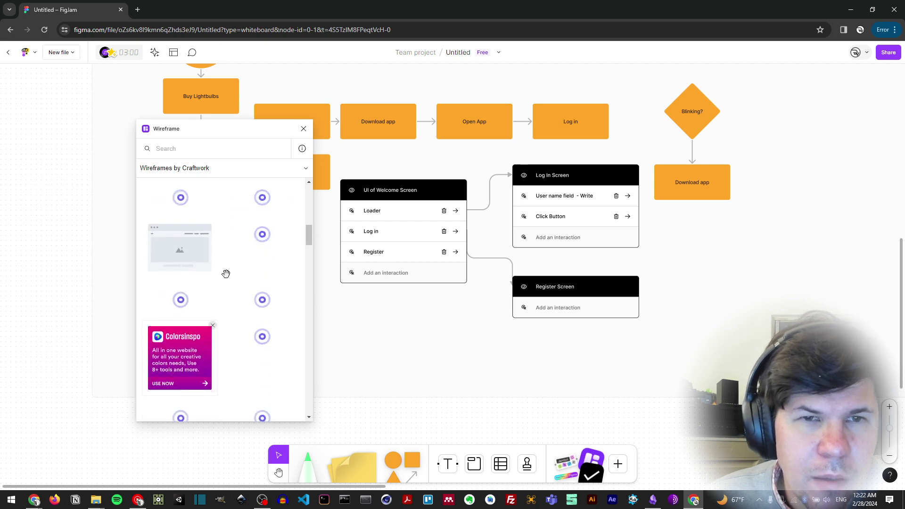
# Place a blank phone wireframe from the iOS Mobile & Flow Kit and enlarge it below the UI of Welcome Screen card.
pyautogui.click(217, 169)
pyautogui.scroll(-1, 212, 349)
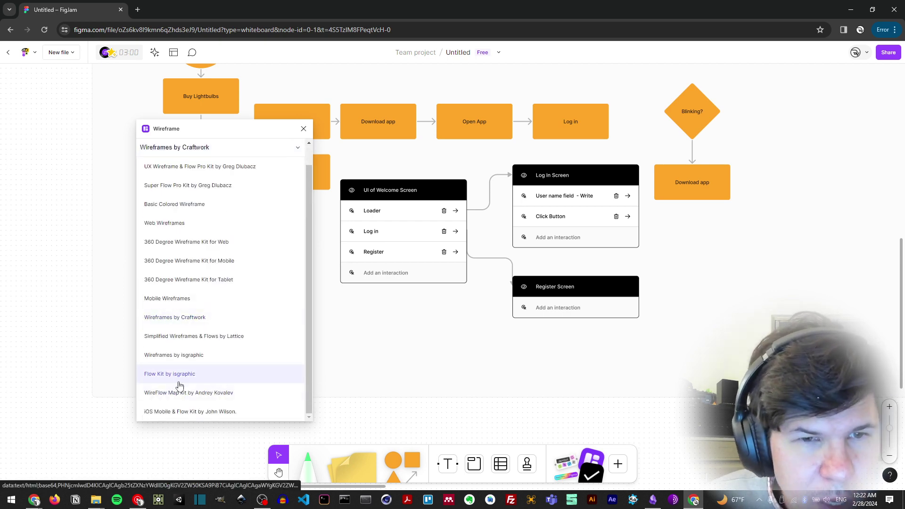
pyautogui.click(183, 411)
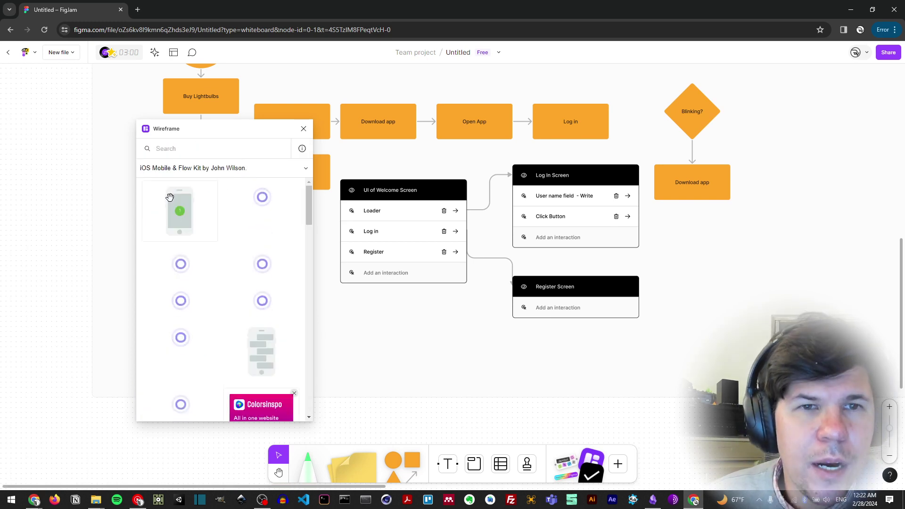
pyautogui.moveTo(264, 213); pyautogui.dragTo(555, 155)
pyautogui.moveTo(515, 276); pyautogui.dragTo(450, 378)
pyautogui.scroll(-3, 471, 234)
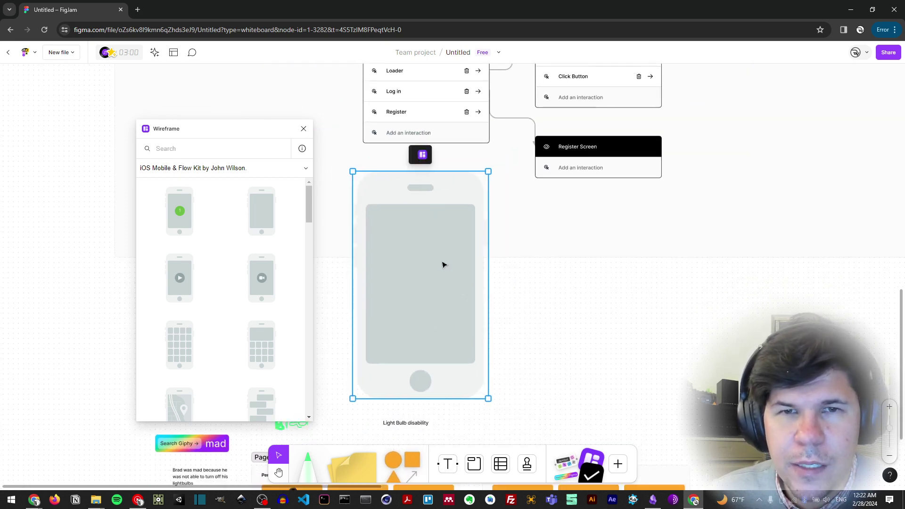
# Sketch a small box and four horizontal lines on the blank phone's screen with the thin black marker.
pyautogui.click(311, 466)
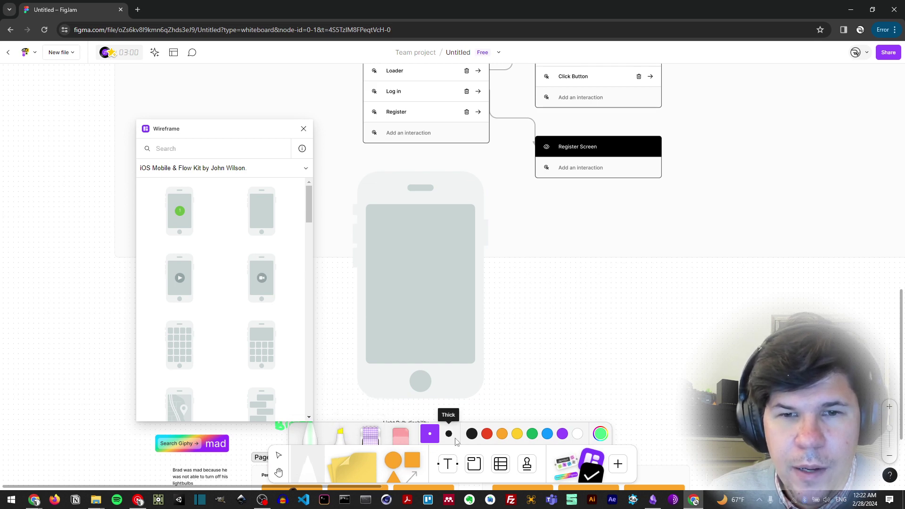
pyautogui.click(472, 434)
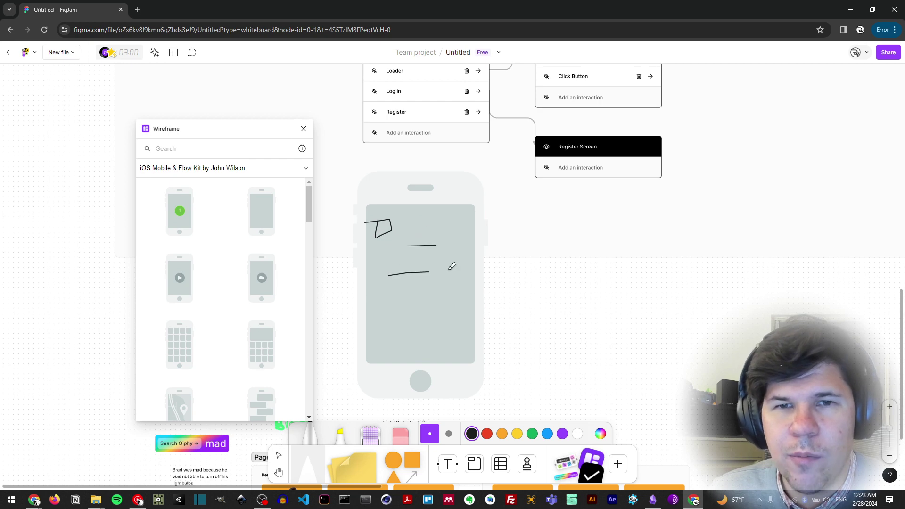
pyautogui.moveTo(439, 296); pyautogui.dragTo(445, 296)
pyautogui.moveTo(389, 329); pyautogui.dragTo(443, 331)
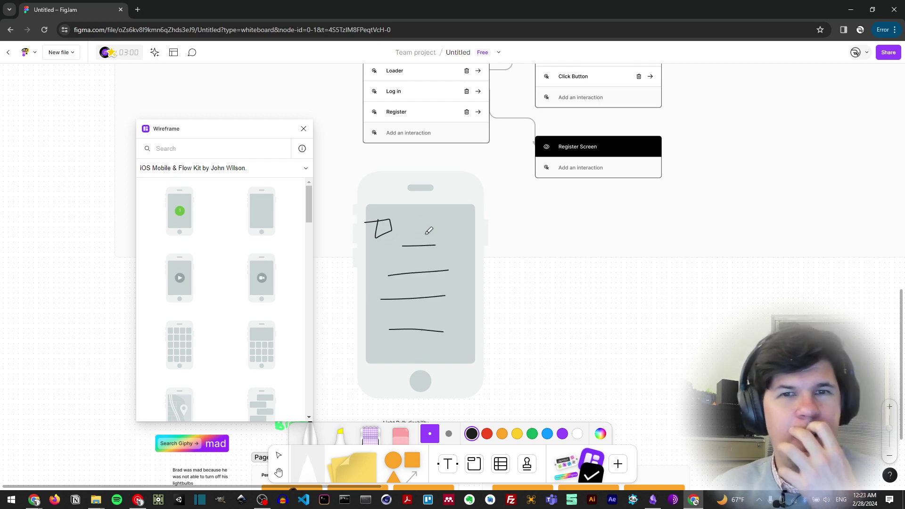
pyautogui.scroll(3, 491, 259)
pyautogui.hscroll(2, 491, 258)
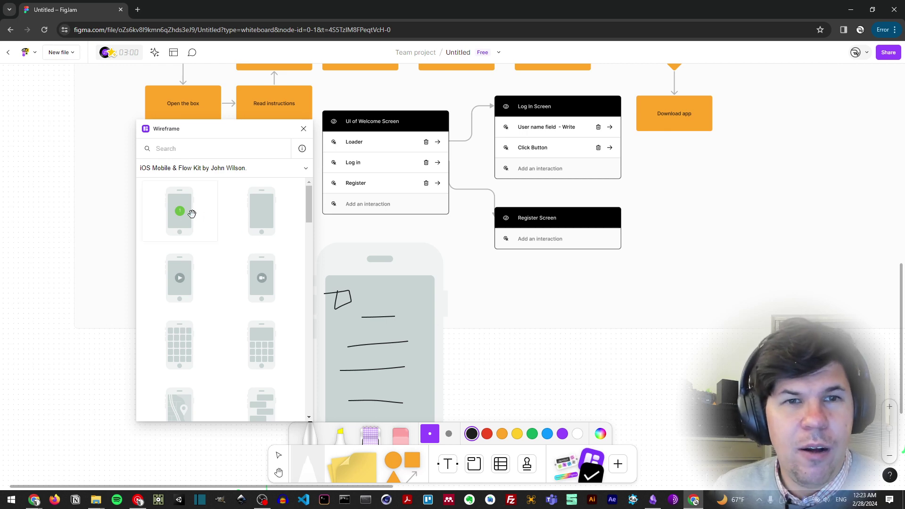
pyautogui.moveTo(179, 290); pyautogui.dragTo(612, 329)
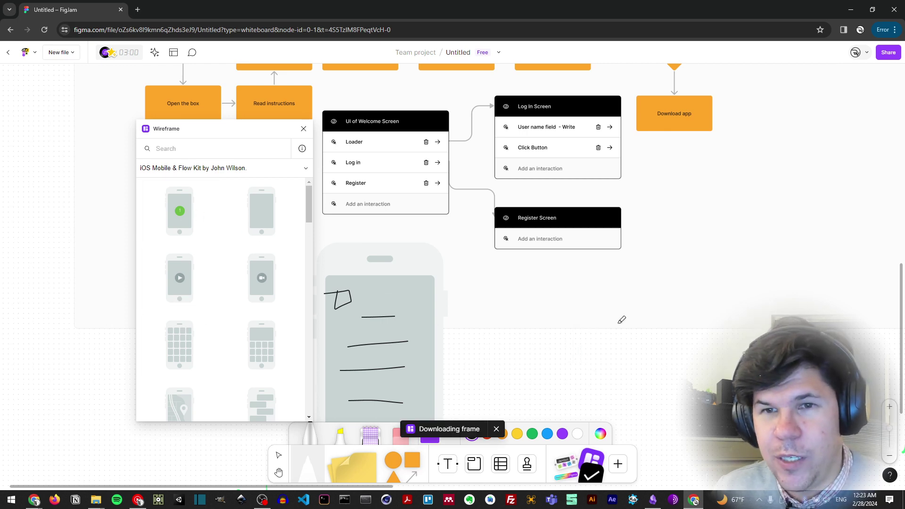
pyautogui.scroll(-1, 556, 323)
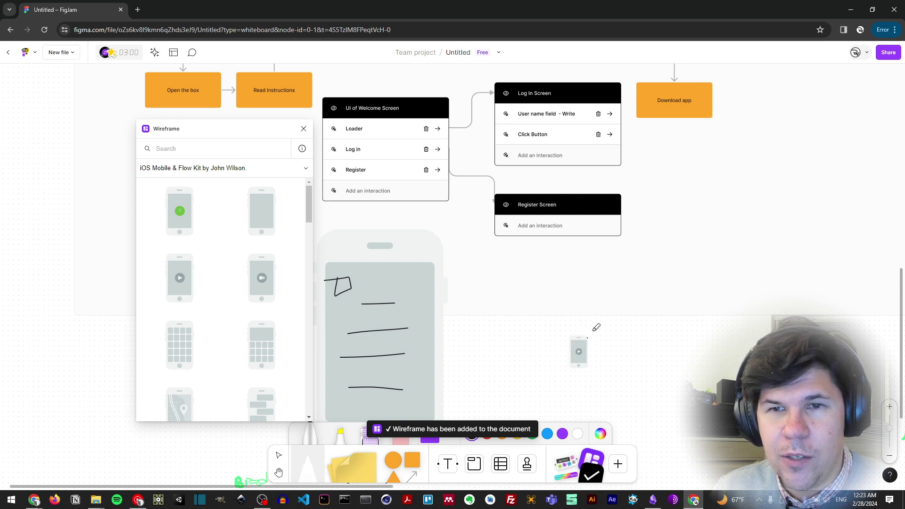
# Place the play-button phone wireframe below the Register Screen card and enlarge it to about the size of the sketched phone.
pyautogui.click(278, 455)
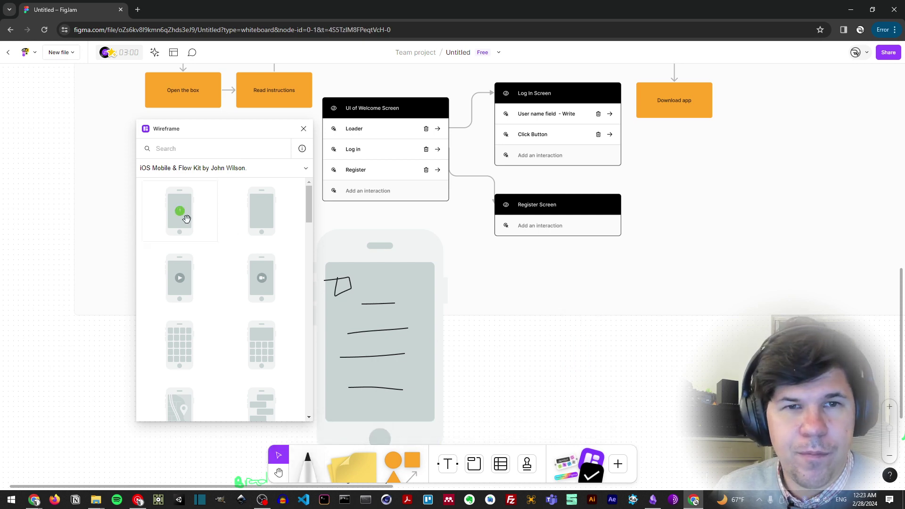
pyautogui.moveTo(191, 276); pyautogui.dragTo(572, 323)
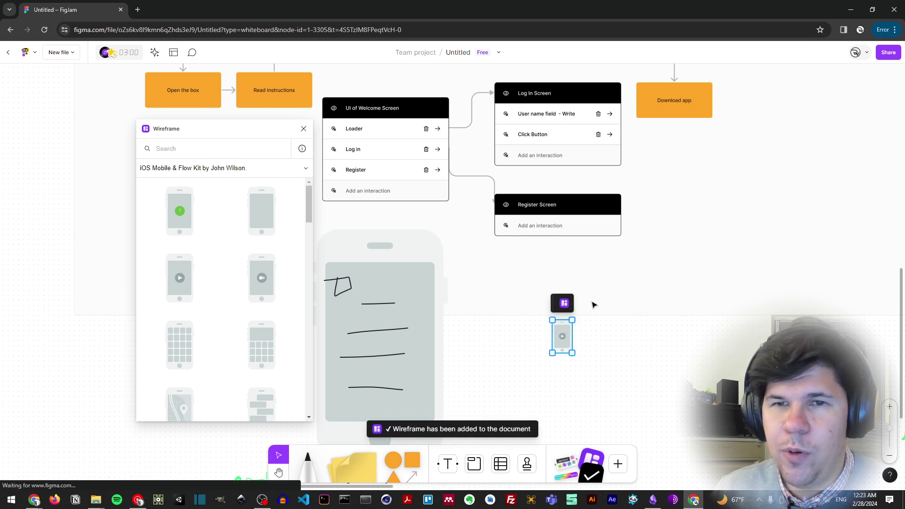
pyautogui.moveTo(621, 290); pyautogui.dragTo(701, 95)
pyautogui.moveTo(642, 255); pyautogui.dragTo(666, 241)
pyautogui.moveTo(703, 129); pyautogui.dragTo(678, 161)
pyautogui.moveTo(640, 242); pyautogui.dragTo(652, 222)
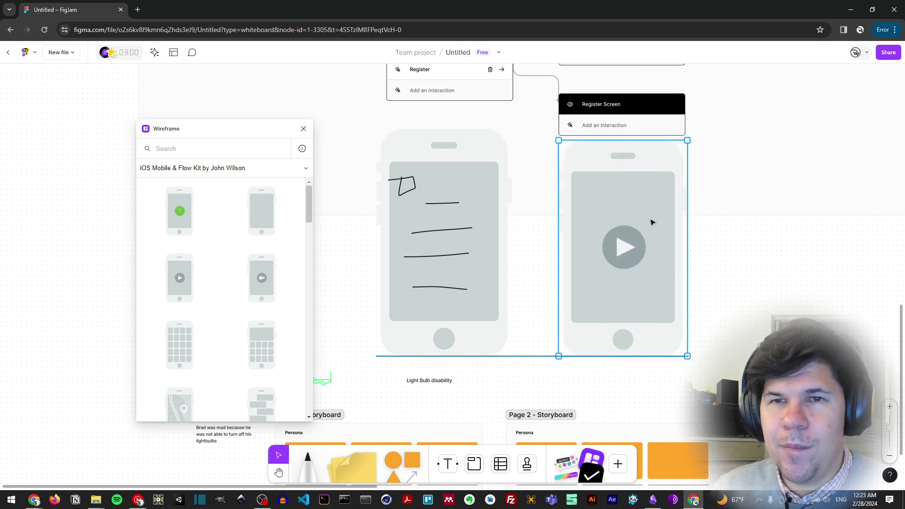
# Look through more phone screens in the iOS Mobile & Flow Kit and review the list of available kits.
pyautogui.scroll(1, 481, 244)
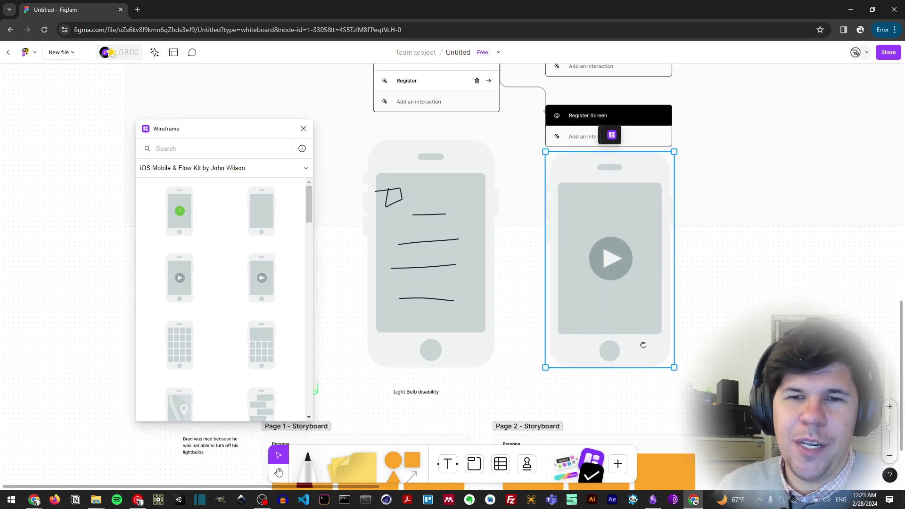
pyautogui.scroll(-1, 414, 349)
pyautogui.scroll(-5, 253, 347)
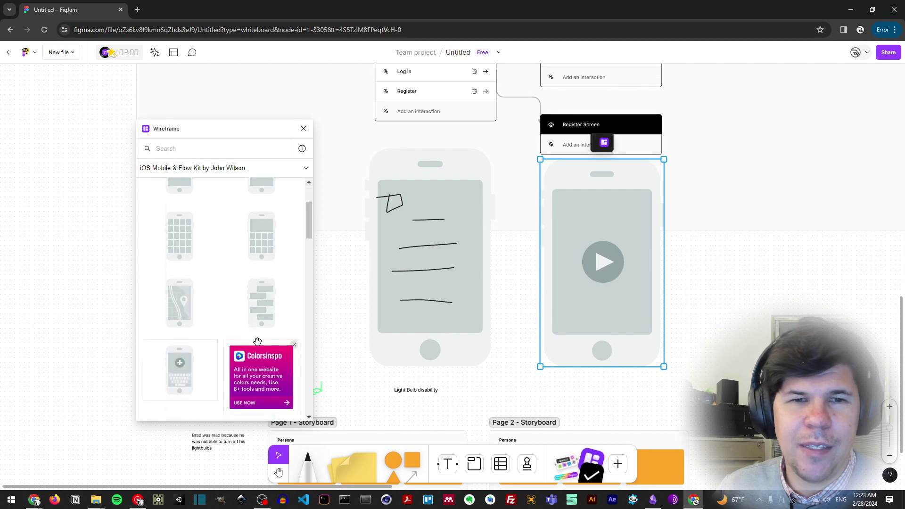
pyautogui.scroll(-2, 251, 330)
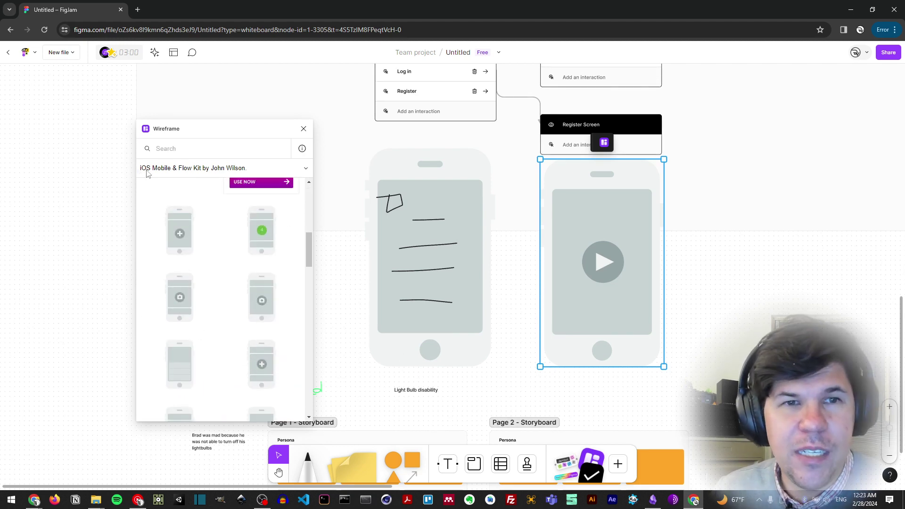
pyautogui.click(172, 168)
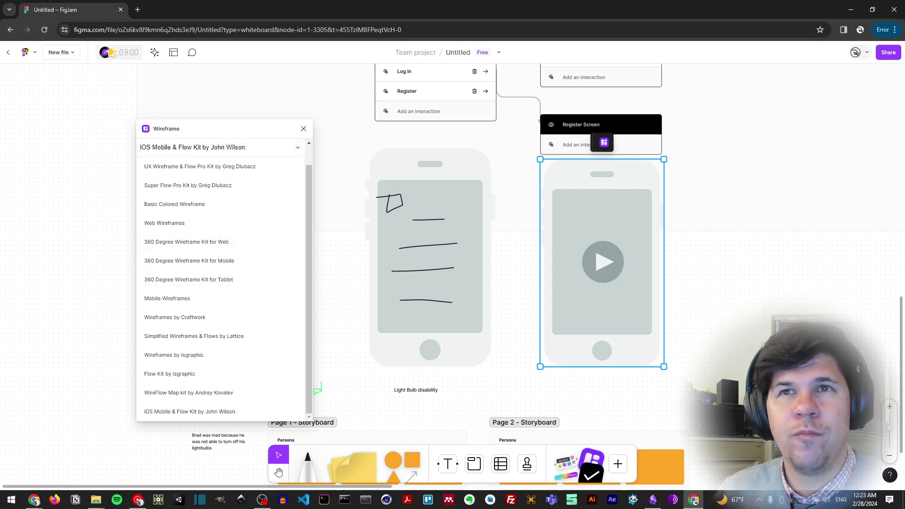
# Find and run the Iconly Pro plugin and move its window clear of the phone wireframes.
pyautogui.click(617, 464)
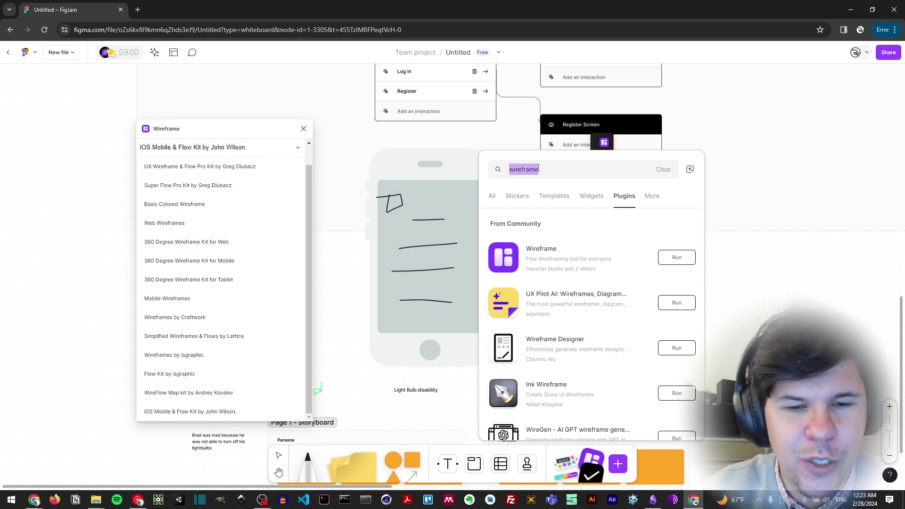
pyautogui.write('icon')
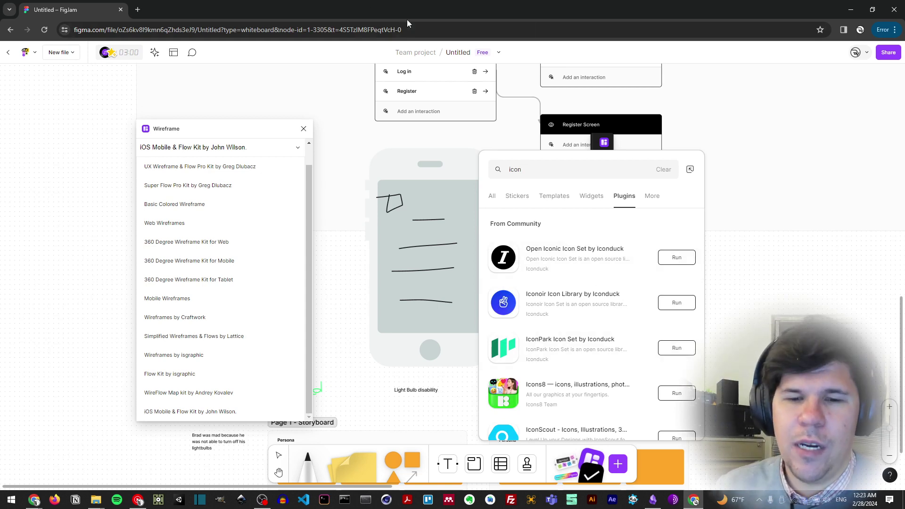
pyautogui.write('ly')
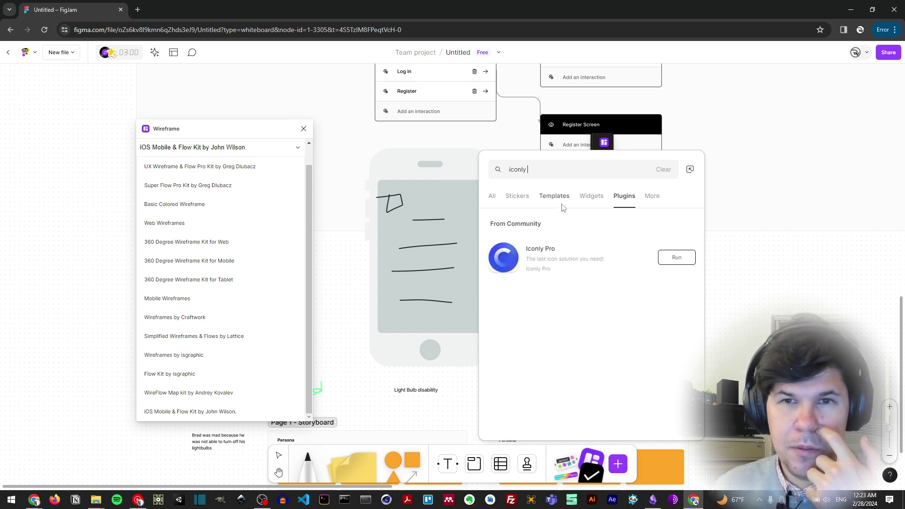
pyautogui.click(687, 260)
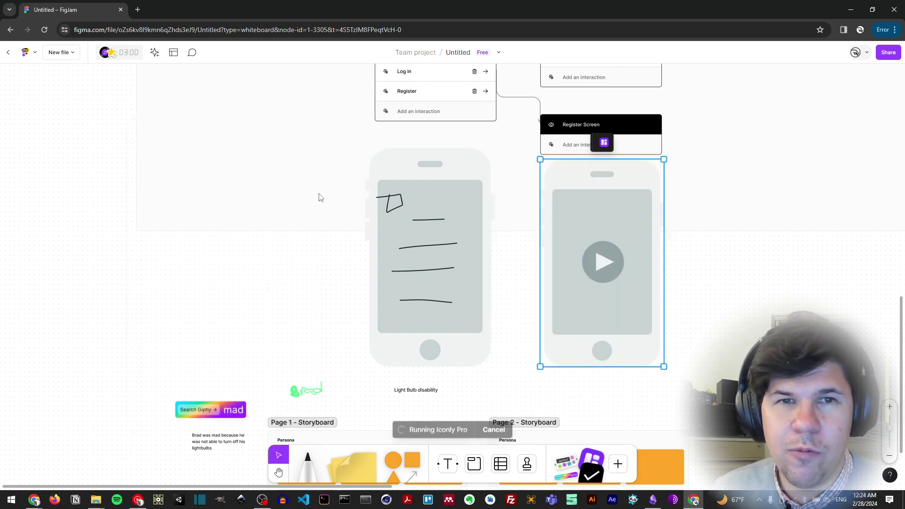
pyautogui.moveTo(441, 144); pyautogui.dragTo(88, 137)
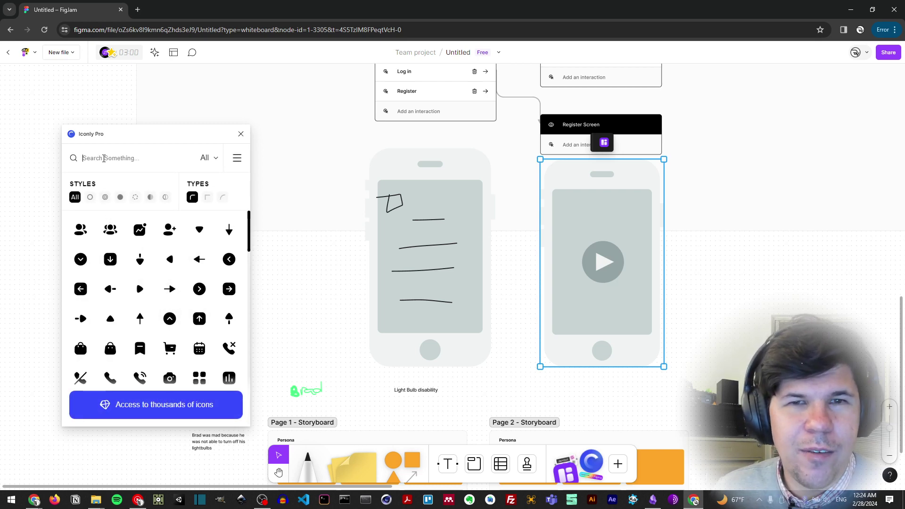
# Search the Iconly Pro icons for "download".
pyautogui.click(169, 163)
pyautogui.write('dowload')
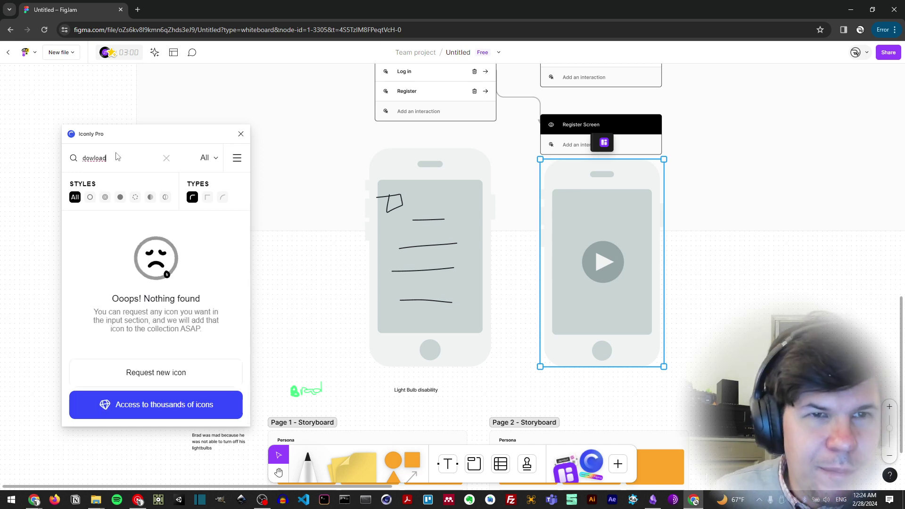
pyautogui.press('Left')
pyautogui.write('n')
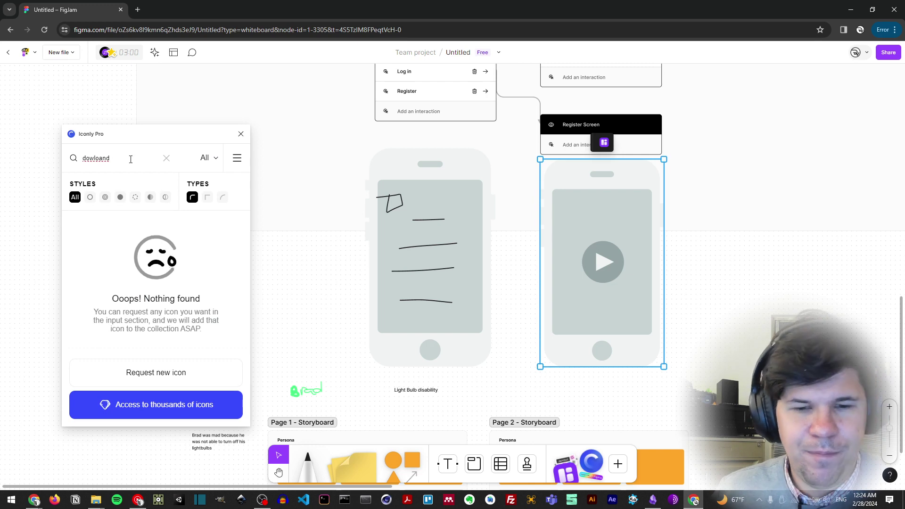
pyautogui.press('Left')
pyautogui.press('Left')
pyautogui.press('Left')
pyautogui.press('Left')
pyautogui.write('n')
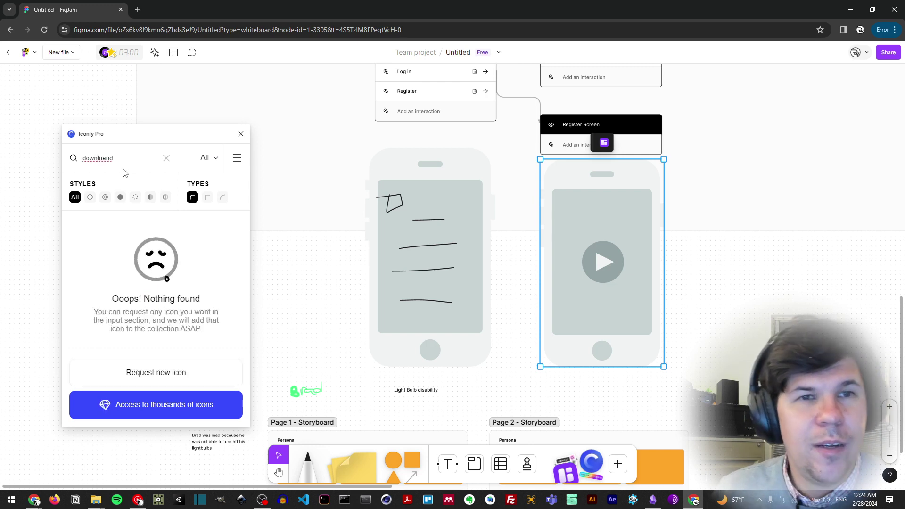
pyautogui.click(130, 157)
pyautogui.press('Left')
pyautogui.press('BackSpace')
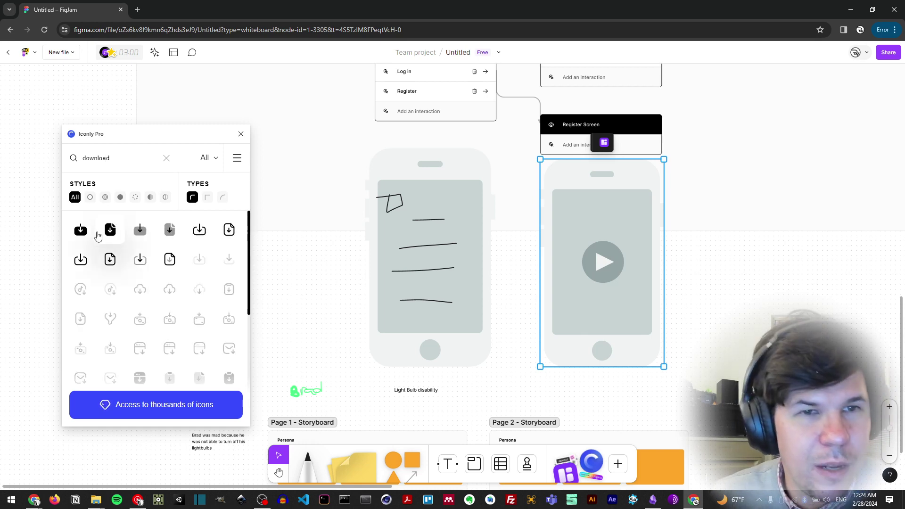
# Place the solid black download icon below the play button on the screen of the phone under Register Screen.
pyautogui.scroll(-5, 200, 259)
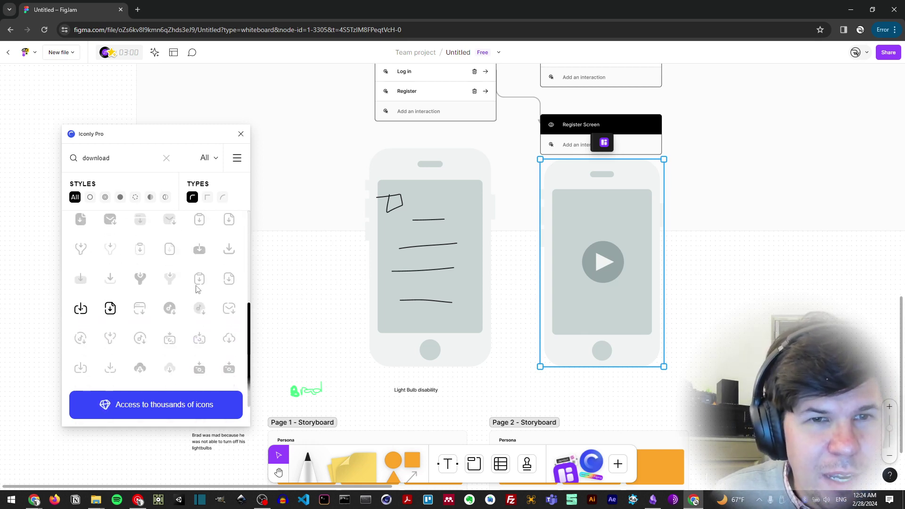
pyautogui.scroll(-1, 139, 291)
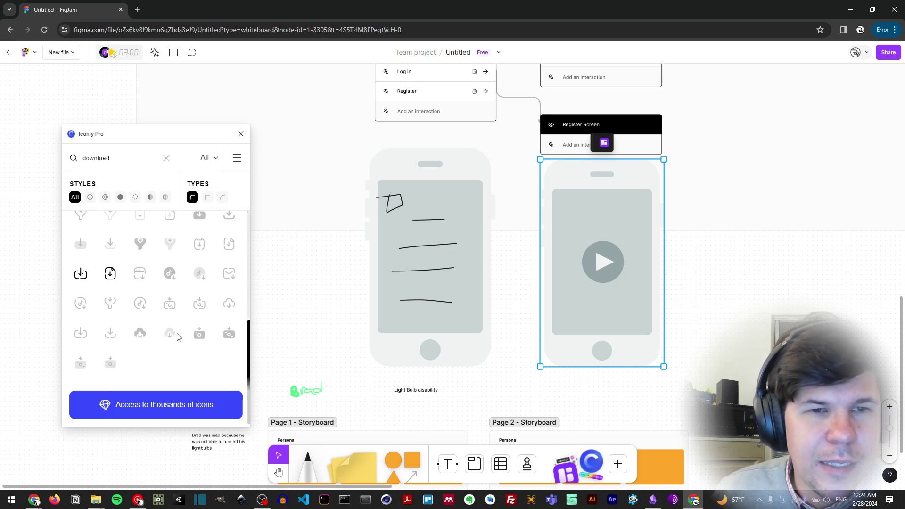
pyautogui.scroll(6, 115, 290)
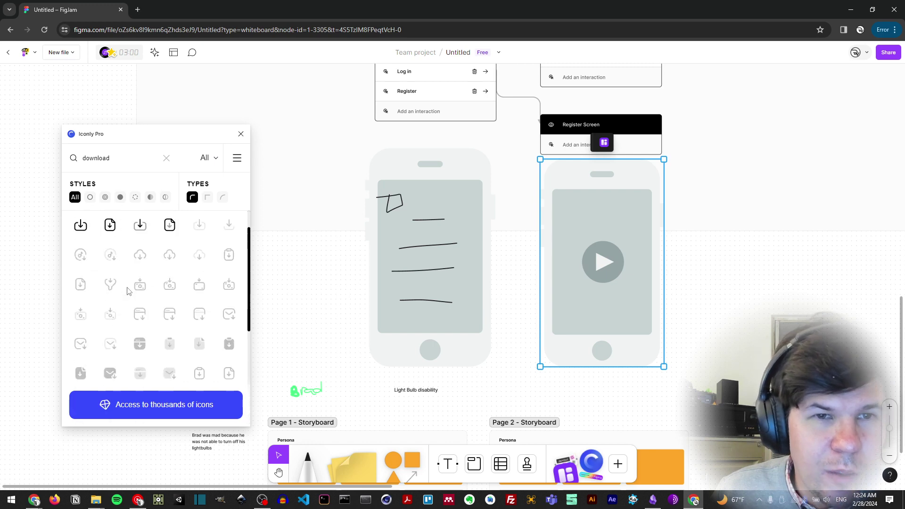
pyautogui.moveTo(80, 232); pyautogui.dragTo(639, 275)
pyautogui.scroll(5, 588, 321)
pyautogui.moveTo(620, 309)
pyautogui.mouseDown()
pyautogui.moveTo(638, 315)
pyautogui.moveTo(618, 309)
pyautogui.mouseUp()
pyautogui.click(707, 283)
pyautogui.scroll(-5, 666, 256)
pyautogui.moveTo(666, 256); pyautogui.dragTo(597, 328)
pyautogui.scroll(2, 290, 151)
pyautogui.click(448, 227)
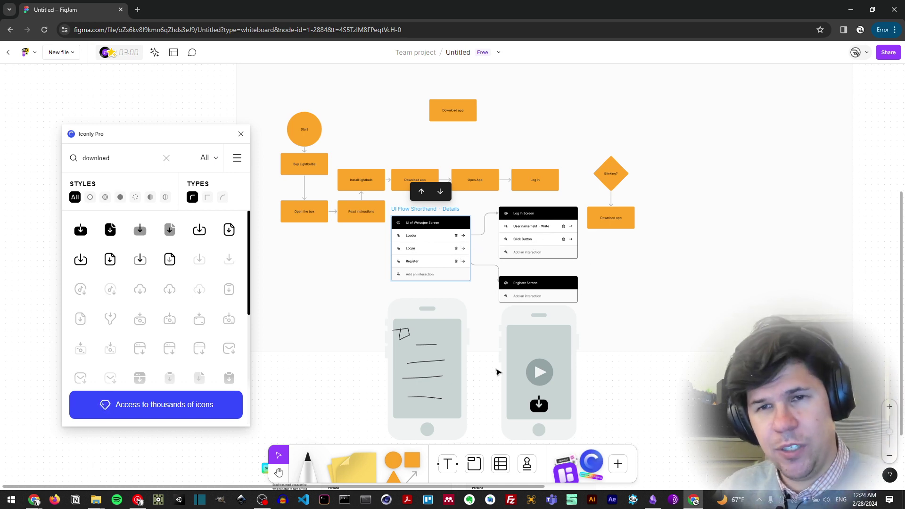
pyautogui.click(437, 333)
pyautogui.scroll(-2, 487, 340)
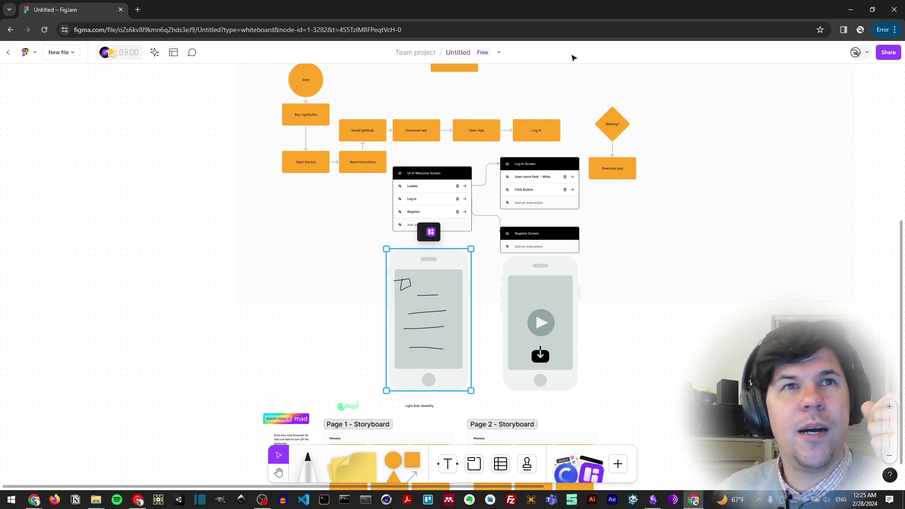
# View the "TO DO: Your OWN" slide in the Google Slides presentation and return to the FigJam board.
pyautogui.press('super+Tab')
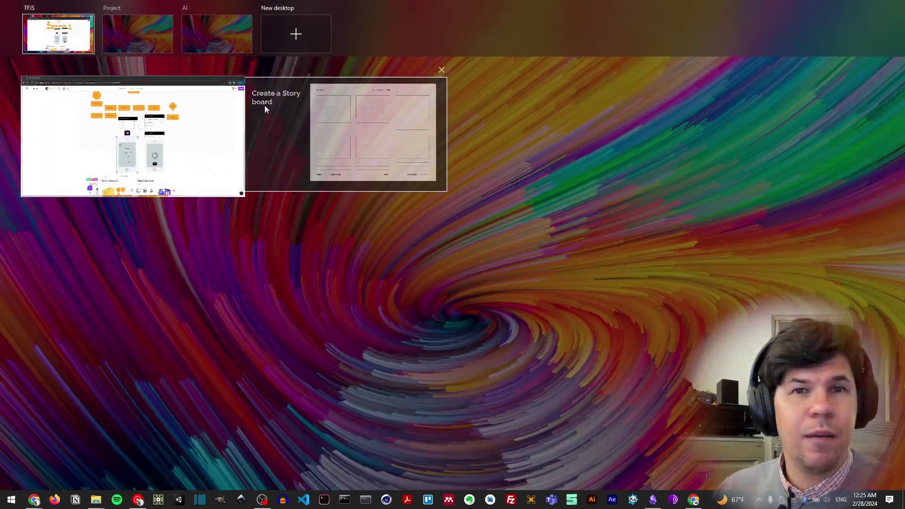
pyautogui.click(270, 86)
pyautogui.press('Right')
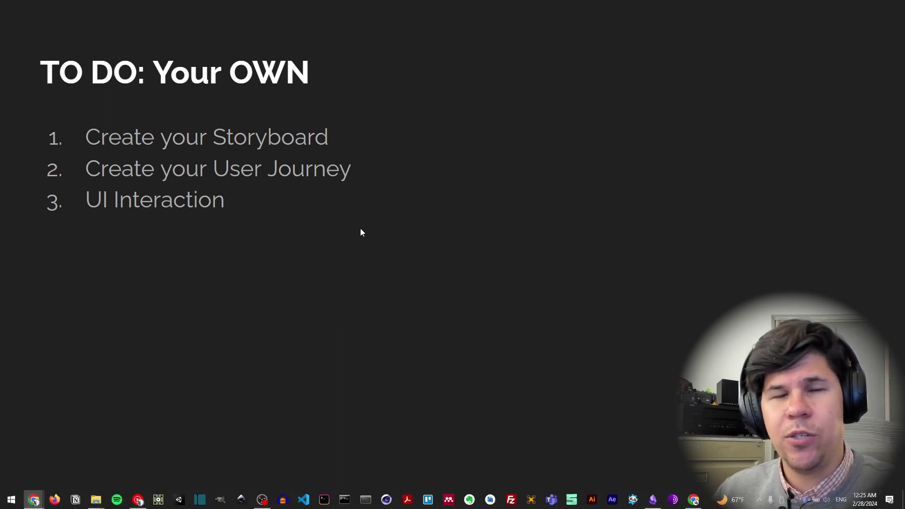
pyautogui.press('super+Tab')
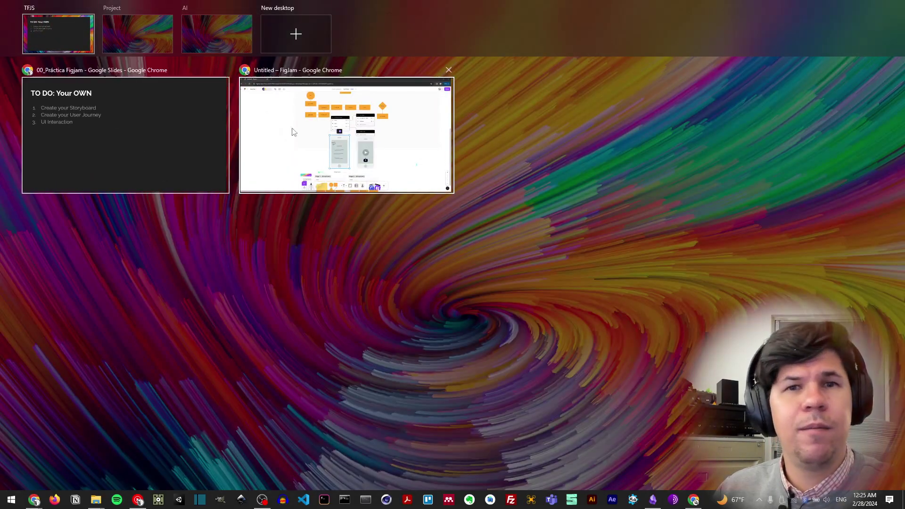
pyautogui.click(259, 137)
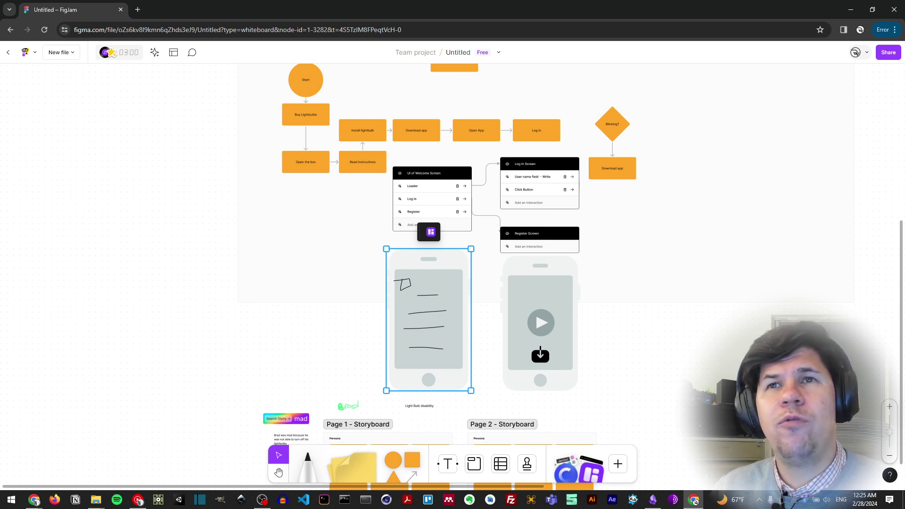
# Rename the board with the author's first name in possessive form followed by "User Journey", and clear the canvas selection.
pyautogui.click(455, 52)
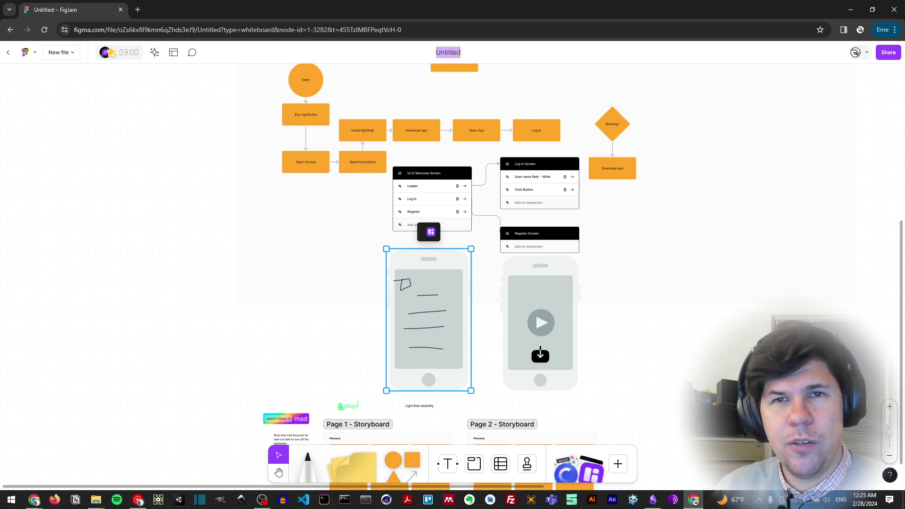
pyautogui.write('Use')
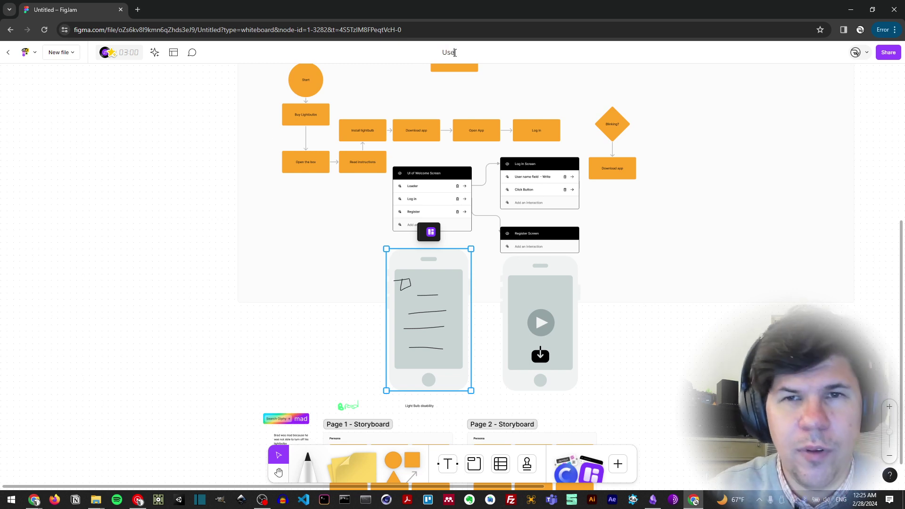
pyautogui.write('r Journey')
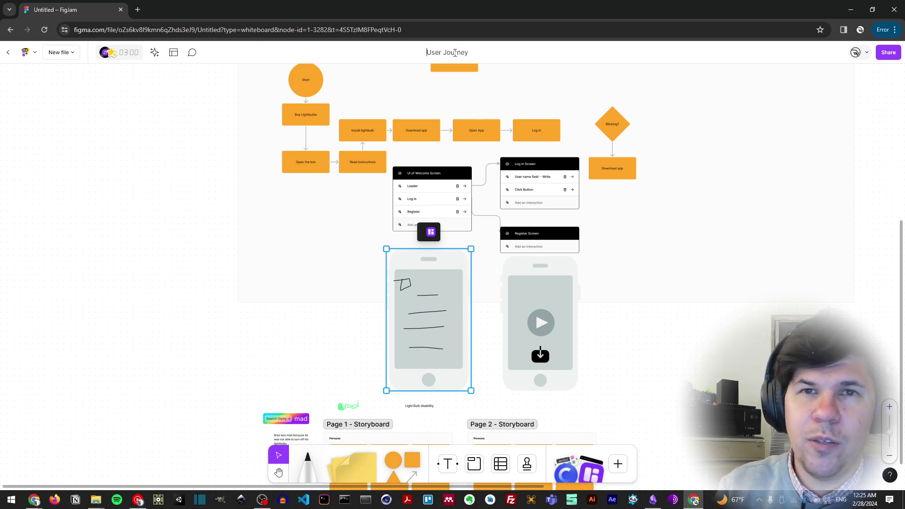
pyautogui.press('Home')
pyautogui.write('Pablo')
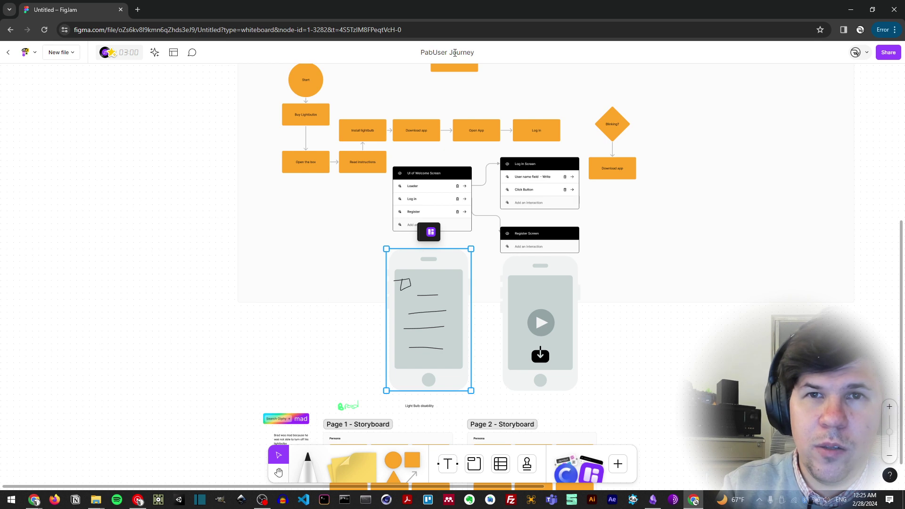
pyautogui.write("'s")
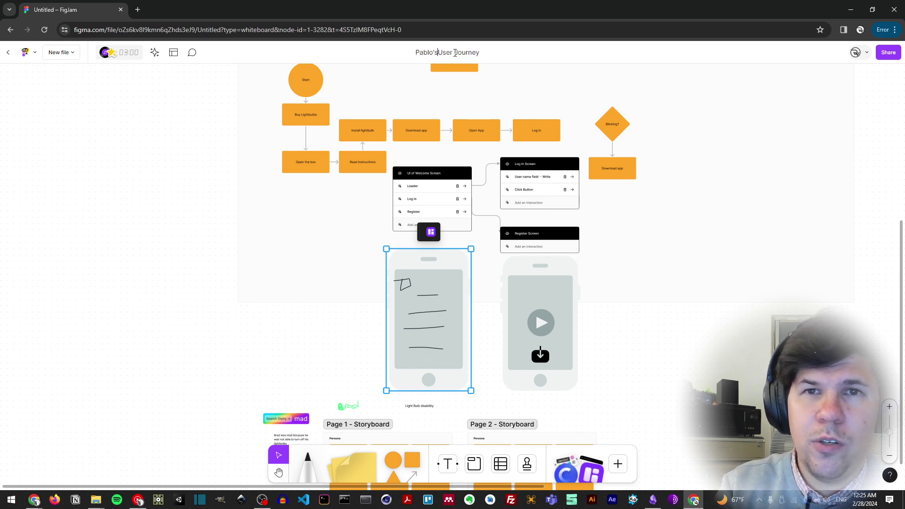
pyautogui.press('Return')
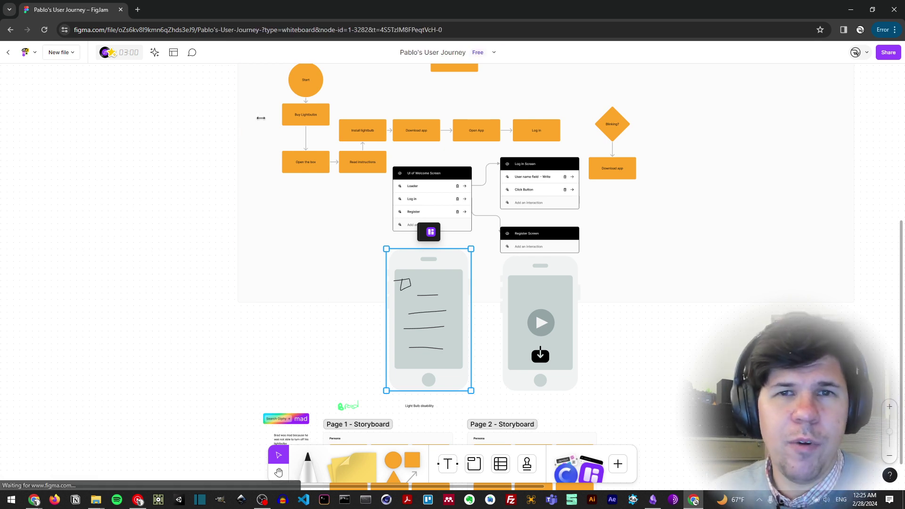
pyautogui.click(241, 131)
pyautogui.click(221, 130)
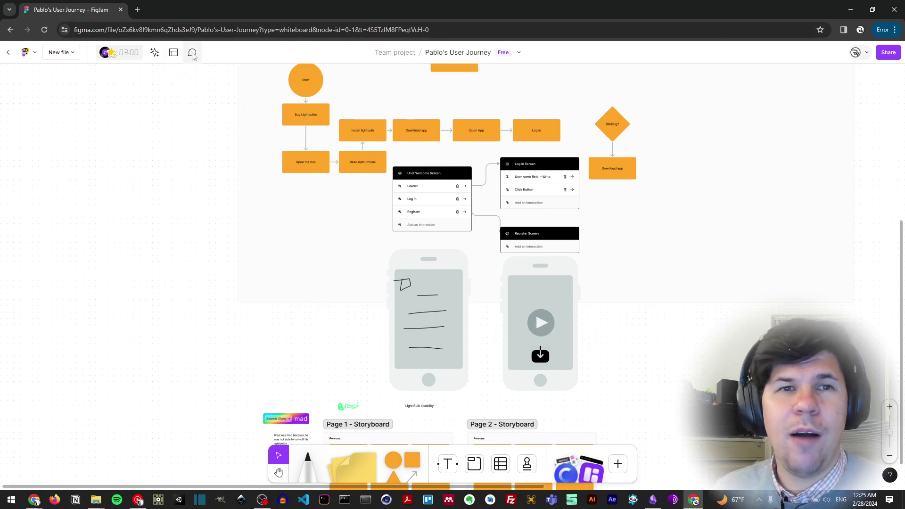
# Post the comment "This is not really well placed" on the Download app box below the Blinking? decision and dismiss the notification offer.
pyautogui.click(192, 52)
pyautogui.click(627, 168)
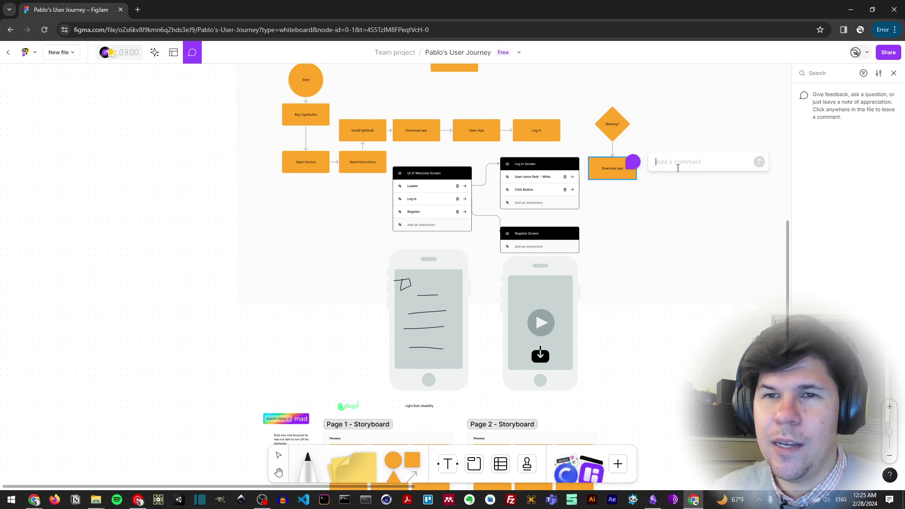
pyautogui.write('This is not really well placed')
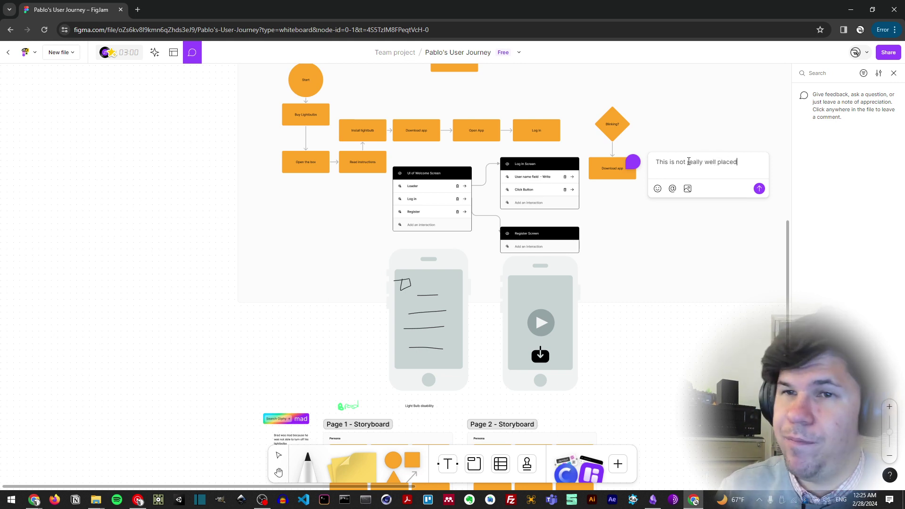
pyautogui.click(758, 189)
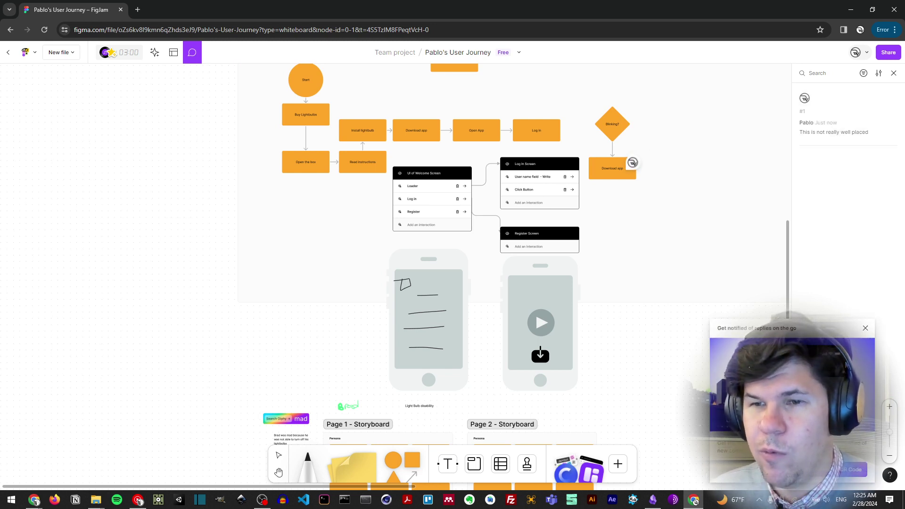
pyautogui.click(866, 328)
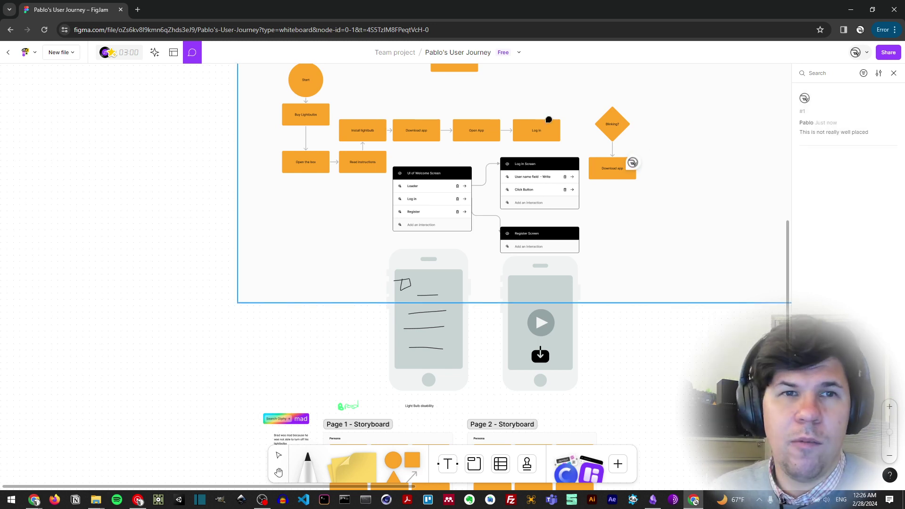
# Go back to the Team project files and reopen the renamed User Journey board.
pyautogui.click(61, 53)
pyautogui.click(16, 52)
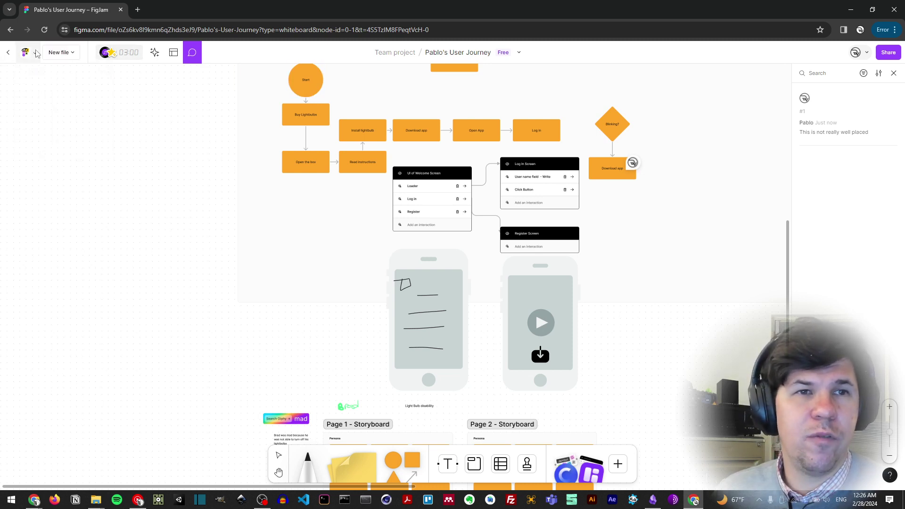
pyautogui.click(8, 53)
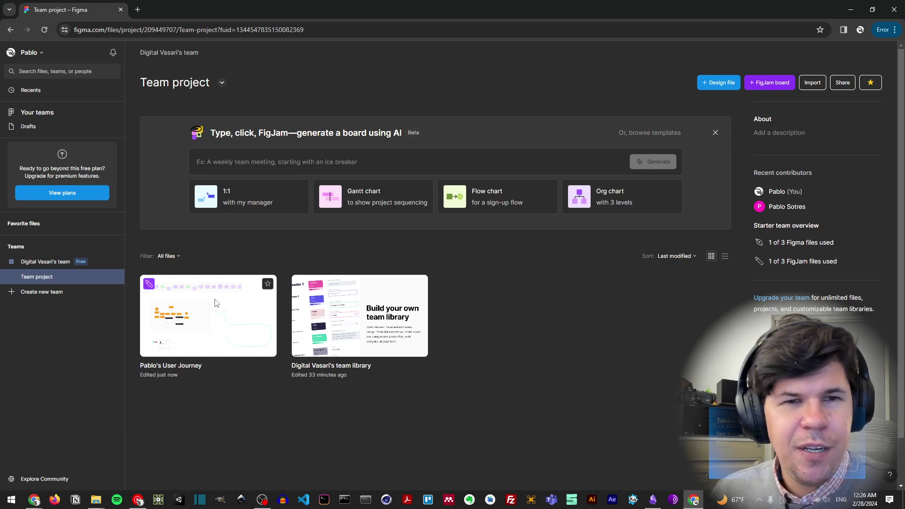
pyautogui.click(221, 306)
pyautogui.doubleClick(231, 311)
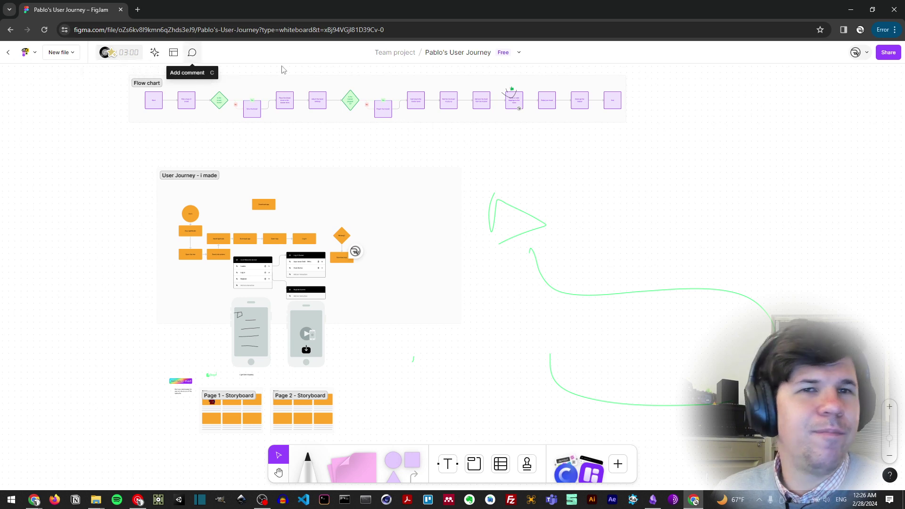
# Review the board's sharing options, close them and return to the Team project files.
pyautogui.click(884, 54)
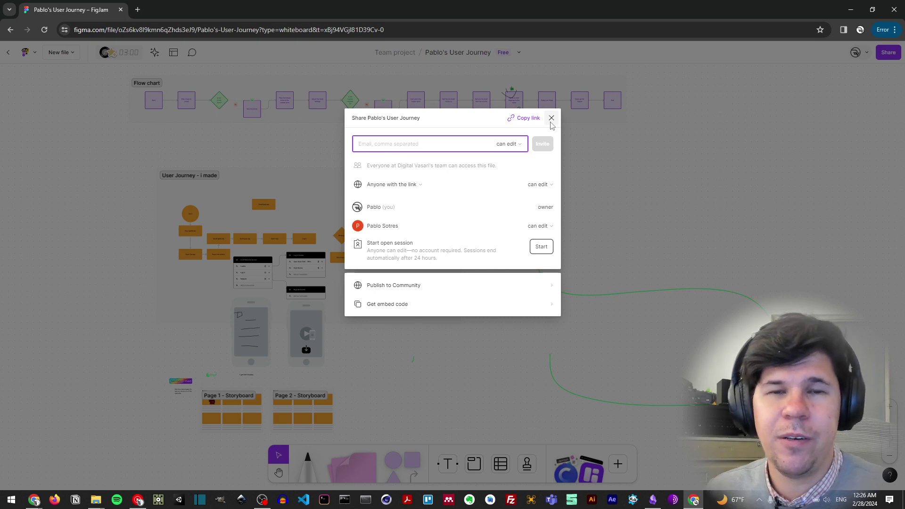
pyautogui.click(551, 119)
pyautogui.click(8, 52)
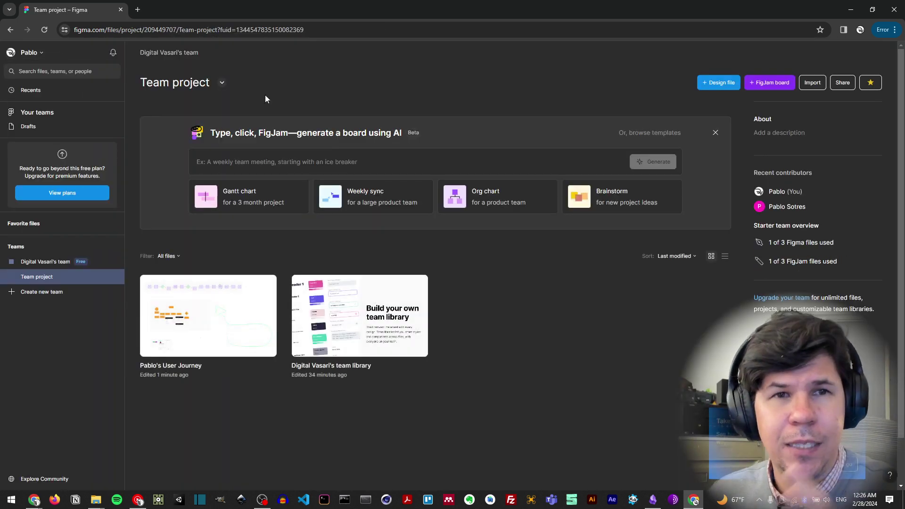